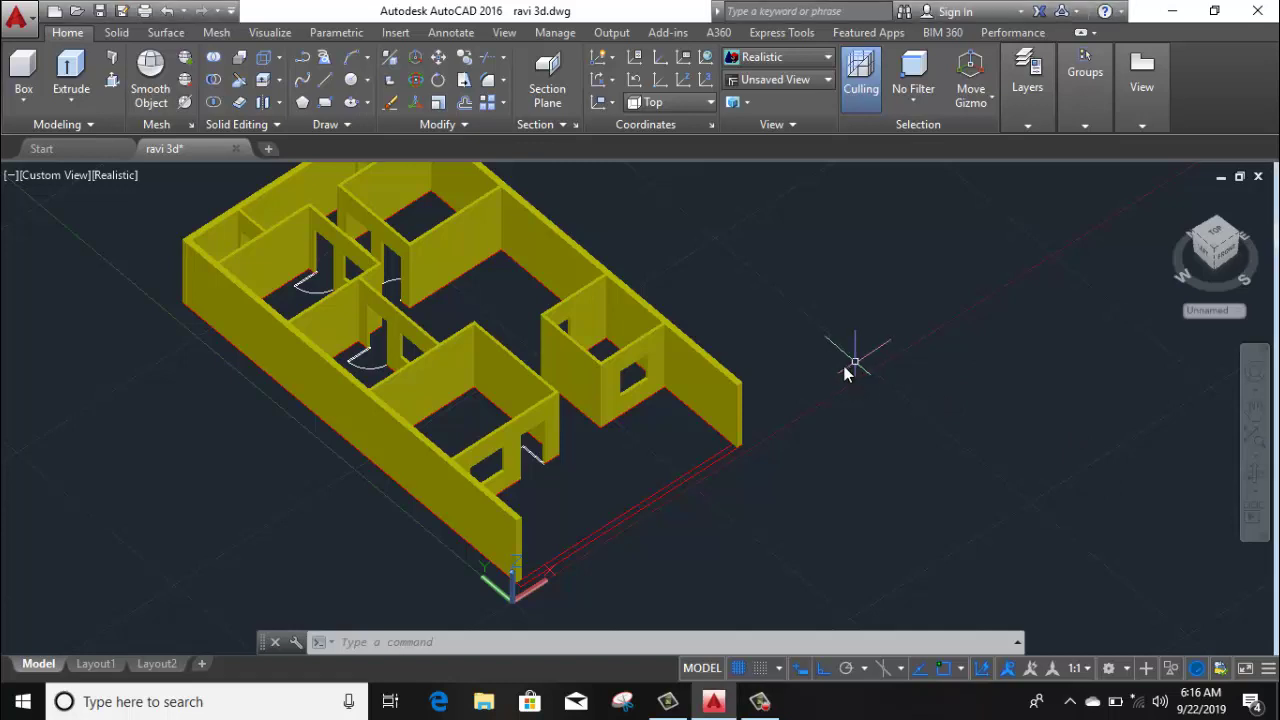
# Switch to the Top view in 2D Wireframe and zoom in on the floor plan
pyautogui.click(50, 175)
pyautogui.click(95, 224)
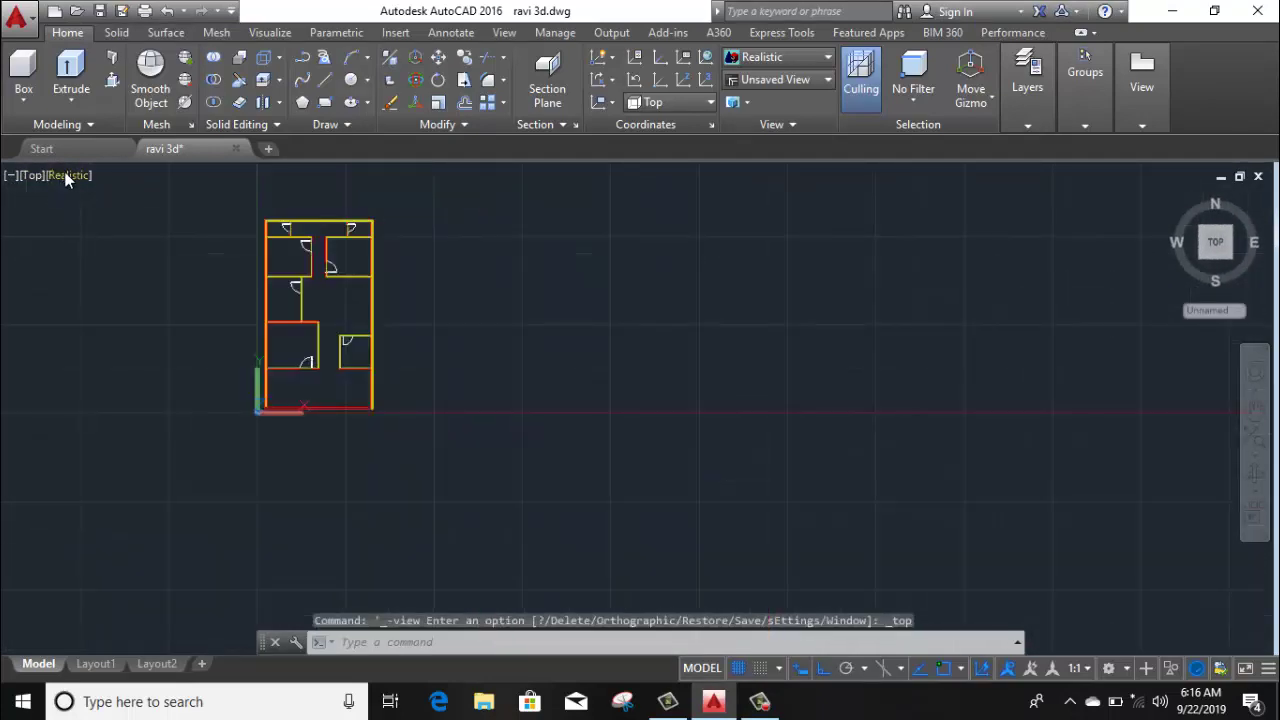
pyautogui.click(66, 177)
pyautogui.click(103, 219)
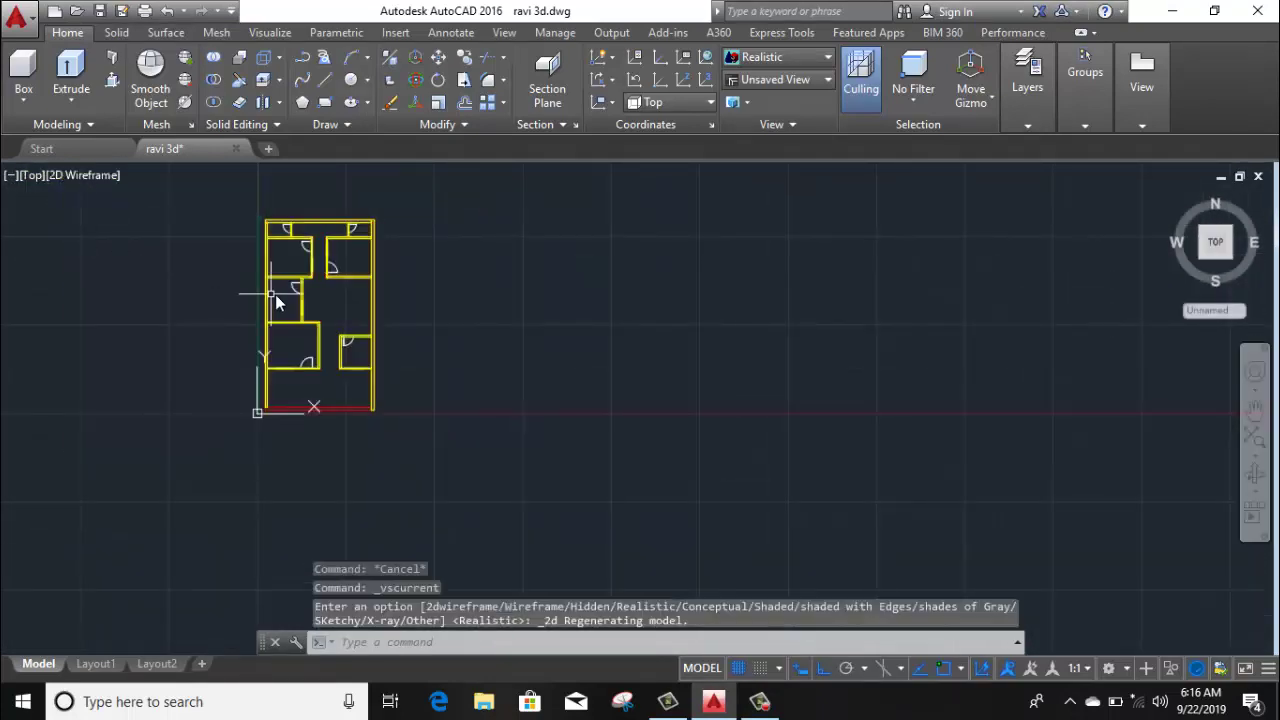
pyautogui.scroll(2, 380, 266)
pyautogui.scroll(2, 395, 240)
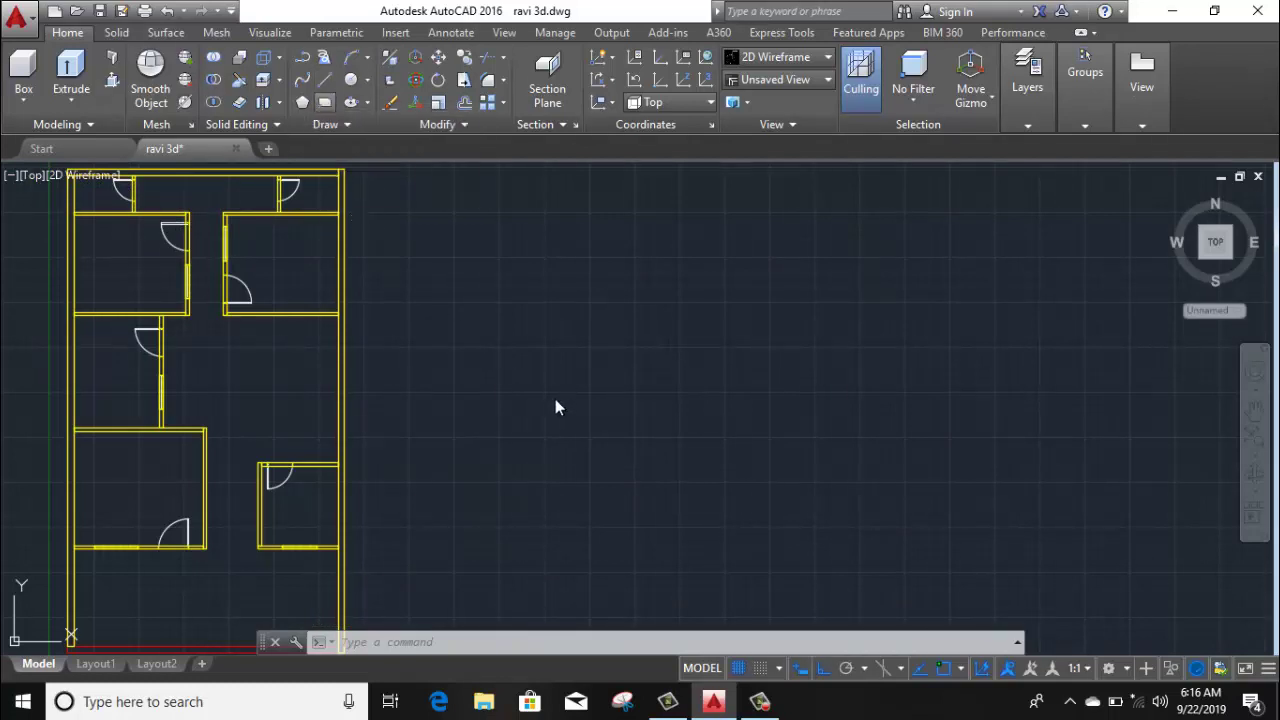
pyautogui.write('rectang')
pyautogui.press('Return')
# Draw a 5' by 4' rectangle to the right of the floor plan
pyautogui.click(506, 355)
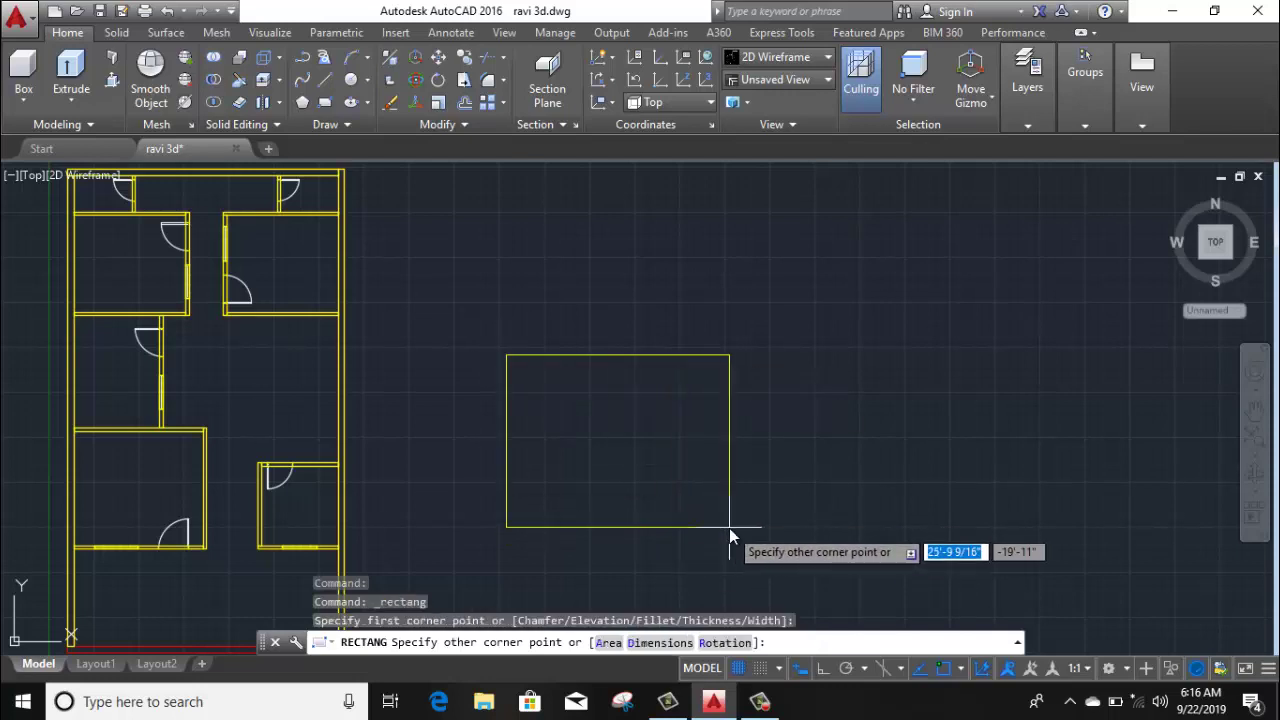
pyautogui.write('5')
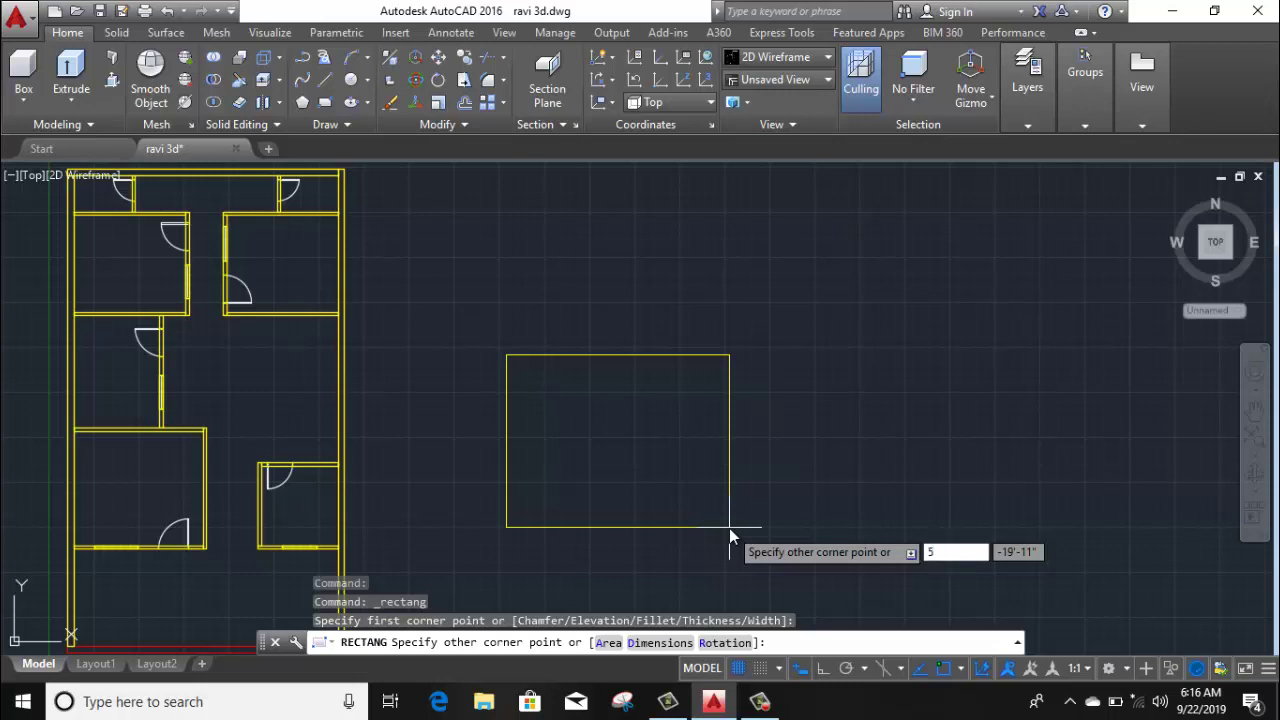
pyautogui.write("'")
pyautogui.press('Tab')
pyautogui.write("4'")
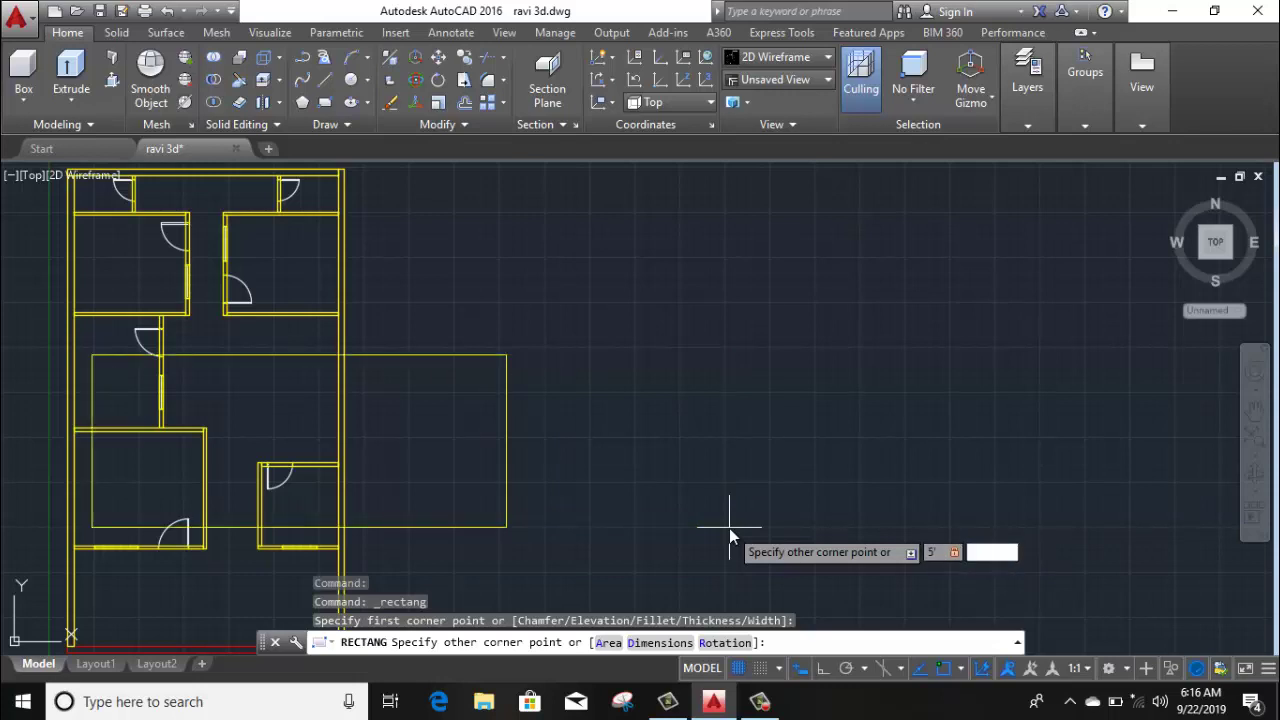
pyautogui.press('Return')
pyautogui.scroll(4, 486, 360)
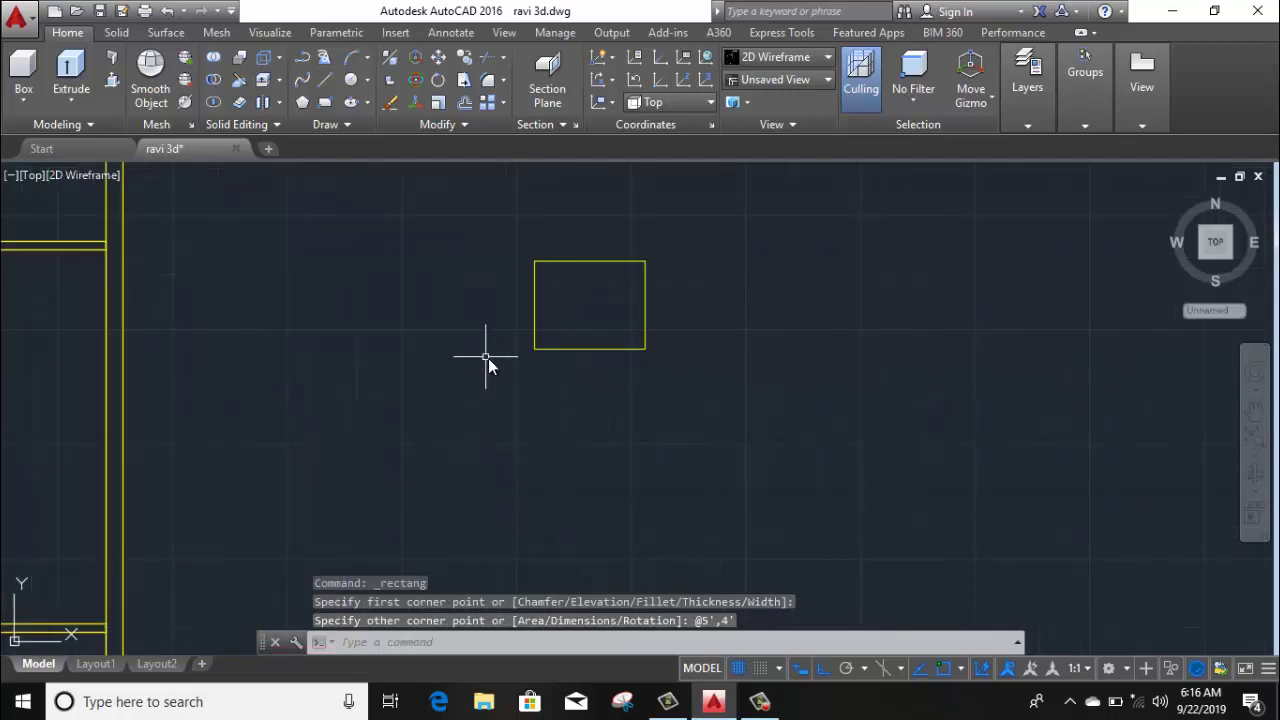
pyautogui.moveTo(486, 362); pyautogui.dragTo(506, 380, button='middle')
pyautogui.scroll(2, 616, 268)
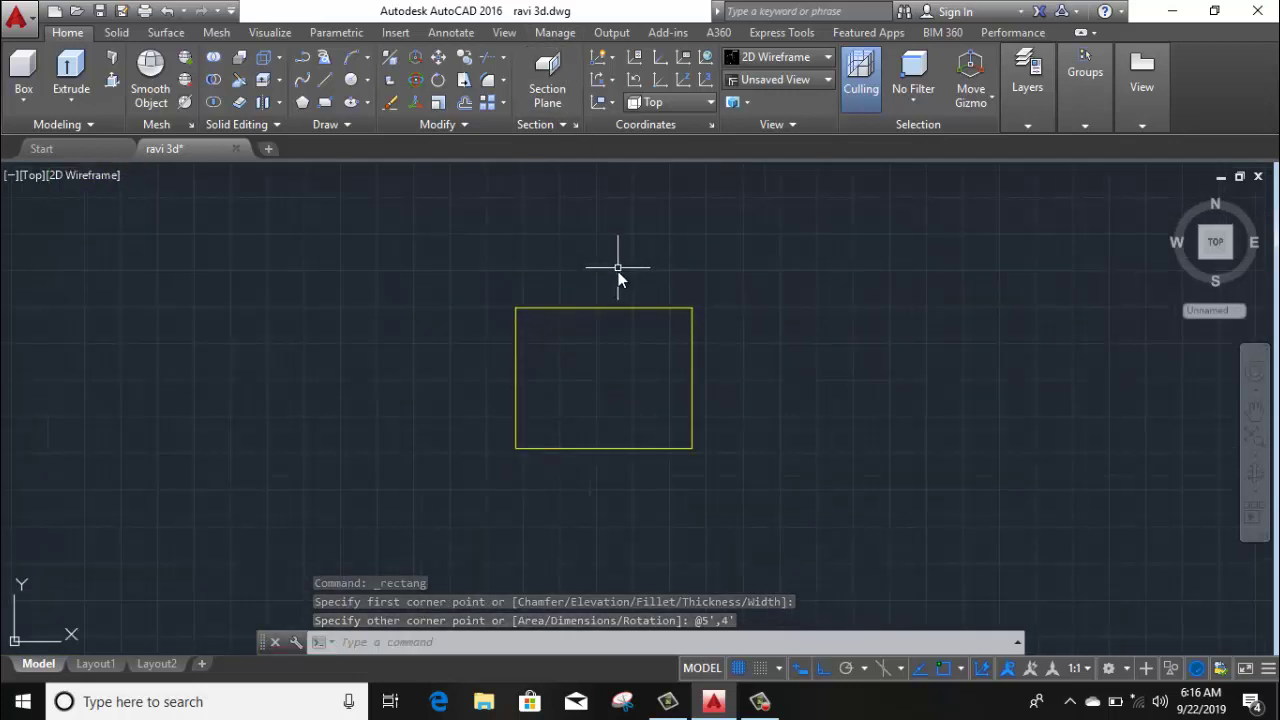
# Offset the rectangle 2 units inward to form the inner frame outline
pyautogui.click(643, 298)
pyautogui.click(596, 336)
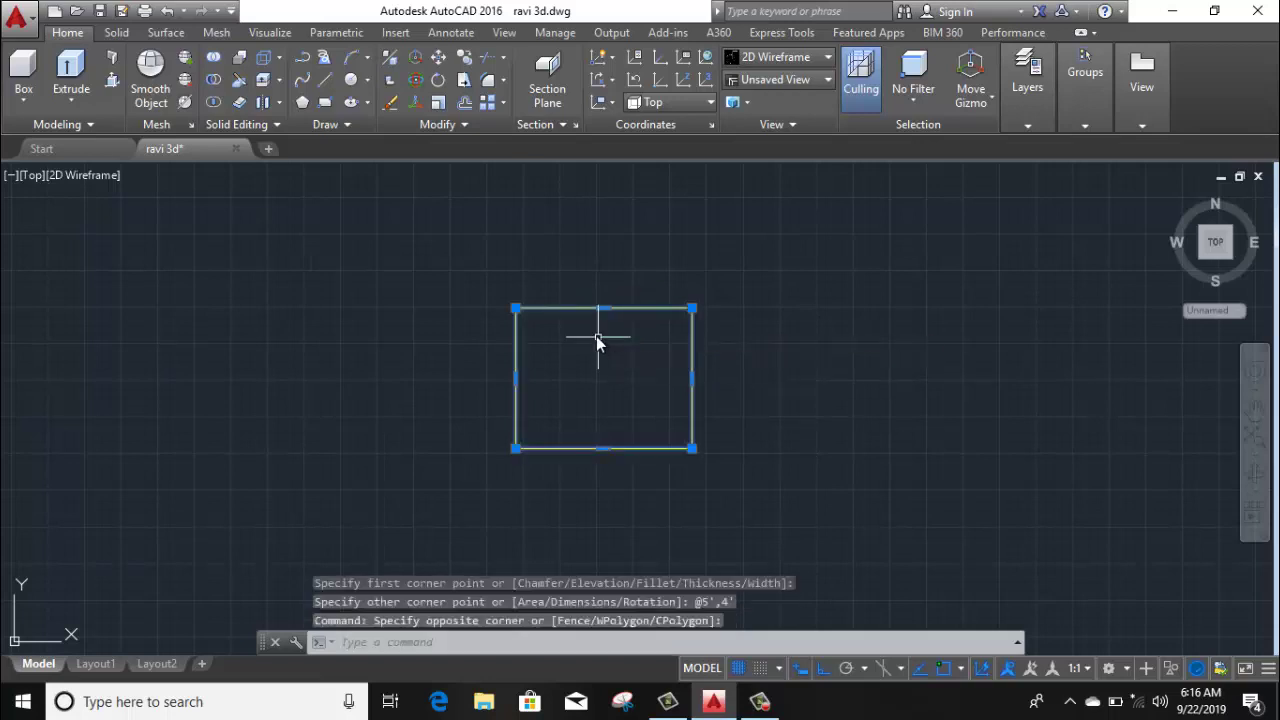
pyautogui.click(460, 101)
pyautogui.click(622, 268)
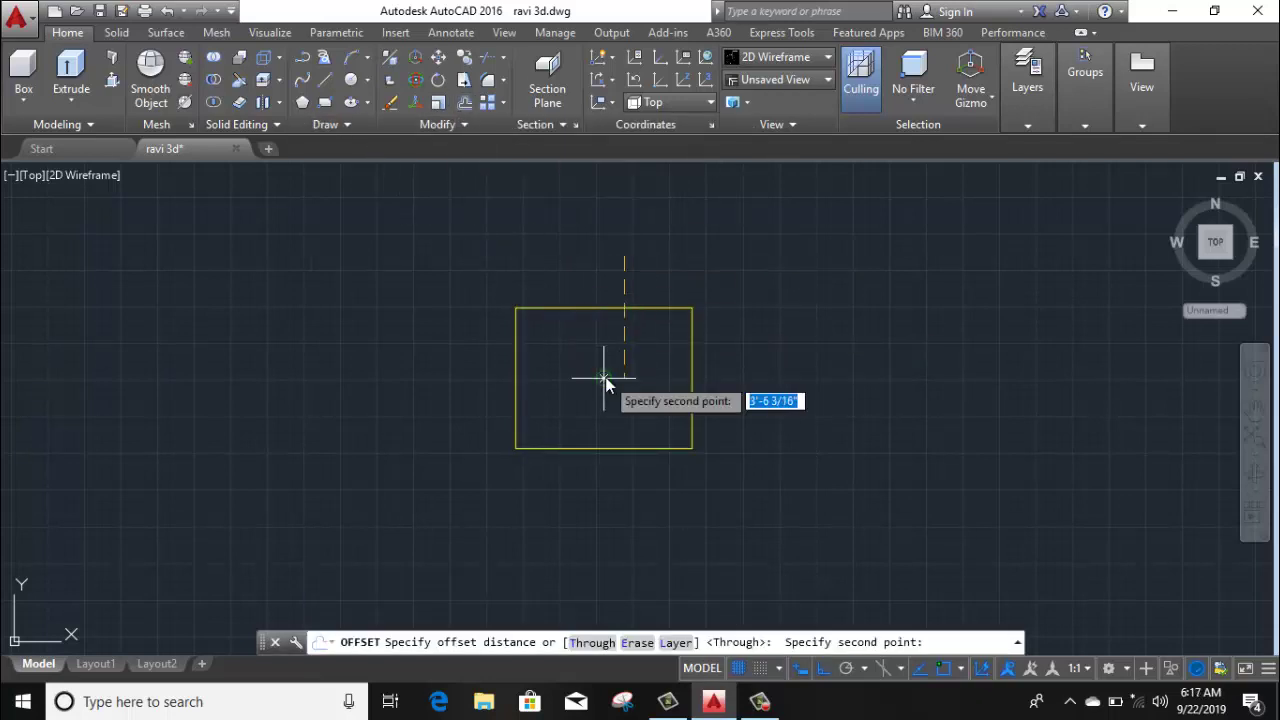
pyautogui.write('2')
pyautogui.press('Return')
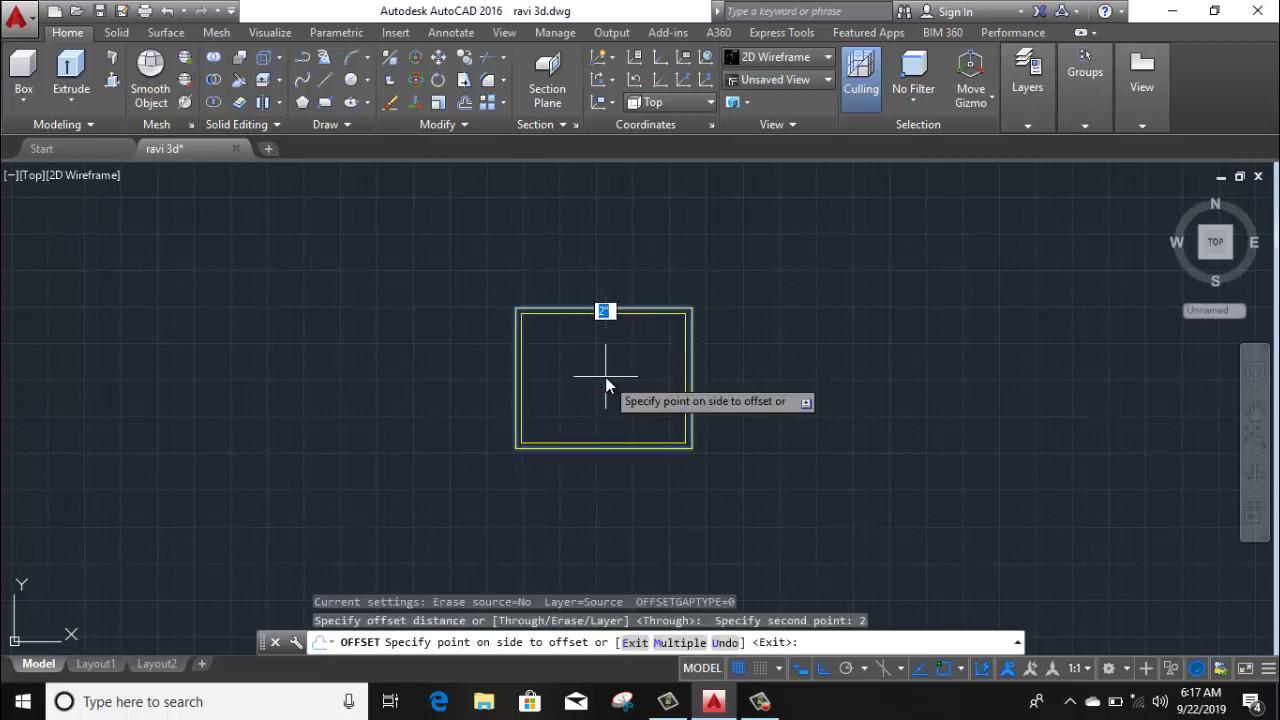
pyautogui.click(603, 366)
pyautogui.rightClick(442, 263)
pyautogui.click(490, 296)
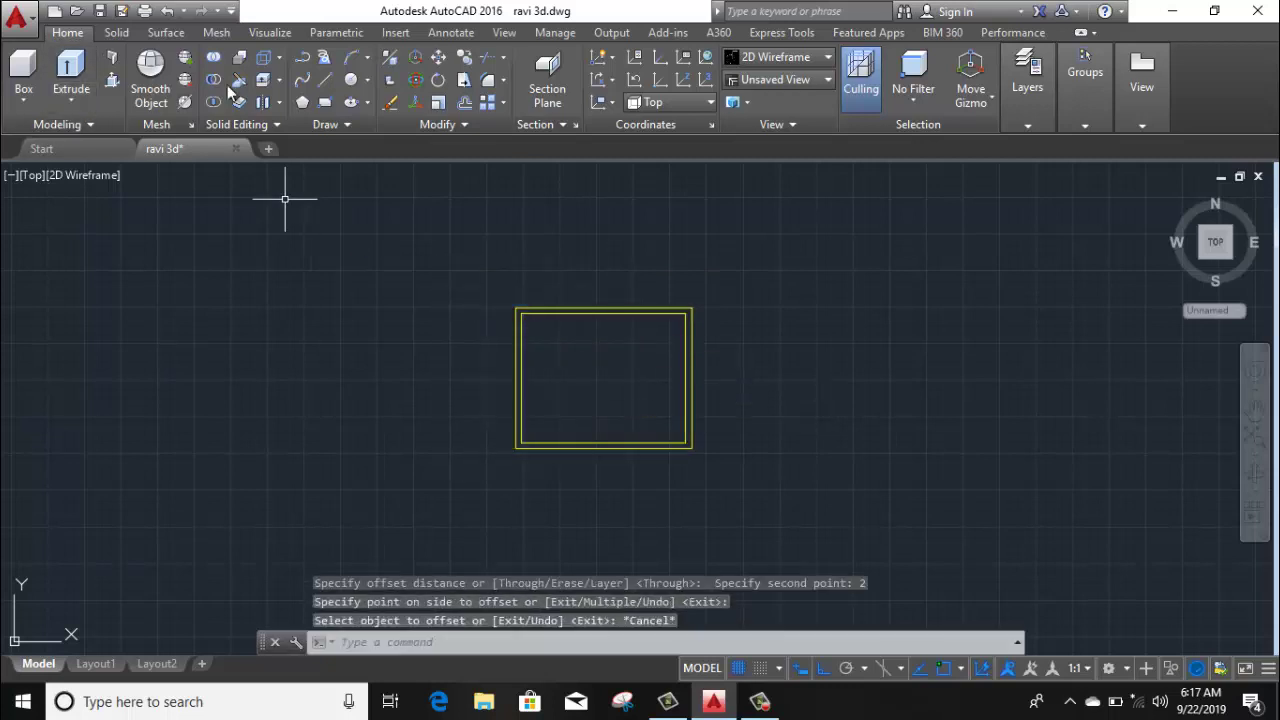
# Draw a vertical line from the inner top edge's midpoint down to the inner bottom edge
pyautogui.click(302, 80)
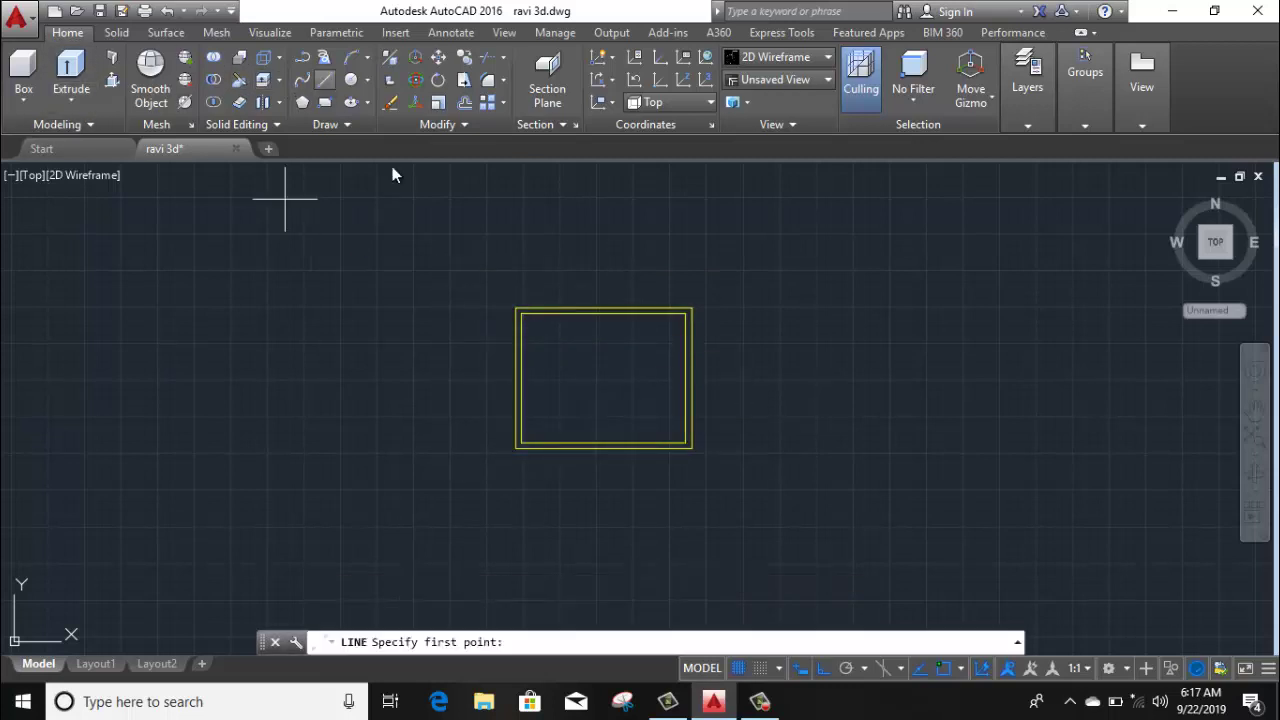
pyautogui.click(603, 314)
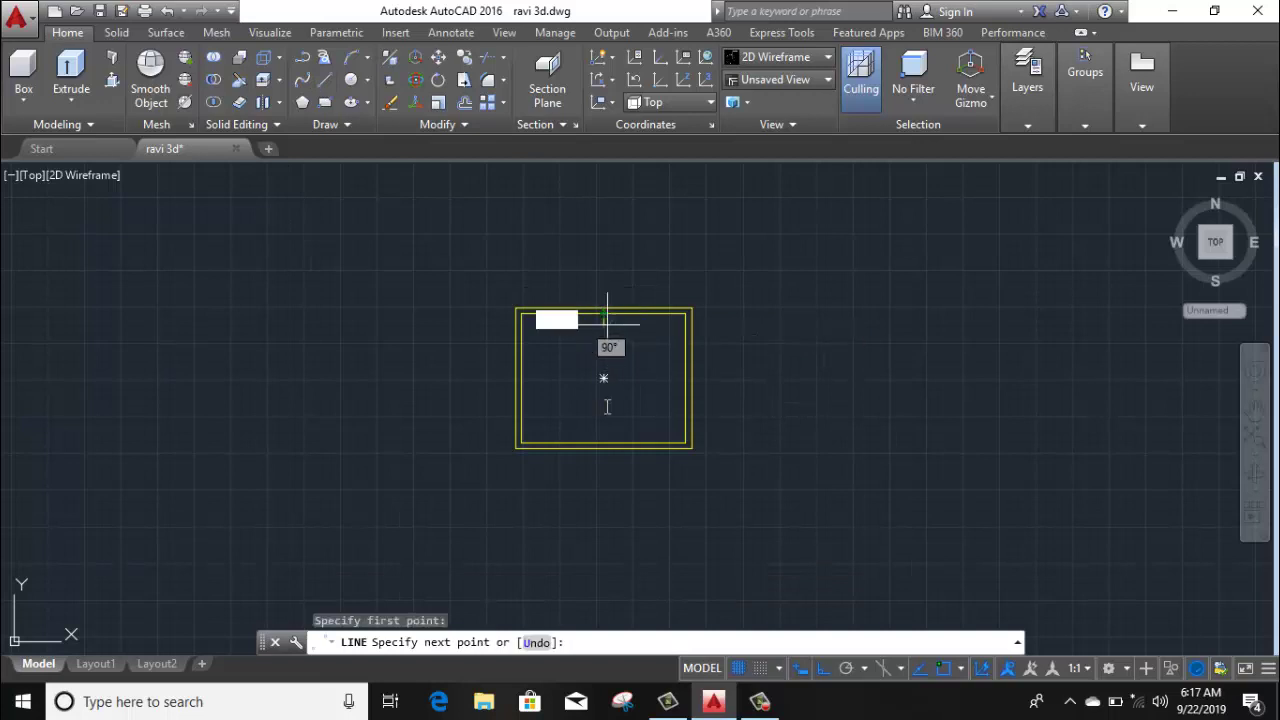
pyautogui.click(603, 440)
pyautogui.rightClick(807, 286)
pyautogui.click(830, 316)
pyautogui.scroll(3, 600, 349)
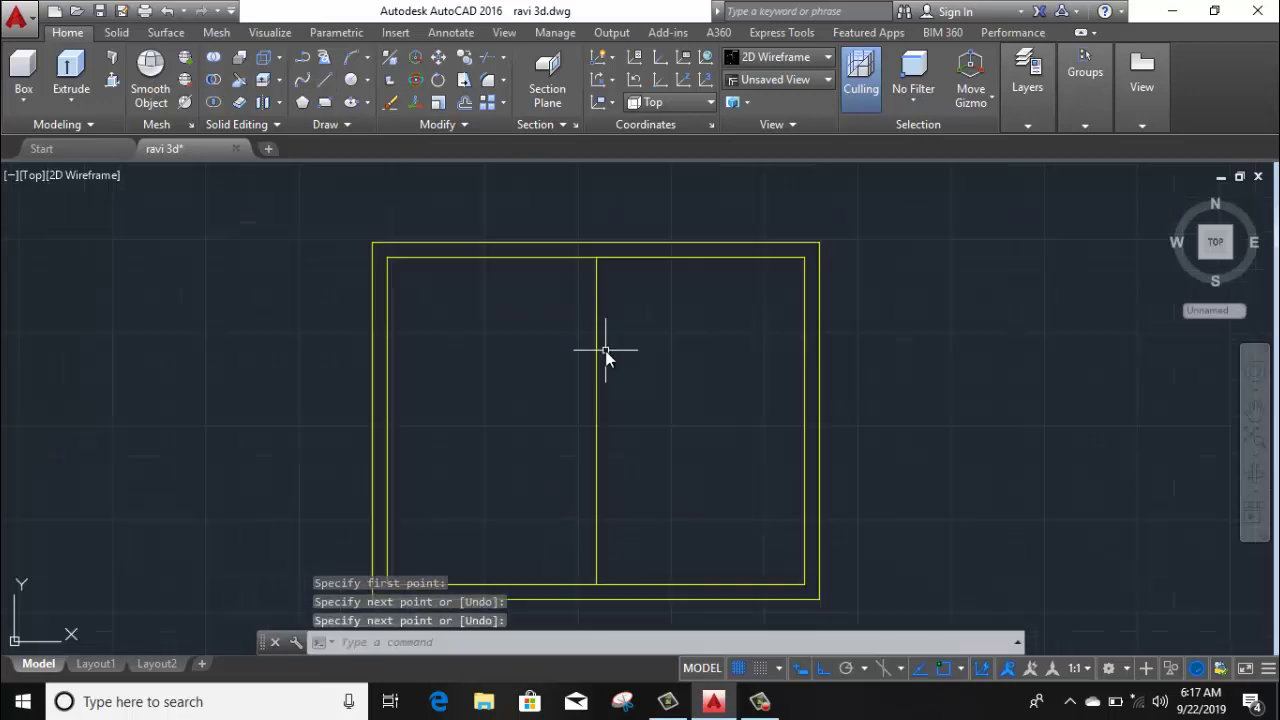
pyautogui.click(617, 349)
pyautogui.click(521, 380)
pyautogui.scroll(-3, 521, 380)
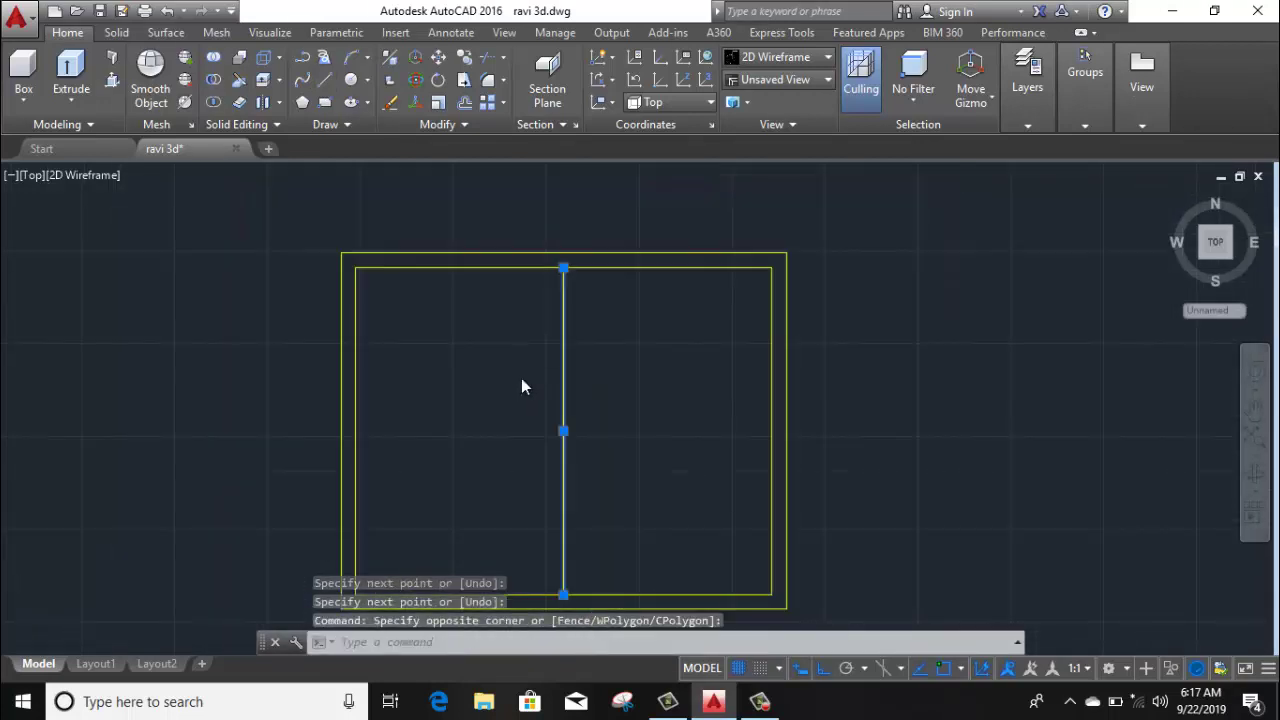
# Offset the vertical line 1 unit to each side
pyautogui.click(465, 101)
pyautogui.click(624, 403)
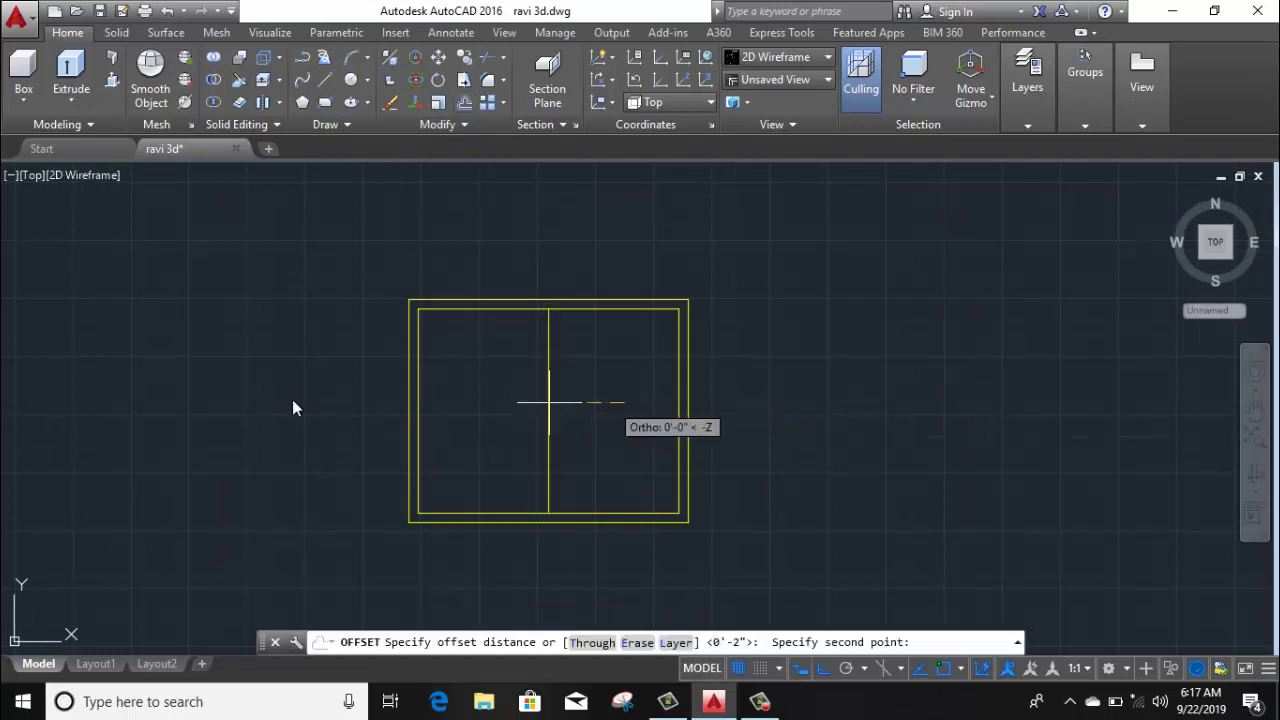
pyautogui.write('1')
pyautogui.press('Return')
pyautogui.click(198, 400)
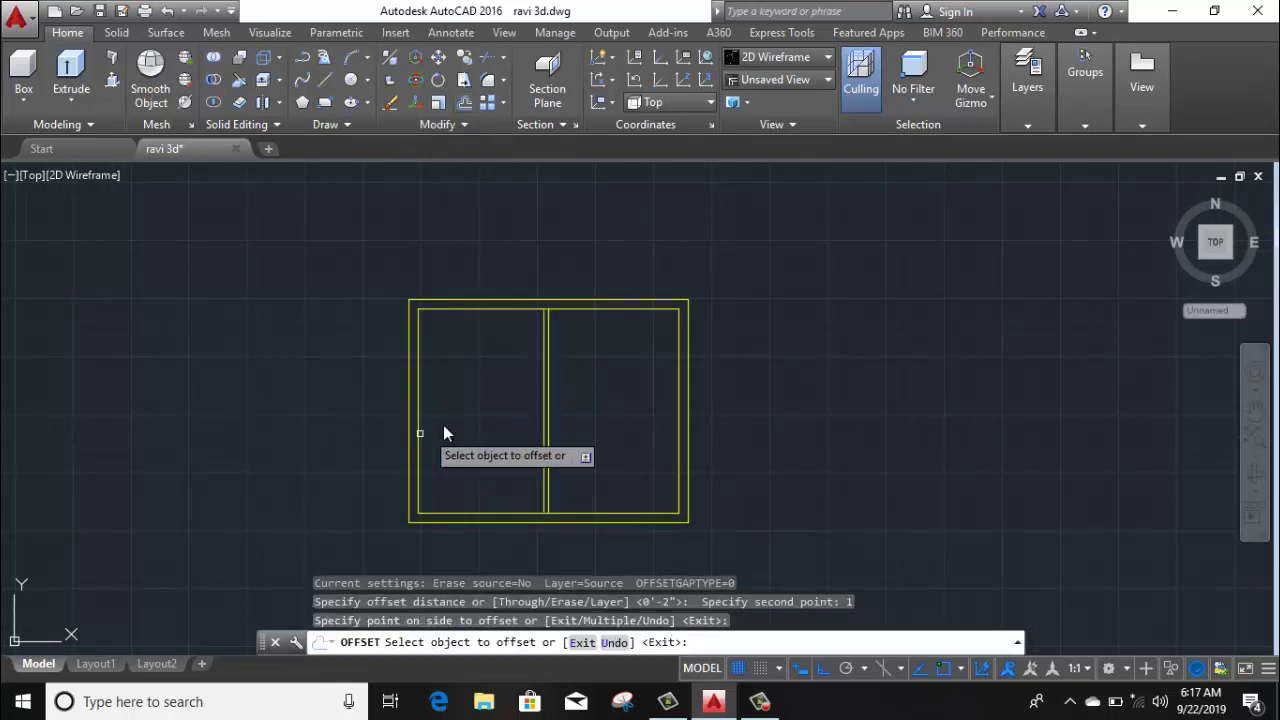
pyautogui.click(549, 426)
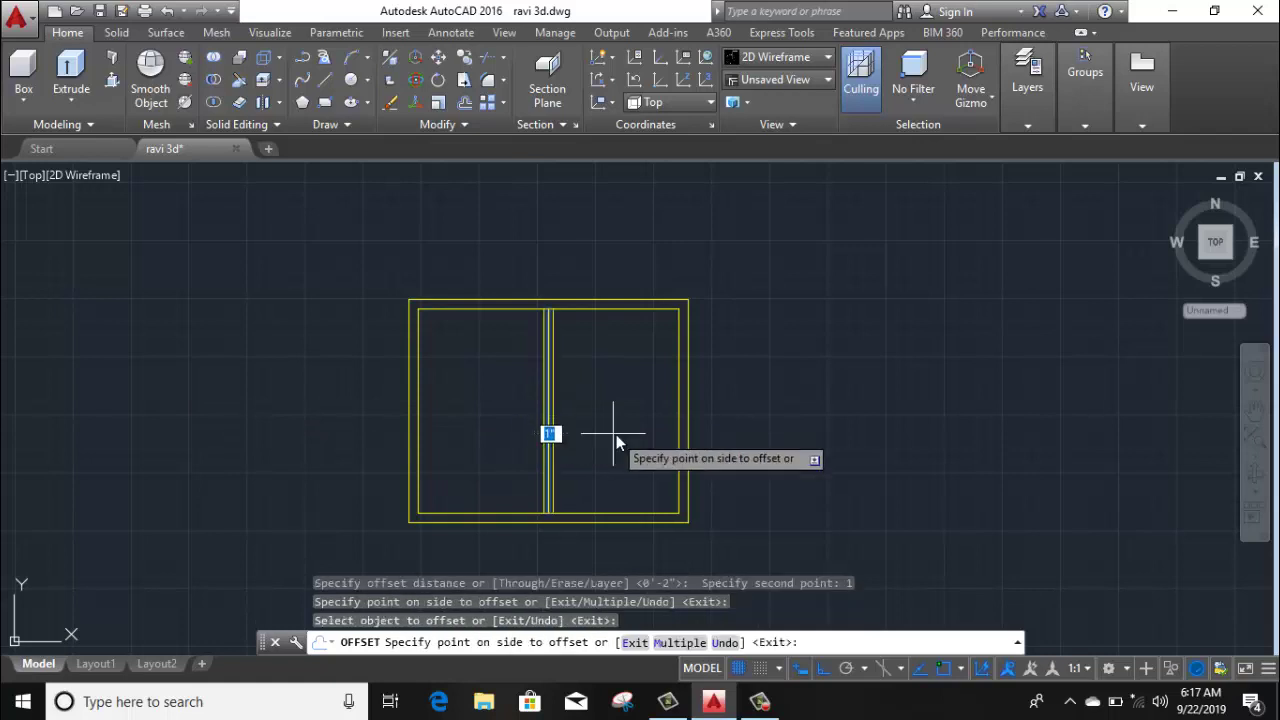
pyautogui.click(616, 434)
pyautogui.rightClick(591, 351)
pyautogui.click(612, 384)
# Erase the original middle divider line, leaving the double divider
pyautogui.scroll(5, 543, 411)
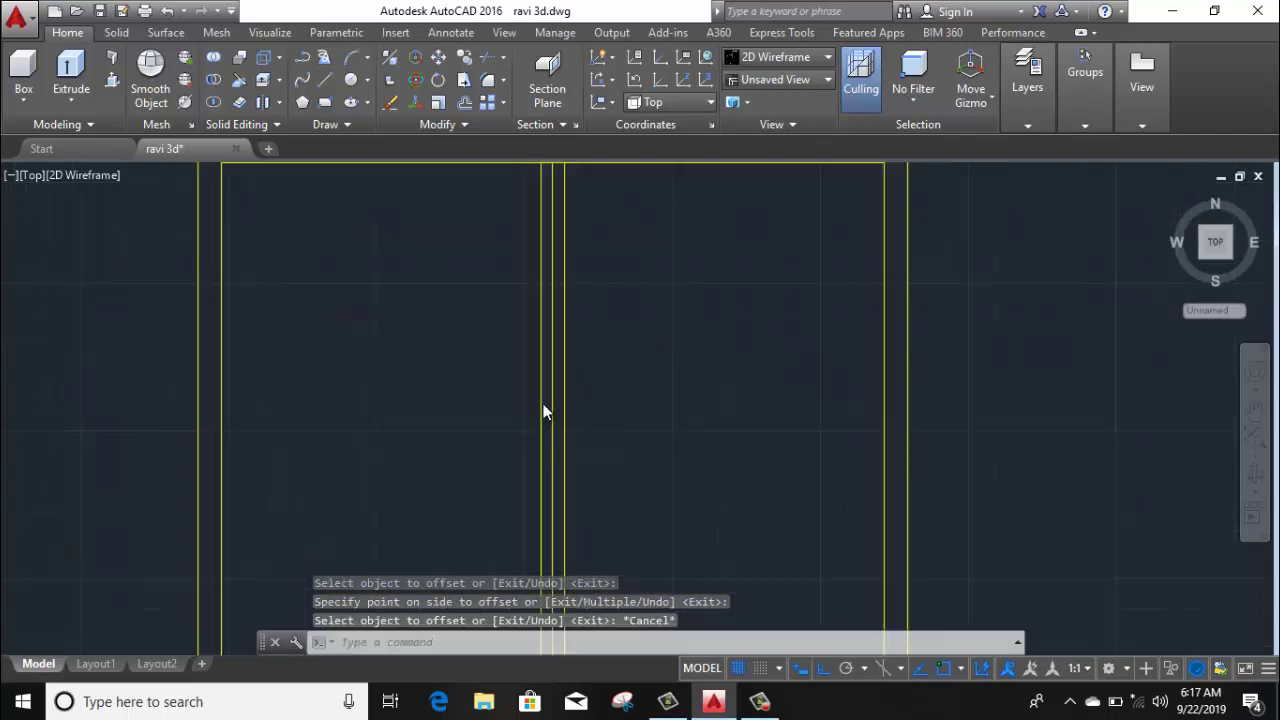
pyautogui.scroll(4, 543, 411)
pyautogui.click(566, 419)
pyautogui.click(552, 423)
pyautogui.scroll(-6, 552, 423)
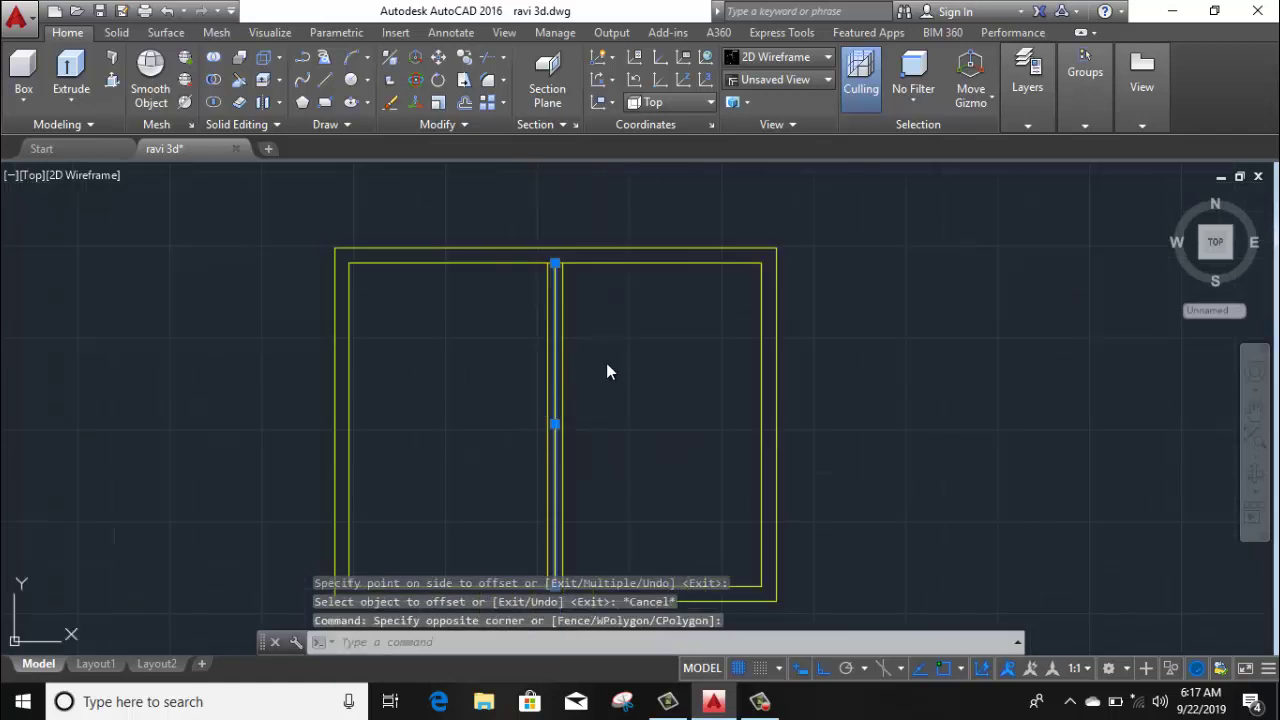
pyautogui.rightClick(607, 366)
pyautogui.click(620, 340)
pyautogui.scroll(-4, 615, 341)
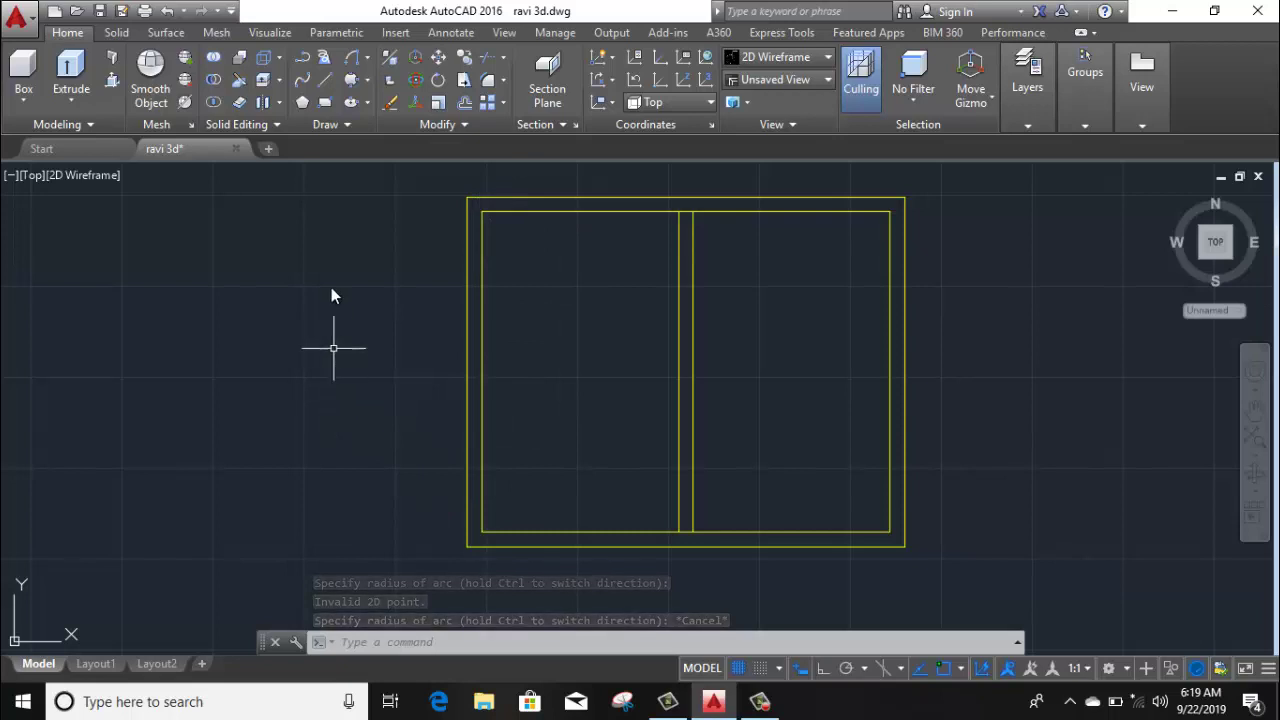
# Draw a Start-End-Radius arc from the left pane's inner bottom-left to top-left corner, bulging inward
pyautogui.click(367, 58)
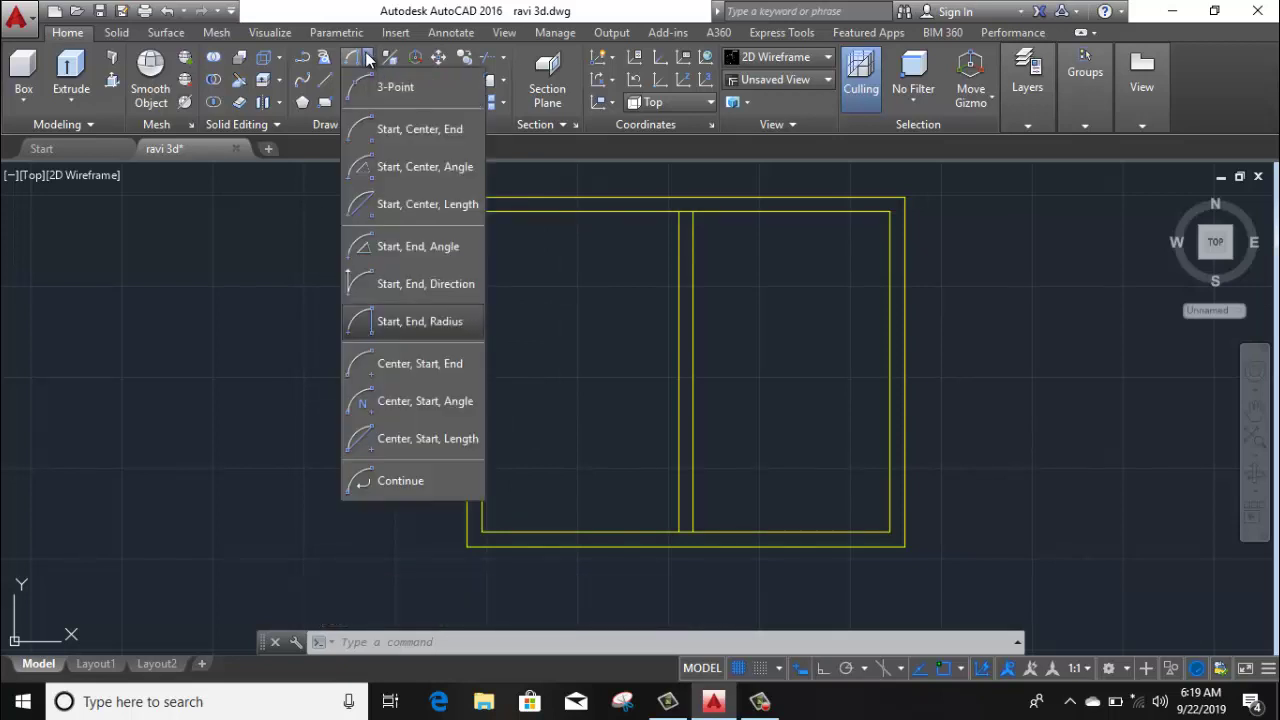
pyautogui.click(422, 325)
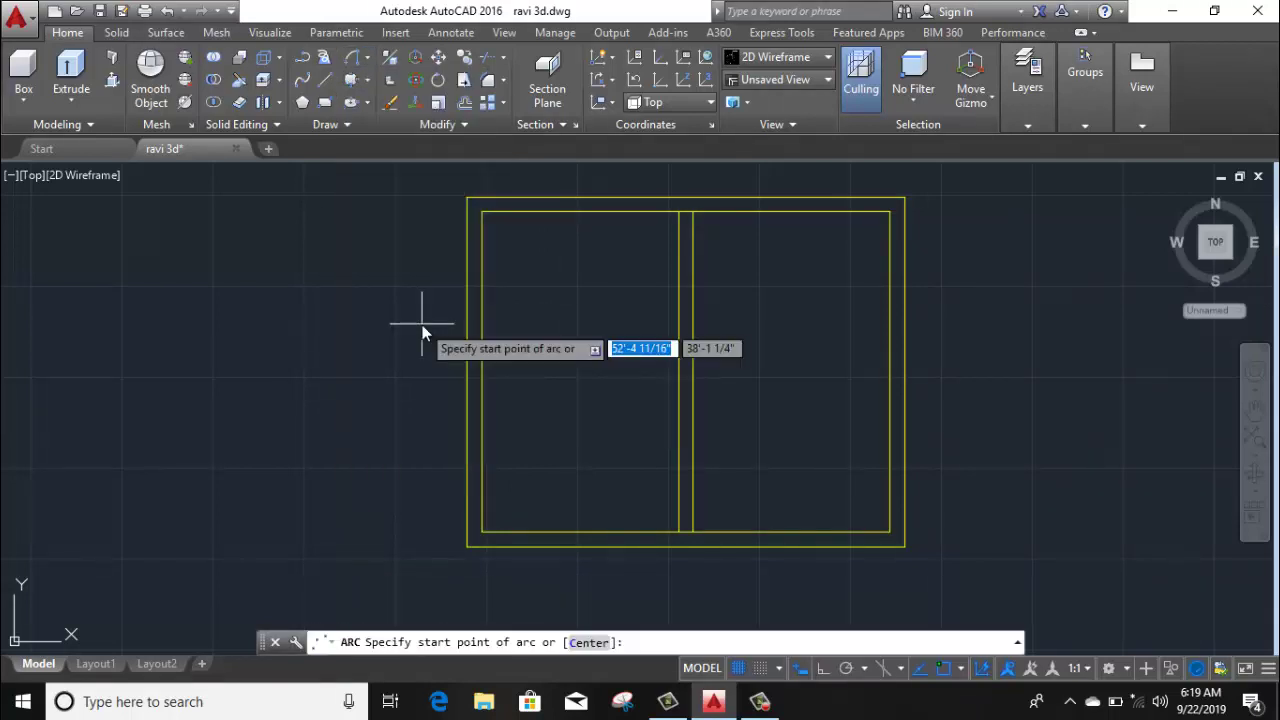
pyautogui.click(481, 533)
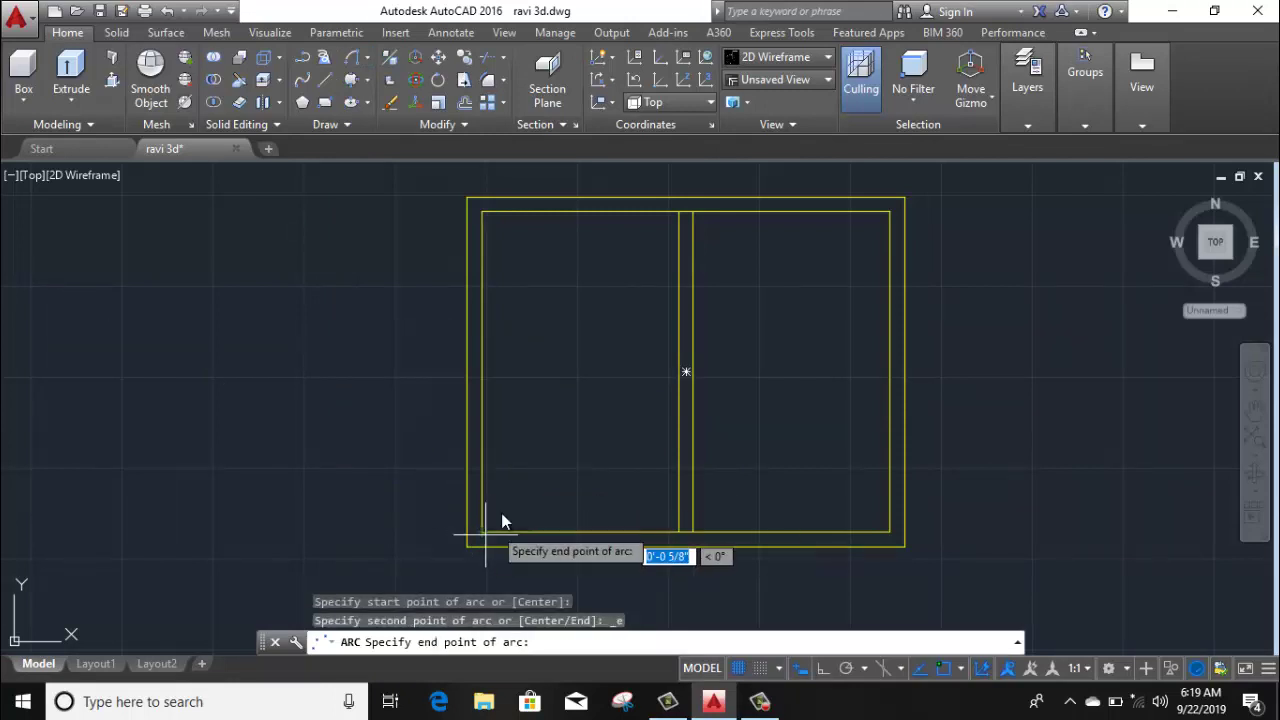
pyautogui.click(481, 214)
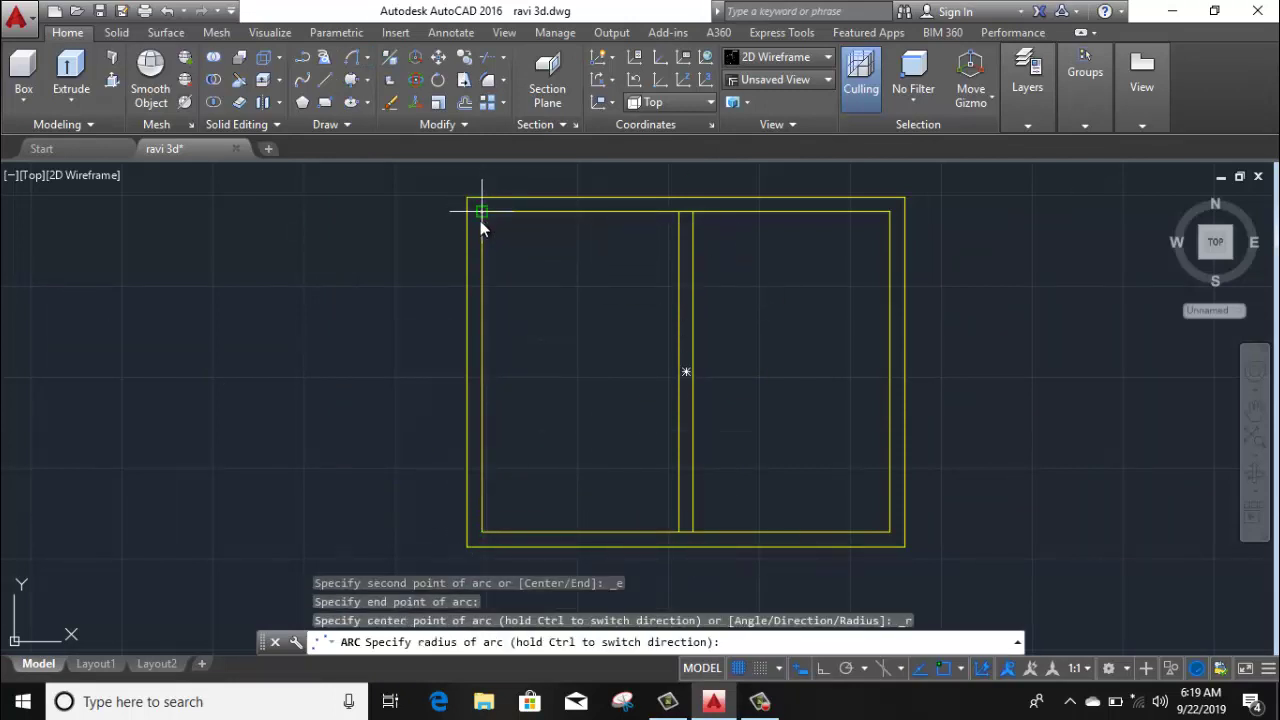
pyautogui.click(306, 354)
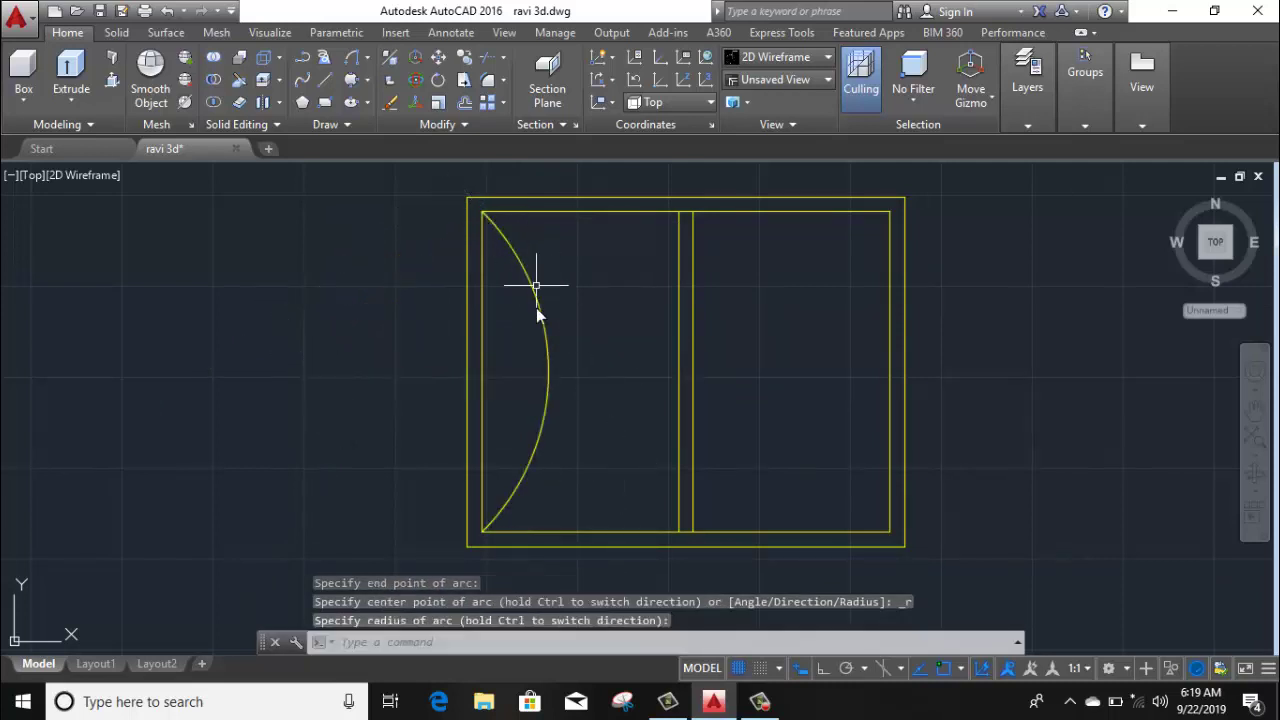
pyautogui.click(567, 290)
pyautogui.click(510, 336)
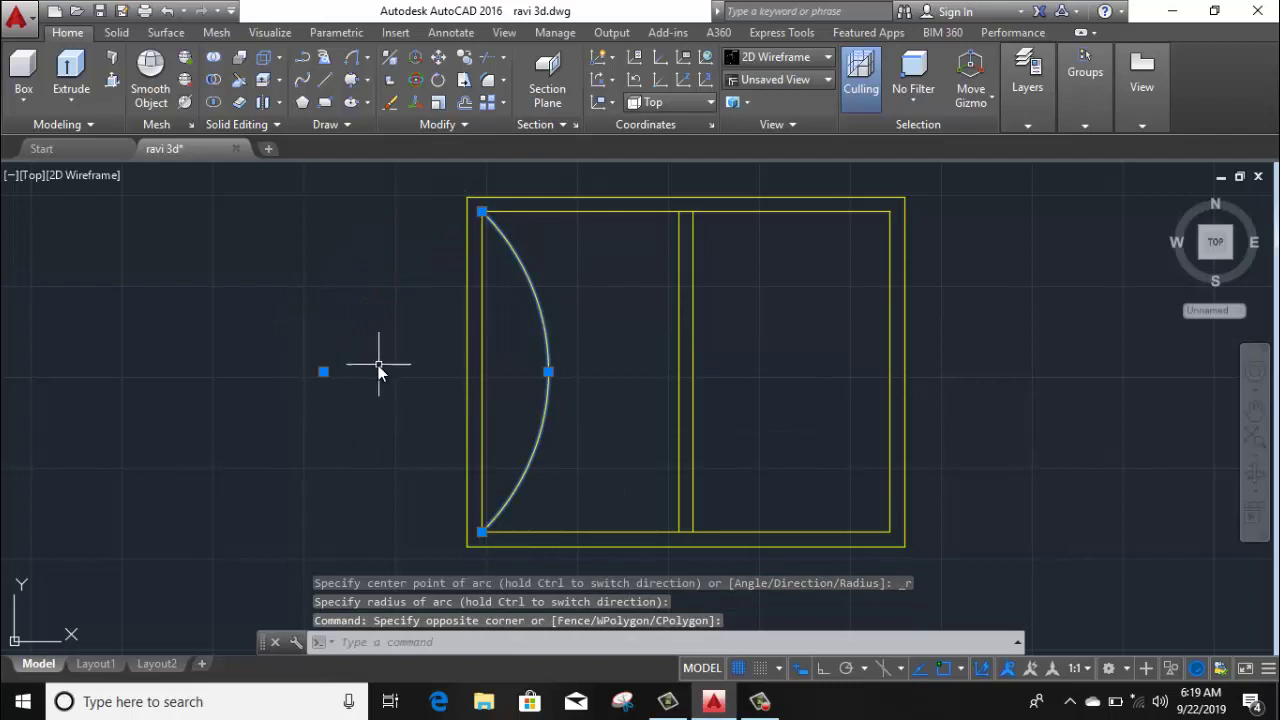
pyautogui.moveTo(379, 363); pyautogui.dragTo(371, 404, button='middle')
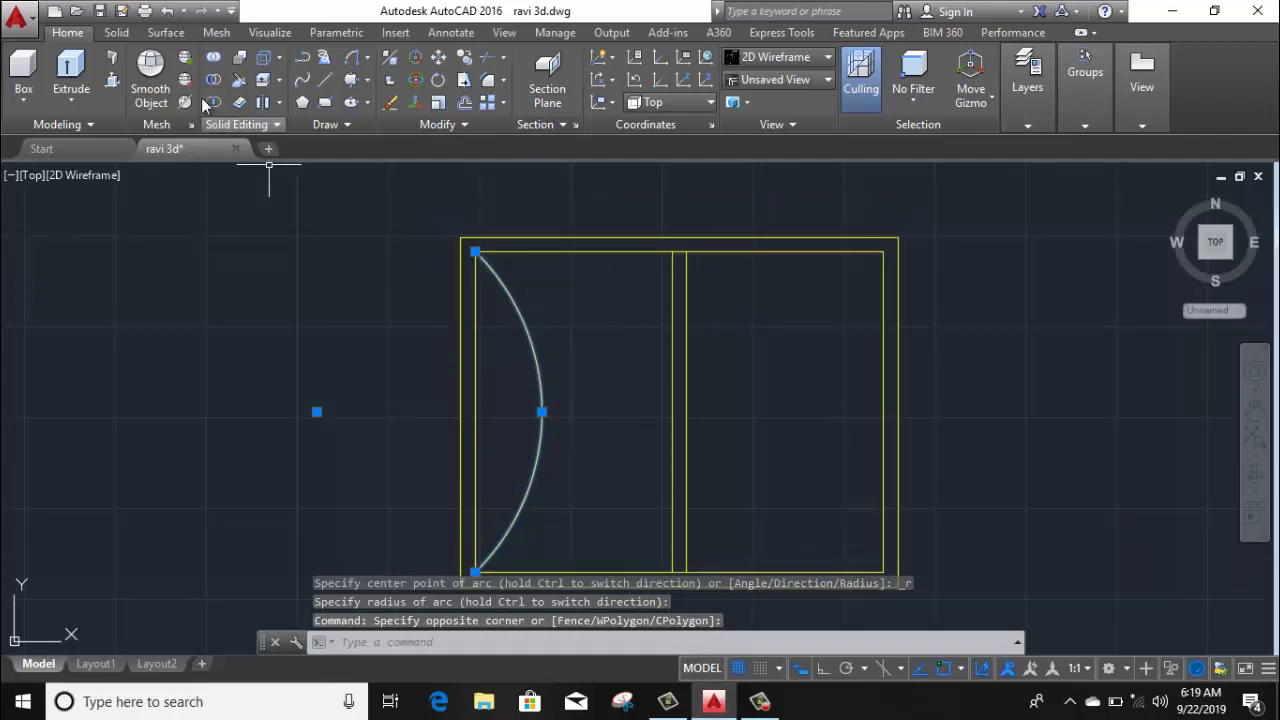
pyautogui.click(329, 86)
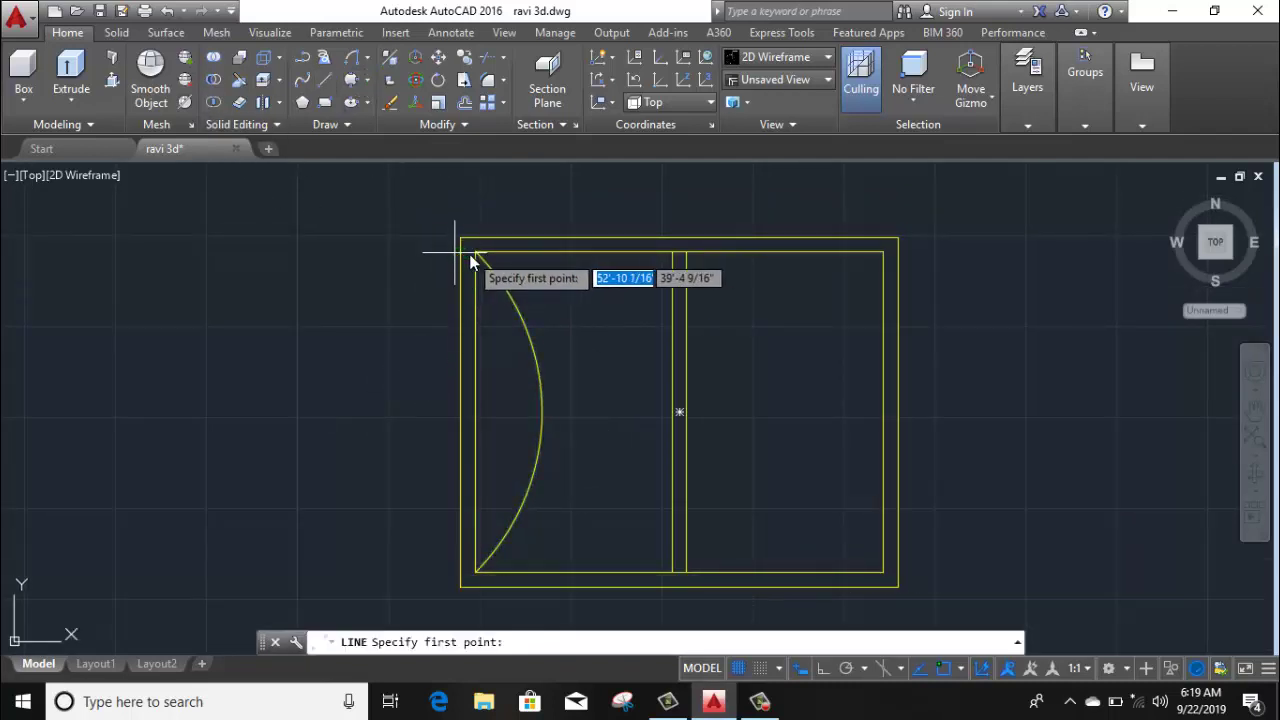
# Mirror the arc across a vertical axis through the left pane's middle, keeping the original
pyautogui.click(476, 253)
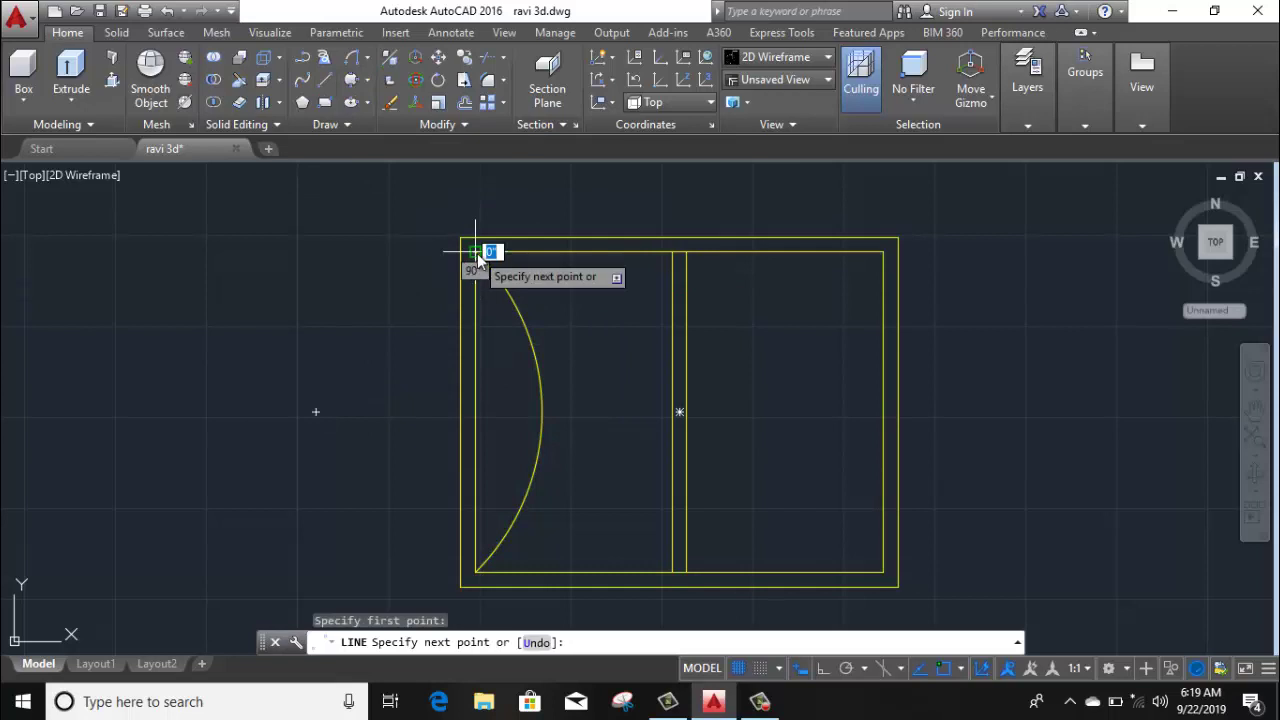
pyautogui.click(672, 253)
pyautogui.press('Escape')
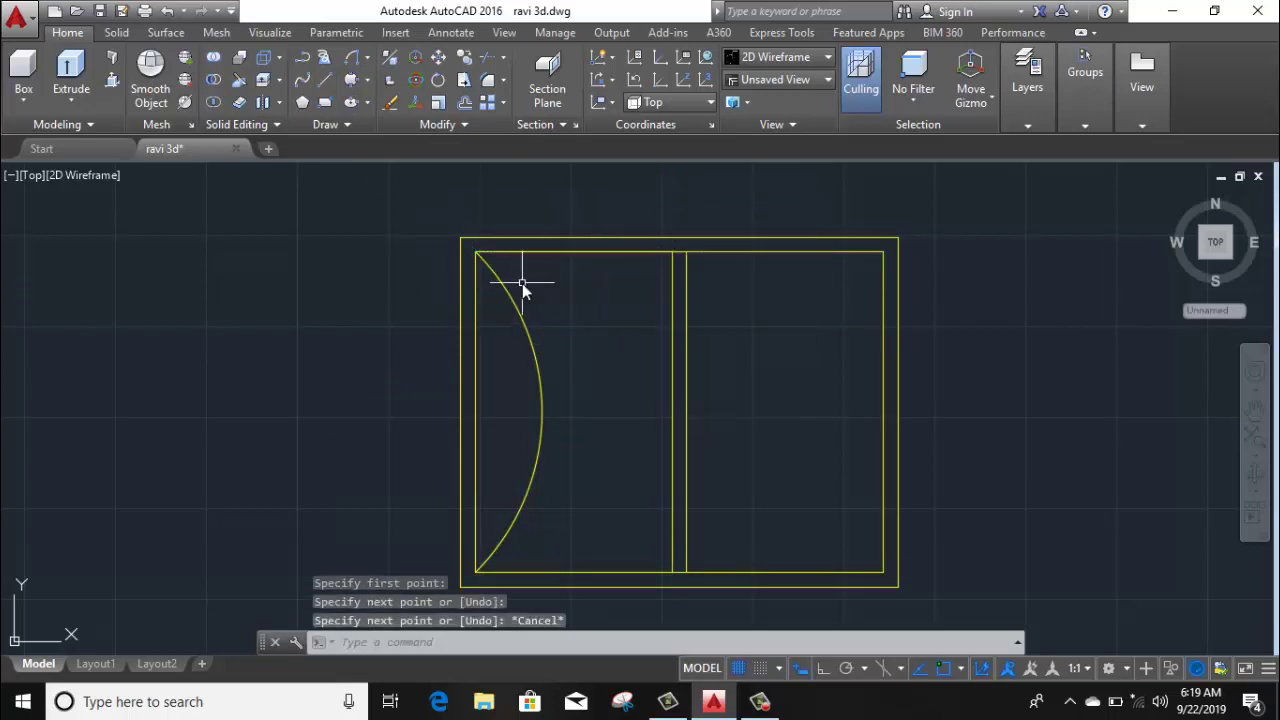
pyautogui.moveTo(522, 283); pyautogui.dragTo(440, 246)
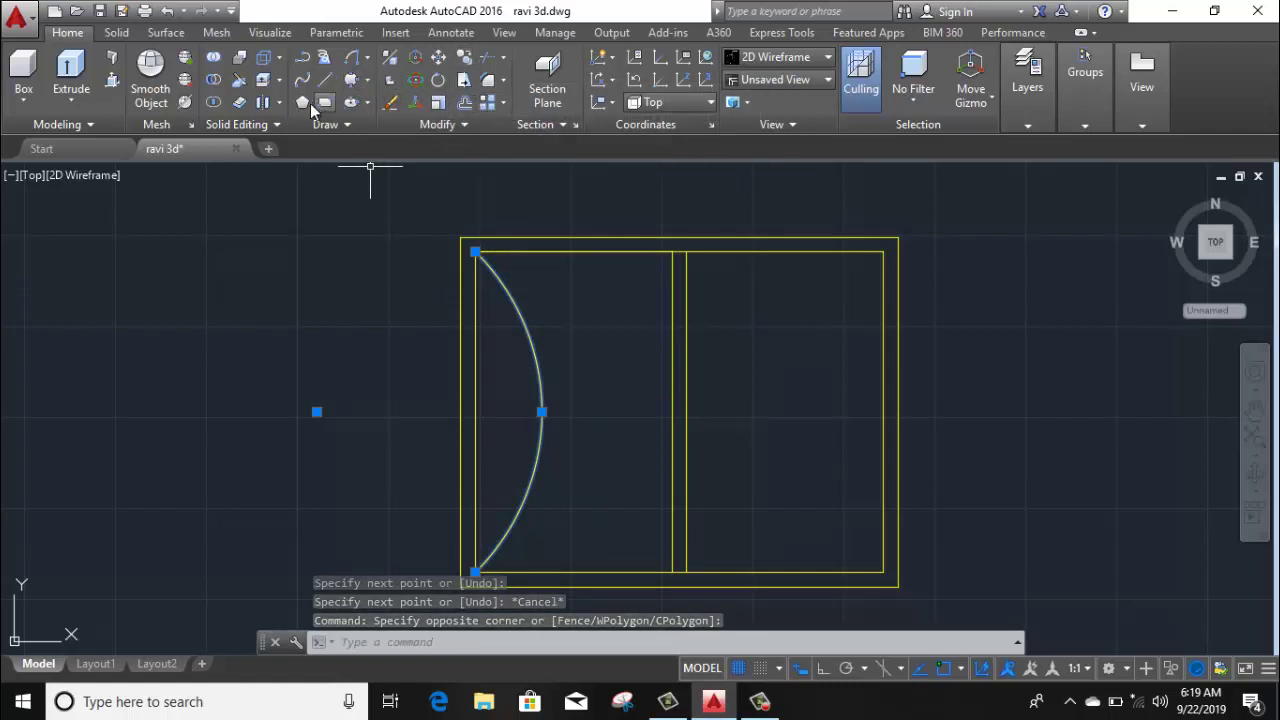
pyautogui.write('mi')
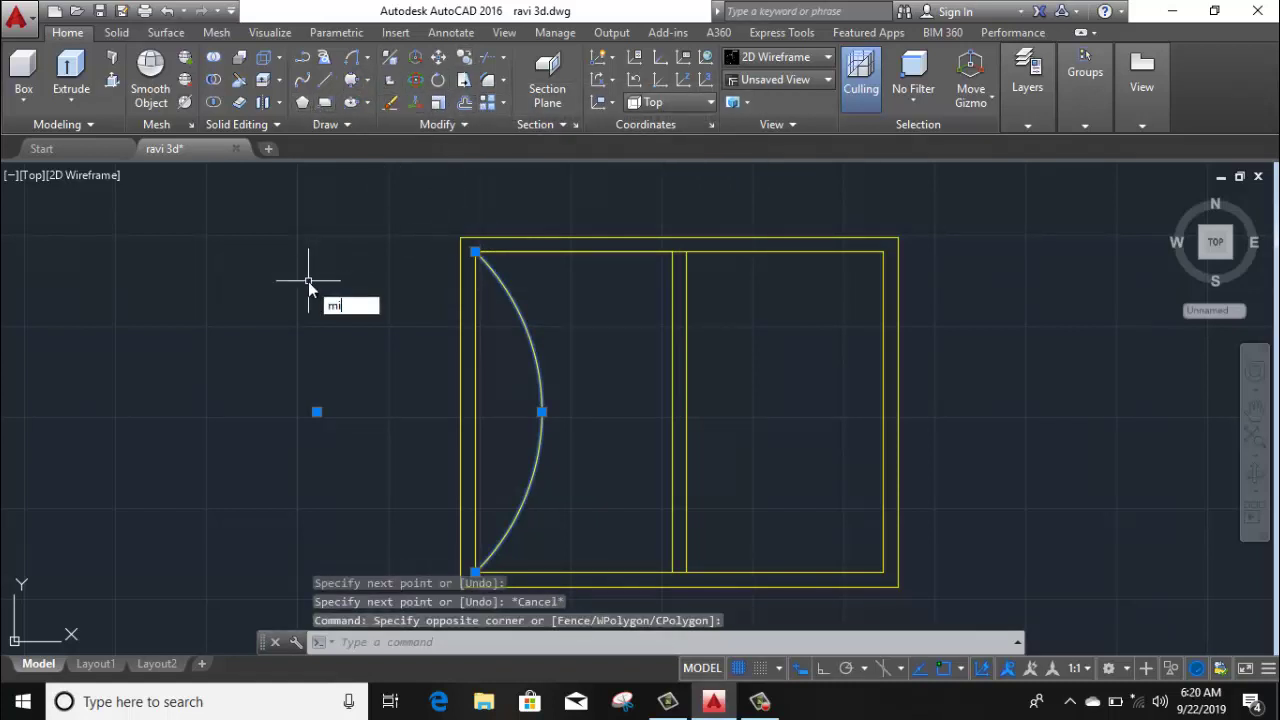
pyautogui.press('Return')
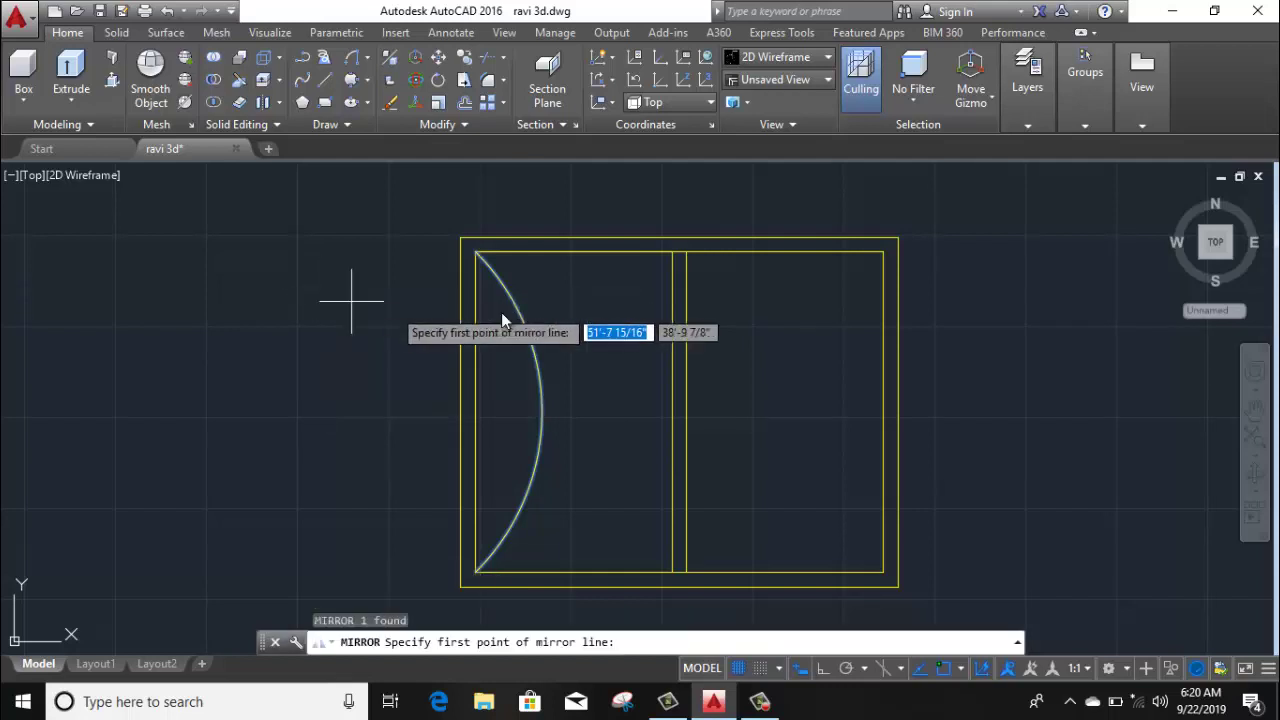
pyautogui.click(573, 254)
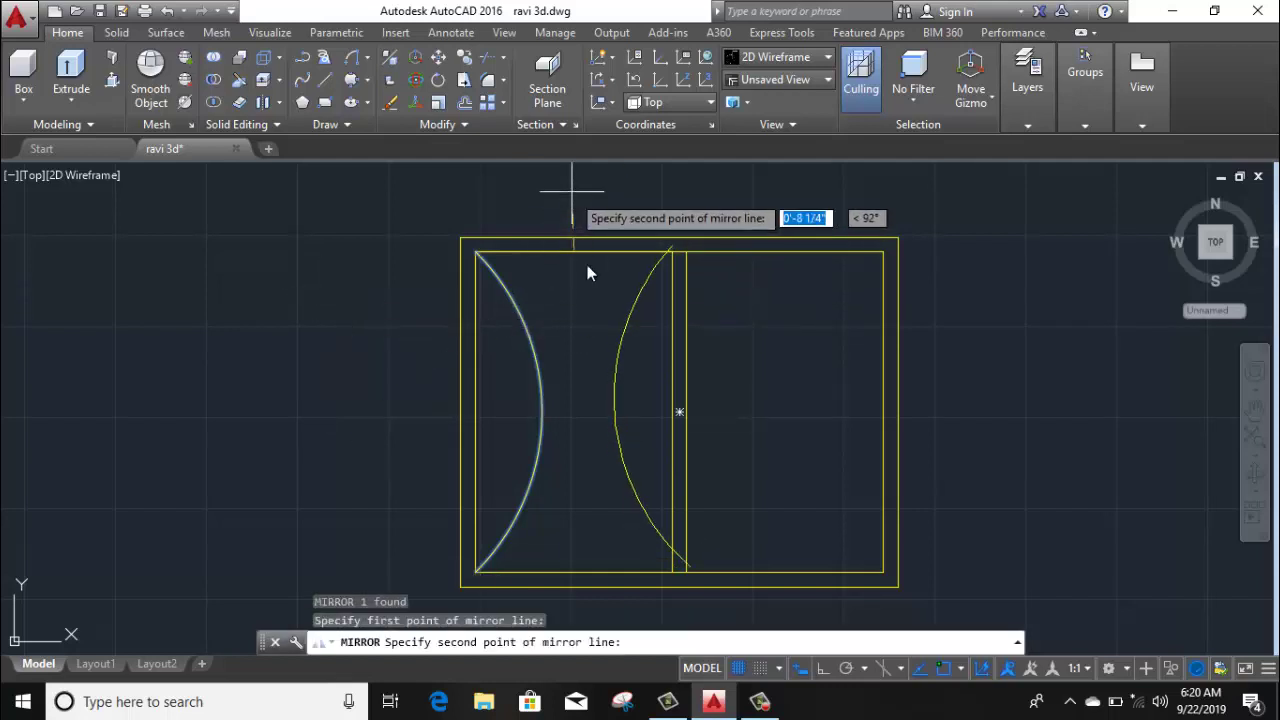
pyautogui.click(822, 668)
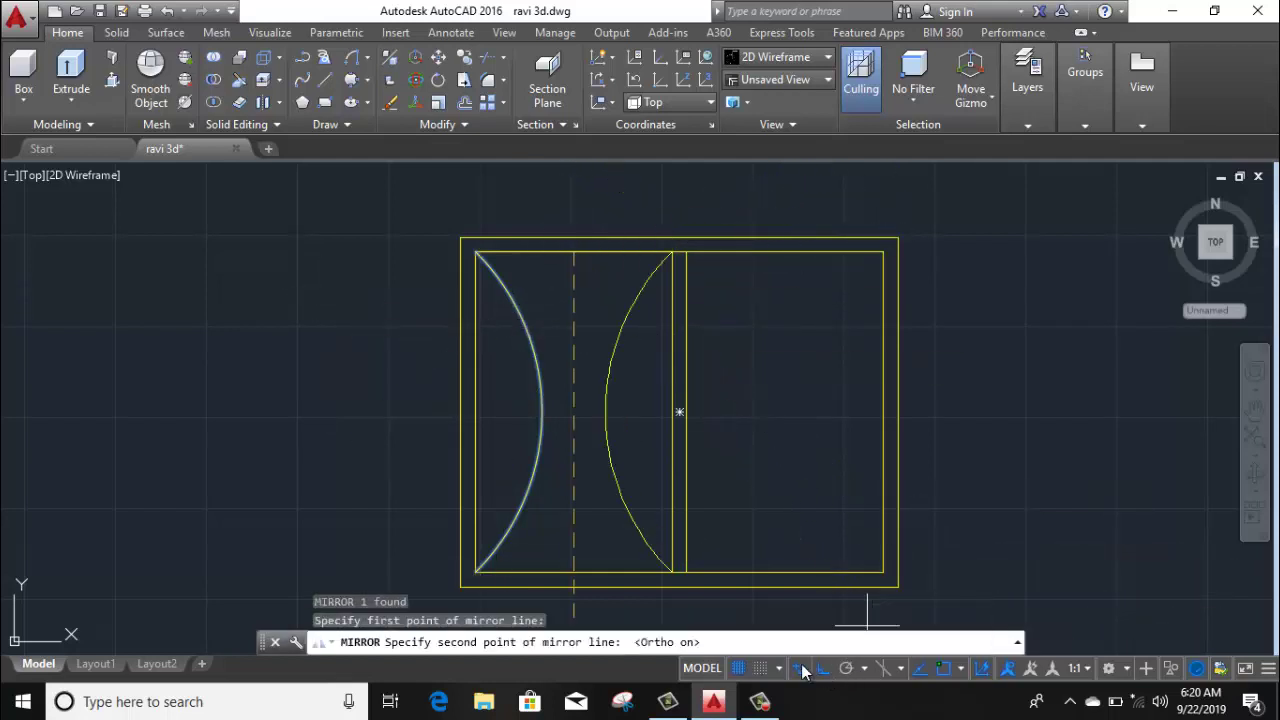
pyautogui.click(583, 609)
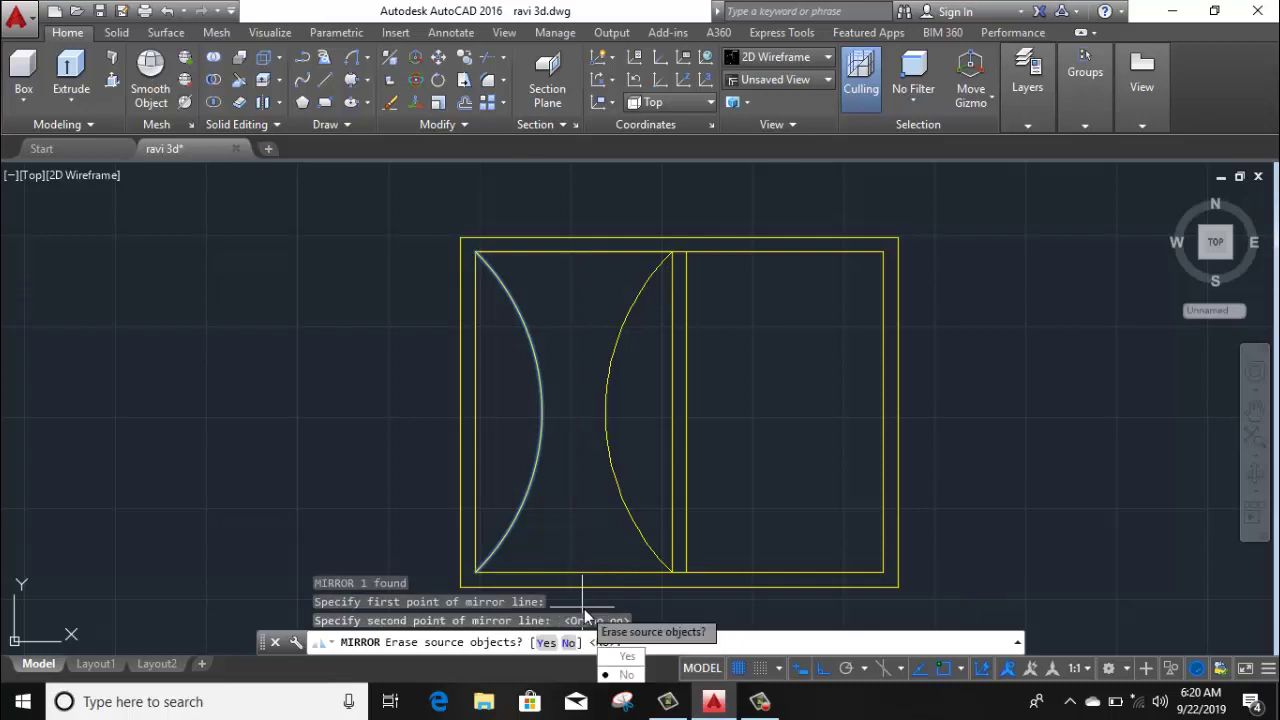
pyautogui.press('Return')
# Select both arcs in the left pane
pyautogui.moveTo(579, 379); pyautogui.dragTo(532, 323, button='middle')
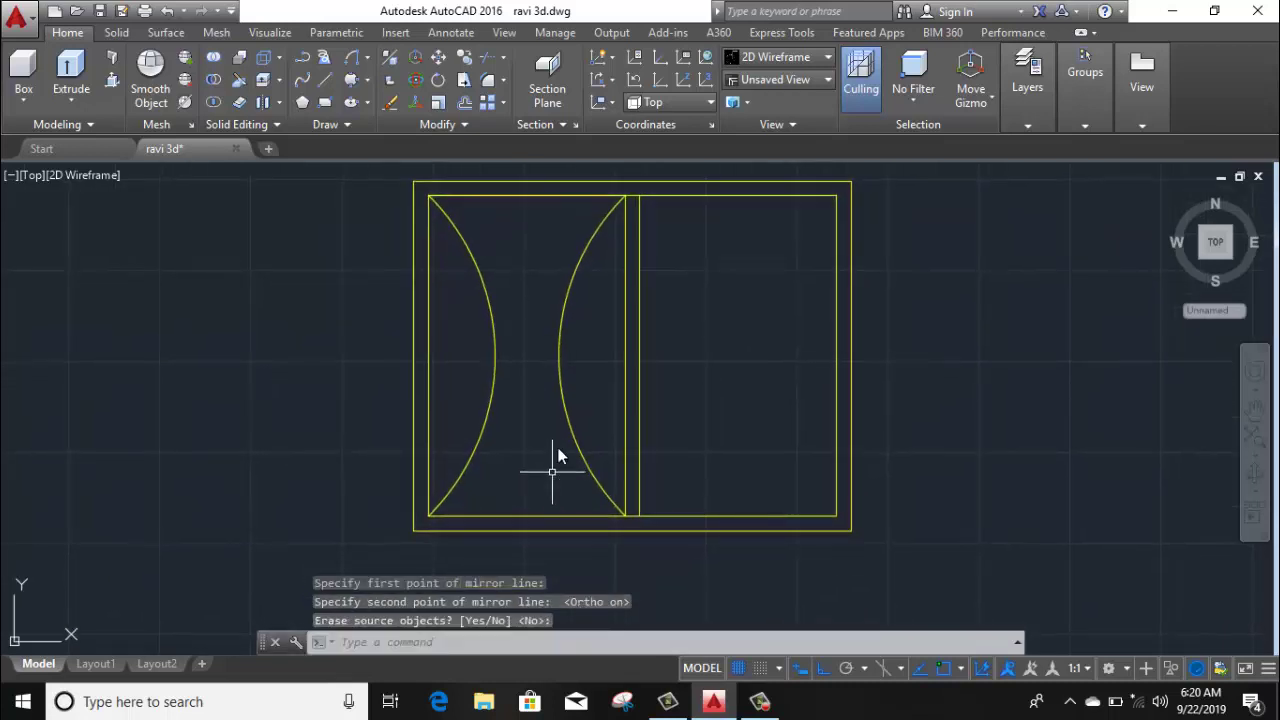
pyautogui.click(571, 340)
pyautogui.click(472, 385)
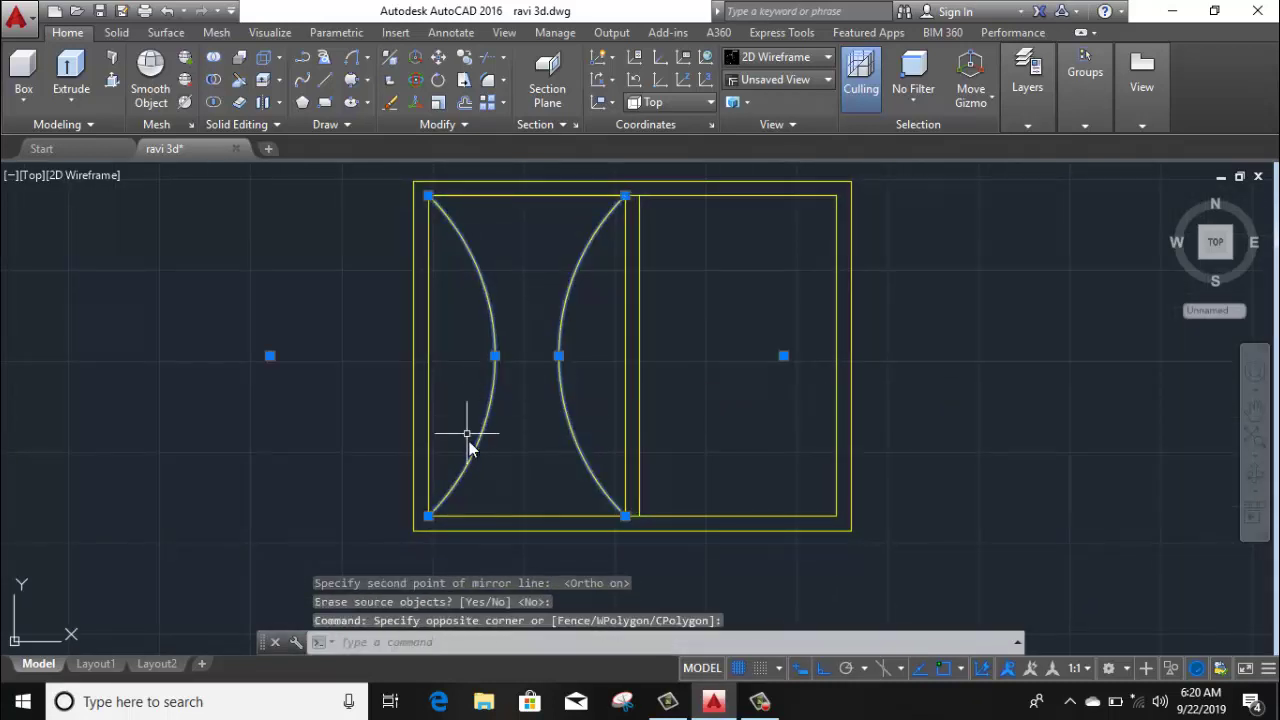
pyautogui.moveTo(460, 447); pyautogui.dragTo(372, 483, button='middle')
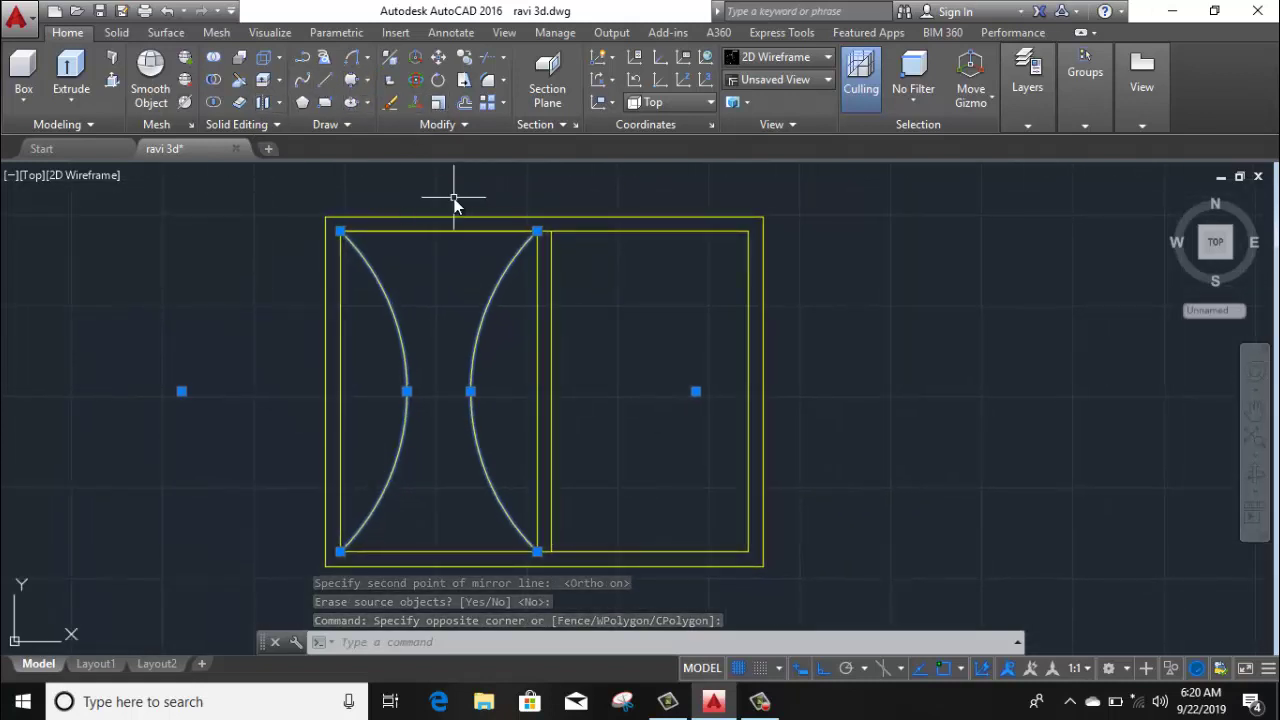
# Mirror both arcs across the central divider into the right pane, keeping the originals
pyautogui.write('mi')
pyautogui.press('Return')
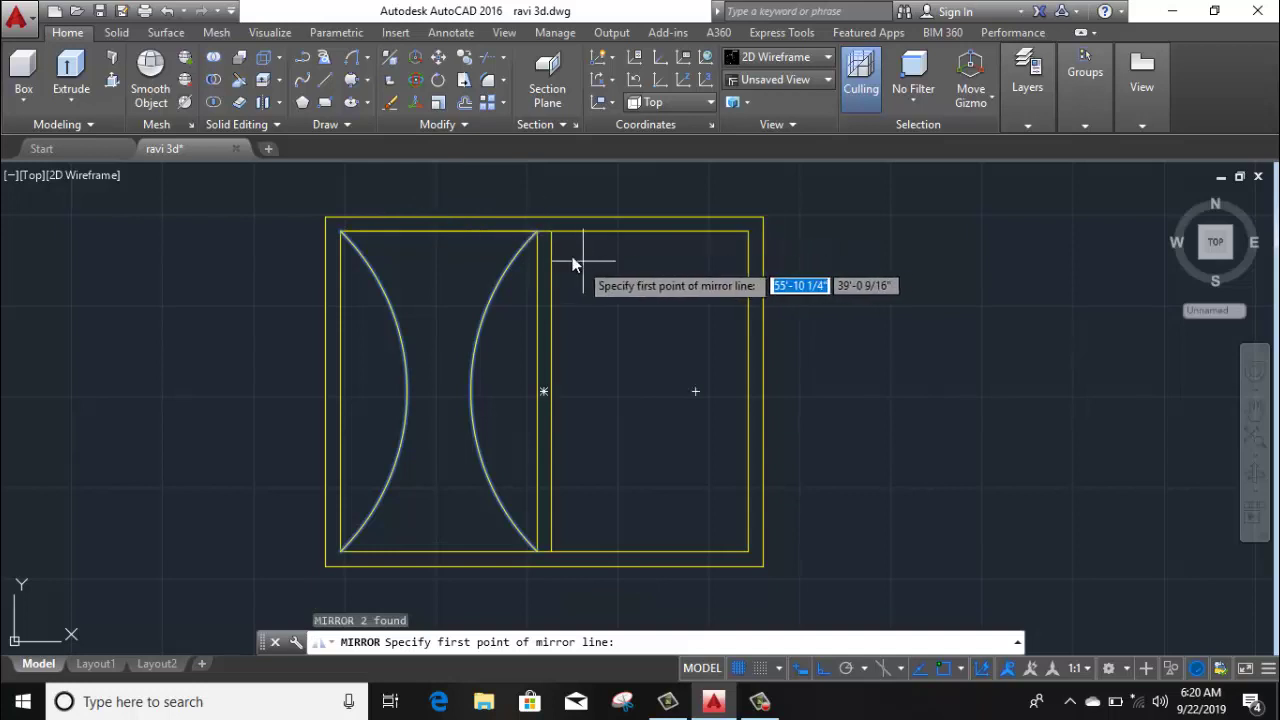
pyautogui.click(543, 230)
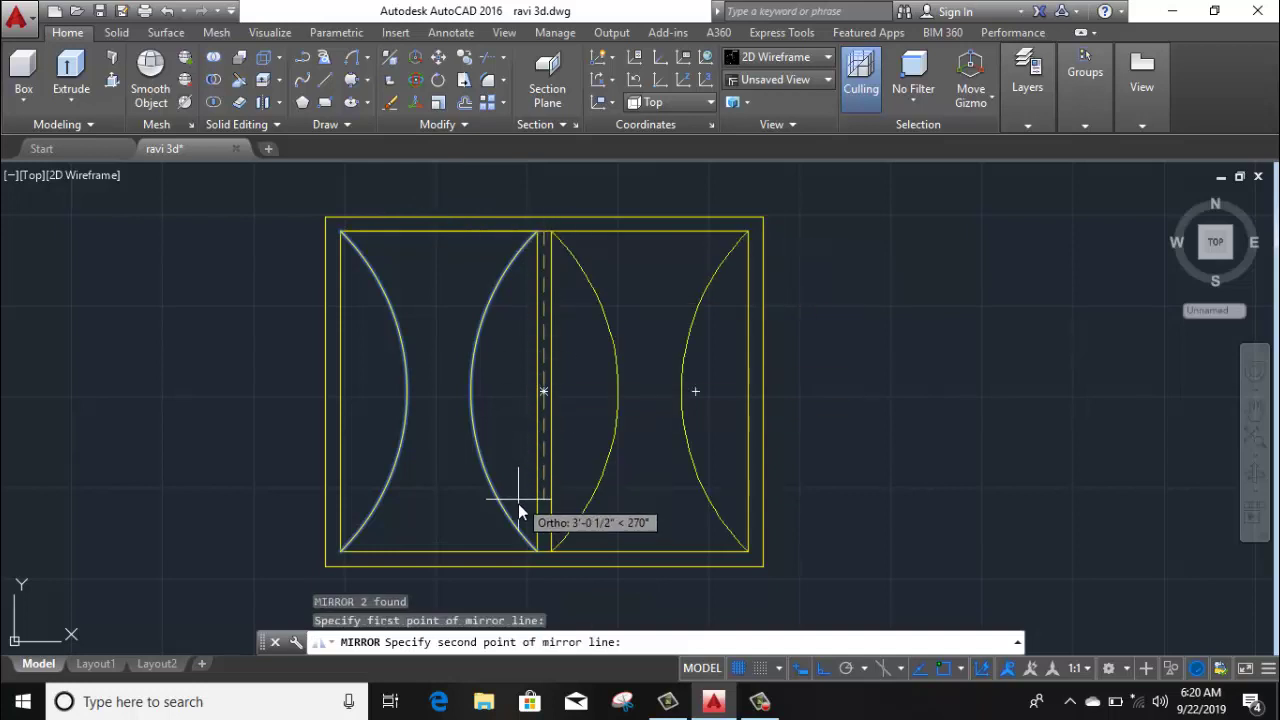
pyautogui.moveTo(518, 501); pyautogui.dragTo(520, 415, button='middle')
pyautogui.click(529, 541)
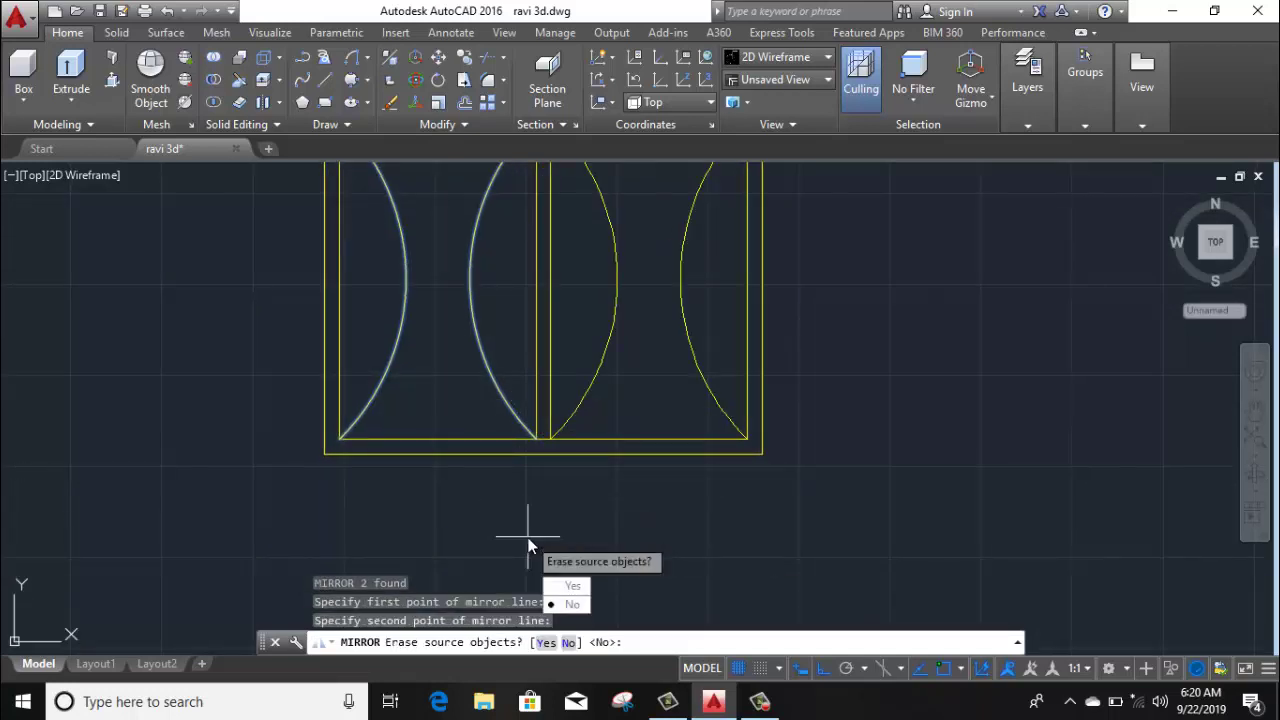
pyautogui.press('Return')
# Zoom and pan out to show the floor plan beside the window panel
pyautogui.scroll(-4, 549, 516)
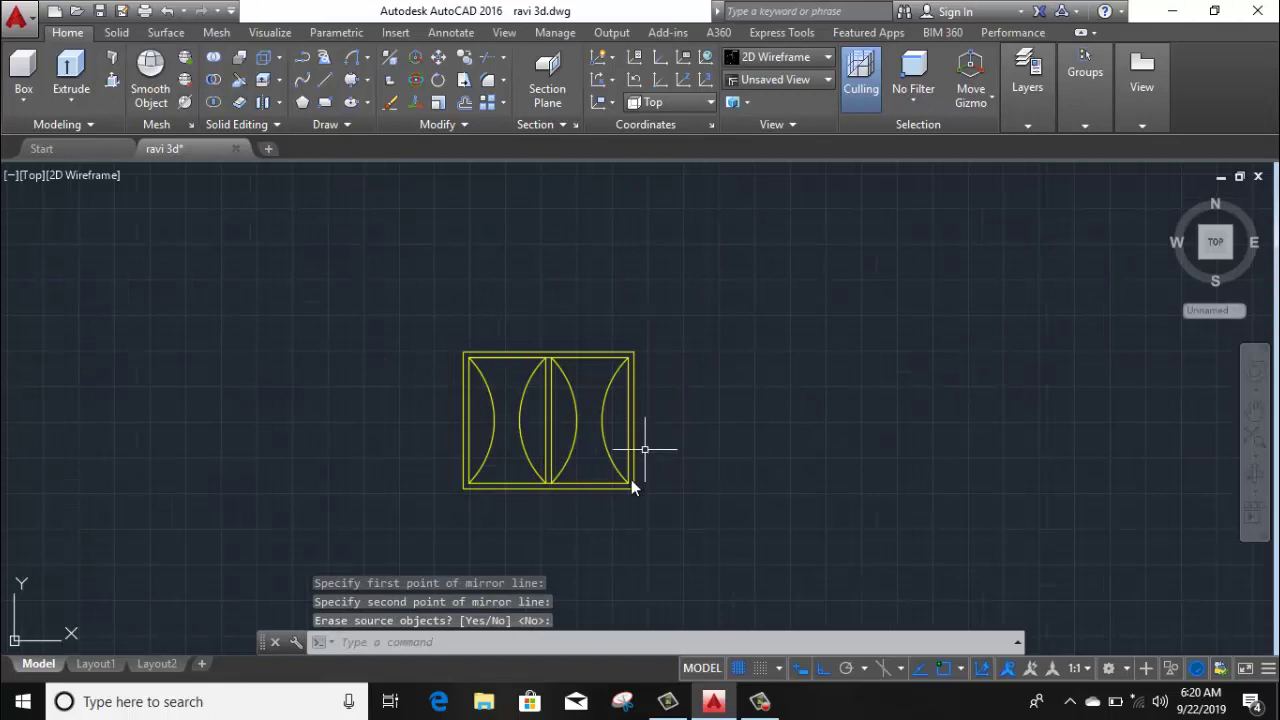
pyautogui.scroll(4, 631, 482)
pyautogui.scroll(-4, 624, 498)
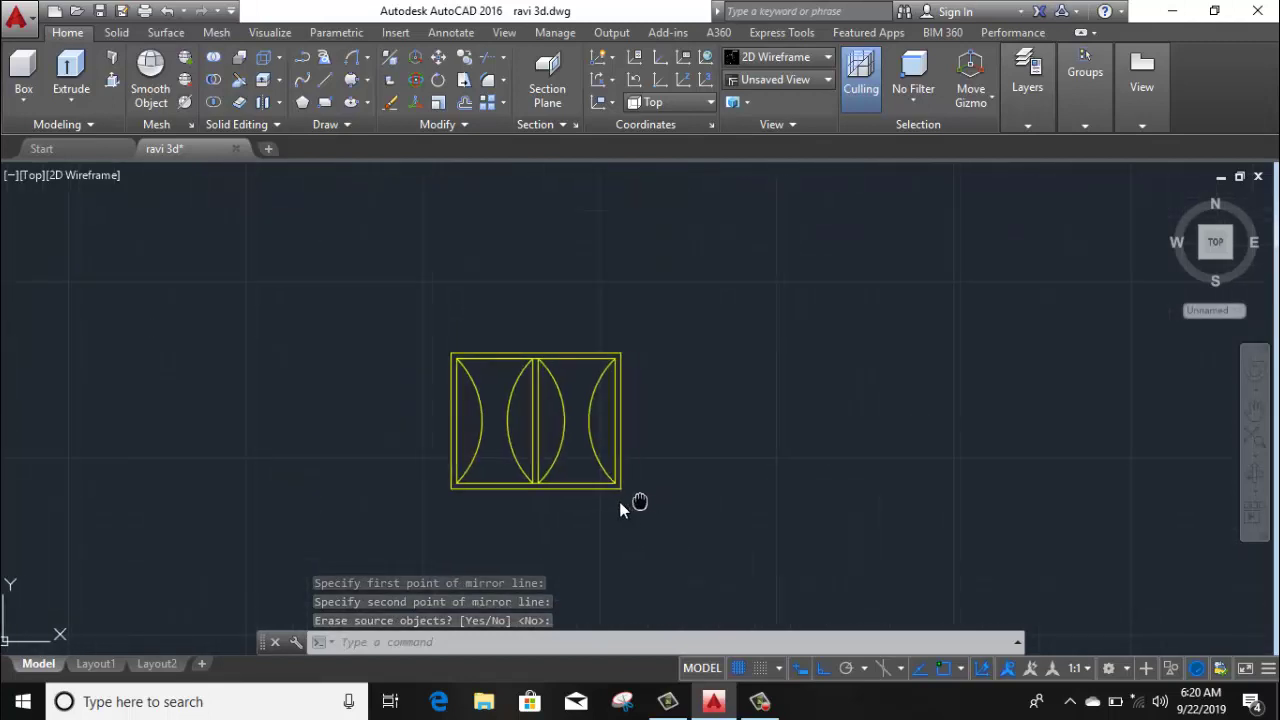
pyautogui.scroll(-2, 600, 500)
pyautogui.scroll(-4, 582, 499)
pyautogui.scroll(1, 329, 528)
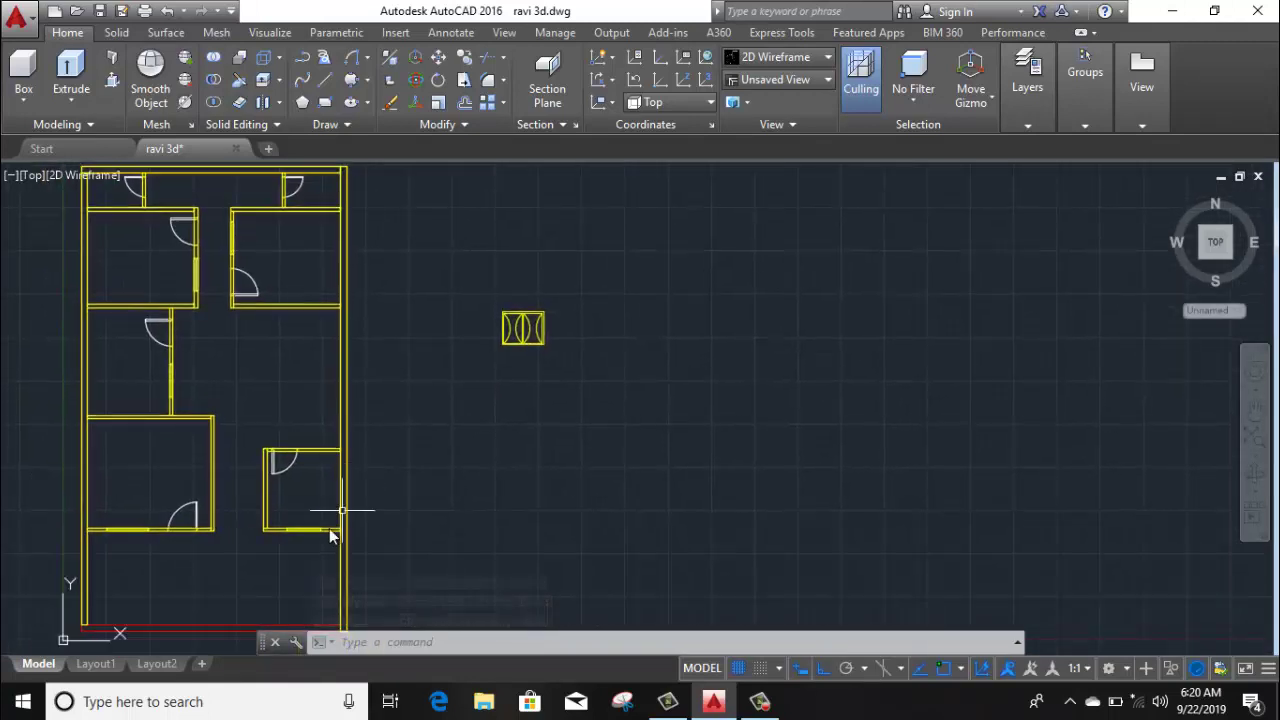
pyautogui.scroll(3, 277, 534)
pyautogui.scroll(2, 325, 458)
pyautogui.scroll(-5, 326, 466)
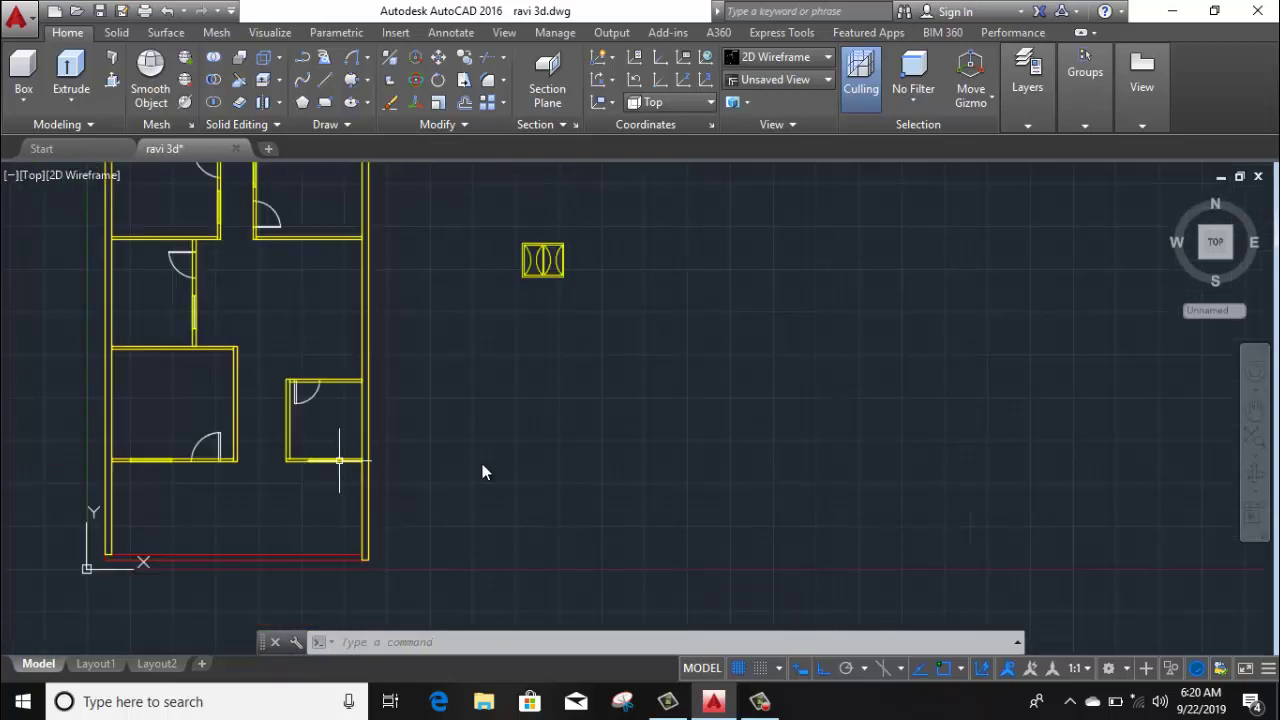
pyautogui.moveTo(483, 471); pyautogui.dragTo(460, 546, button='middle')
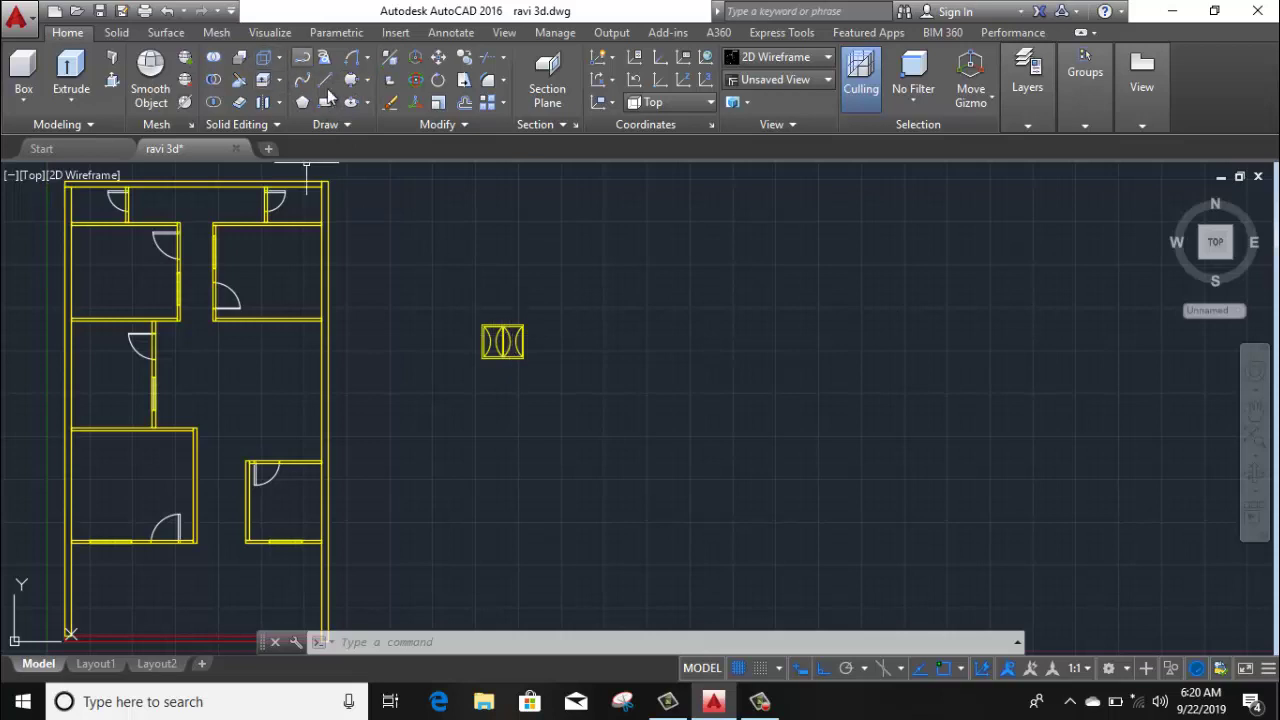
# Draw a 4' by 4' square beside the first window frame
pyautogui.click(325, 85)
pyautogui.scroll(4, 625, 296)
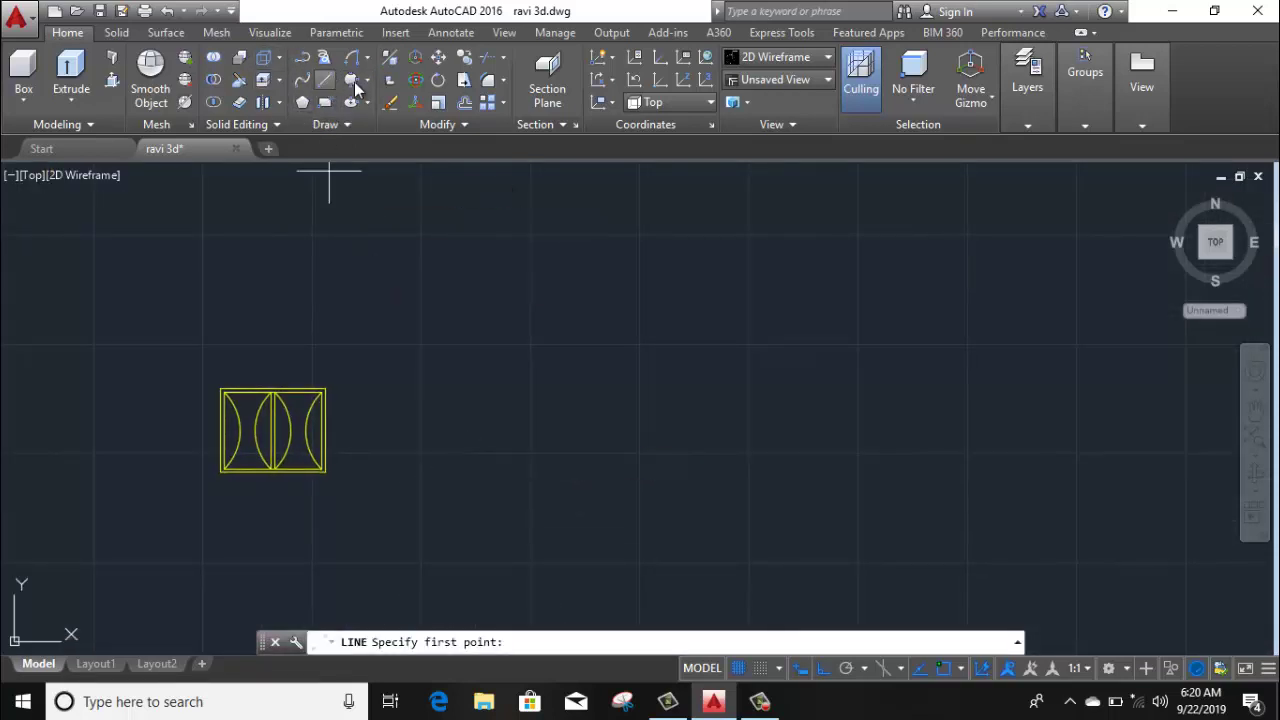
pyautogui.click(325, 102)
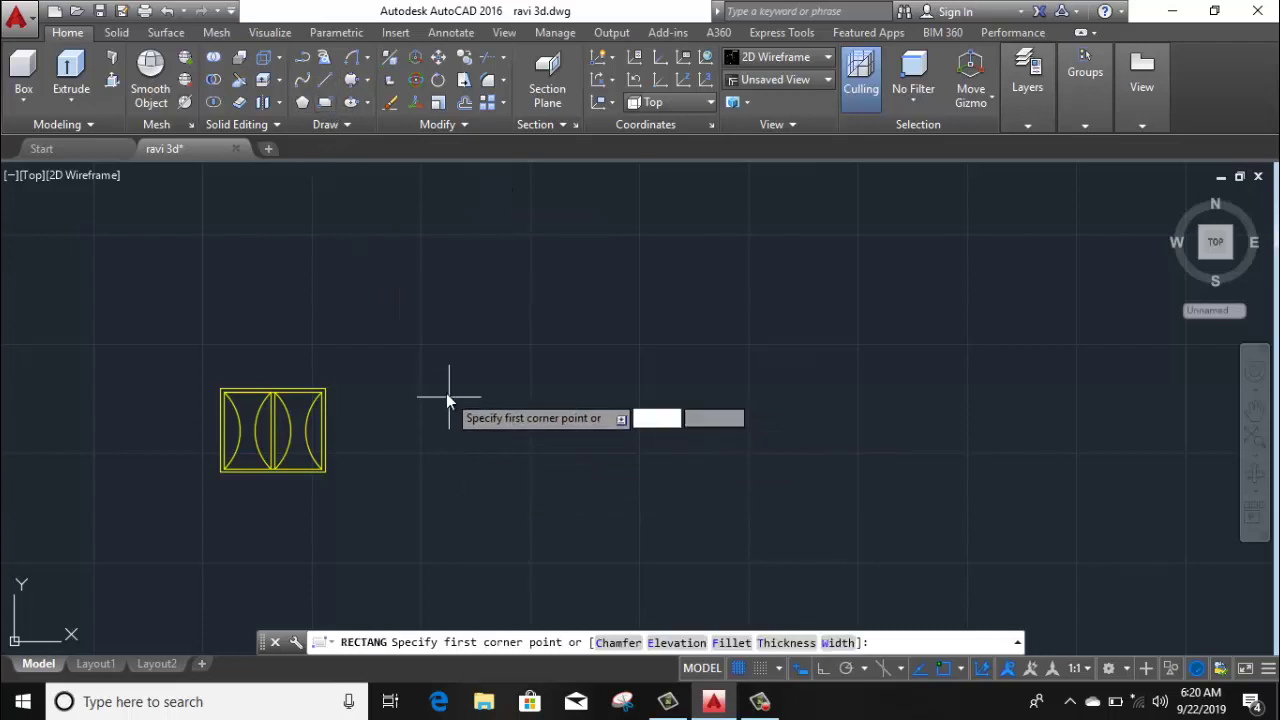
pyautogui.click(446, 392)
pyautogui.write("'")
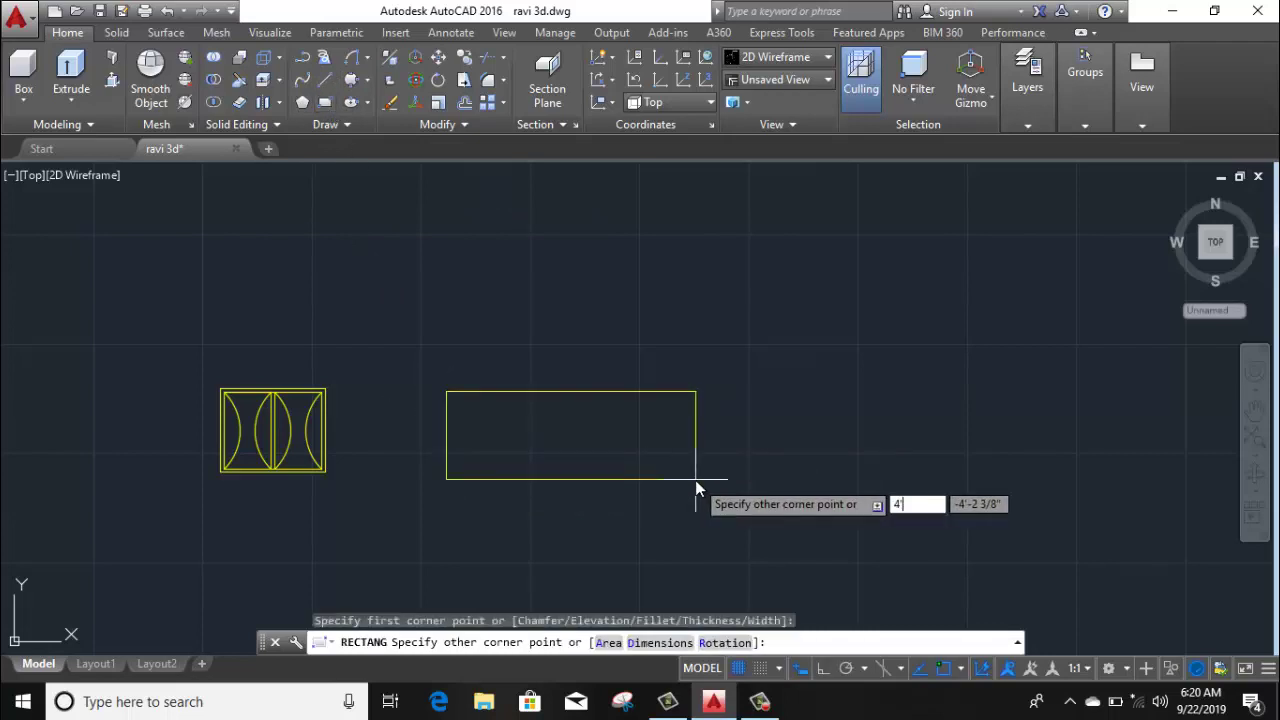
pyautogui.press('Tab')
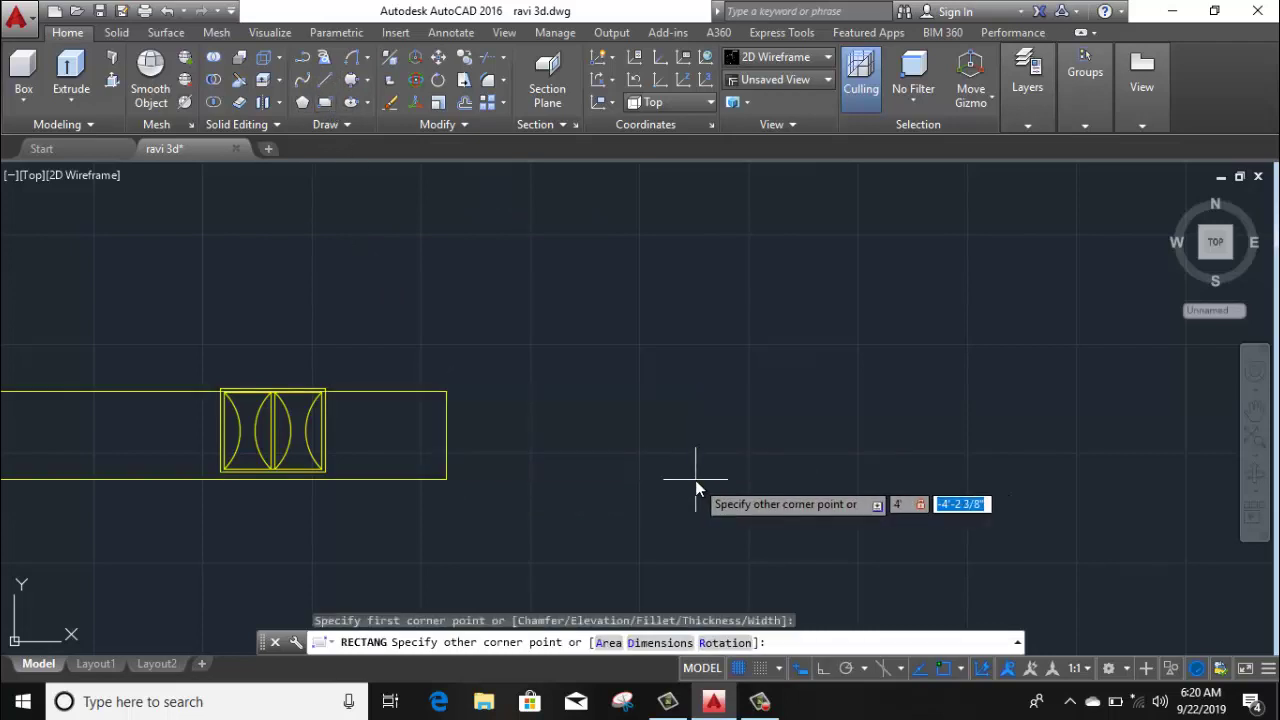
pyautogui.press('BackSpace')
pyautogui.press('Return')
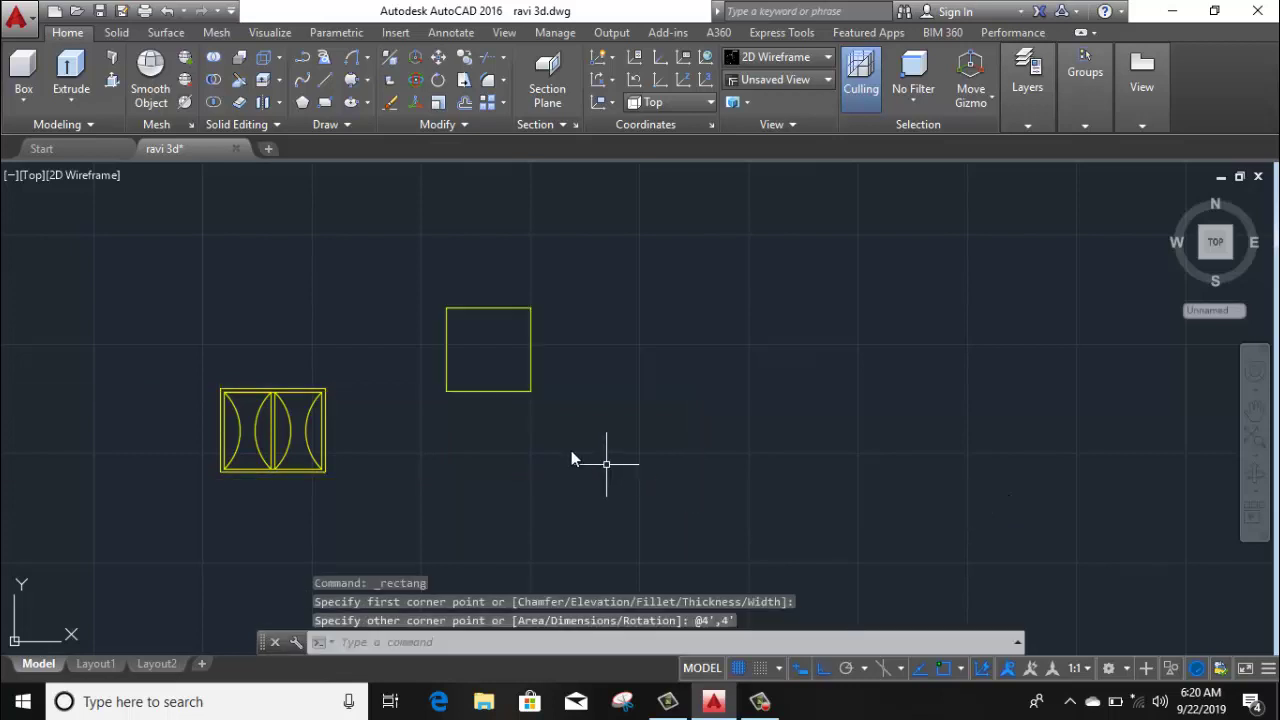
# Offset the square 2 units inward to form its inner outline
pyautogui.click(537, 260)
pyautogui.click(494, 316)
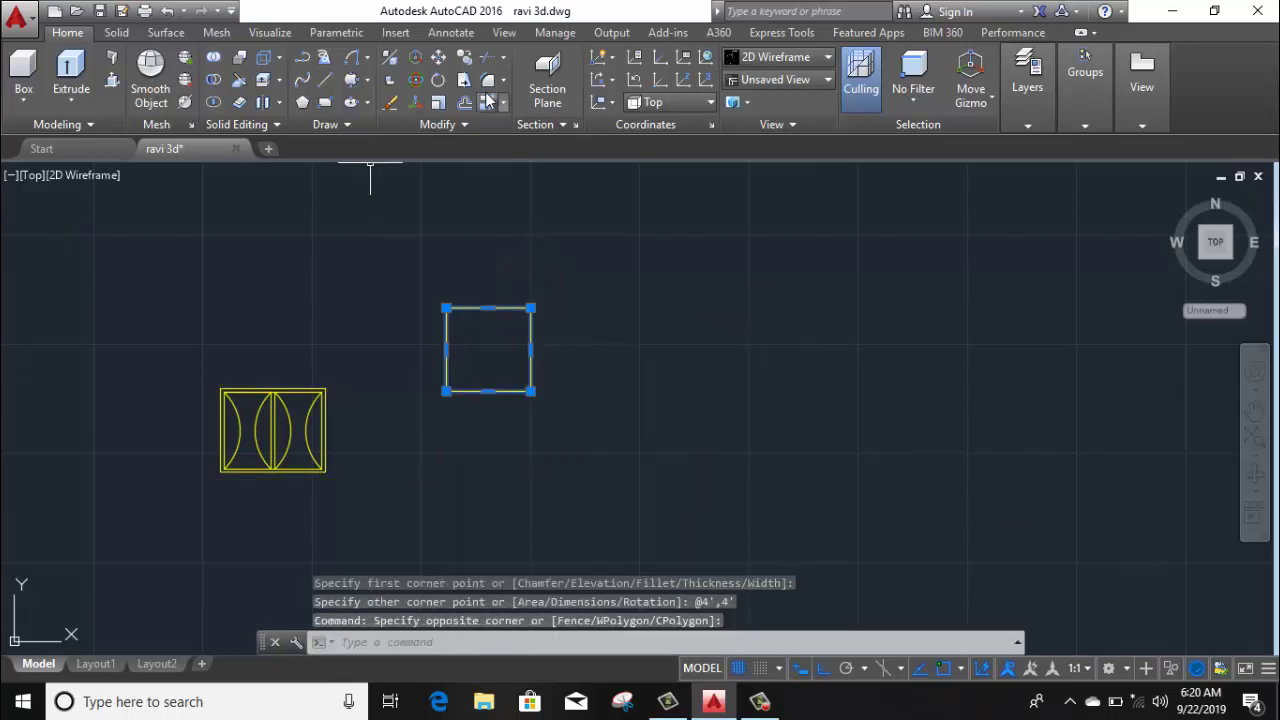
pyautogui.write('o')
pyautogui.press('Return')
pyautogui.click(478, 288)
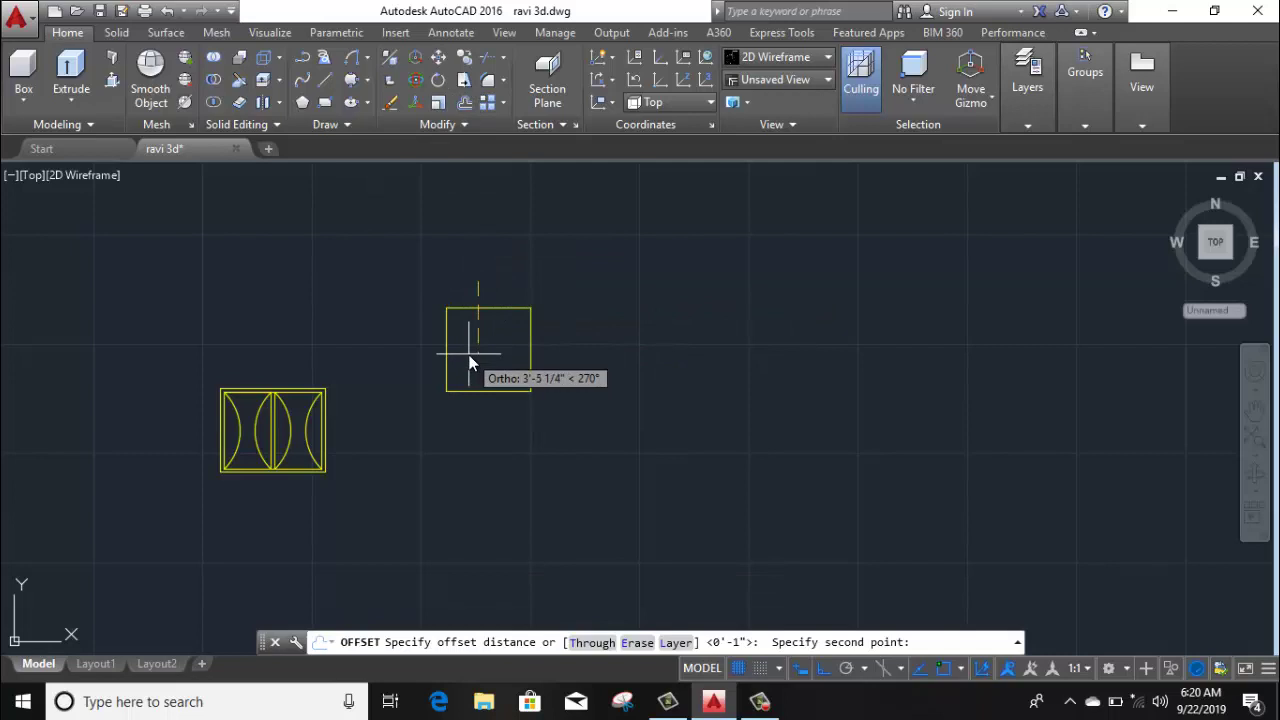
pyautogui.write('2')
pyautogui.press('Return')
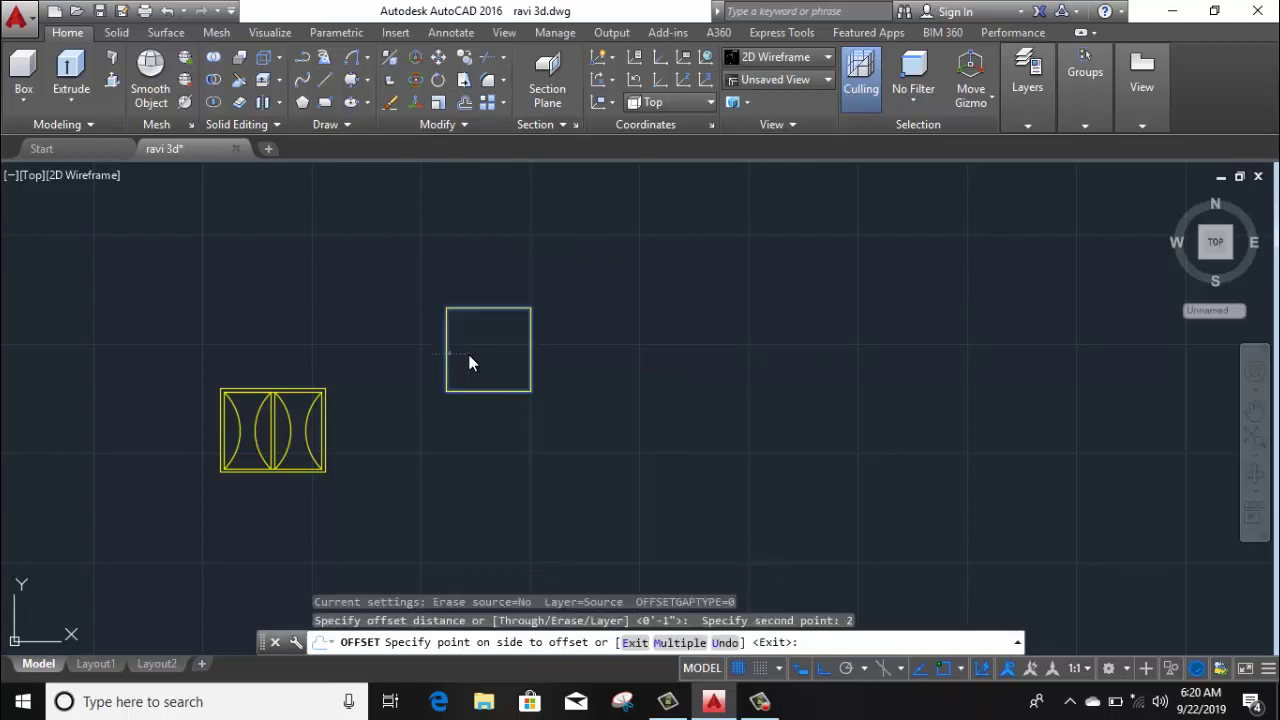
pyautogui.click(471, 363)
pyautogui.rightClick(491, 256)
pyautogui.click(495, 265)
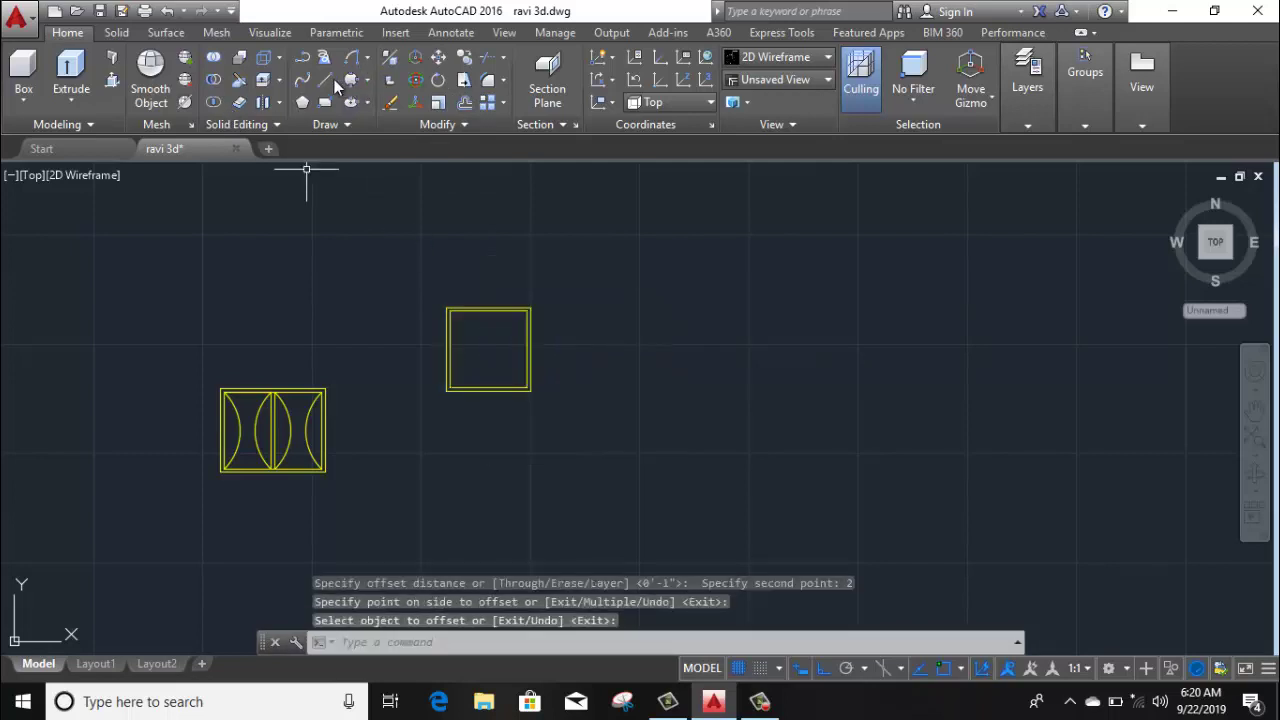
# Draw a vertical centre line from the inner square's top edge to its bottom edge
pyautogui.click(324, 80)
pyautogui.scroll(2, 480, 310)
pyautogui.scroll(2, 466, 295)
pyautogui.scroll(1, 471, 290)
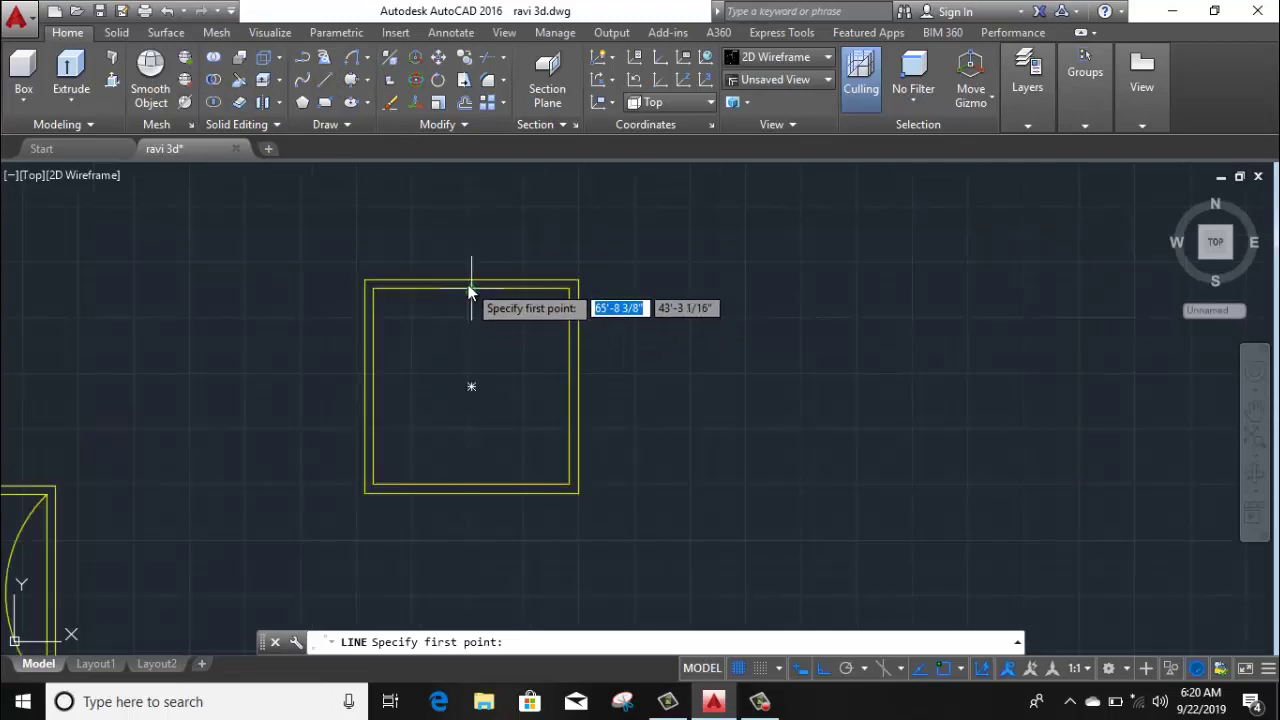
pyautogui.click(471, 289)
pyautogui.click(469, 485)
pyautogui.rightClick(531, 382)
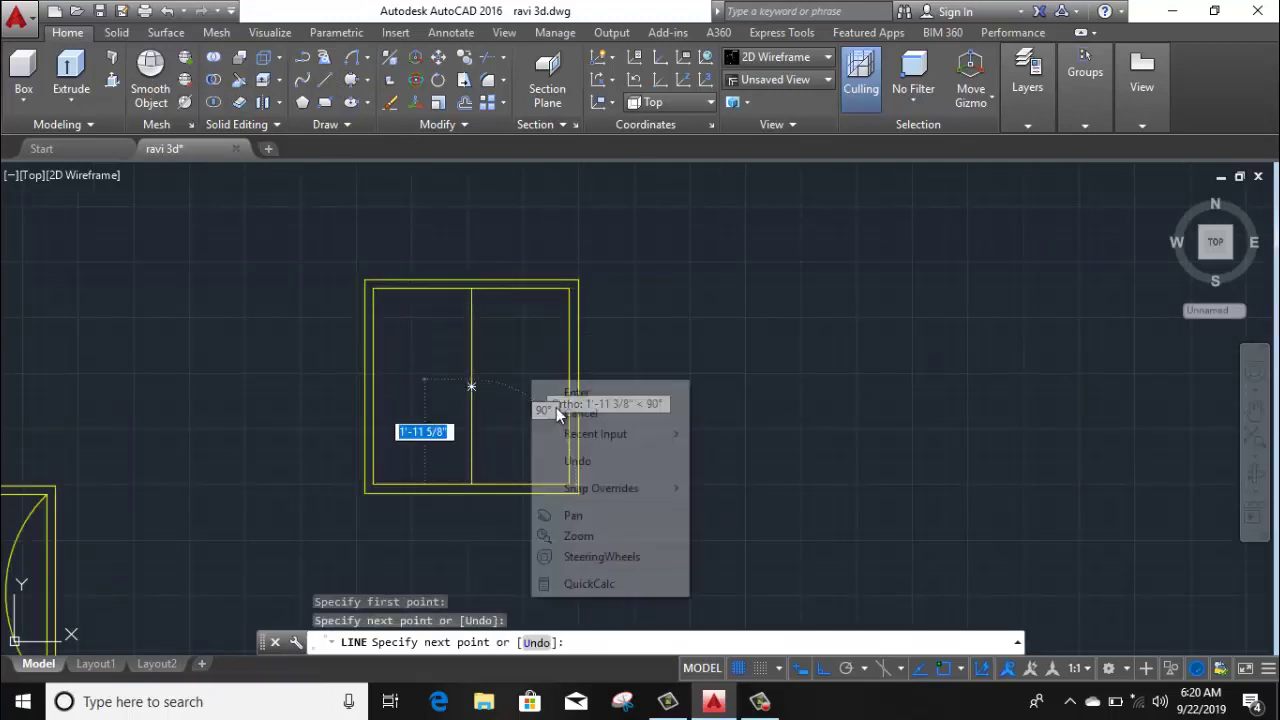
pyautogui.click(558, 414)
pyautogui.click(471, 400)
pyautogui.click(445, 404)
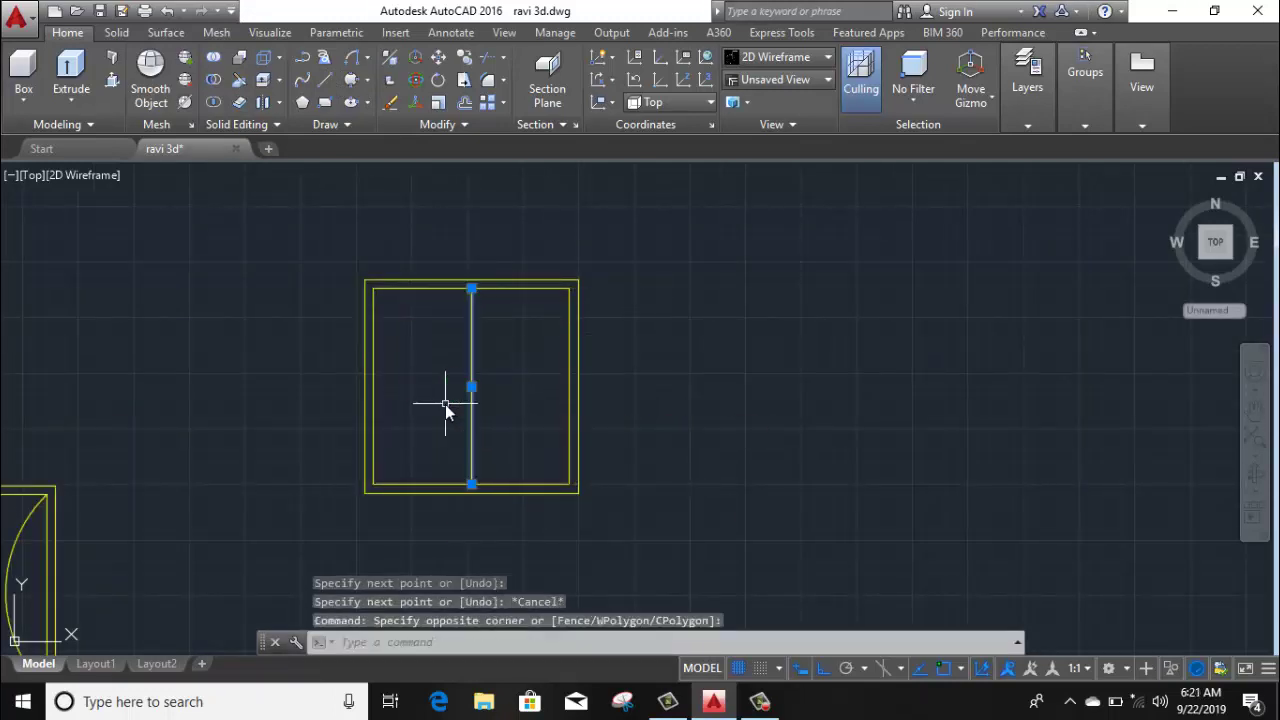
# Offset the centre divider 1 unit to each side
pyautogui.click(464, 102)
pyautogui.click(522, 352)
pyautogui.write('1')
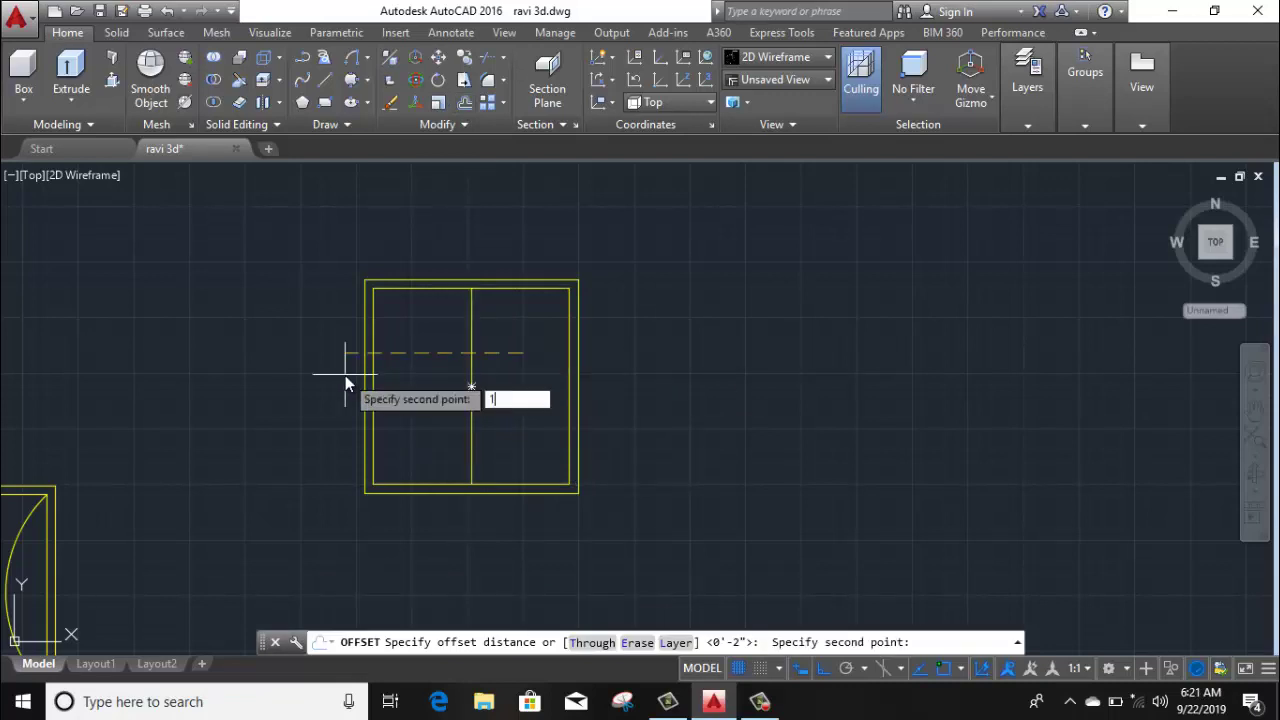
pyautogui.press('Return')
pyautogui.click(345, 377)
pyautogui.scroll(4, 463, 420)
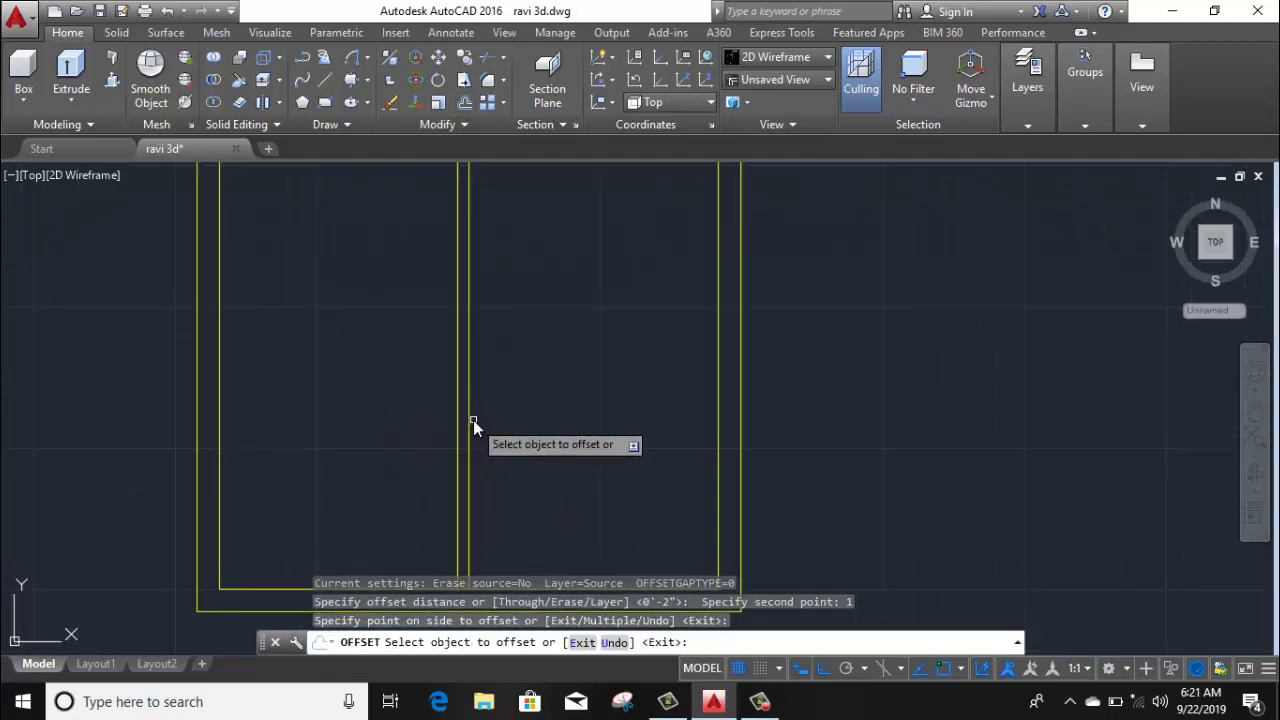
pyautogui.click(469, 431)
pyautogui.click(536, 383)
pyautogui.rightClick(562, 334)
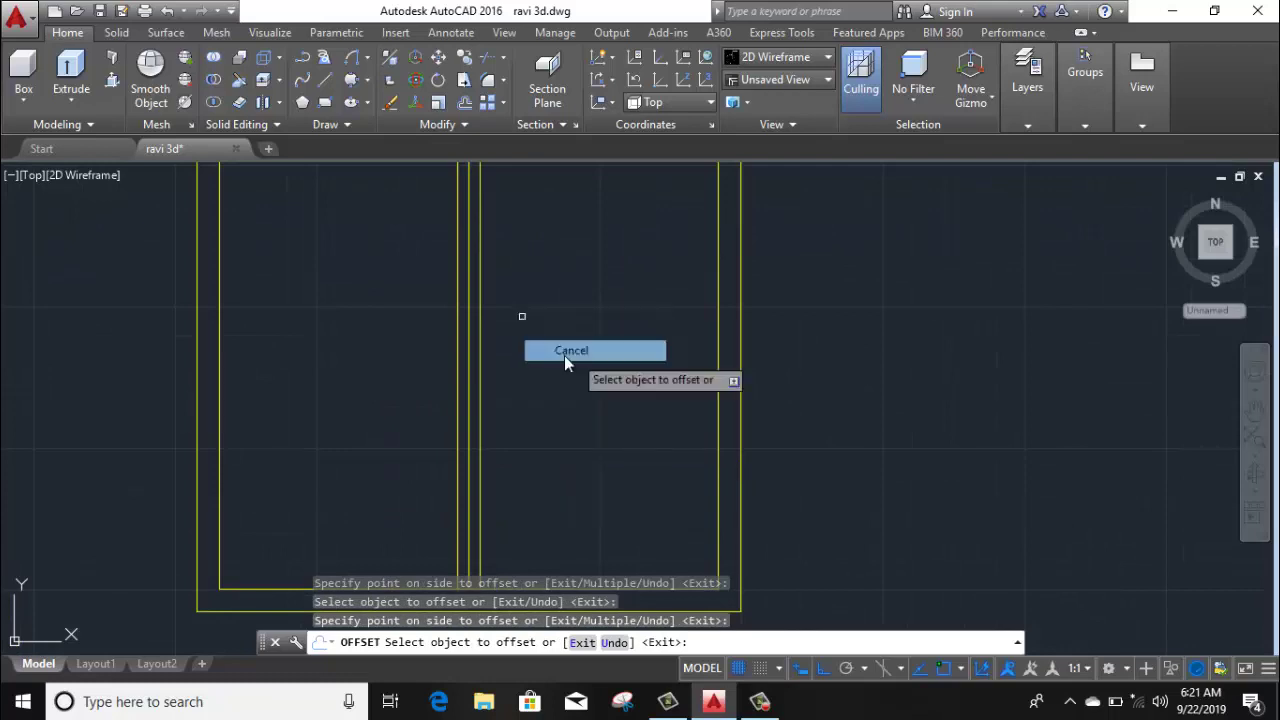
pyautogui.click(564, 352)
# Erase the original middle line, leaving a double vertical divider
pyautogui.click(466, 395)
pyautogui.rightClick(563, 344)
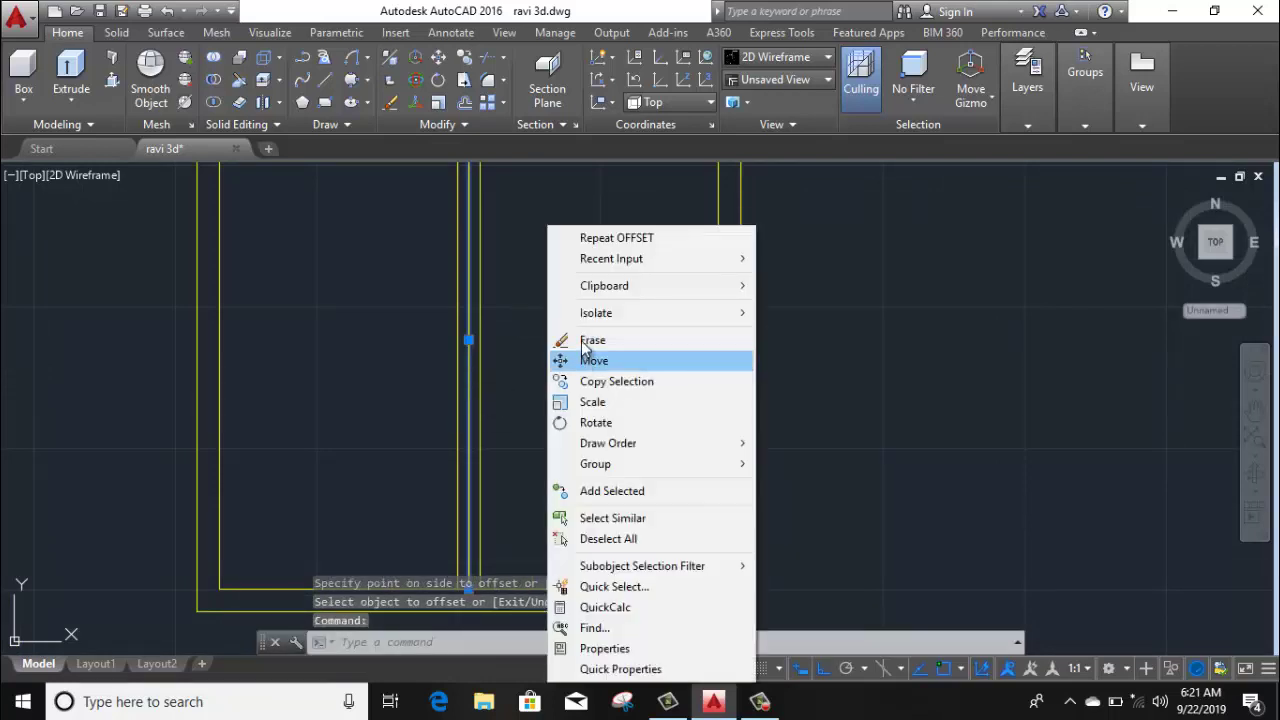
pyautogui.click(560, 340)
pyautogui.scroll(-4, 546, 370)
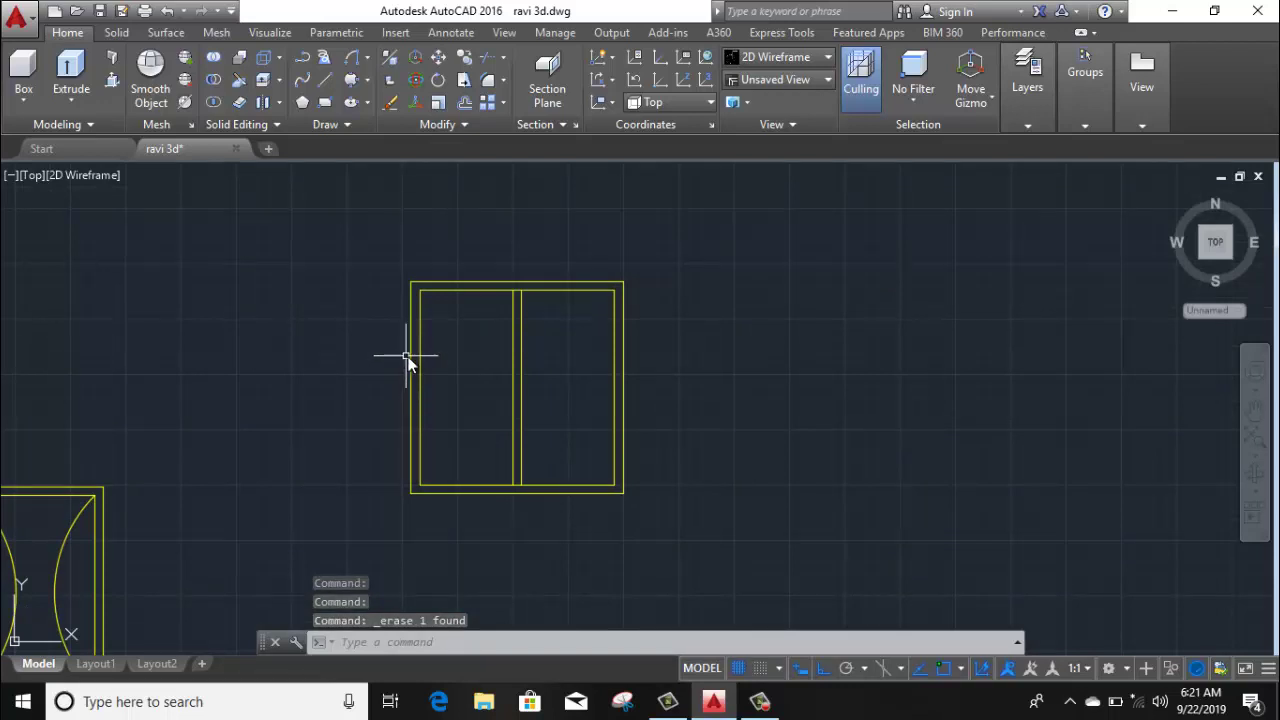
# Draw an inner panel rectangle inside the left pane of the window frame
pyautogui.click(323, 110)
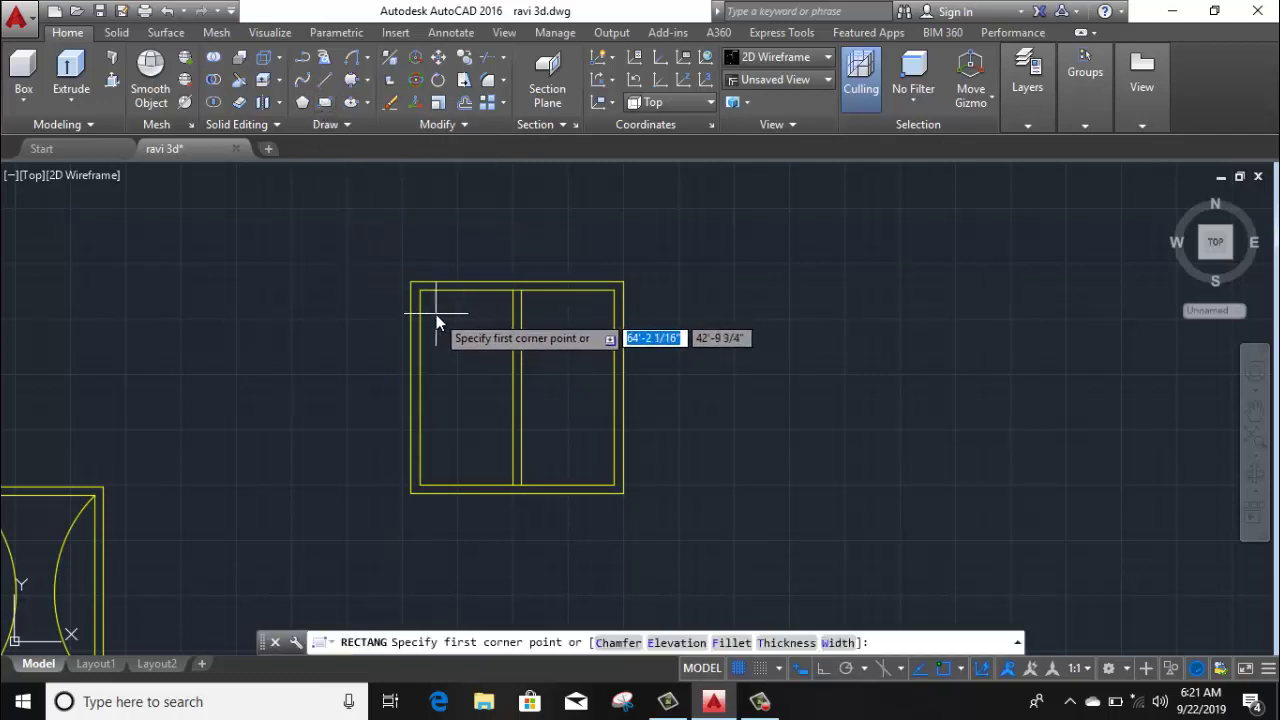
pyautogui.click(435, 312)
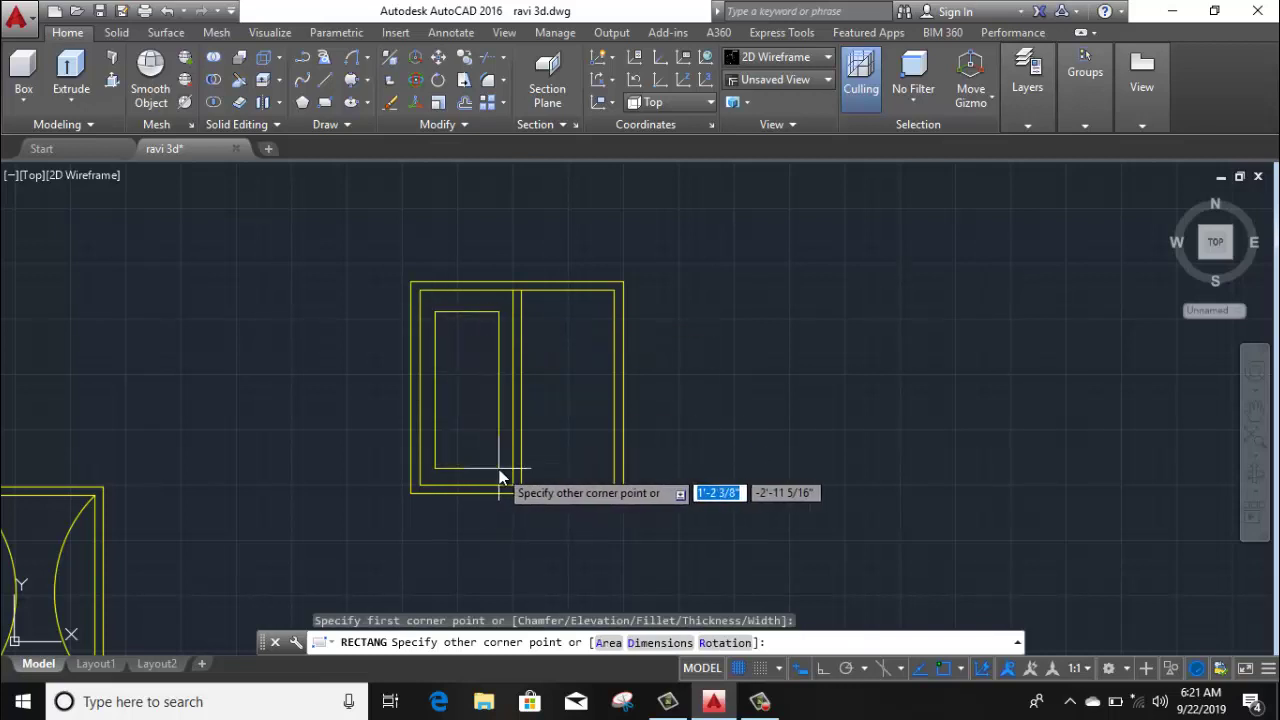
pyautogui.click(498, 464)
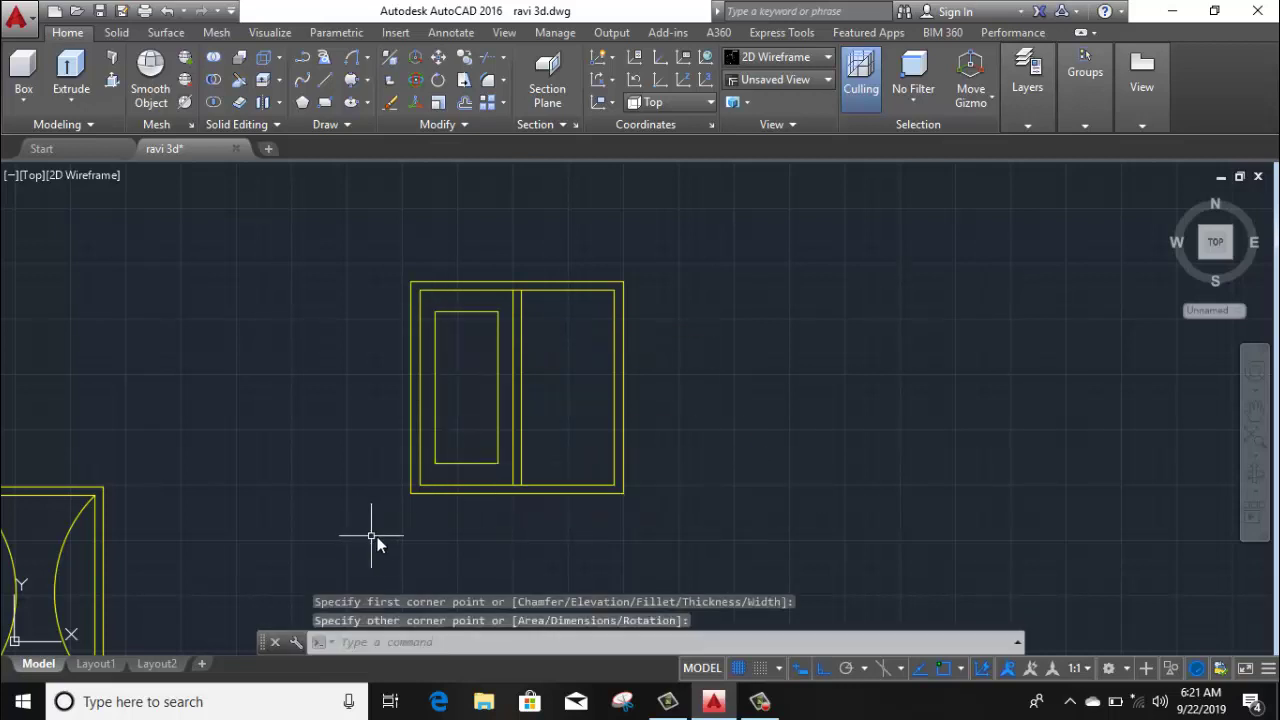
# Mirror the inner panel about the centre mullion into the right pane, keeping the original
pyautogui.click(477, 463)
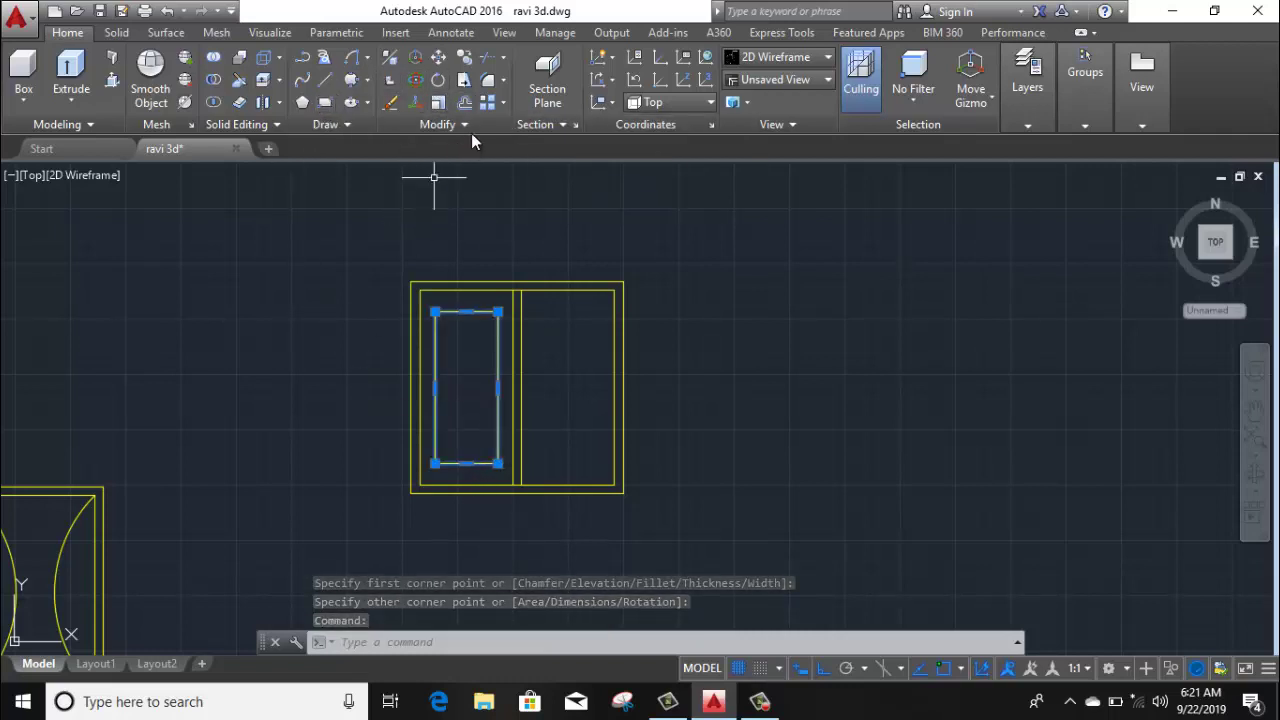
pyautogui.click(465, 124)
pyautogui.click(486, 147)
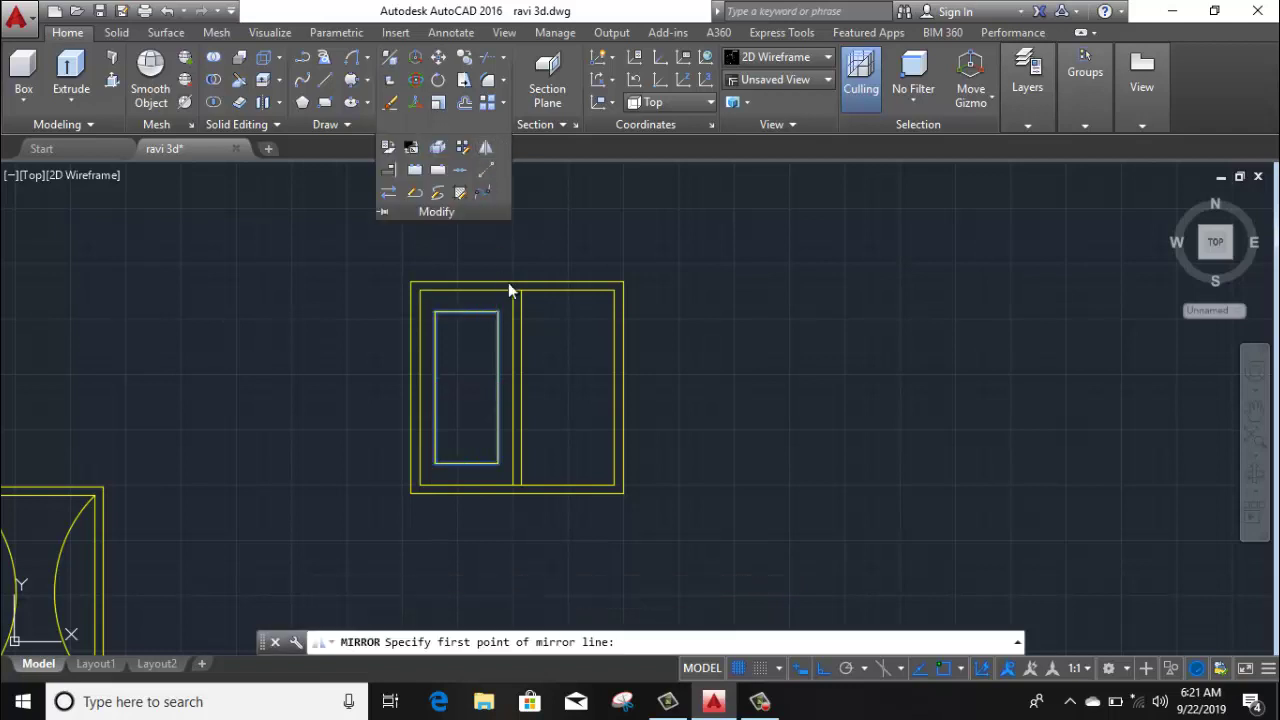
pyautogui.scroll(4, 515, 290)
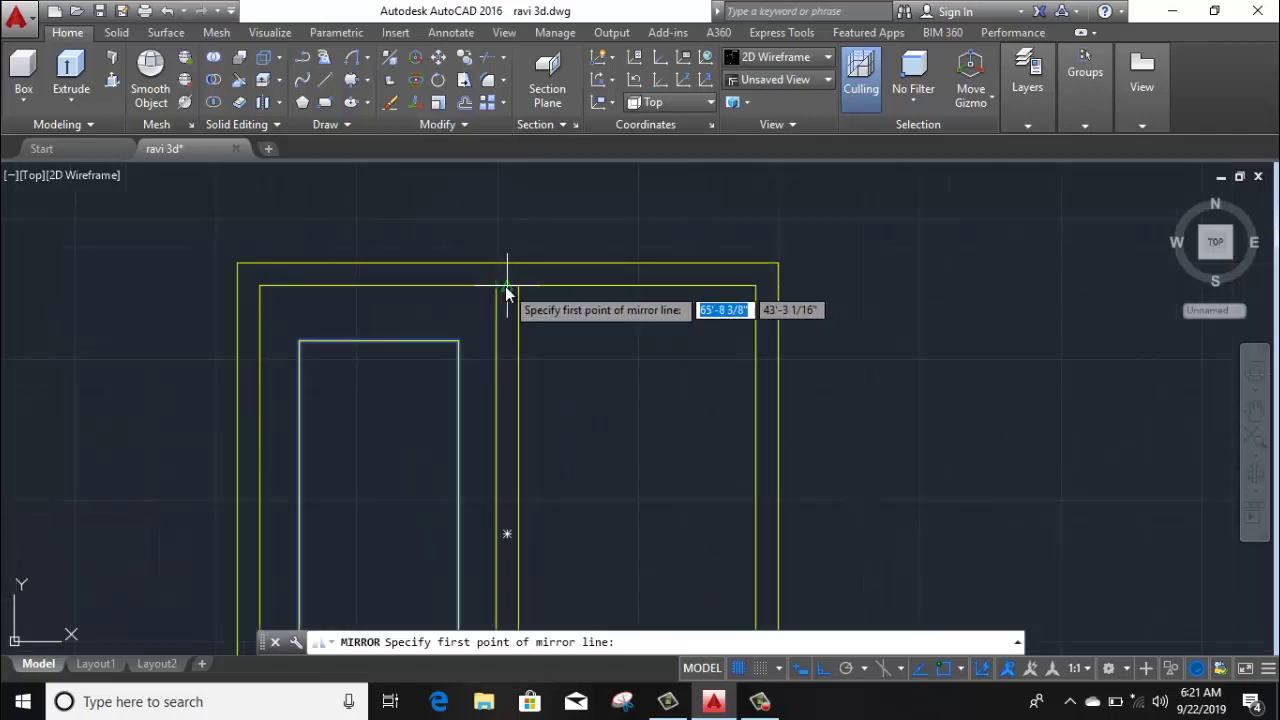
pyautogui.click(507, 287)
pyautogui.click(514, 206)
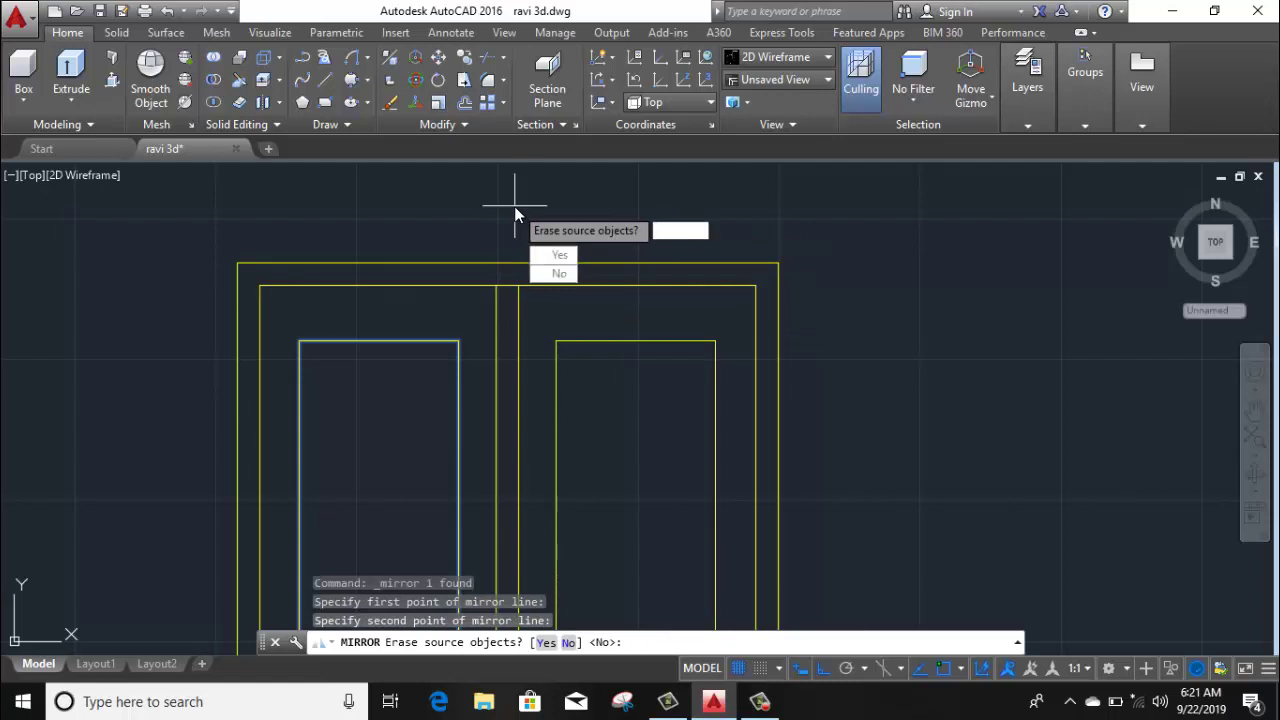
pyautogui.write('n')
pyautogui.press('Return')
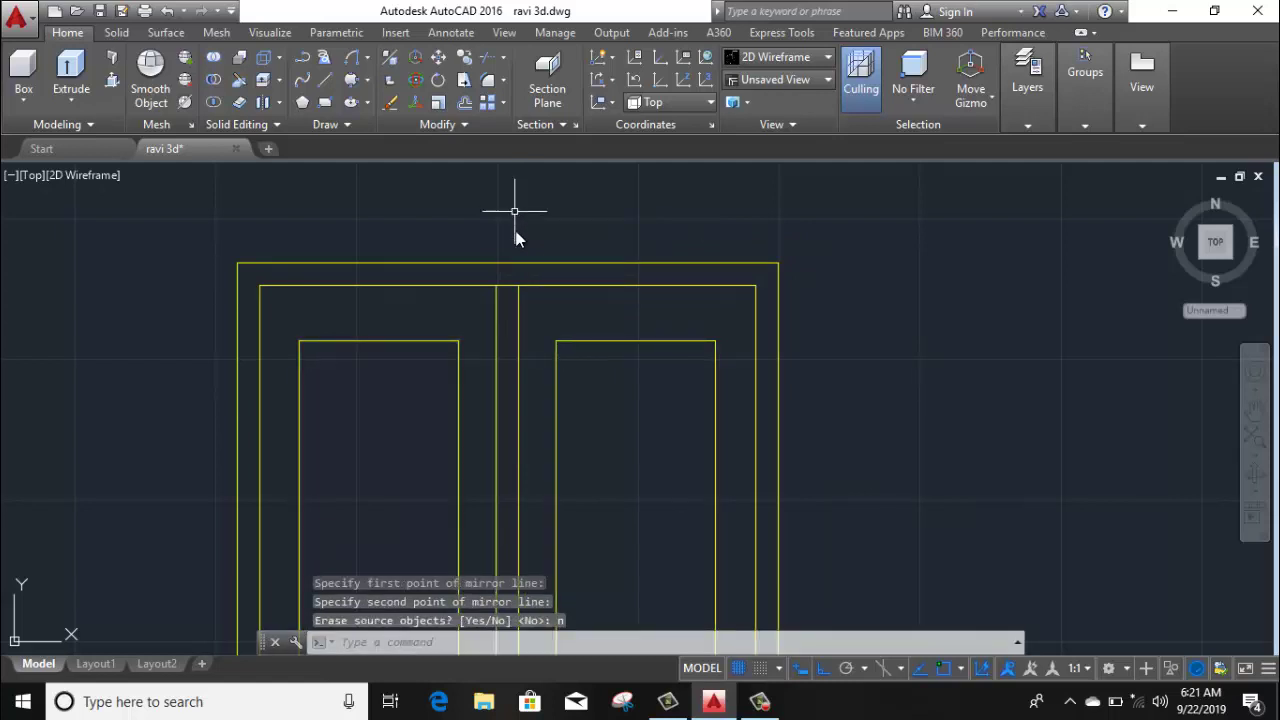
pyautogui.scroll(-4, 516, 236)
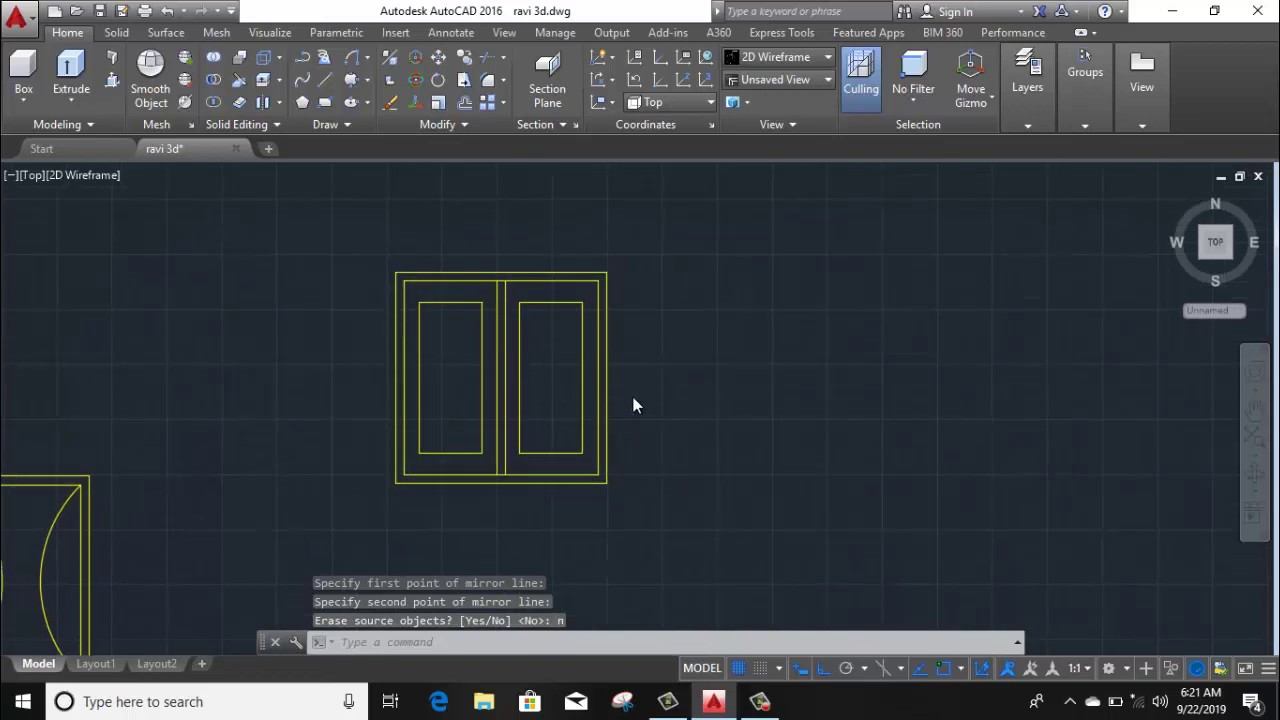
pyautogui.scroll(-4, 633, 405)
pyautogui.scroll(-3, 529, 409)
# Draw a 3.5' by 7' door rectangle in empty space beside the windows
pyautogui.moveTo(379, 442); pyautogui.dragTo(570, 321, button='middle')
pyautogui.moveTo(603, 460); pyautogui.dragTo(485, 465, button='middle')
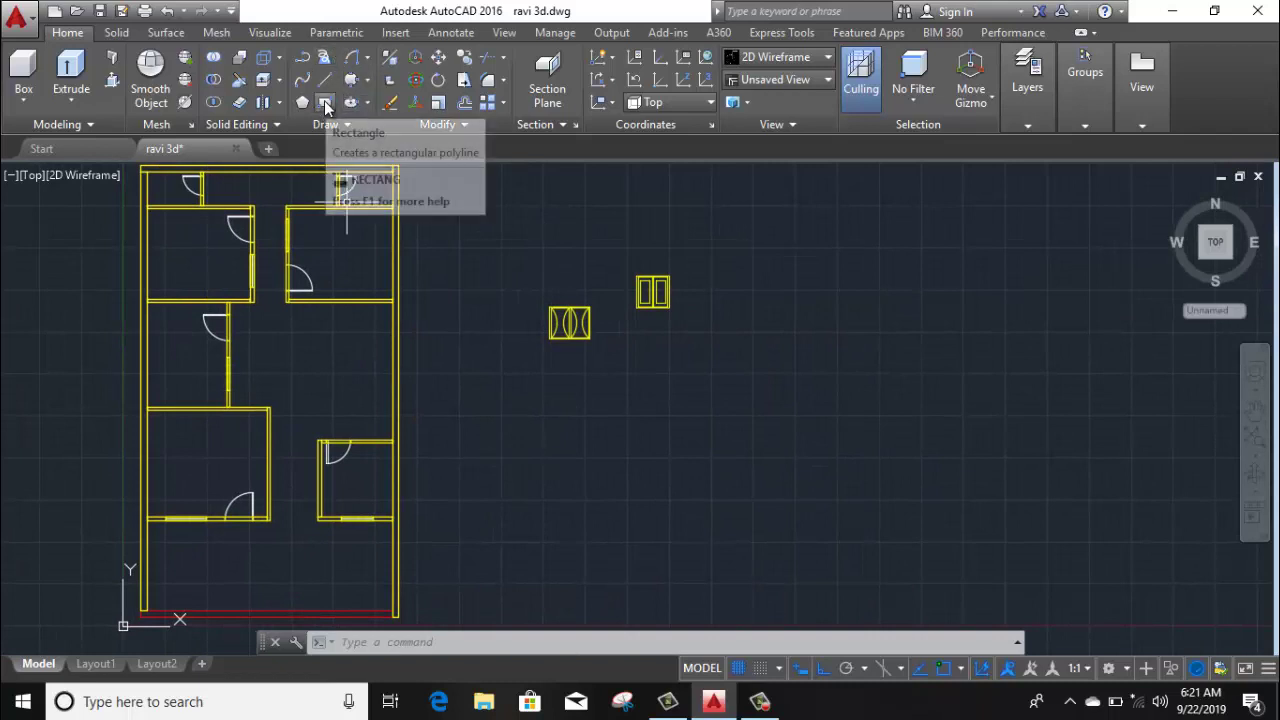
pyautogui.click(325, 103)
pyautogui.click(733, 364)
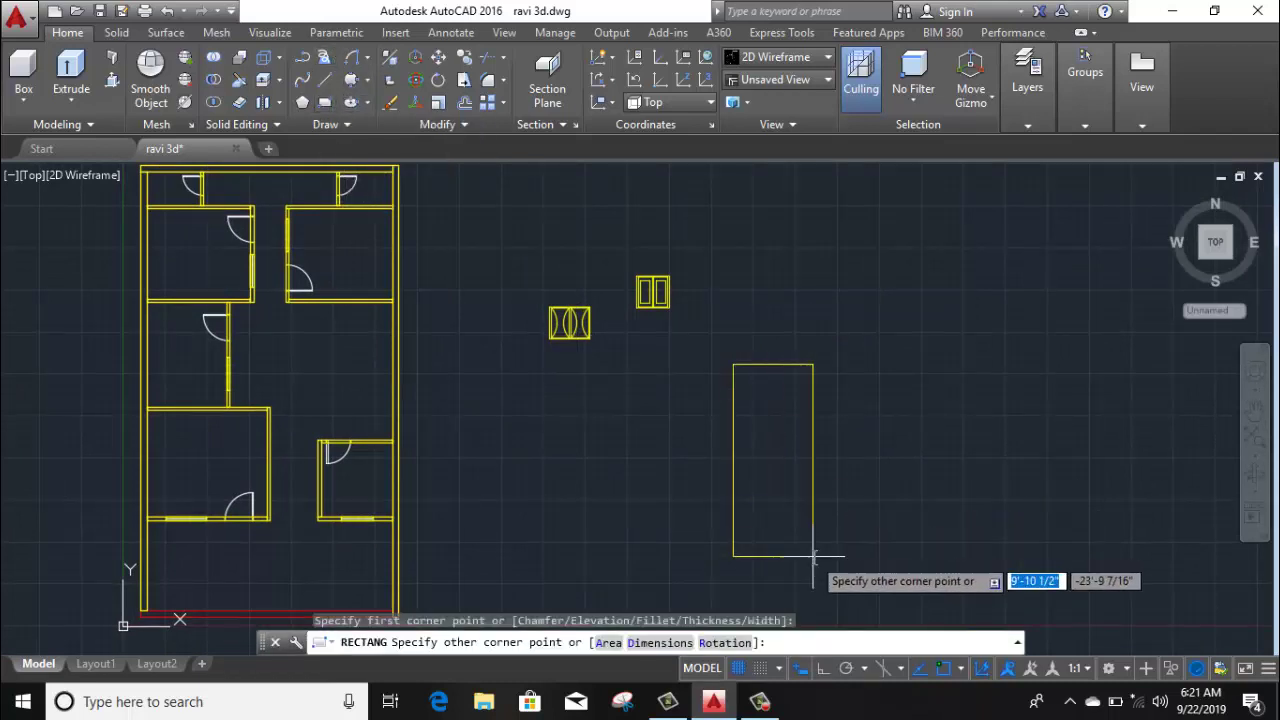
pyautogui.write('3.5')
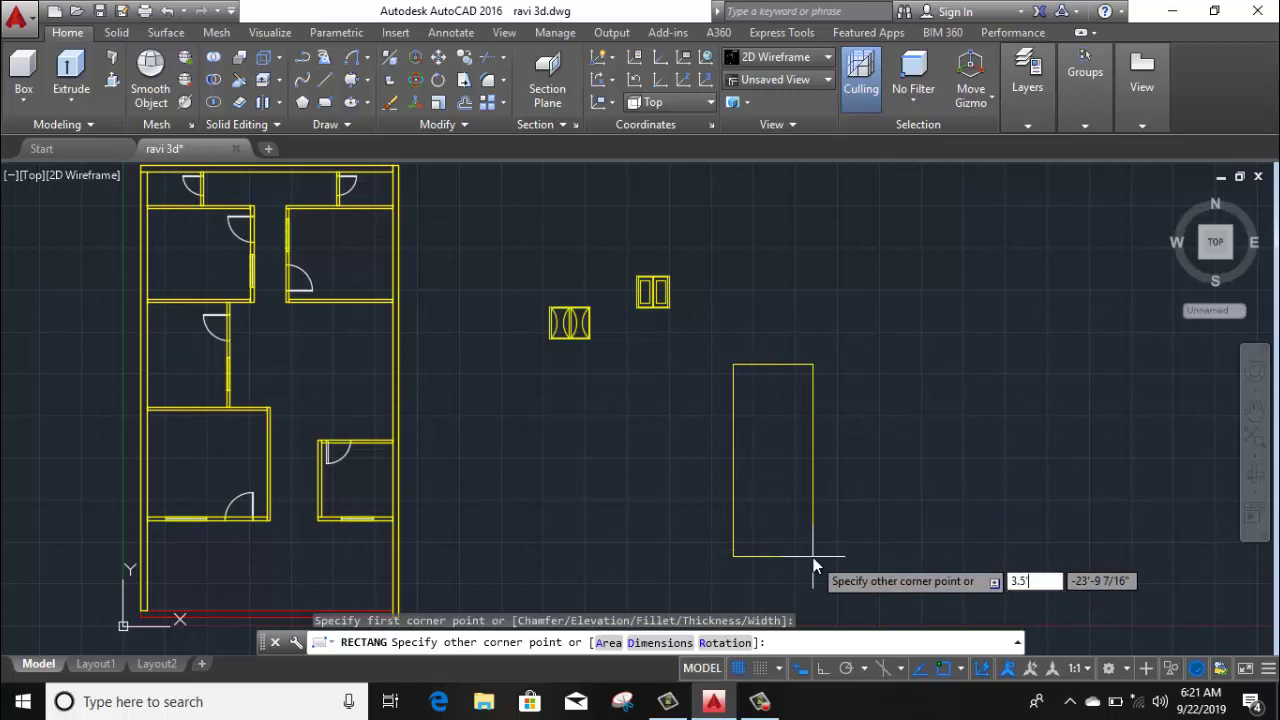
pyautogui.press('Tab')
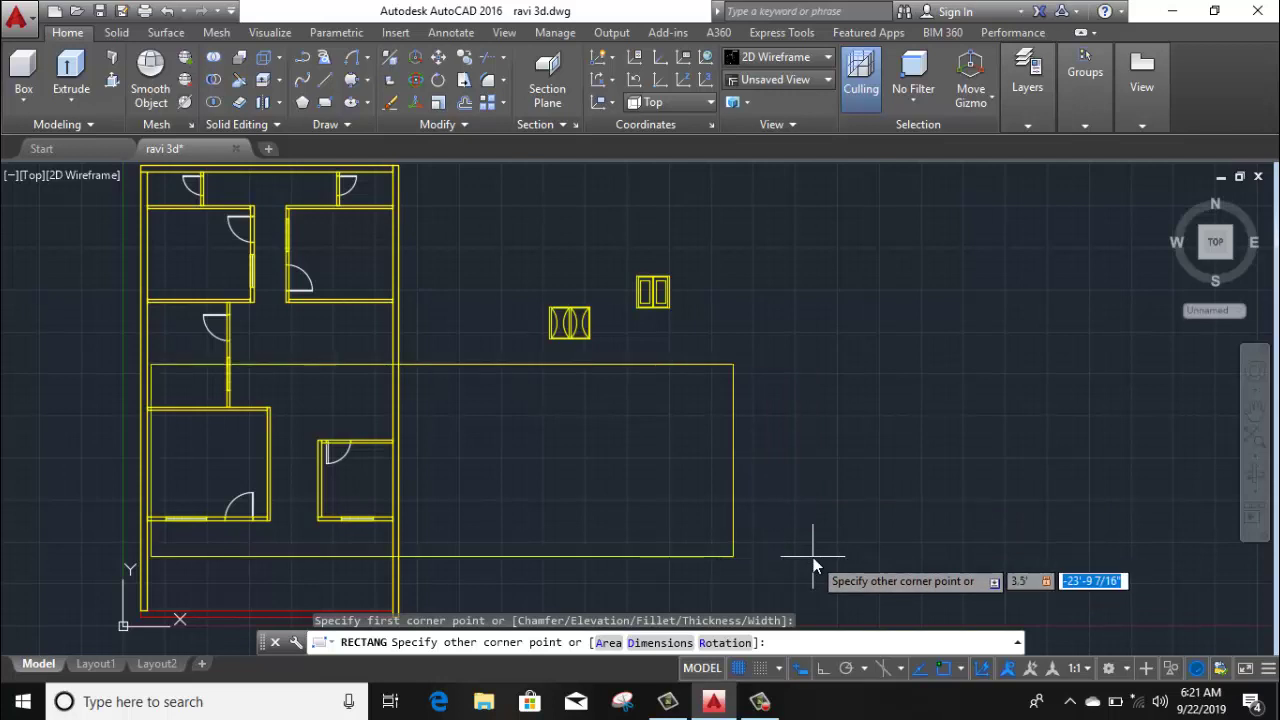
pyautogui.write('7')
pyautogui.press('Return')
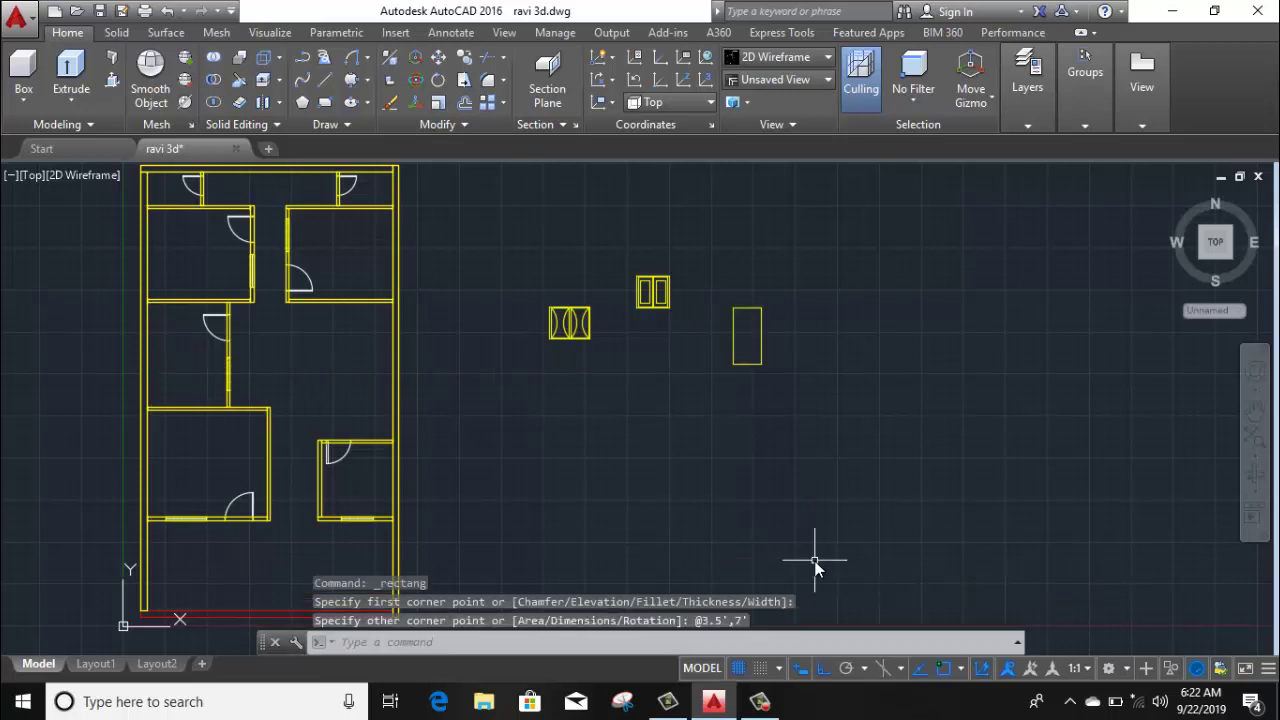
# Window-select the new door rectangle for offsetting
pyautogui.scroll(3, 761, 351)
pyautogui.click(766, 348)
pyautogui.click(731, 369)
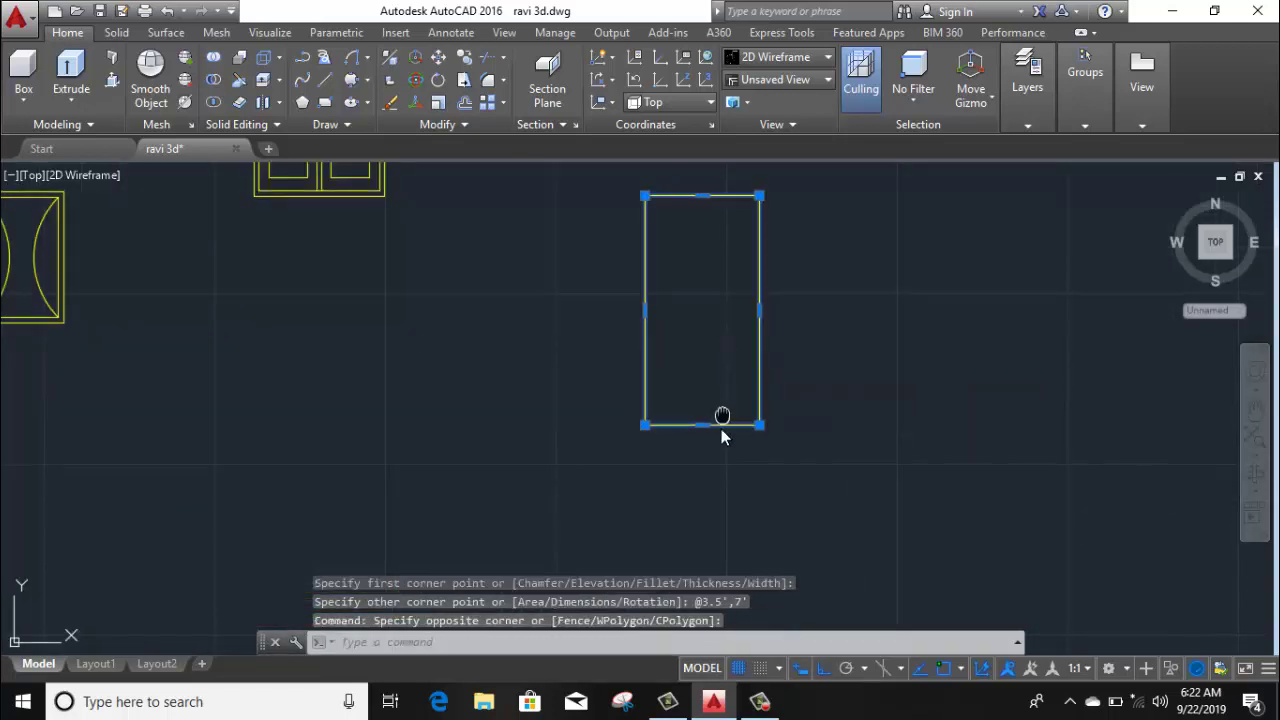
pyautogui.click(464, 103)
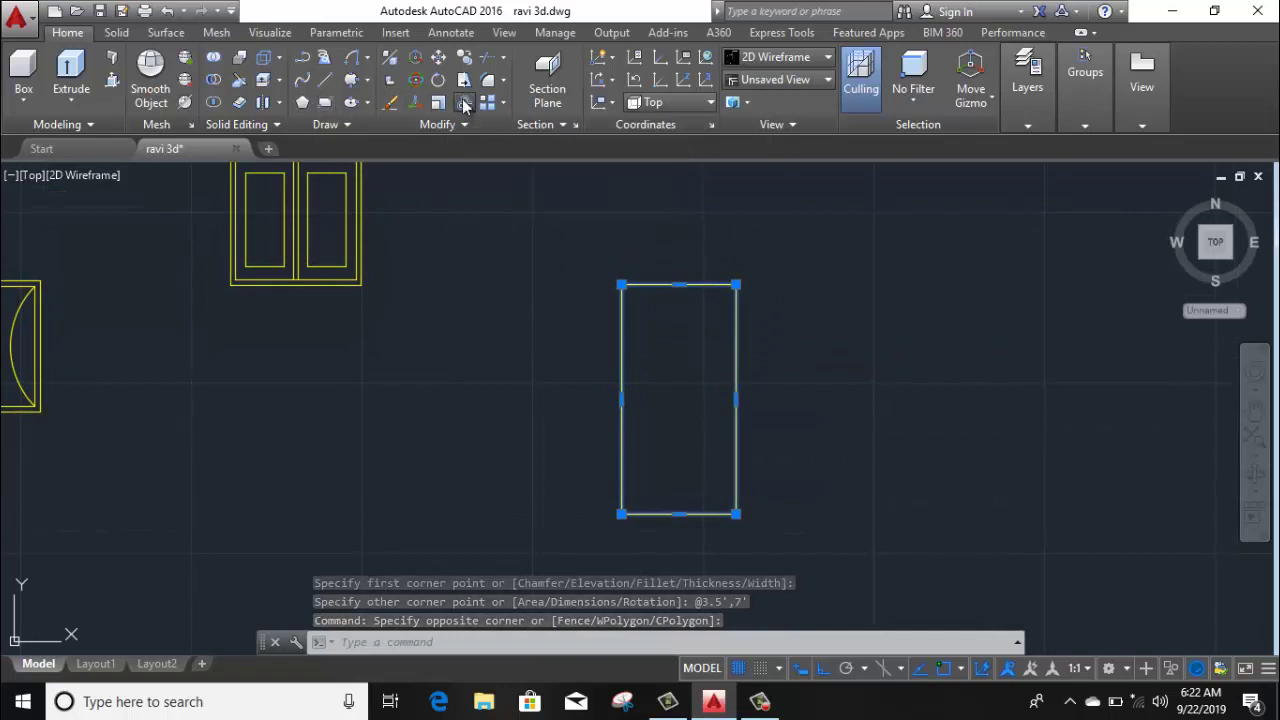
# Offset the door rectangle 2 units inward to create an inner outline
pyautogui.click(684, 258)
pyautogui.write('2')
pyautogui.press('Return')
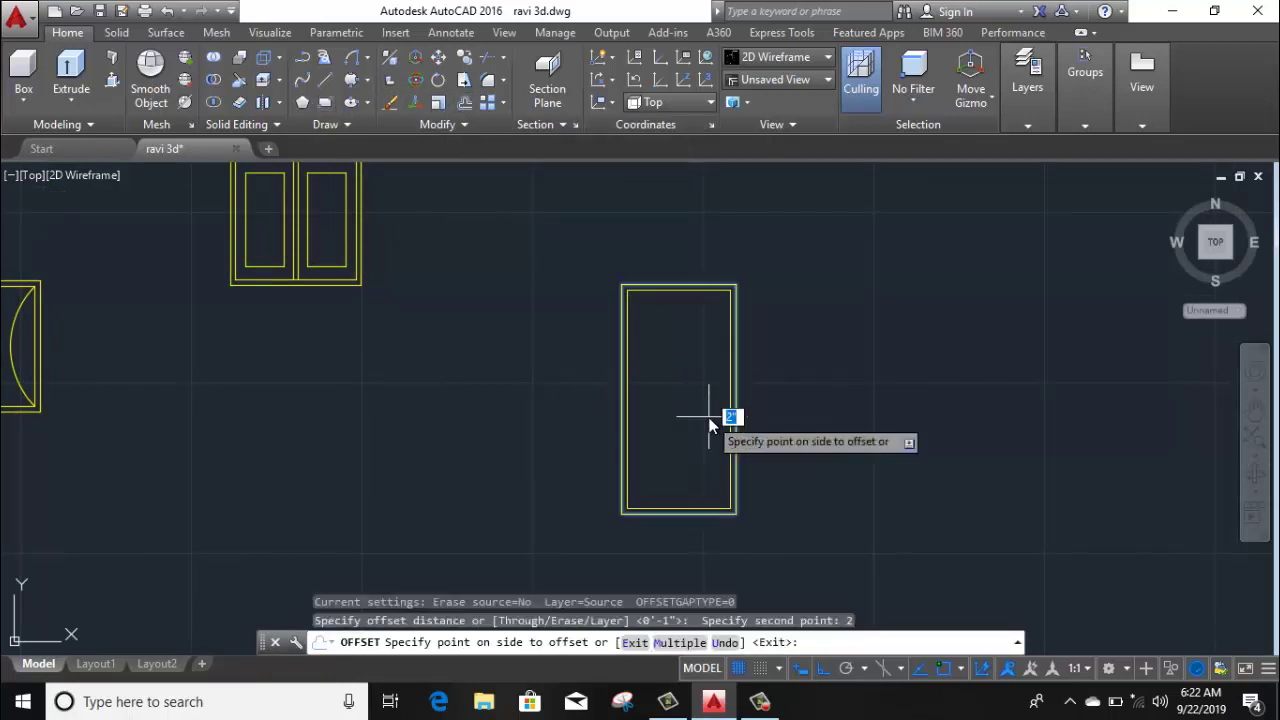
pyautogui.click(709, 425)
pyautogui.press('Escape')
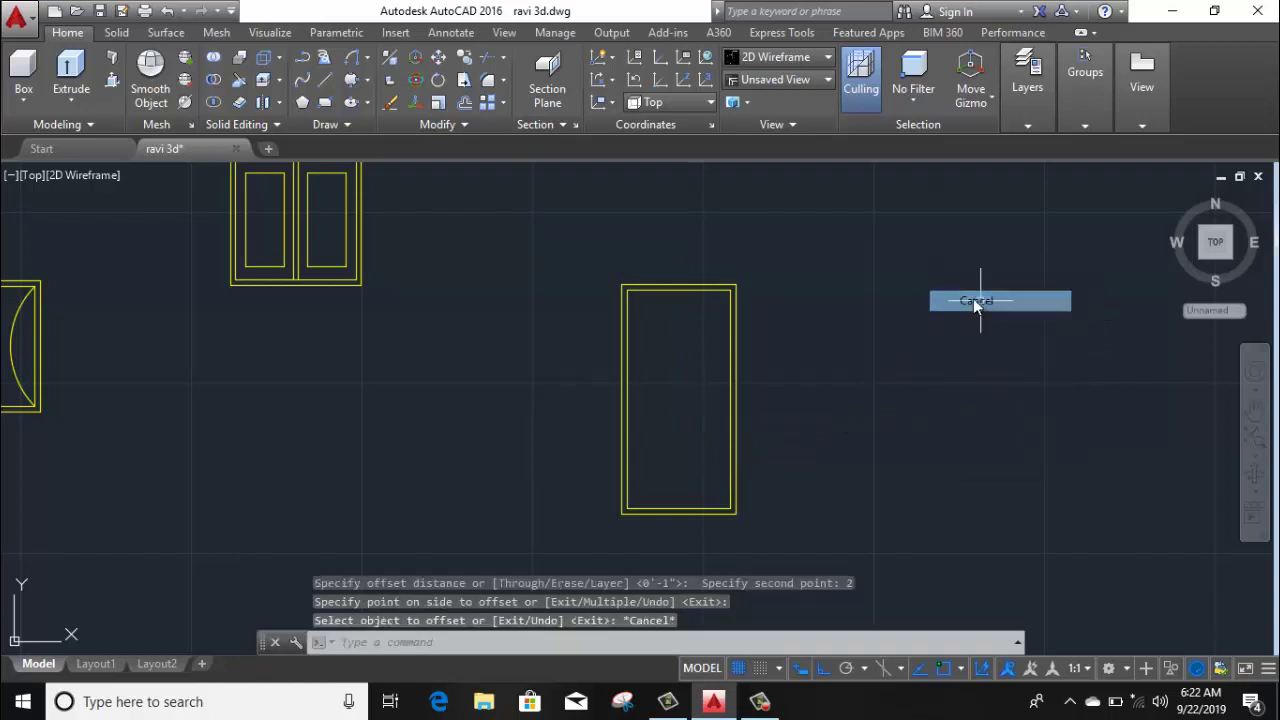
# Draw a 3-point arc from the inner top-left corner through the right edge to the bottom-left corner
pyautogui.click(368, 59)
pyautogui.click(376, 86)
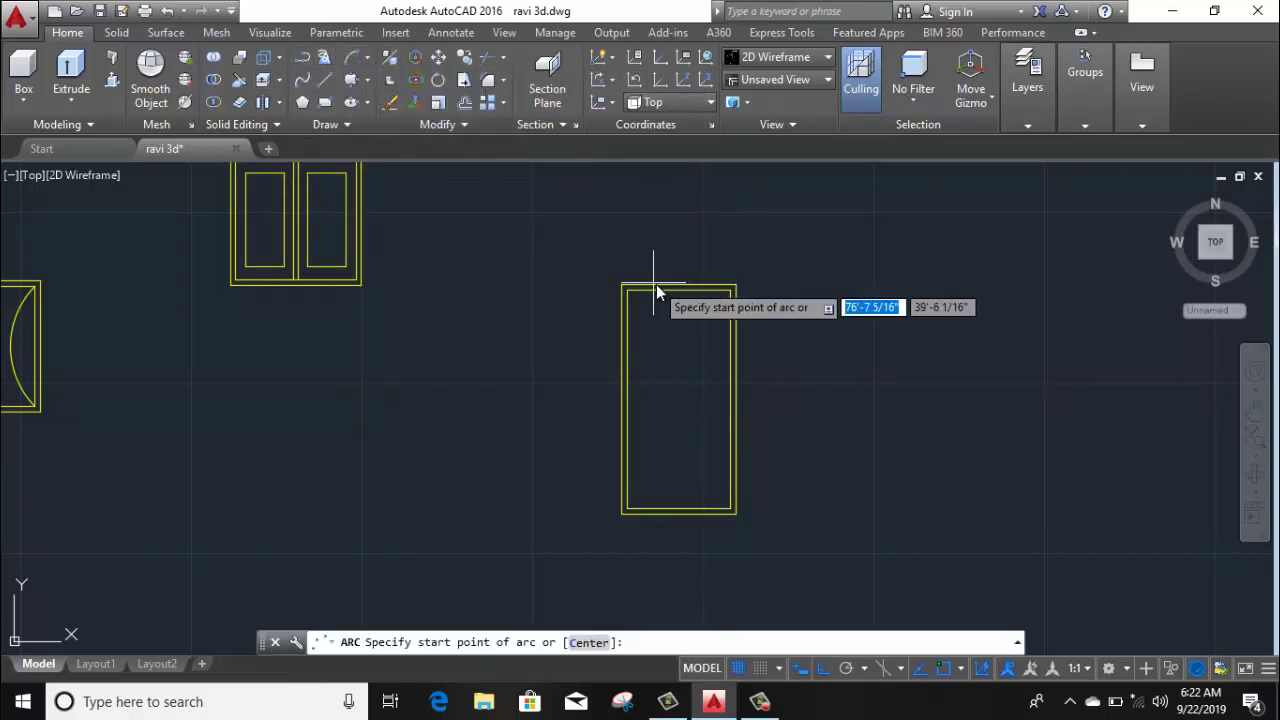
pyautogui.click(626, 290)
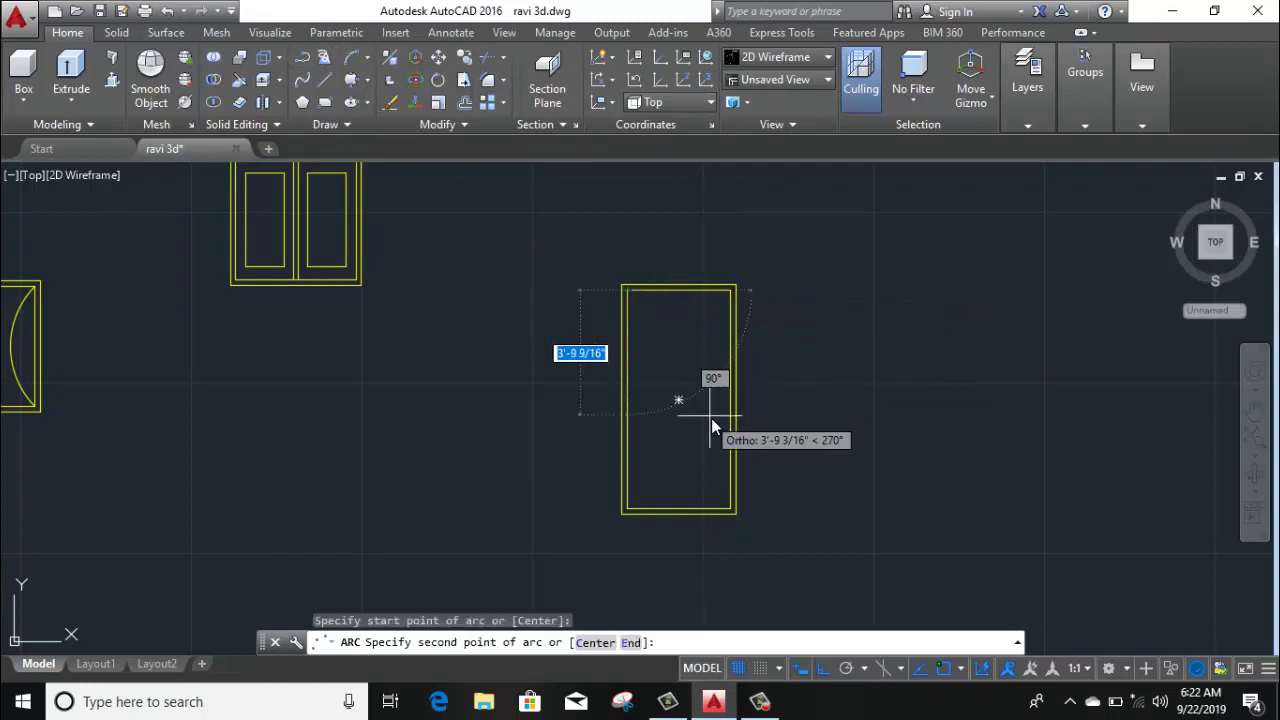
pyautogui.click(729, 404)
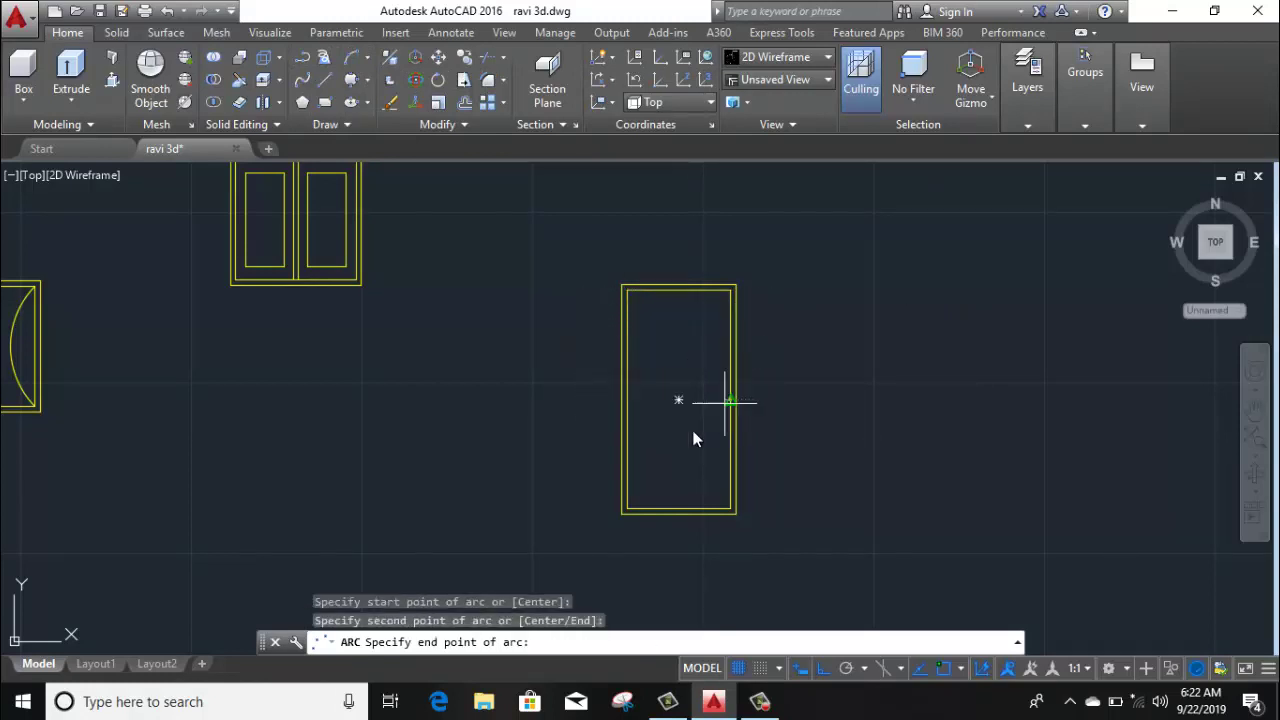
pyautogui.click(630, 512)
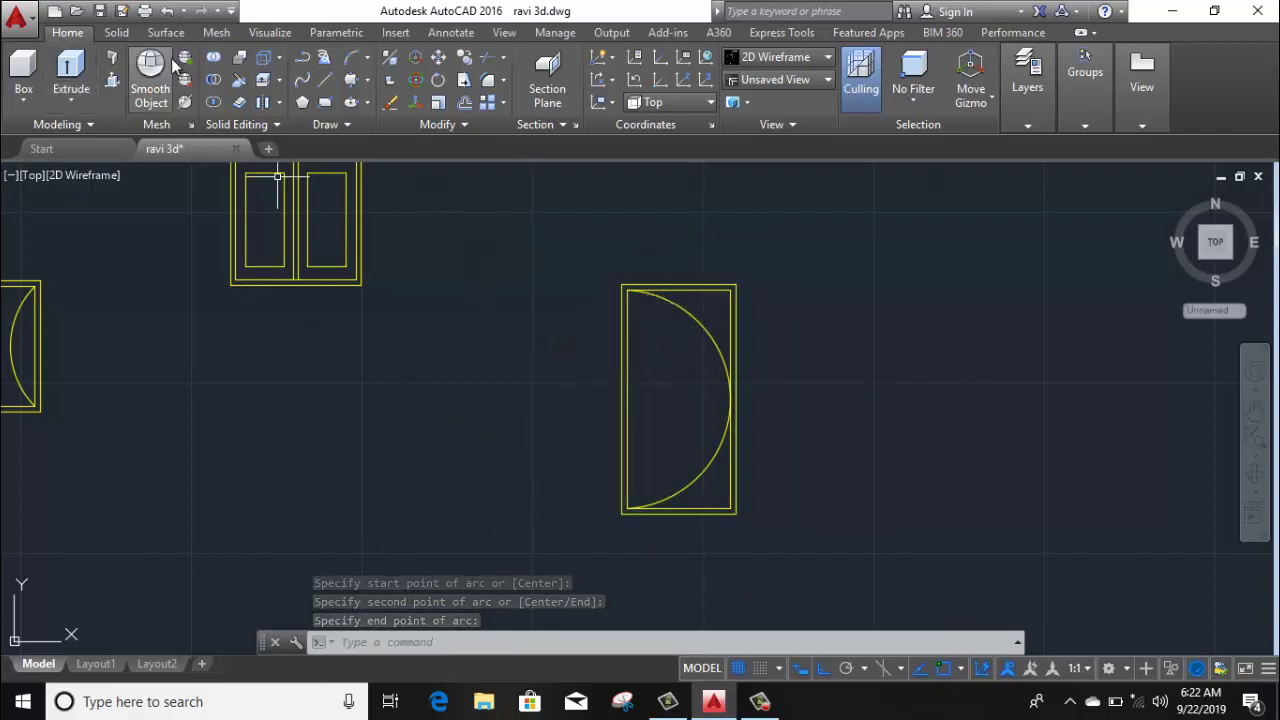
# Draw the opposing arc from the inner top-right corner through the left edge to the bottom-right corner
pyautogui.click(349, 62)
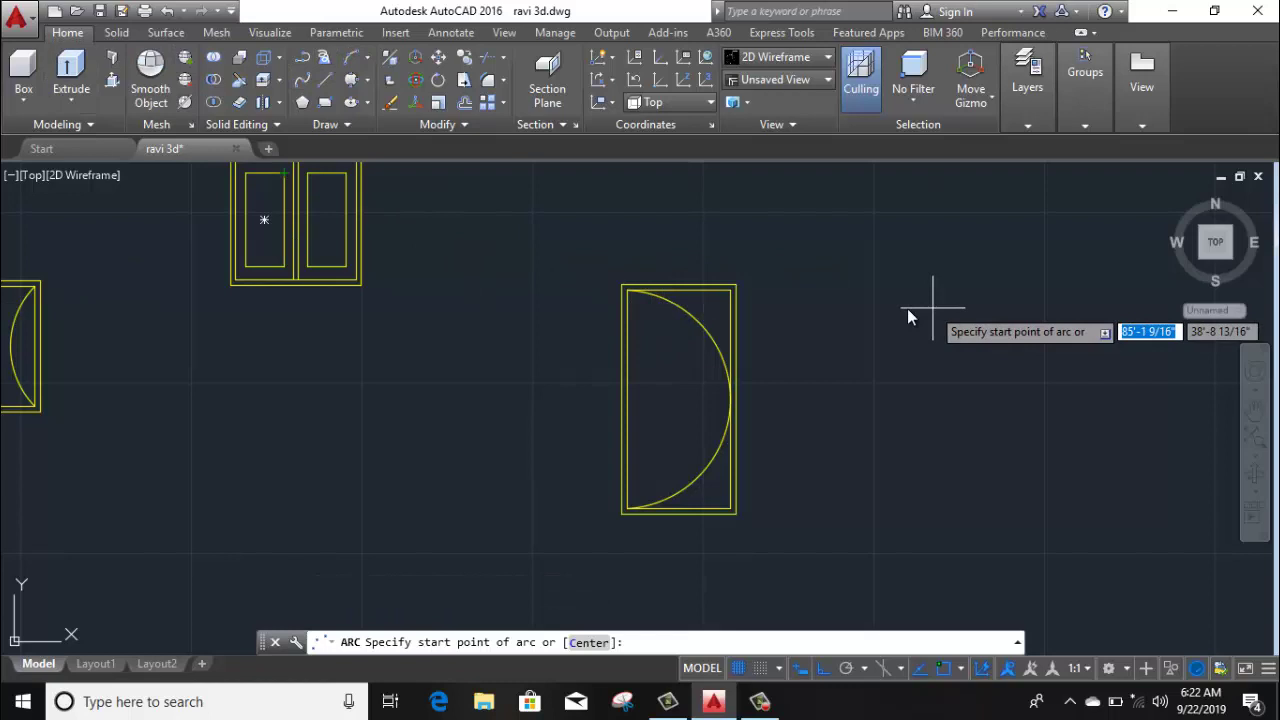
pyautogui.scroll(4, 740, 290)
pyautogui.click(743, 290)
pyautogui.scroll(-2, 743, 290)
pyautogui.scroll(-3, 680, 343)
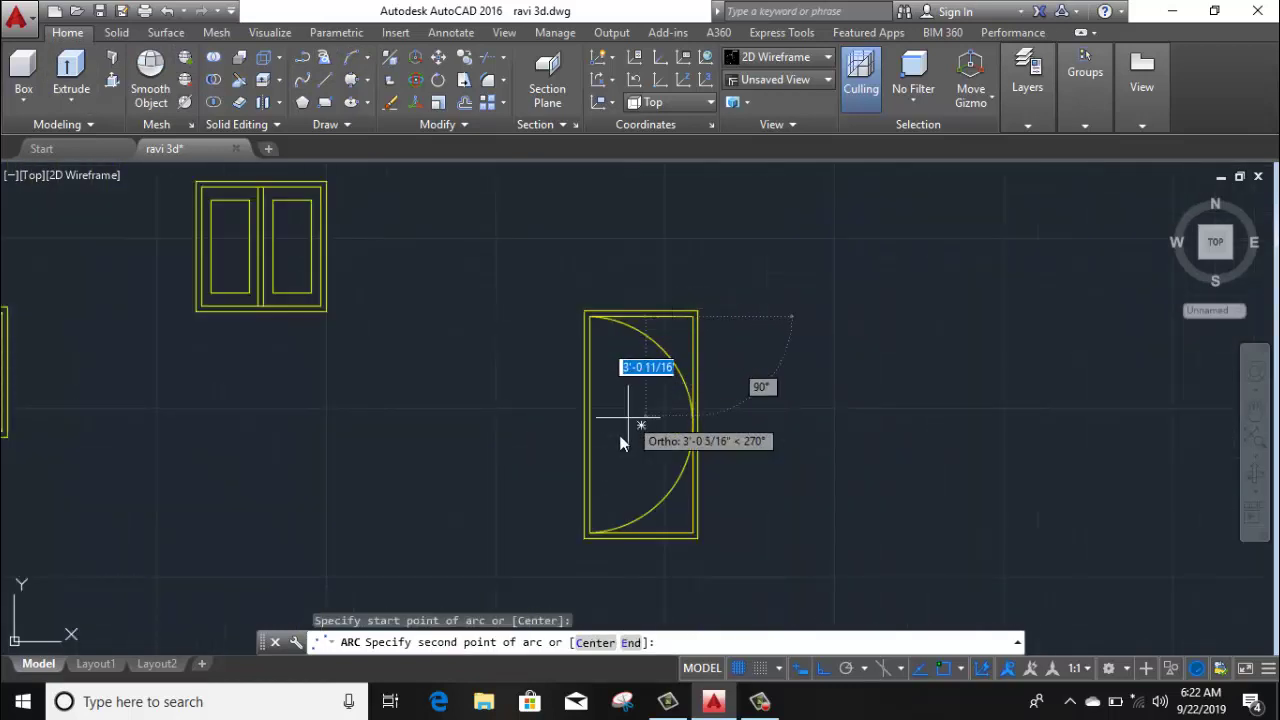
pyautogui.click(590, 428)
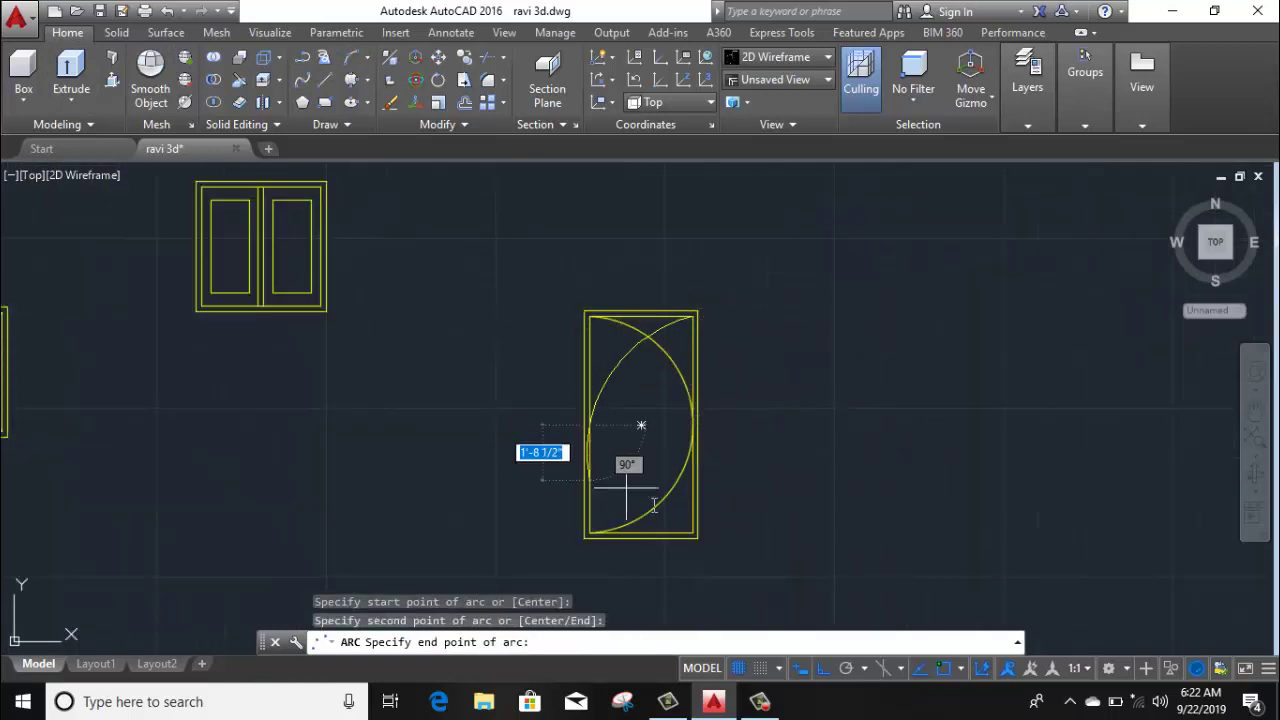
pyautogui.click(685, 532)
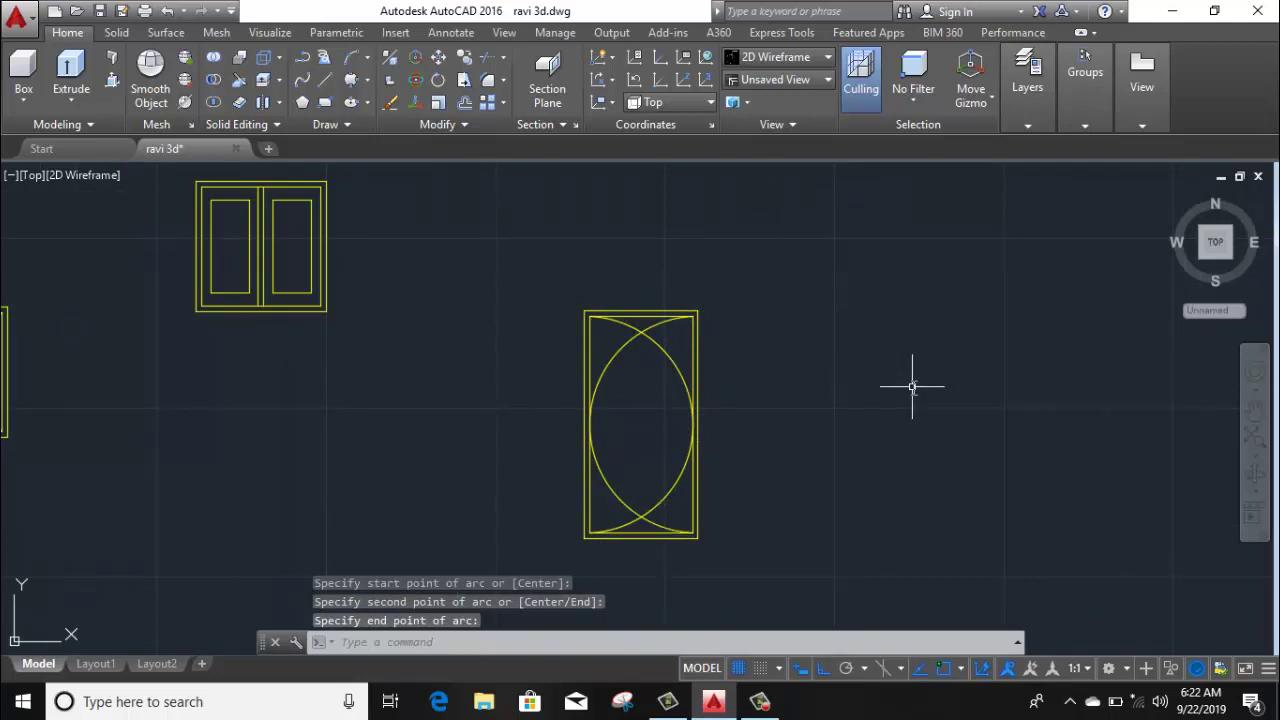
pyautogui.scroll(-5, 912, 386)
pyautogui.moveTo(506, 391); pyautogui.dragTo(523, 351, button='middle')
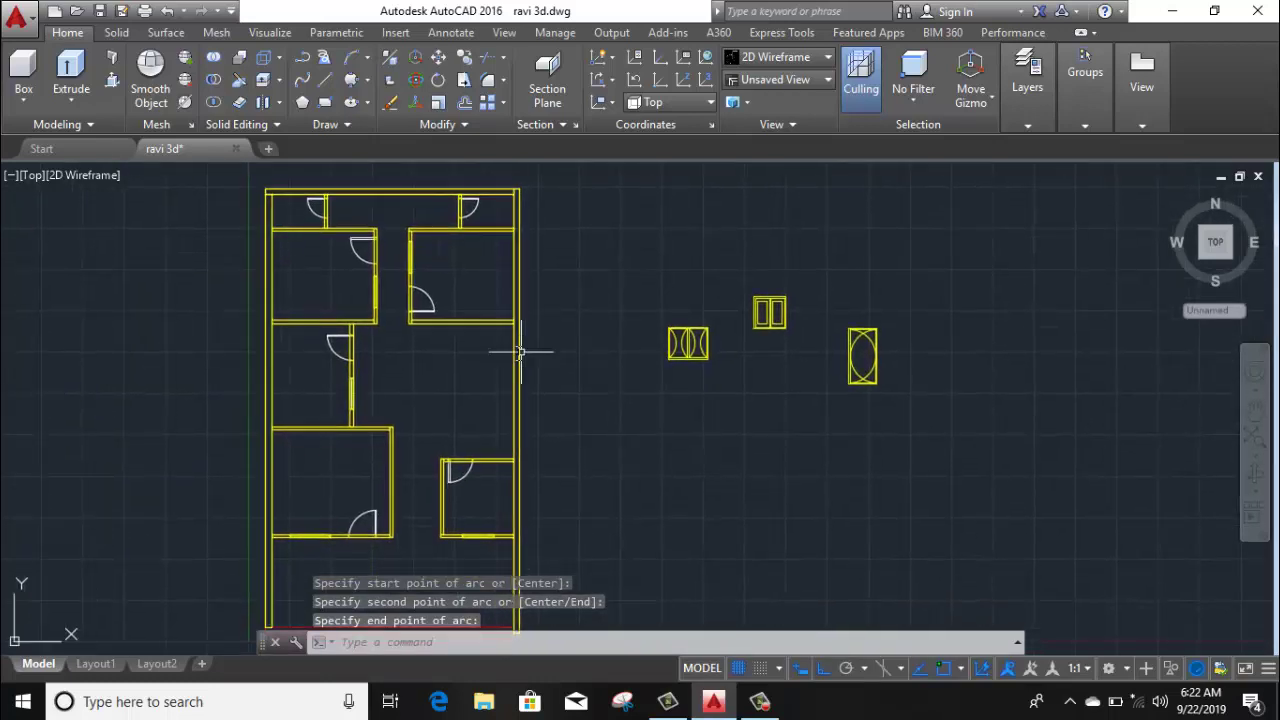
pyautogui.scroll(6, 397, 232)
pyautogui.scroll(2, 414, 251)
pyautogui.scroll(-2, 457, 286)
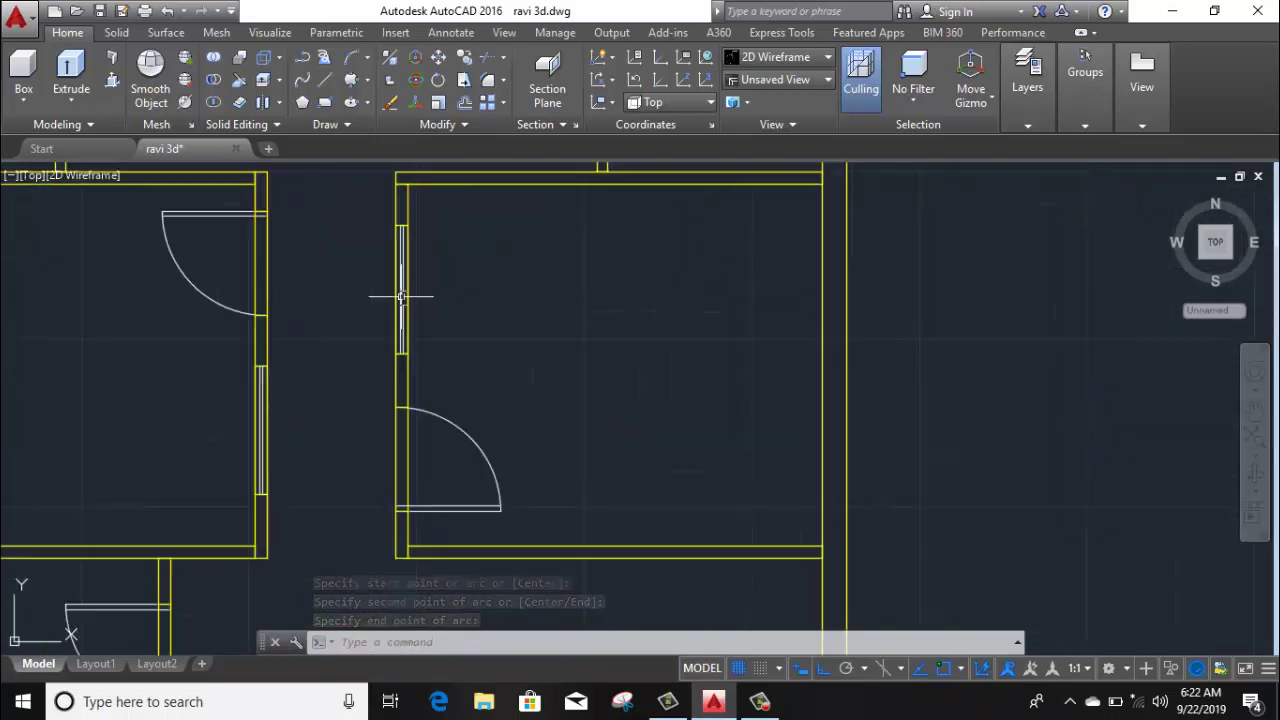
pyautogui.scroll(-2, 408, 311)
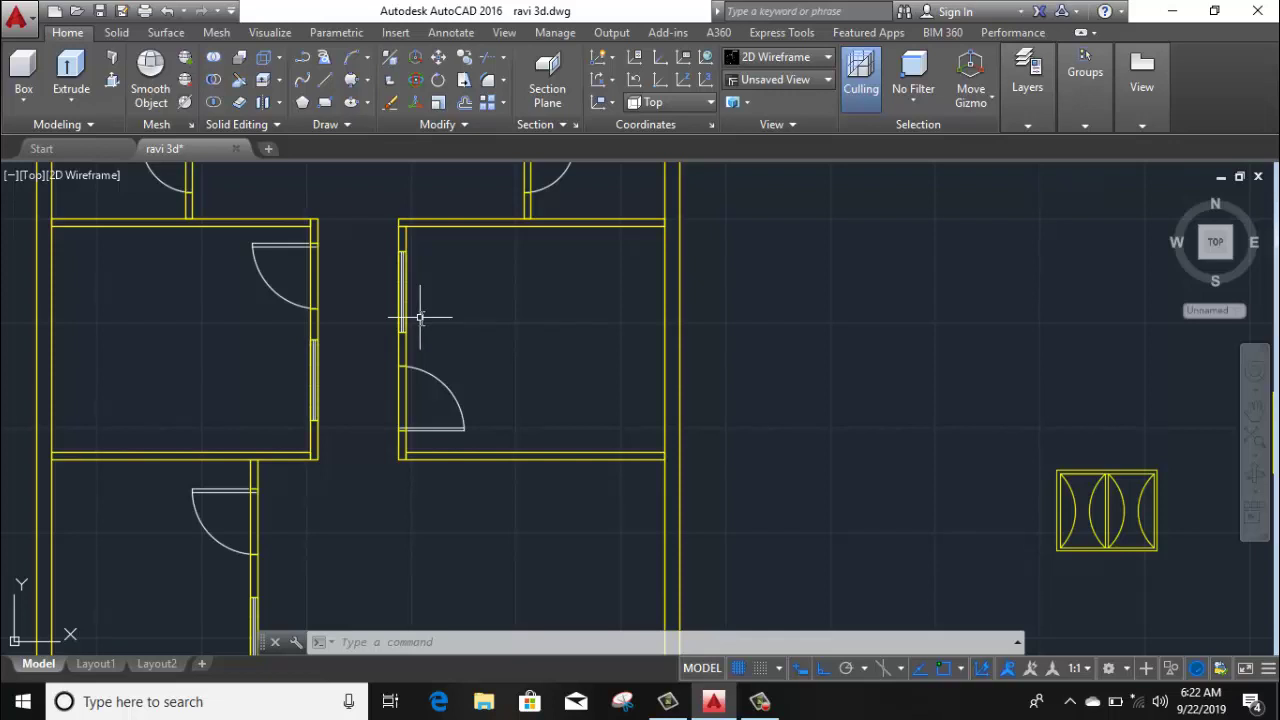
pyautogui.scroll(-5, 420, 318)
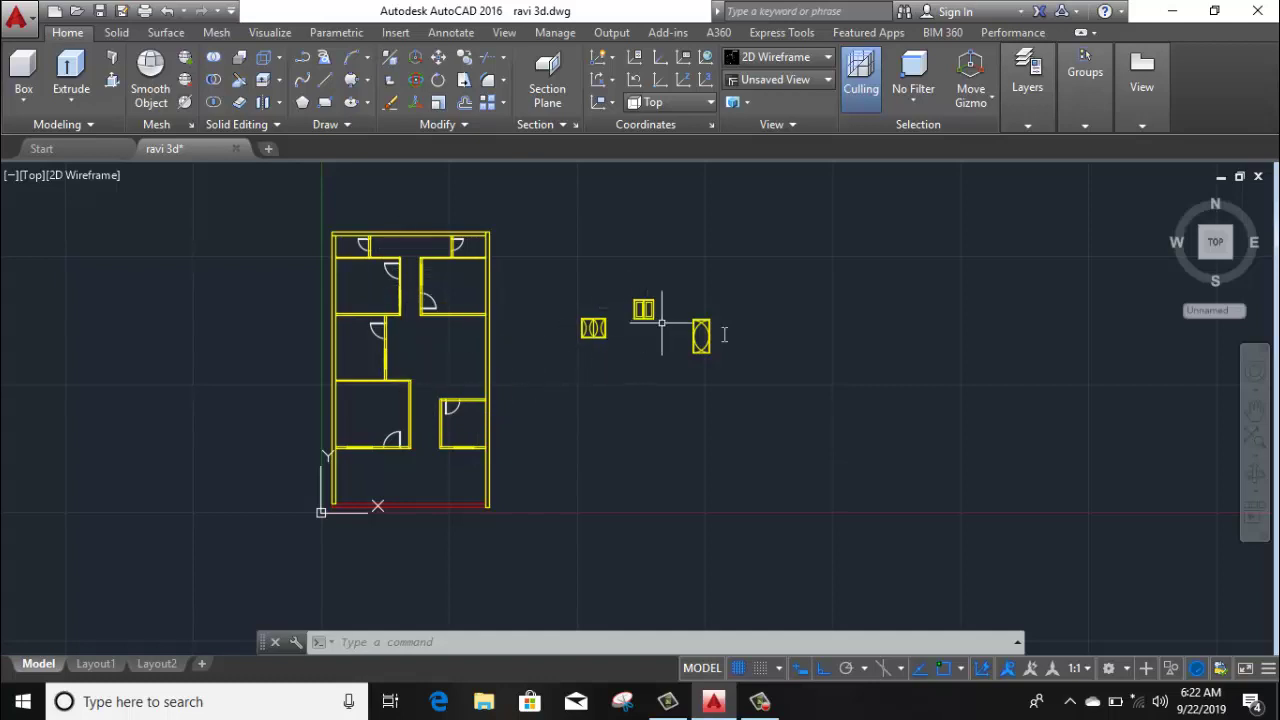
# Switch the viewport to SW Isometric view
pyautogui.click(31, 176)
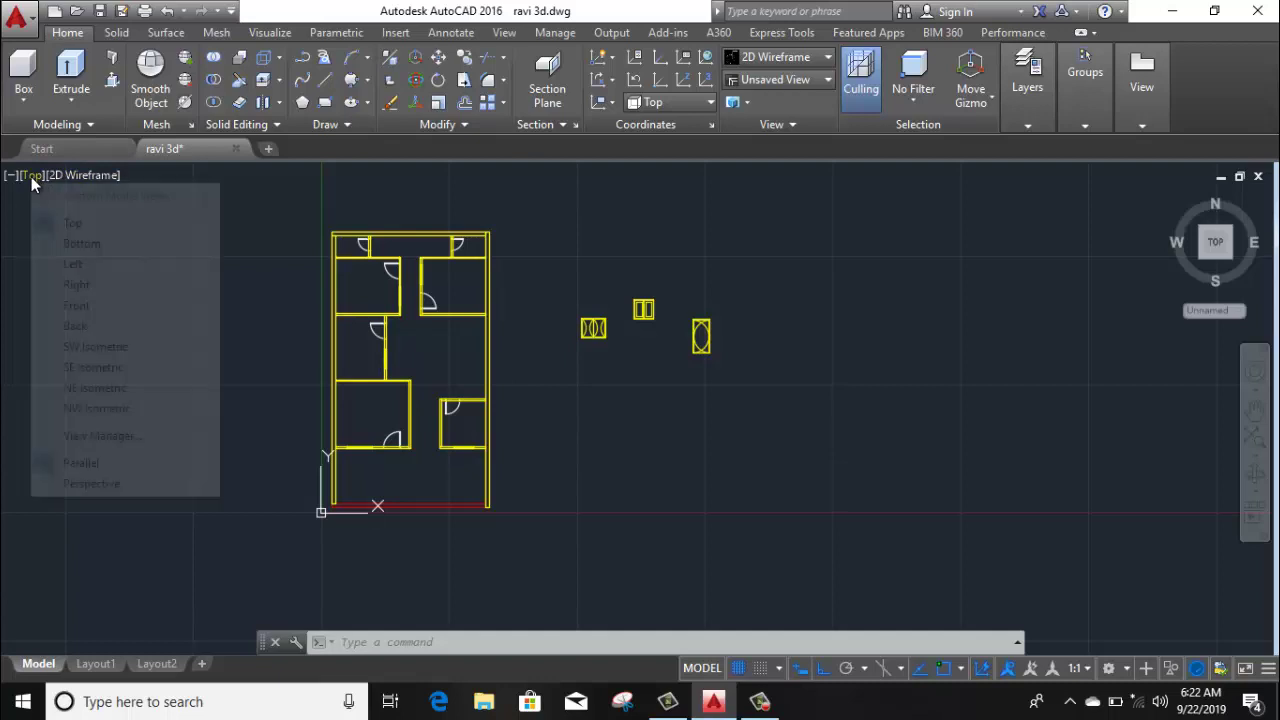
pyautogui.click(99, 346)
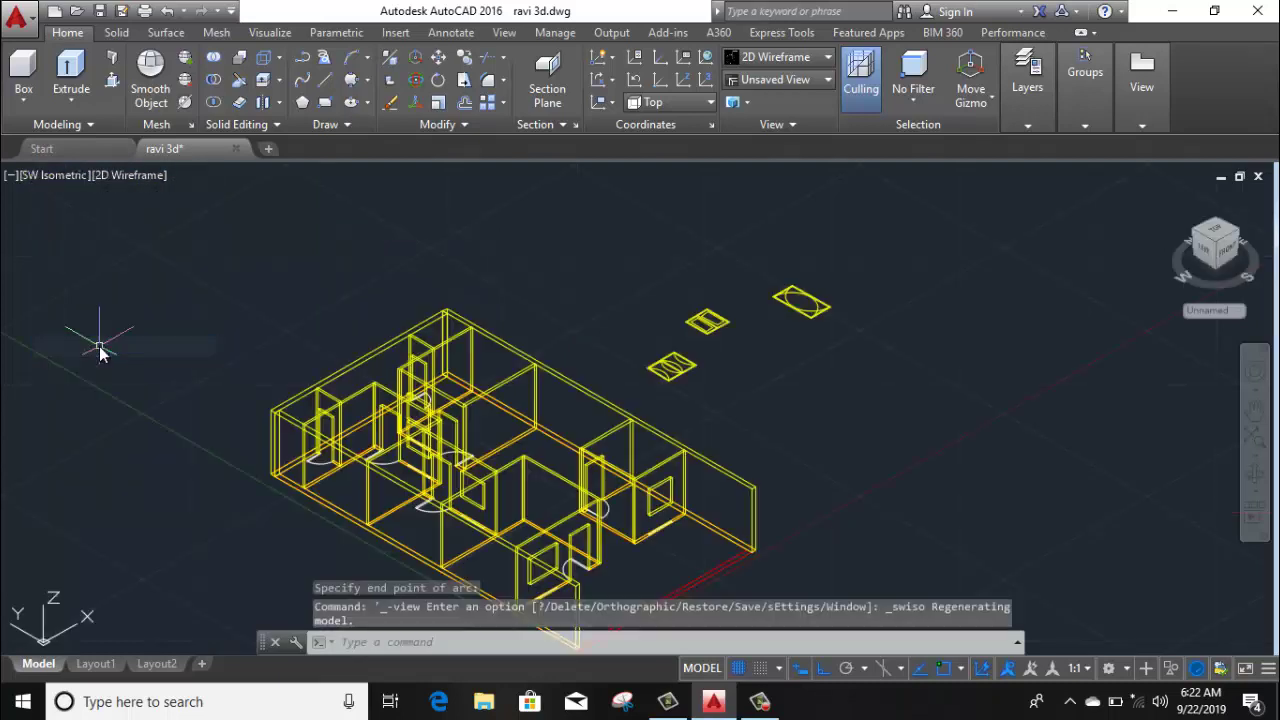
pyautogui.scroll(5, 836, 285)
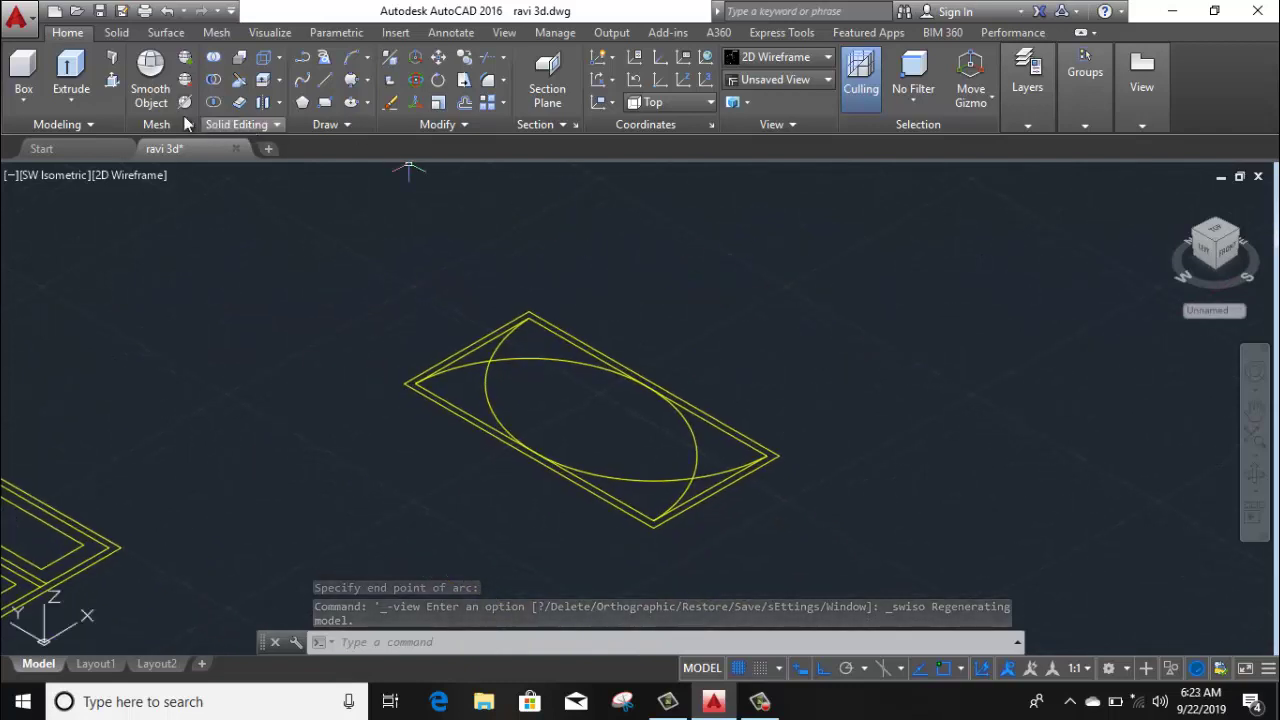
# Press-pull the ellipse area inside the panel up 3 units
pyautogui.click(111, 82)
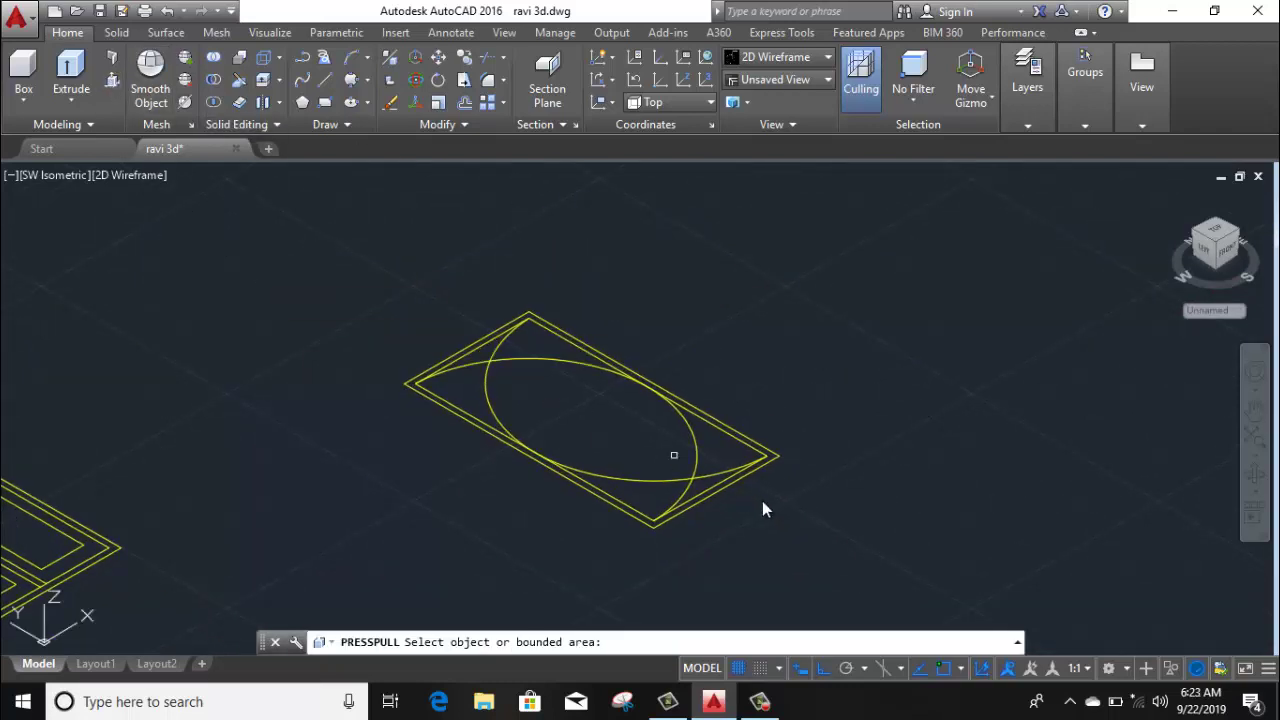
pyautogui.scroll(3, 670, 512)
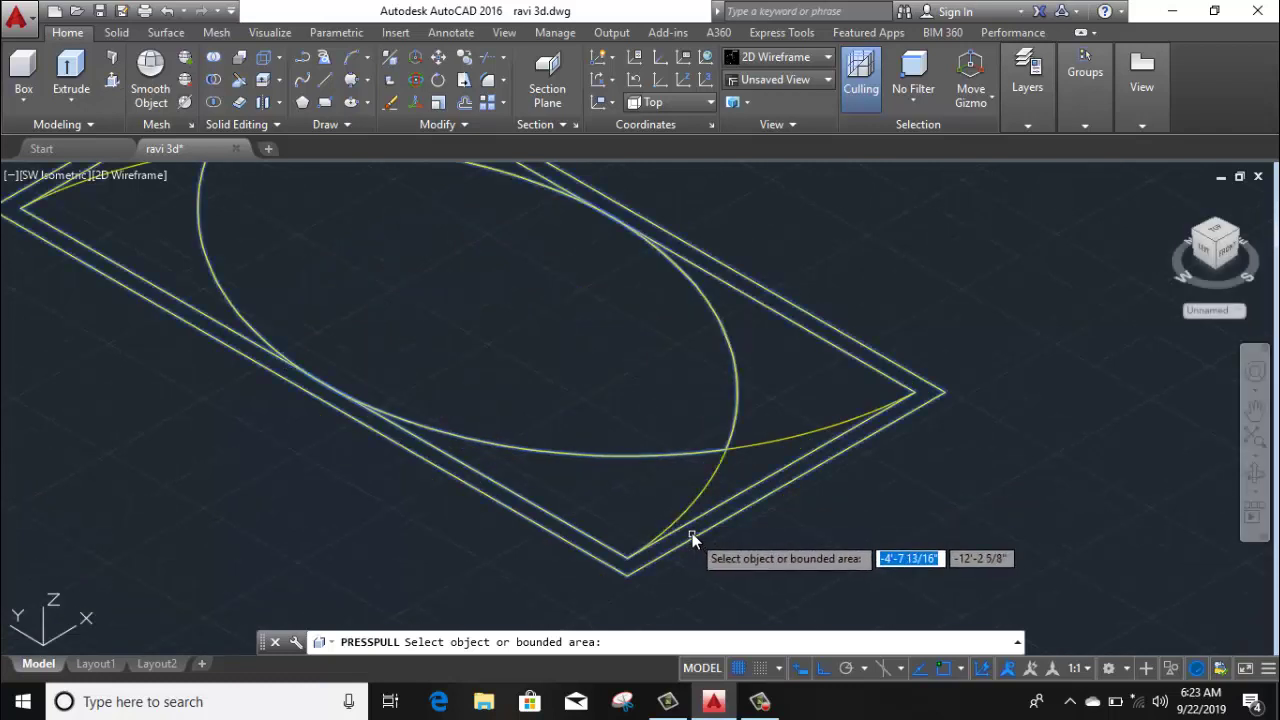
pyautogui.scroll(-4, 739, 503)
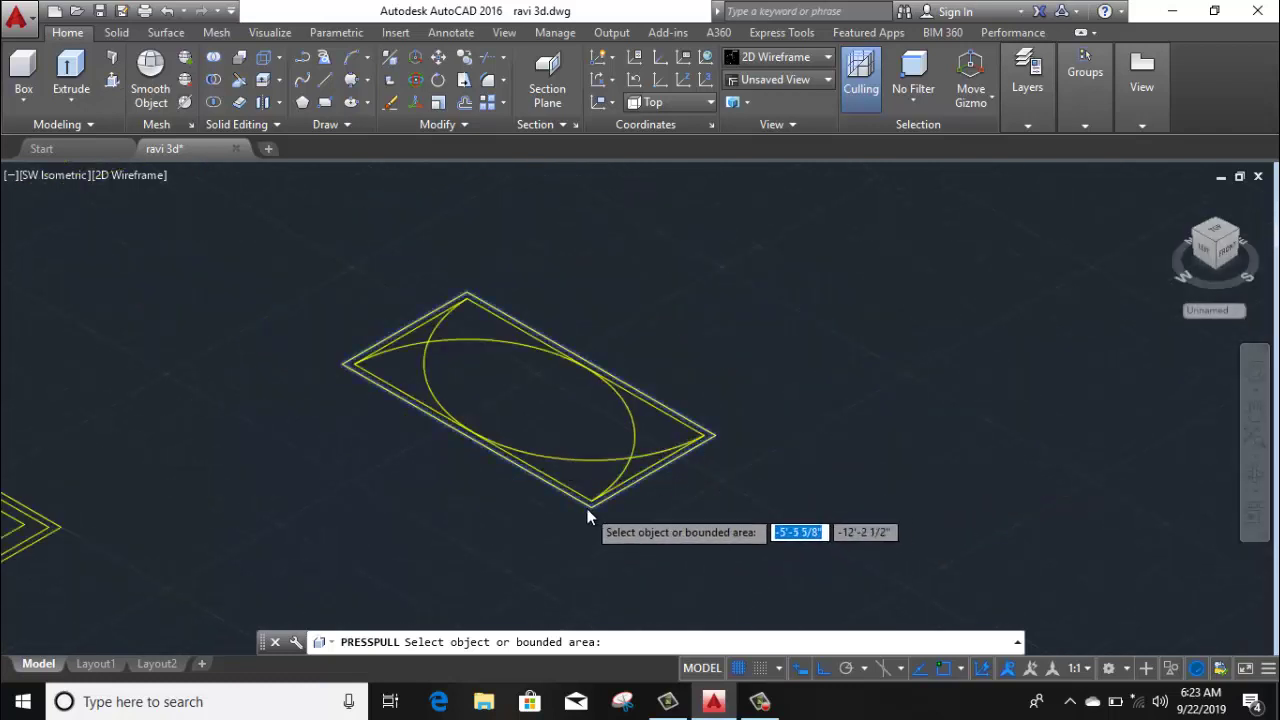
pyautogui.scroll(4, 590, 515)
pyautogui.scroll(-2, 616, 478)
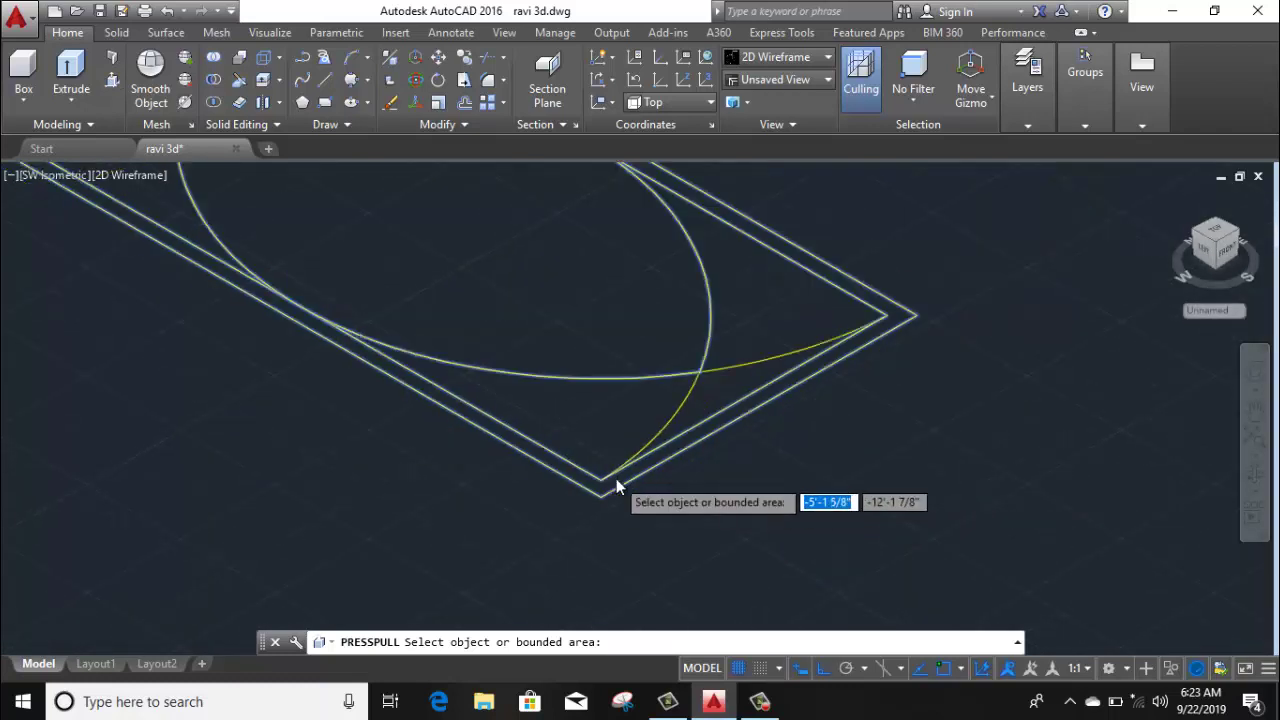
pyautogui.scroll(-2, 616, 478)
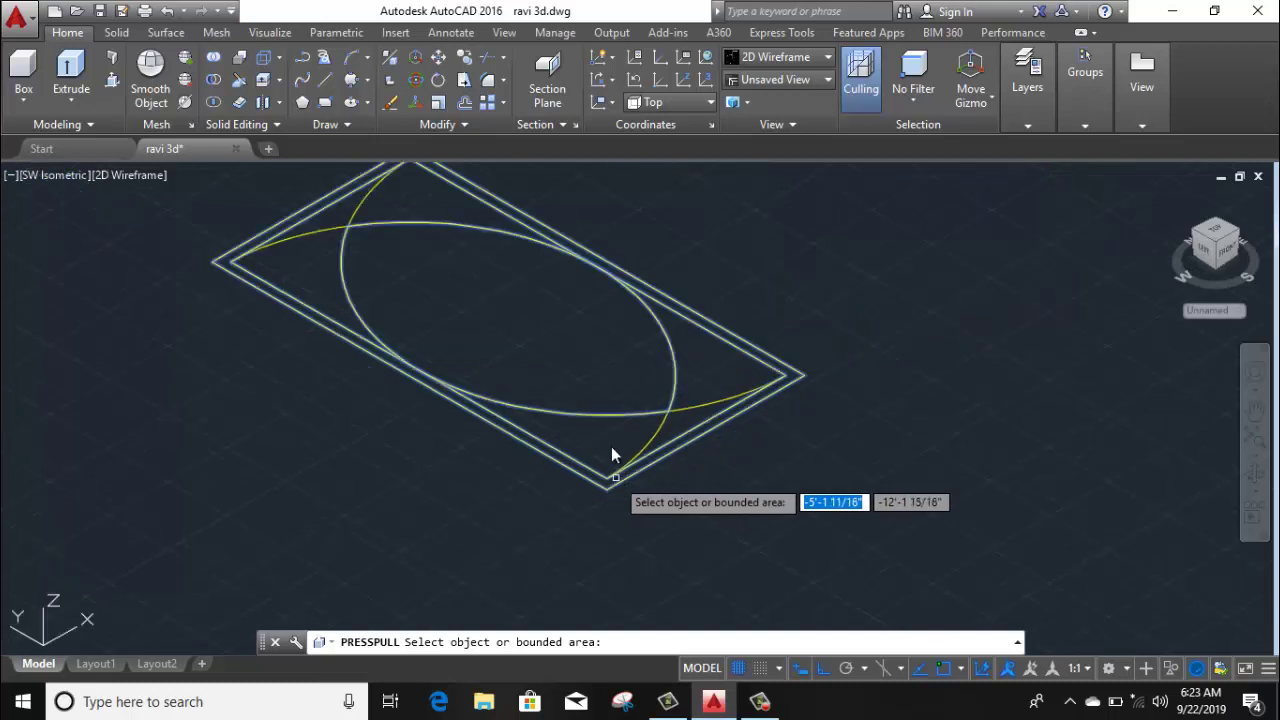
pyautogui.click(565, 325)
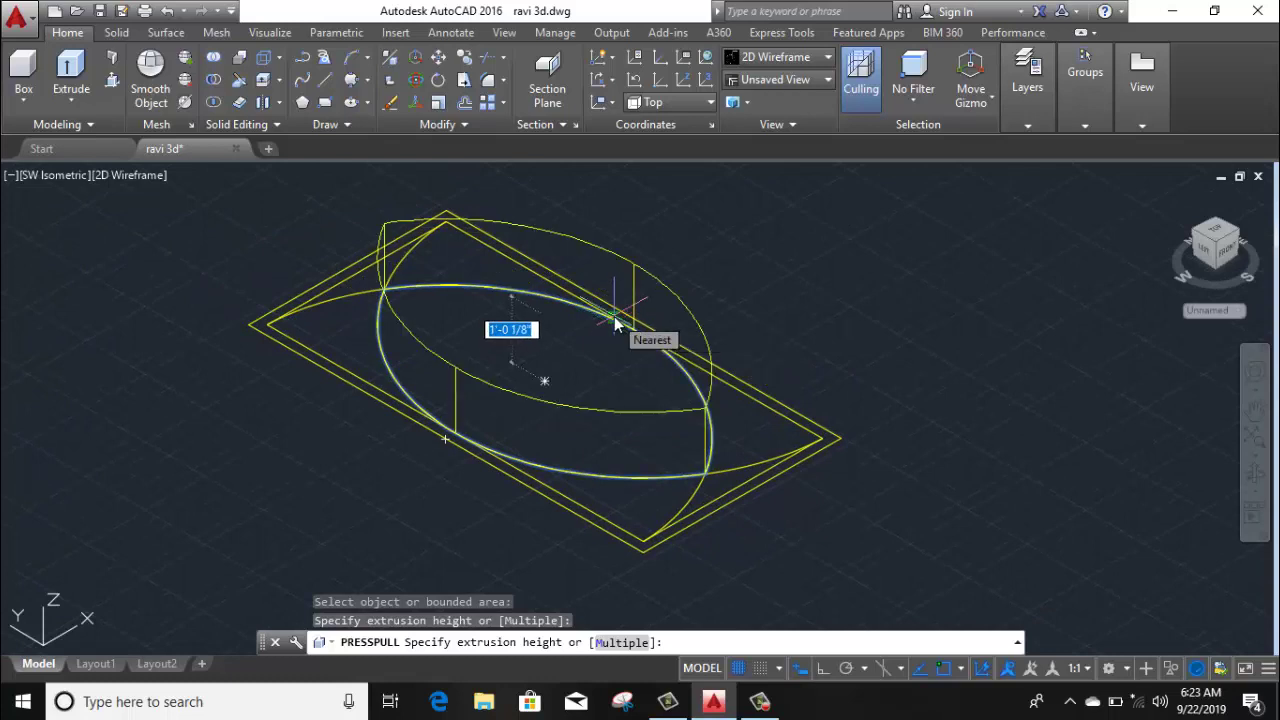
pyautogui.write('3')
pyautogui.press('Return')
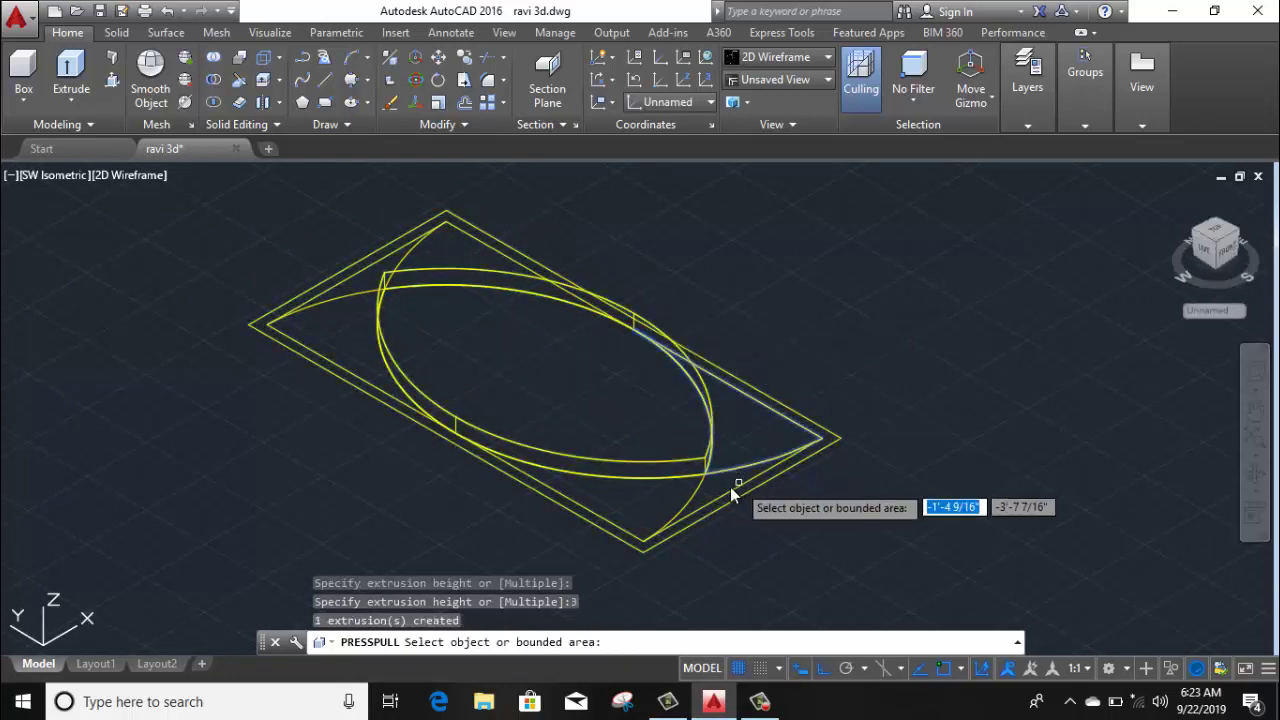
pyautogui.scroll(3, 725, 490)
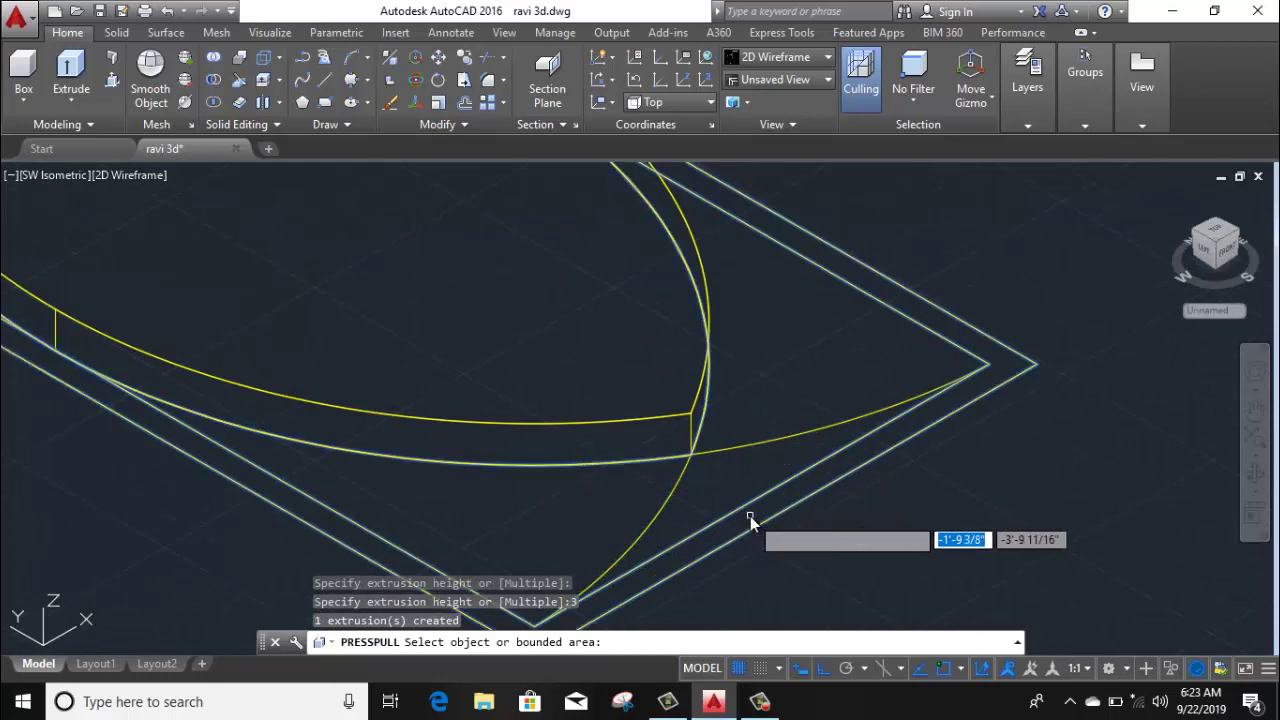
# Press-pull the rectangular frame border up 2.5 units
pyautogui.click(758, 480)
pyautogui.scroll(-2, 766, 462)
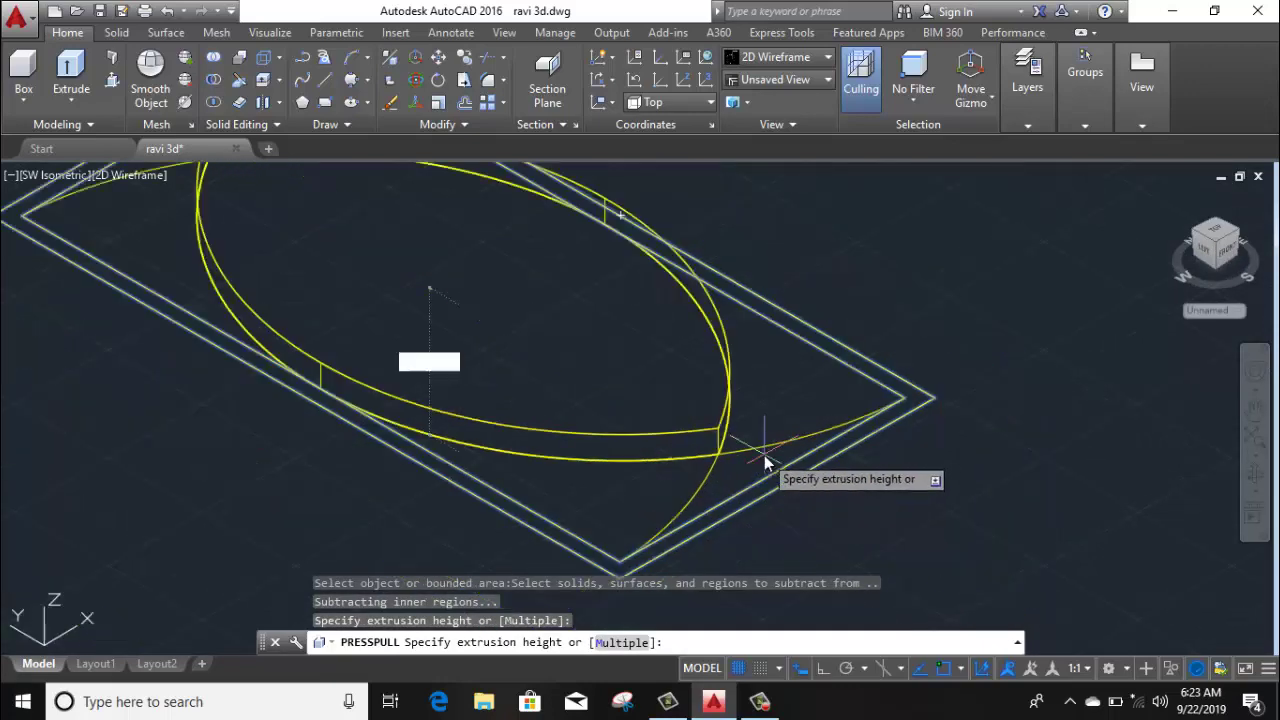
pyautogui.scroll(-5, 765, 462)
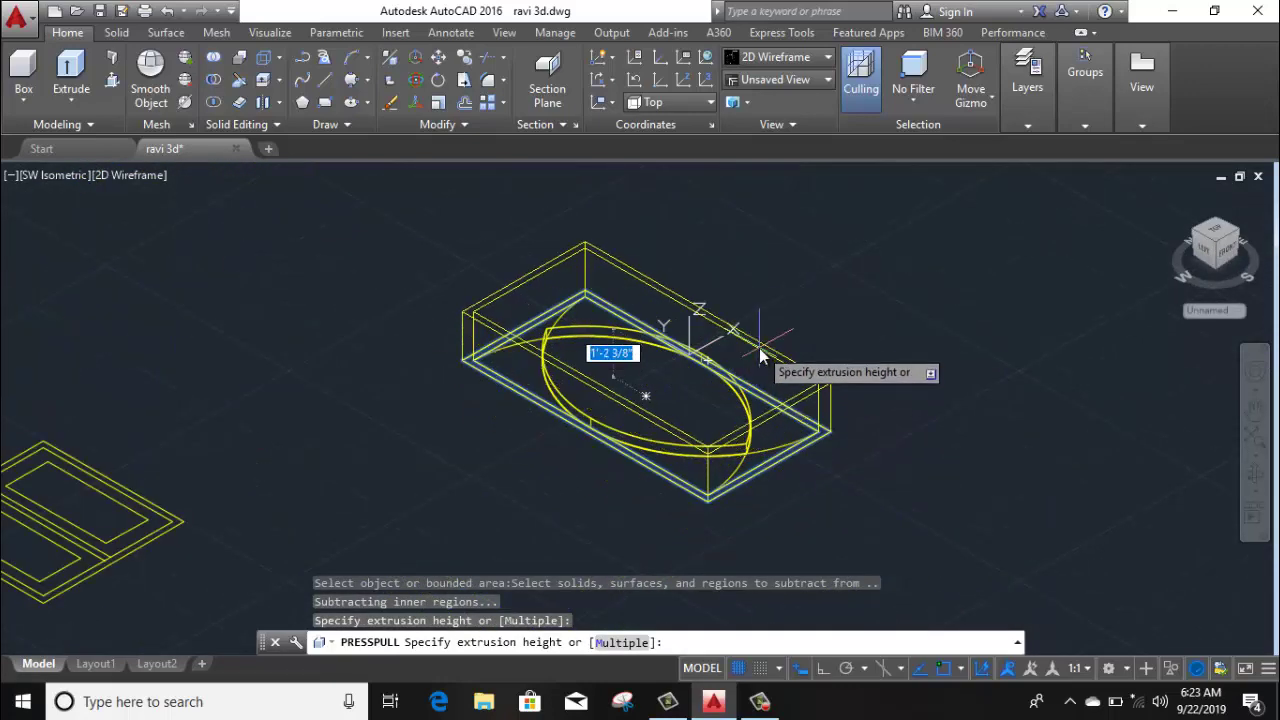
pyautogui.write('2.5')
pyautogui.press('Return')
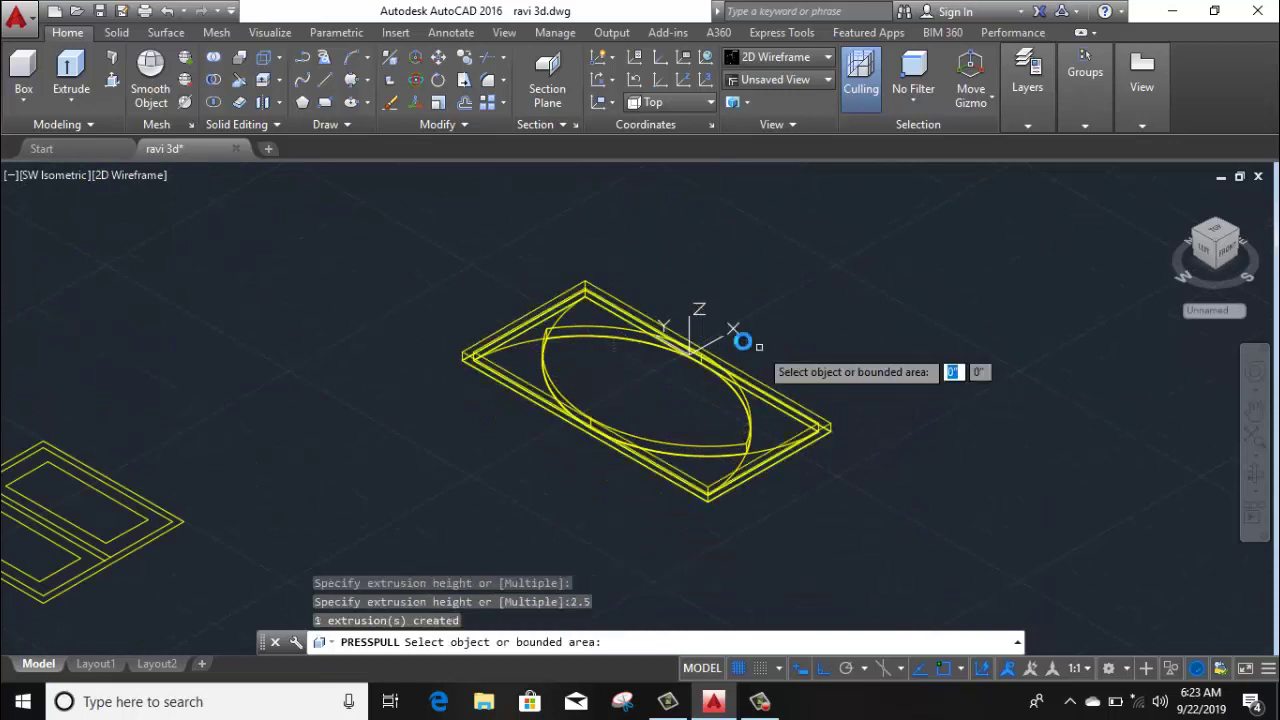
pyautogui.scroll(2, 530, 362)
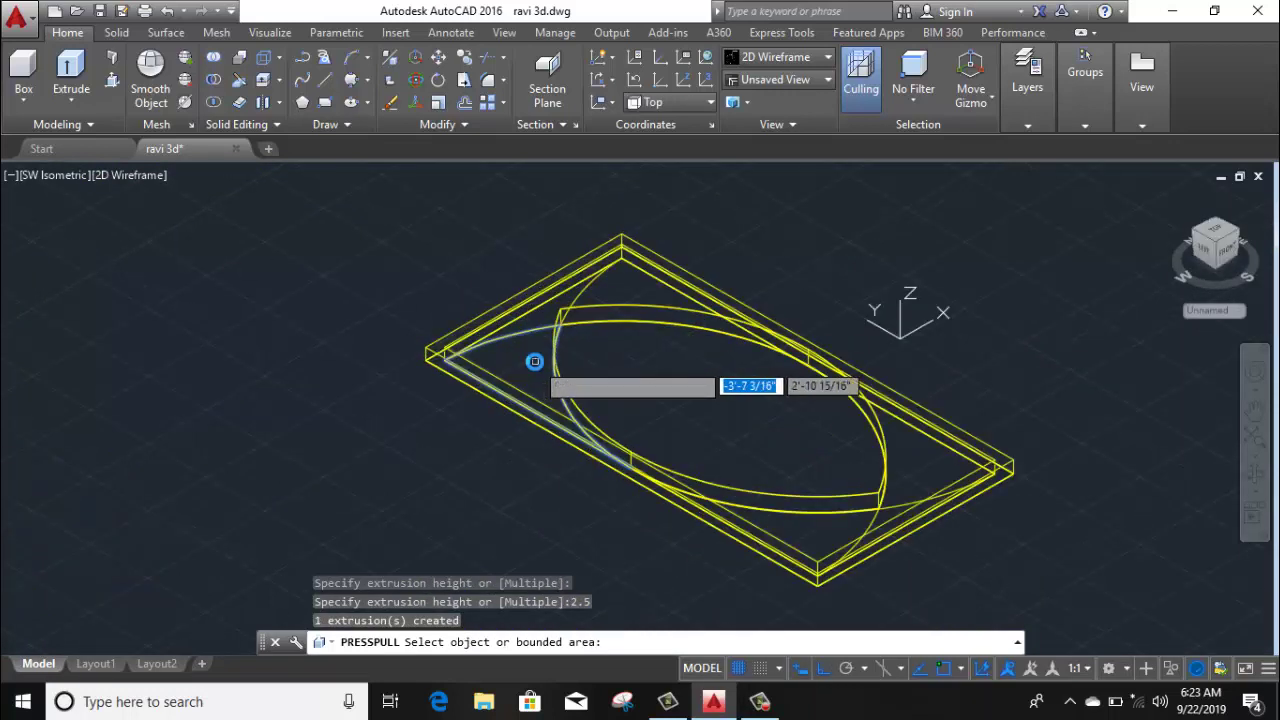
# Press-pull the left, top, right and bottom corner areas up 1.58 units
pyautogui.click(534, 361)
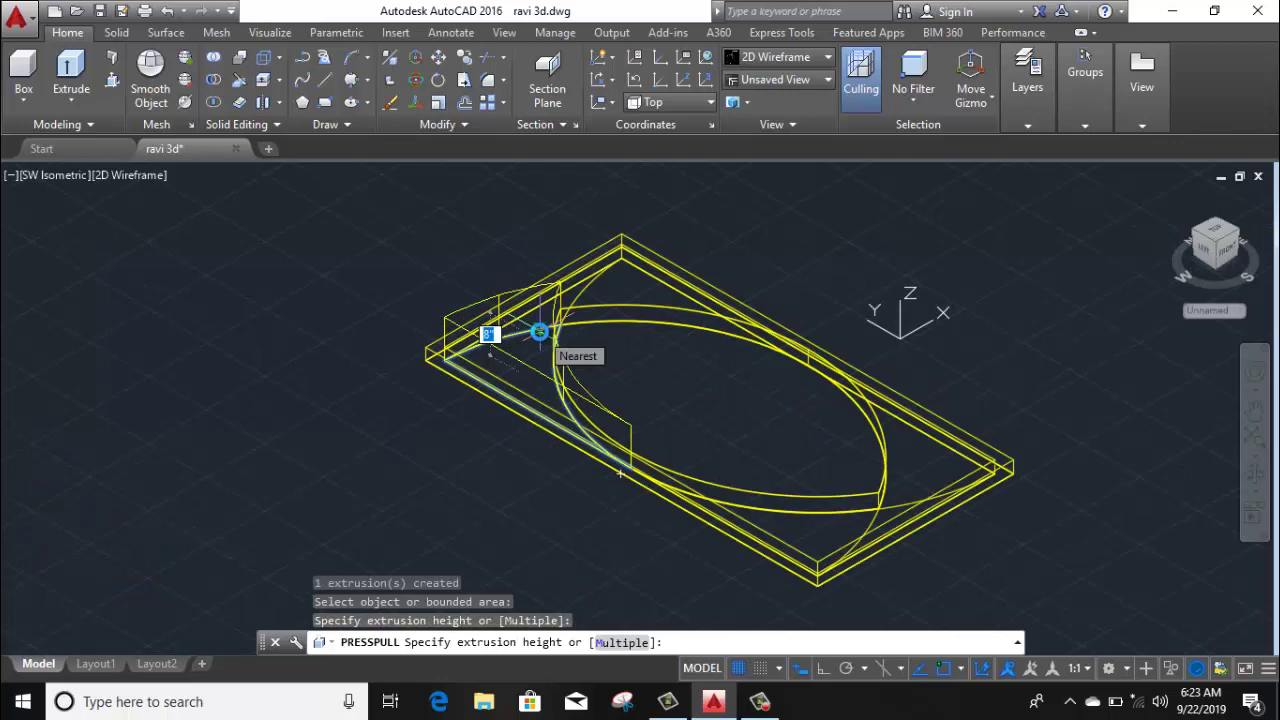
pyautogui.write('1.')
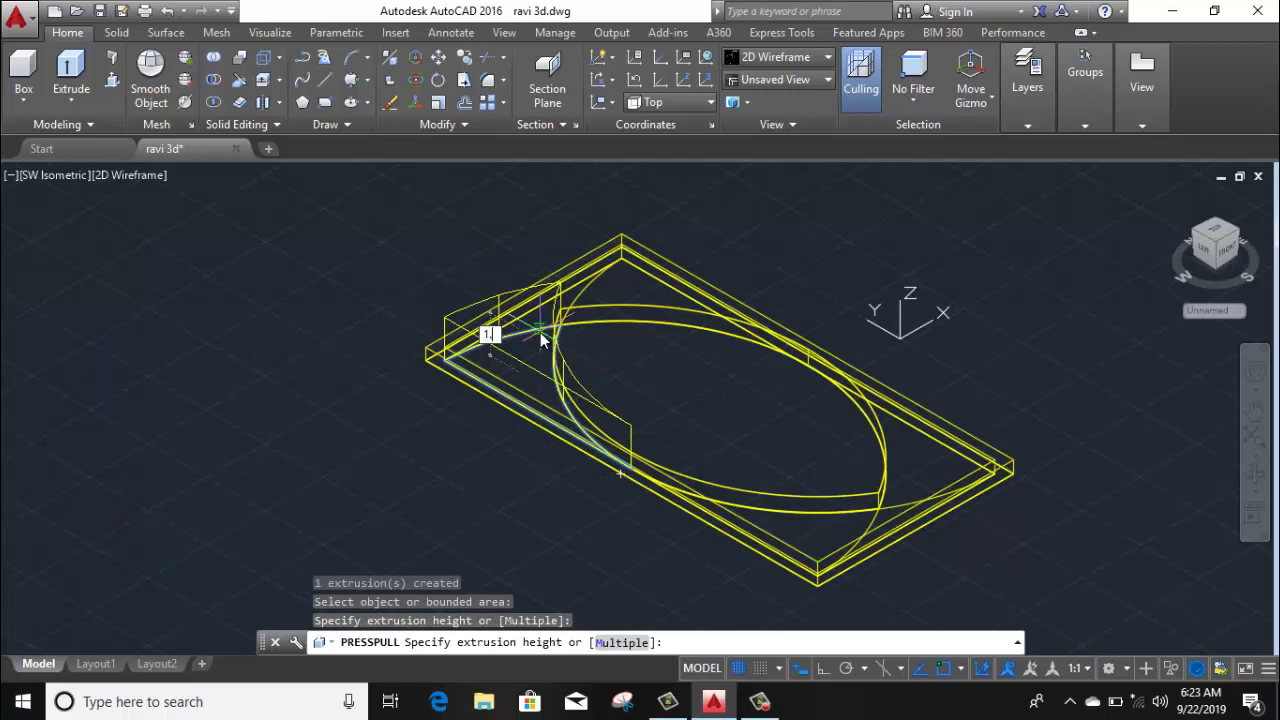
pyautogui.write('58')
pyautogui.press('Return')
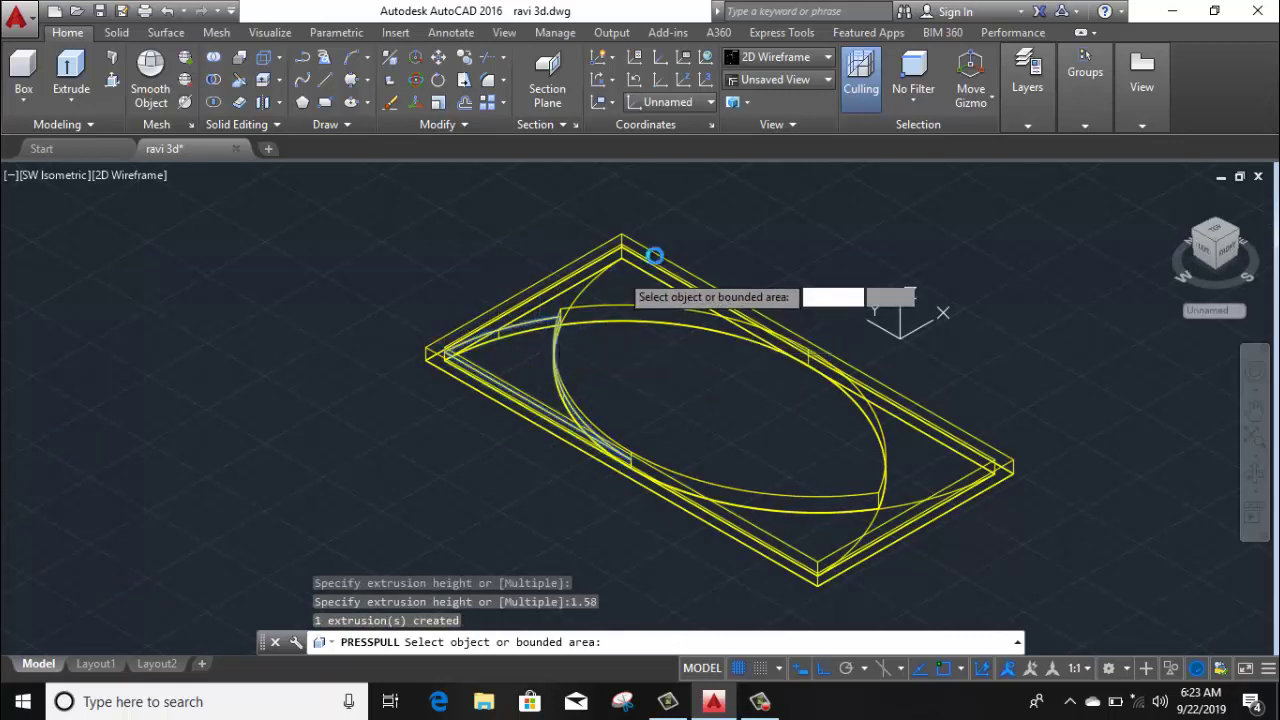
pyautogui.click(623, 288)
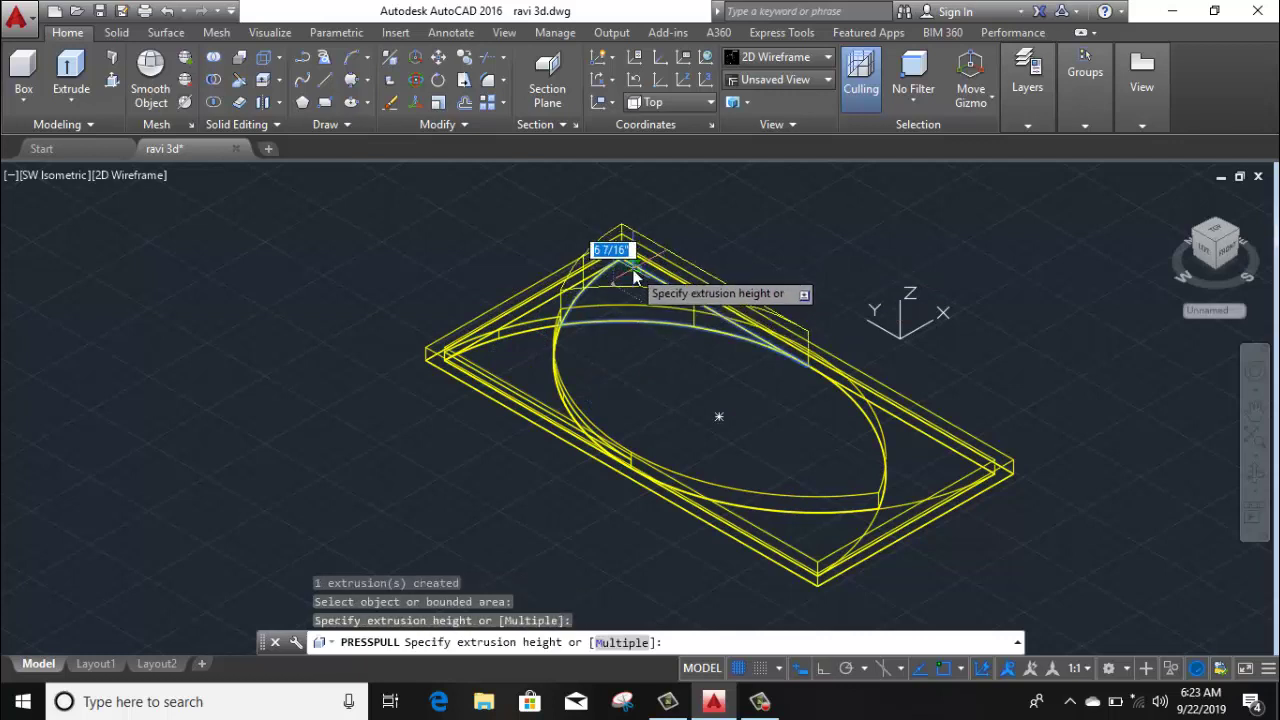
pyautogui.press('Return')
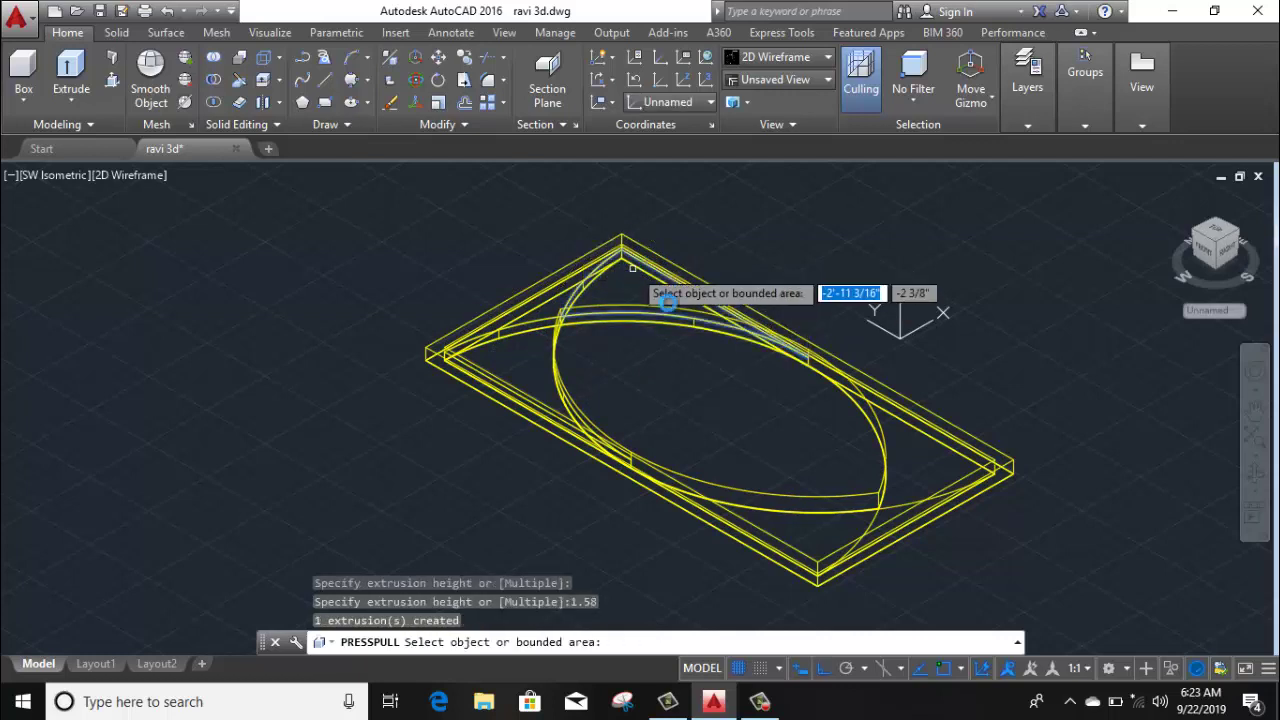
pyautogui.click(927, 478)
pyautogui.write('1.58')
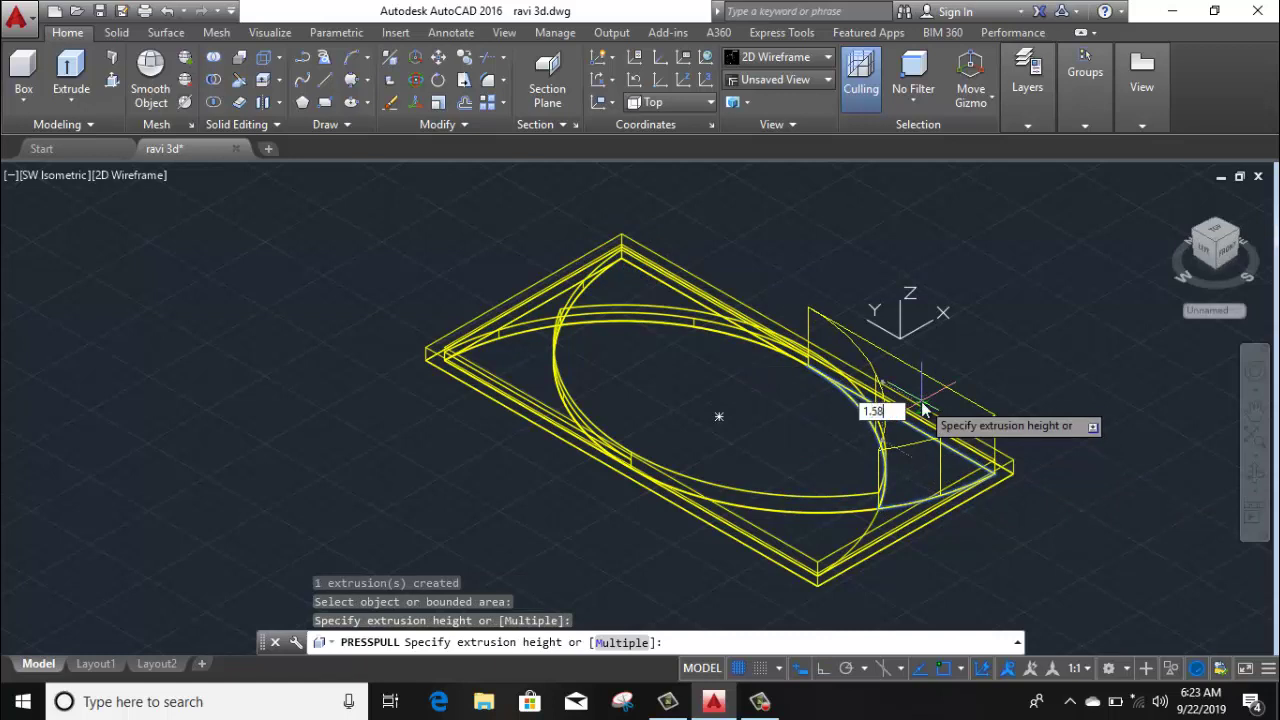
pyautogui.press('Return')
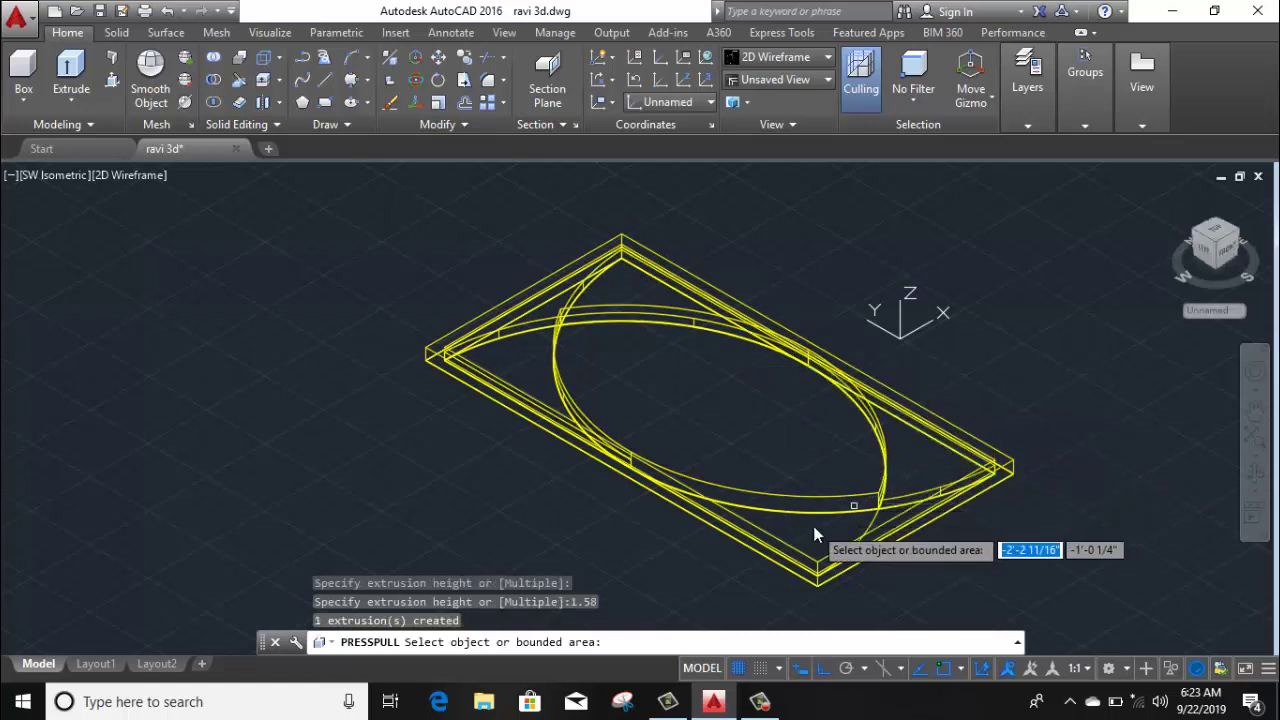
pyautogui.click(818, 522)
pyautogui.write('1.5')
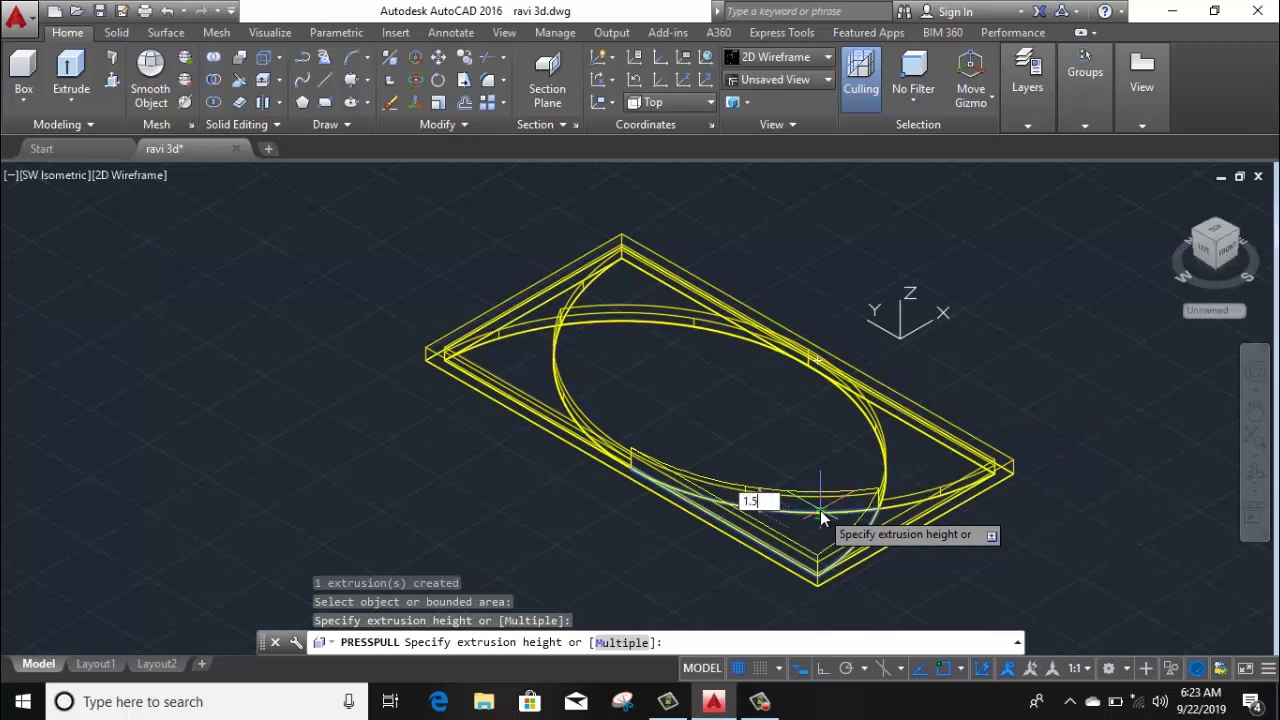
pyautogui.write('8')
pyautogui.press('Return')
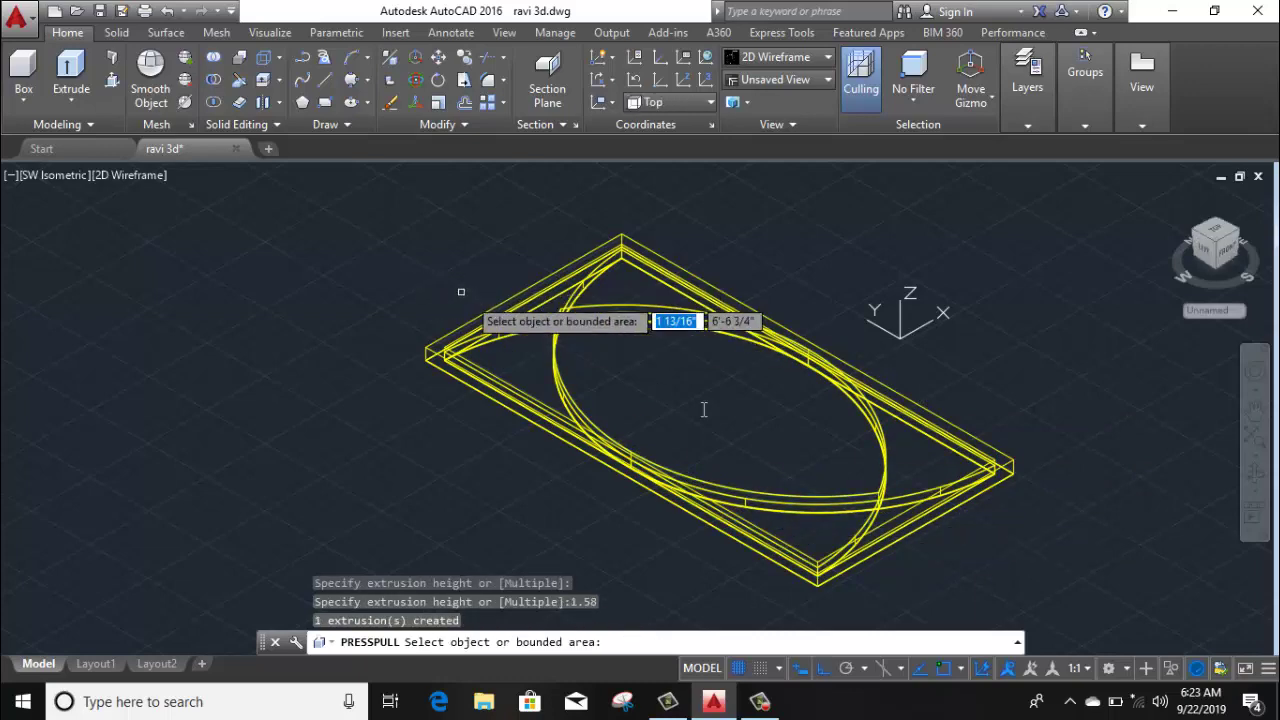
pyautogui.scroll(4, 895, 515)
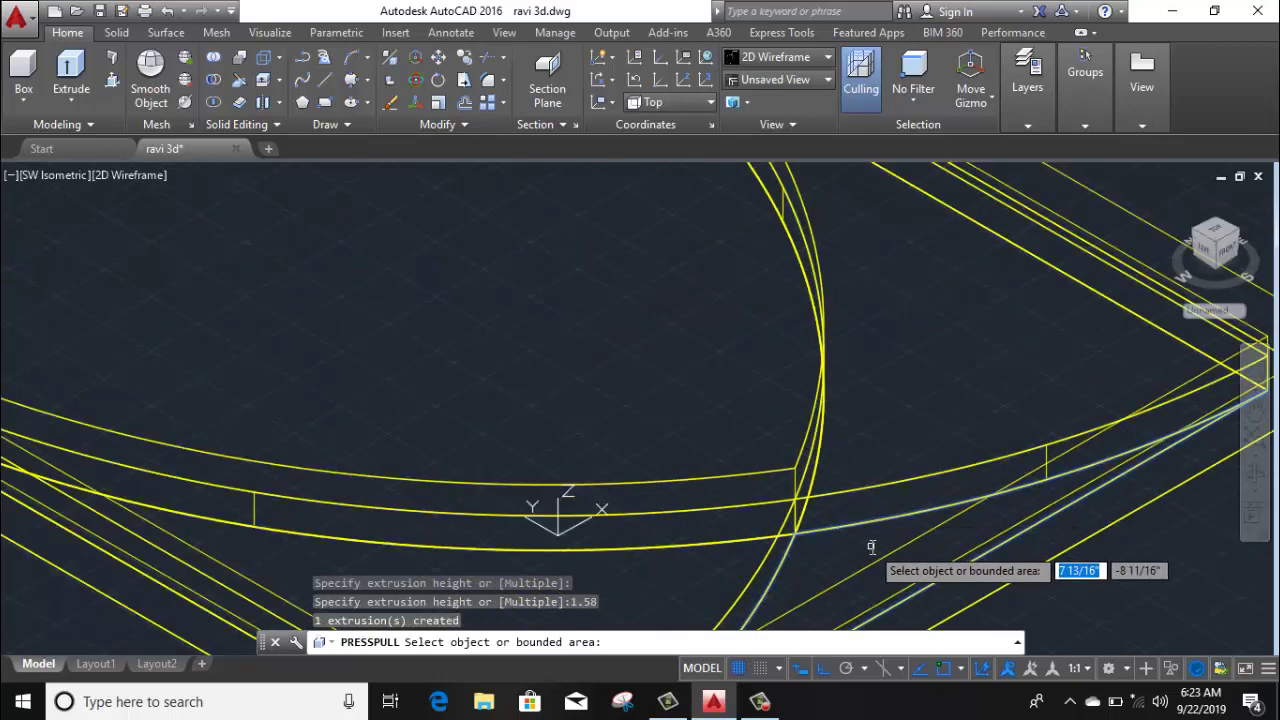
# Press-pull the area near the right corner and the top-left corner region up 2.2 units
pyautogui.click(835, 505)
pyautogui.scroll(-5, 830, 500)
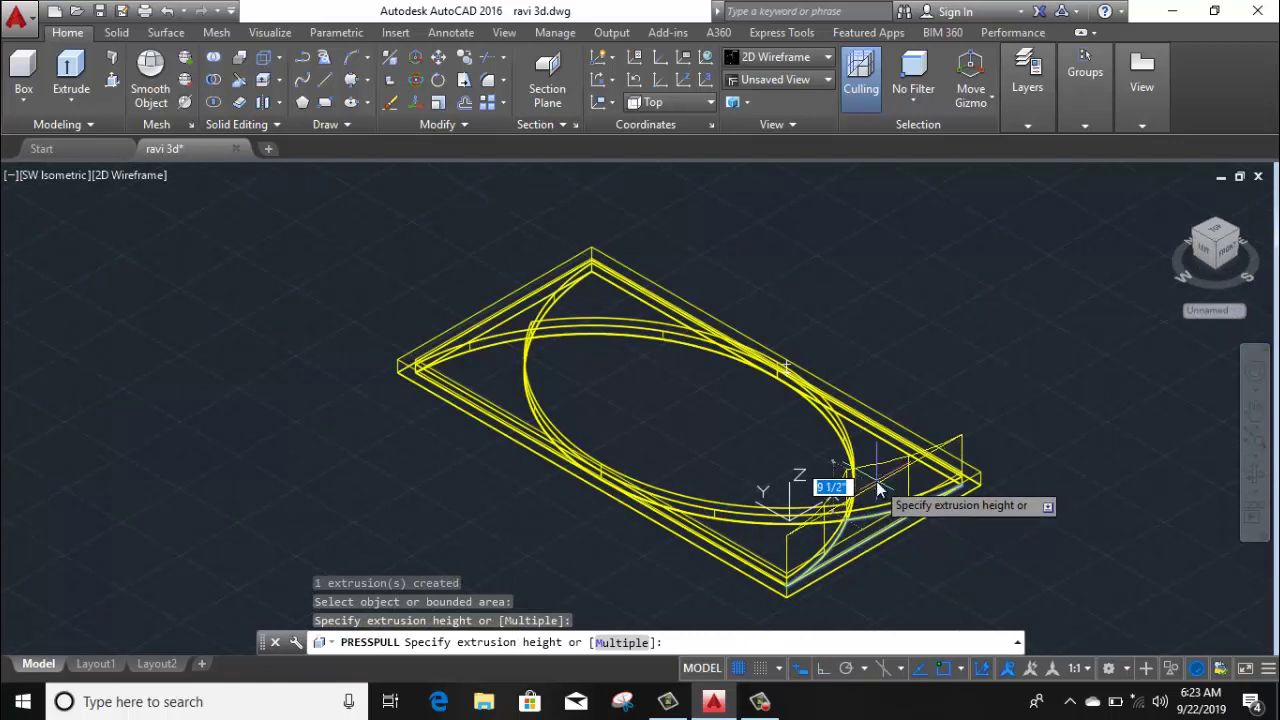
pyautogui.write('2')
pyautogui.write('.2')
pyautogui.press('Return')
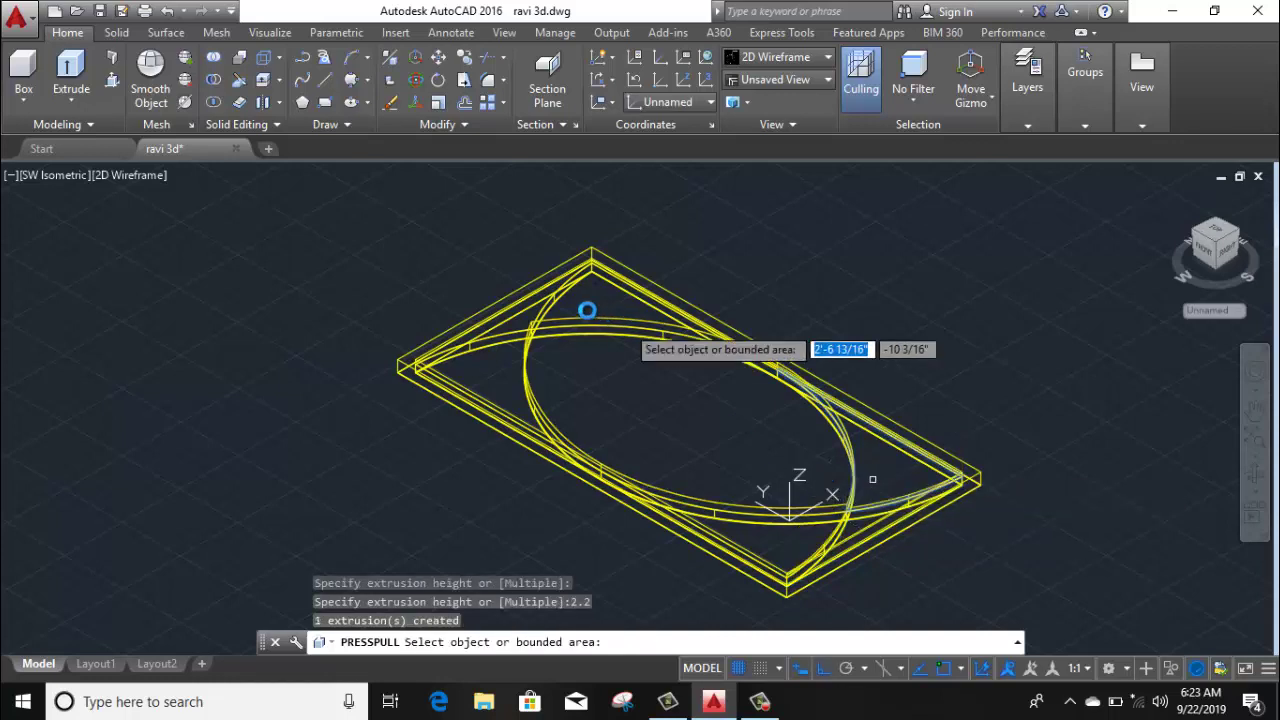
pyautogui.click(520, 315)
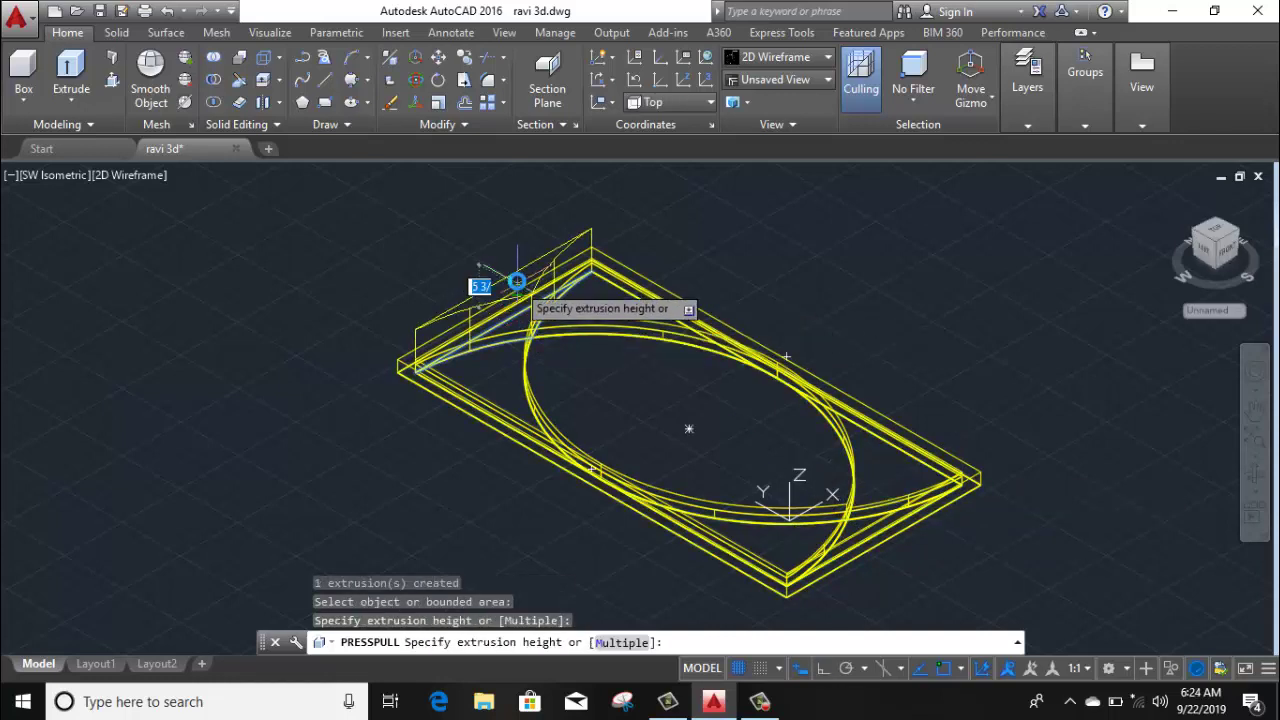
pyautogui.write('2.2')
pyautogui.press('Return')
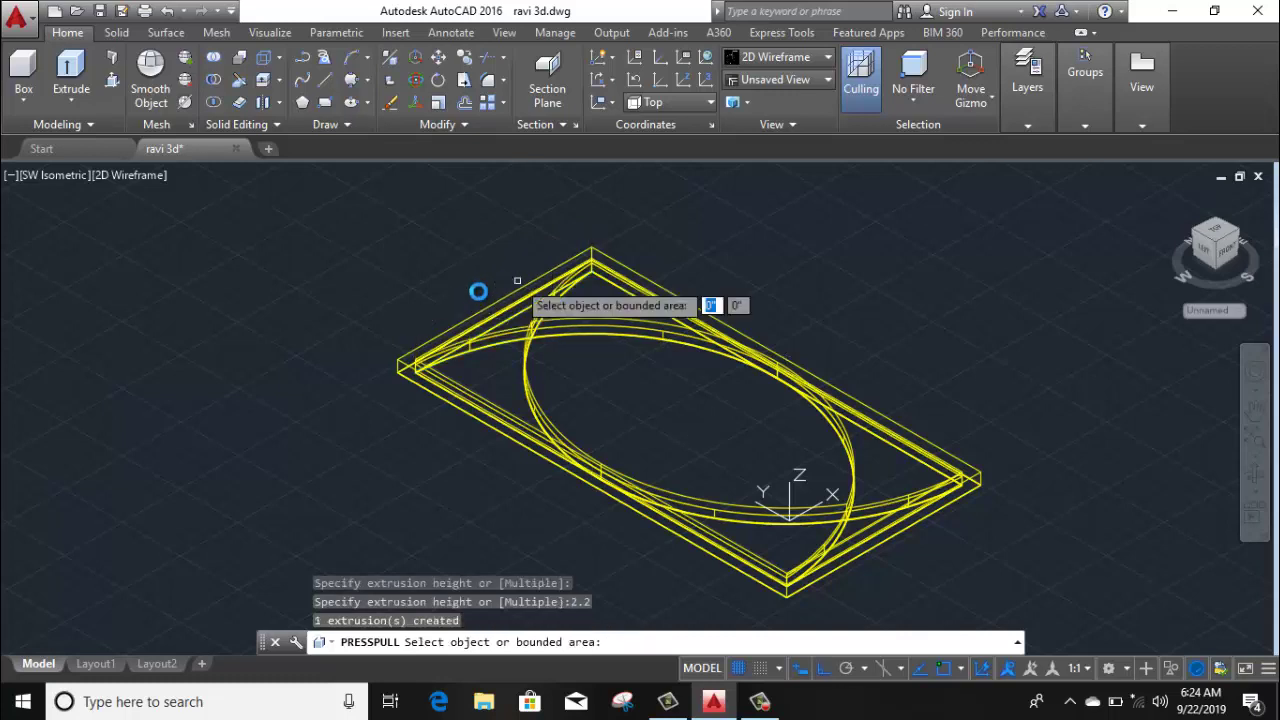
pyautogui.press('Return')
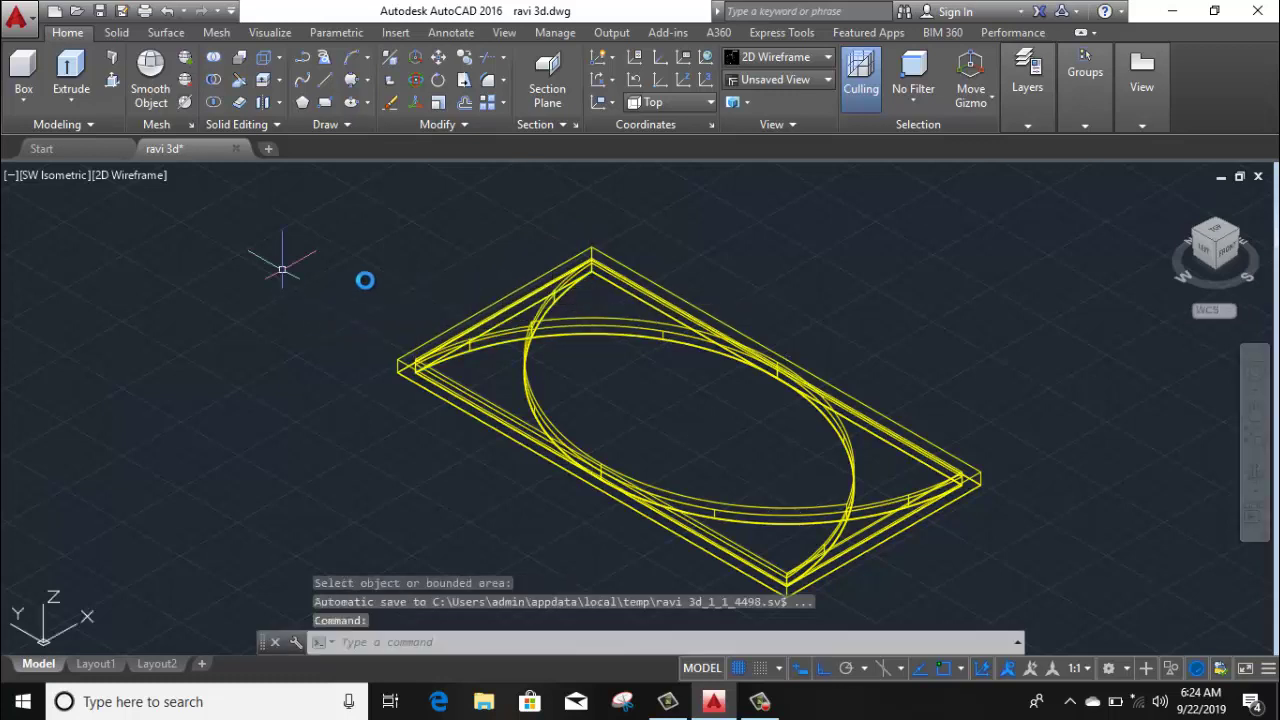
pyautogui.scroll(-2, 390, 292)
# Press-pull the right and left inner rectangles of the two-pane panel up 1.5 units
pyautogui.moveTo(441, 345); pyautogui.dragTo(600, 343, button='middle')
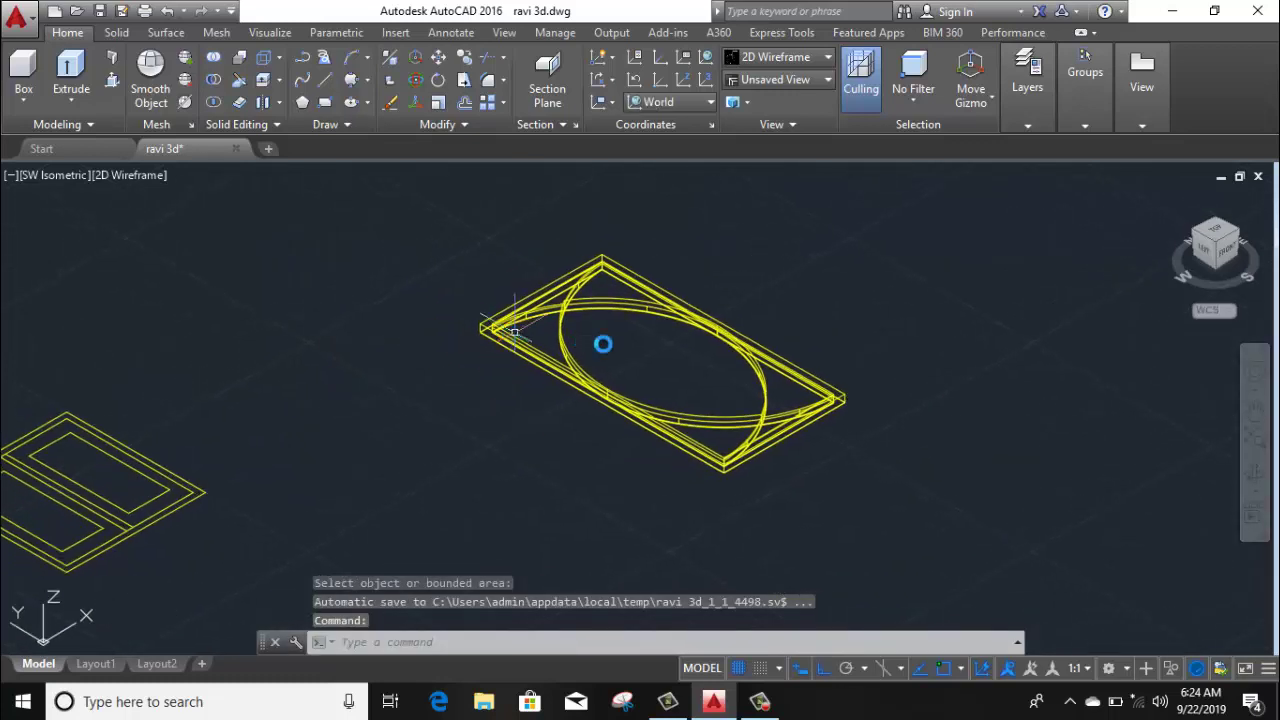
pyautogui.moveTo(266, 366)
pyautogui.mouseDown(button='middle')
pyautogui.moveTo(363, 363)
pyautogui.moveTo(519, 482)
pyautogui.mouseUp(button='middle')
pyautogui.scroll(2, 519, 482)
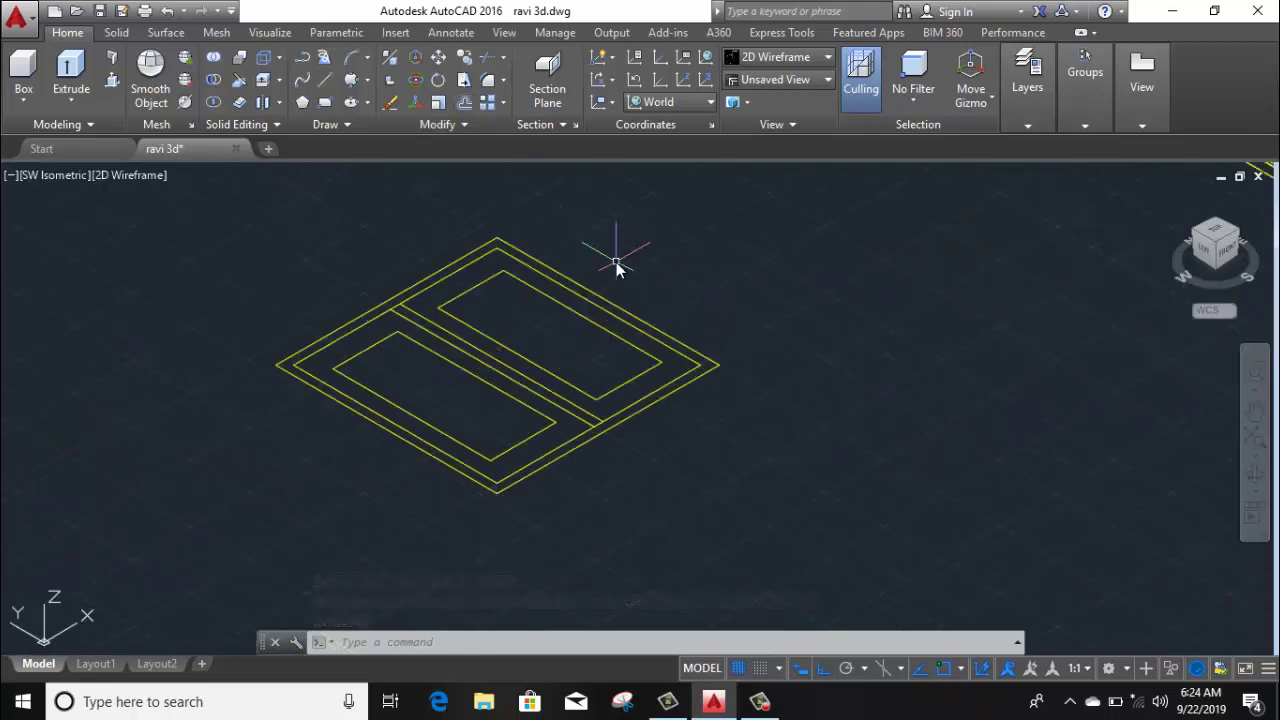
pyautogui.click(118, 74)
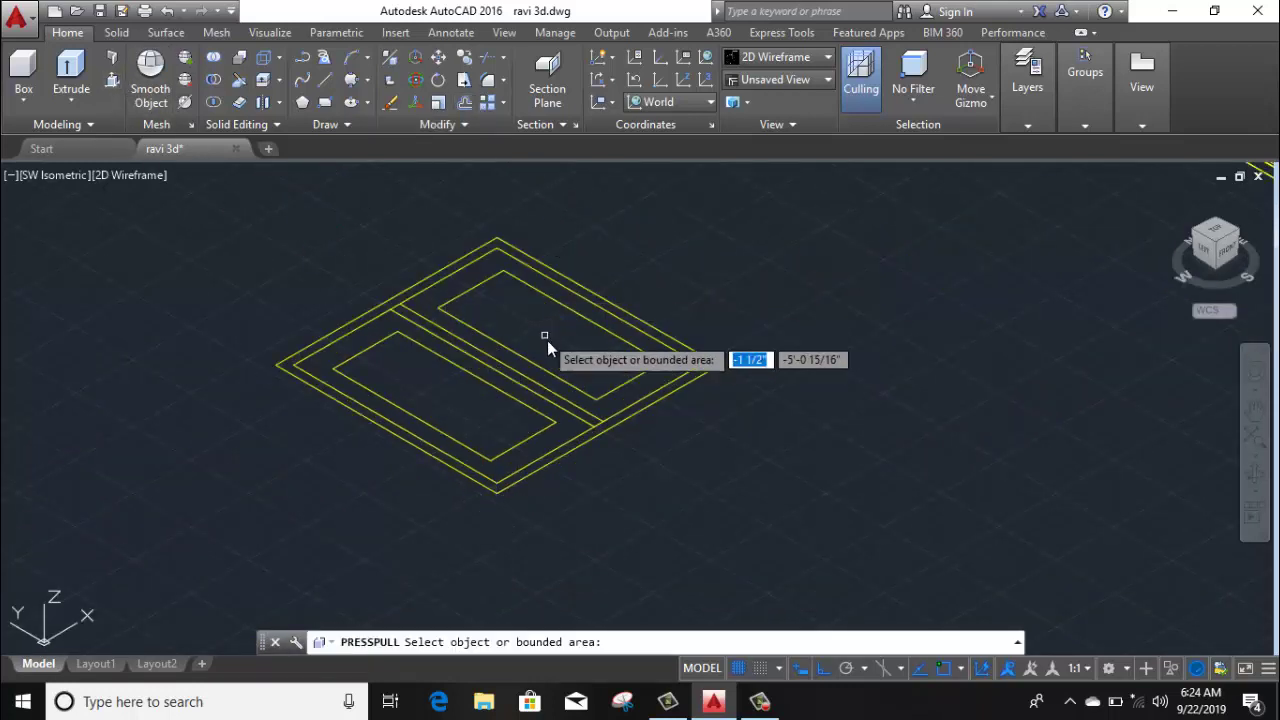
pyautogui.click(557, 316)
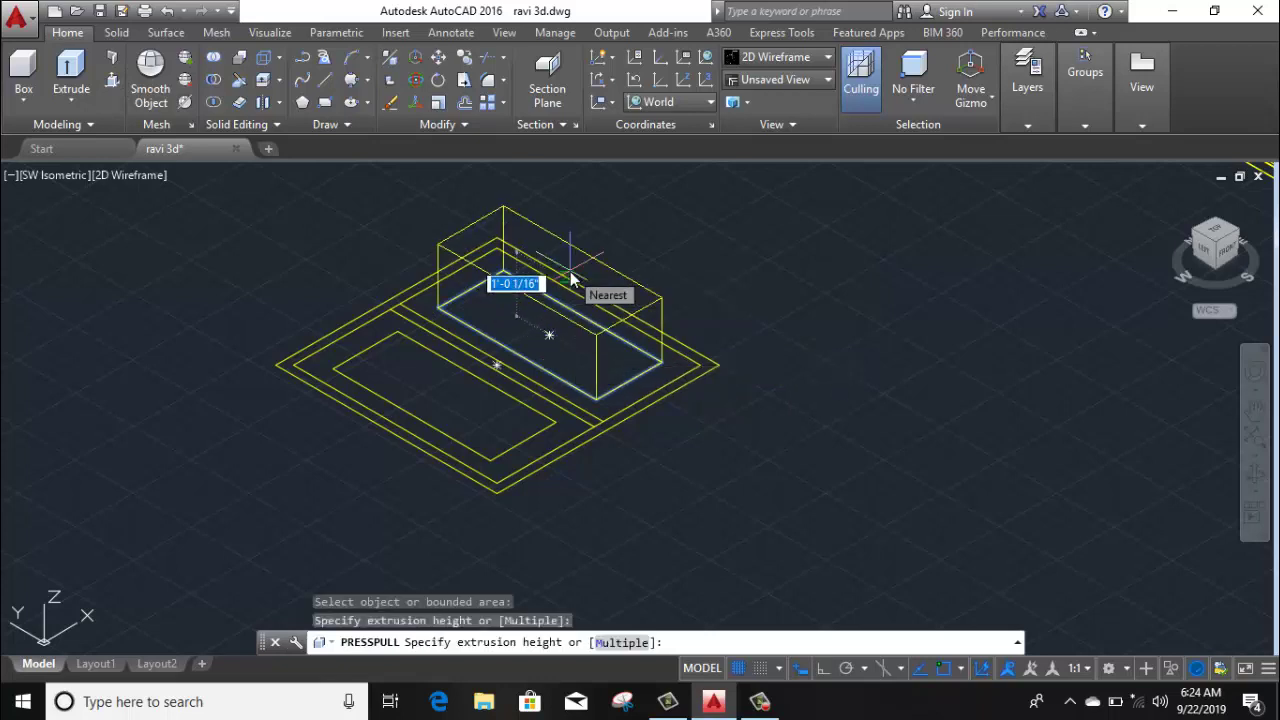
pyautogui.write('1.')
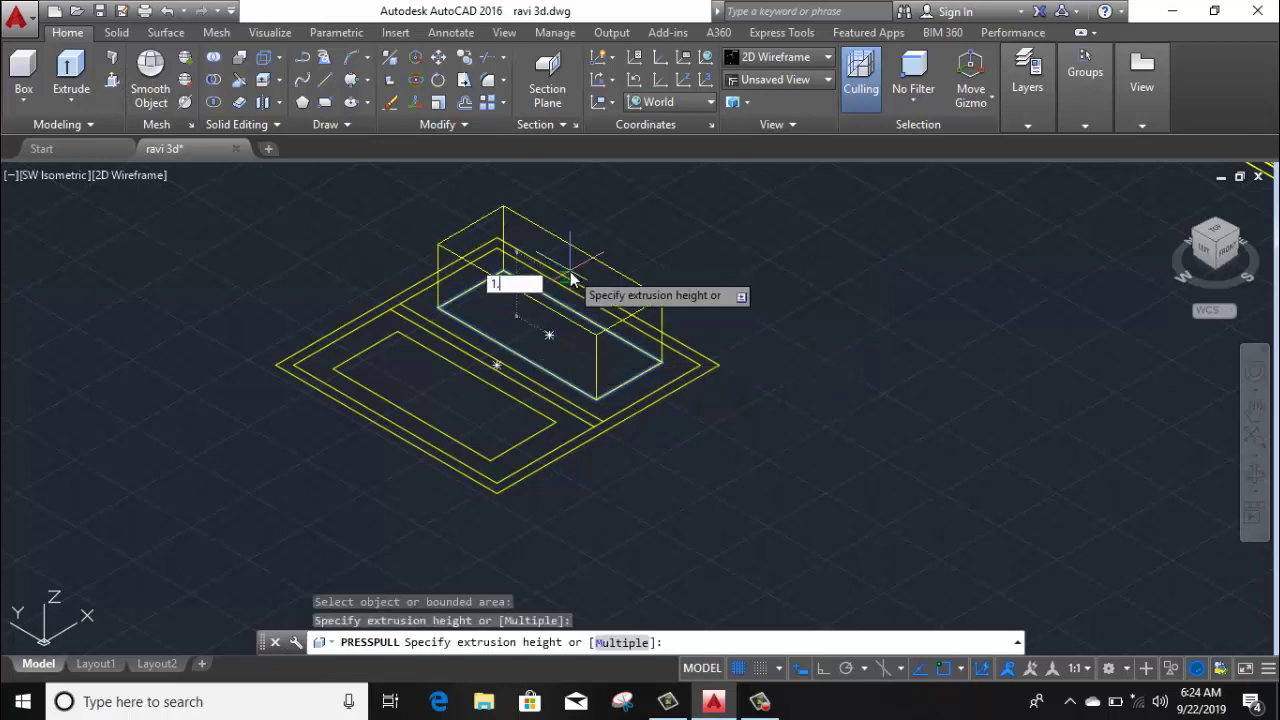
pyautogui.write('5')
pyautogui.press('Return')
pyautogui.click(413, 404)
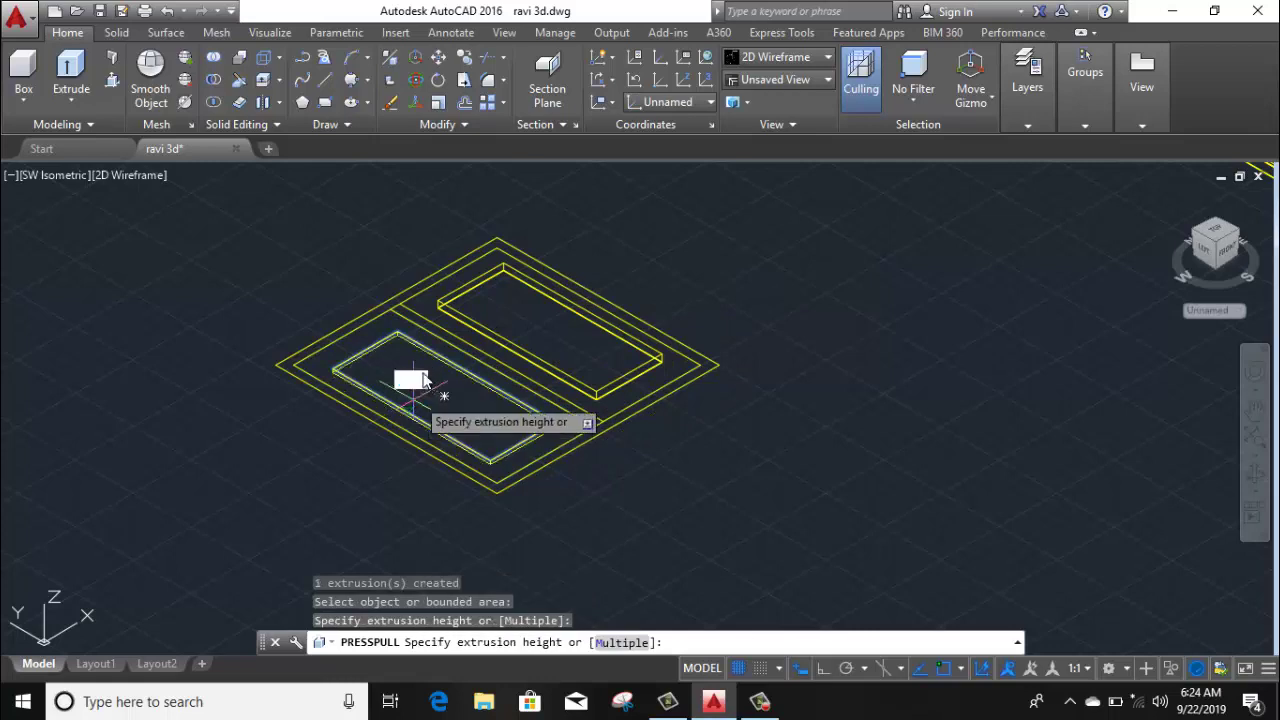
pyautogui.press('Return')
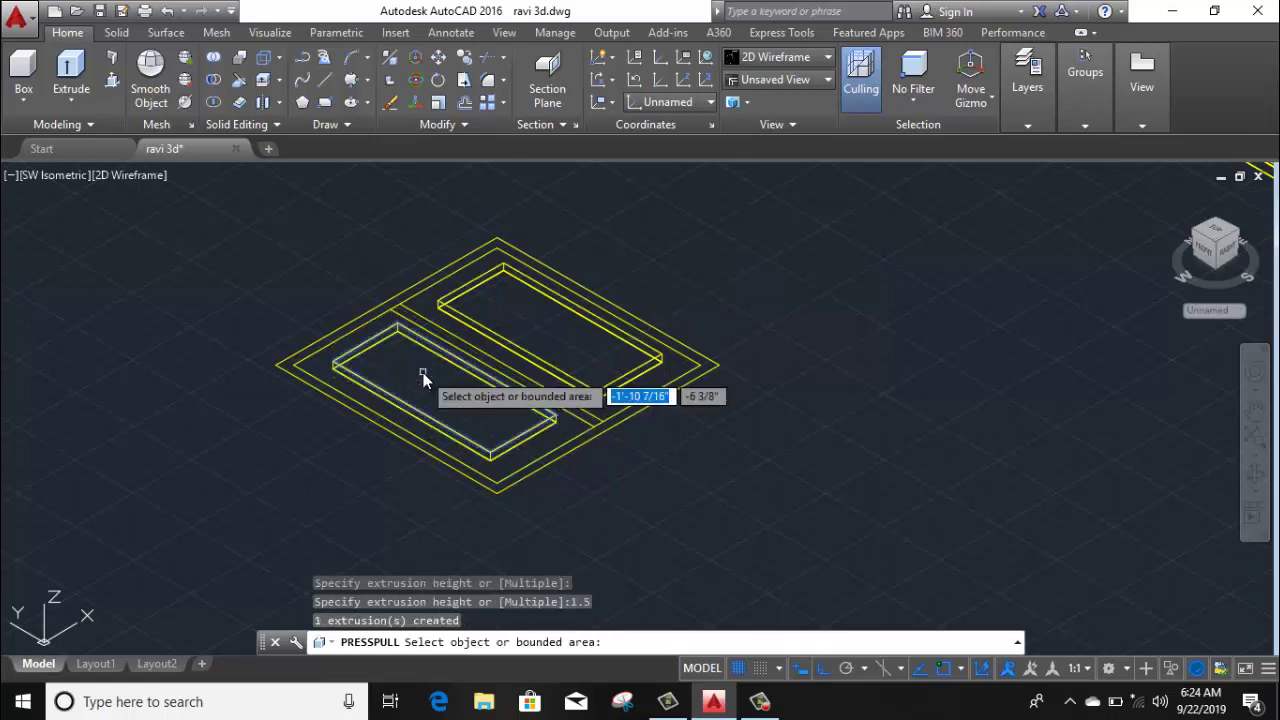
# Press-pull two frame strip regions up 2 units
pyautogui.scroll(2, 530, 460)
pyautogui.scroll(2, 530, 458)
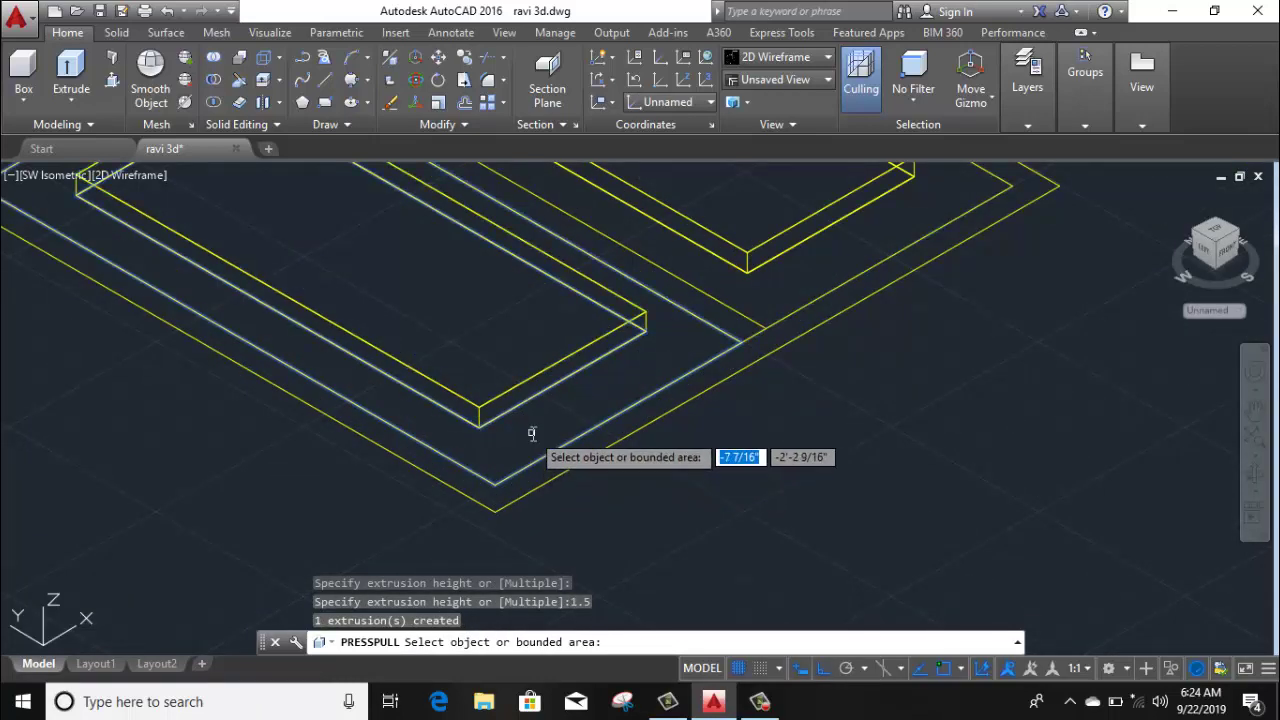
pyautogui.click(531, 428)
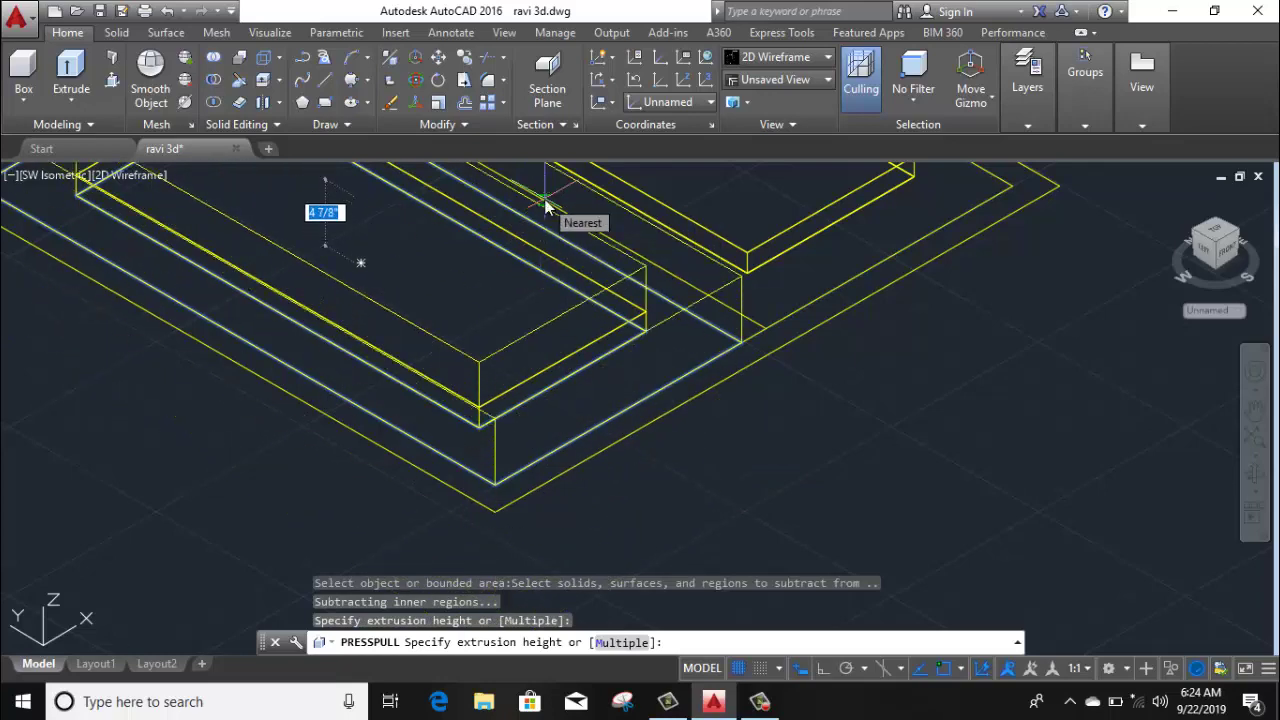
pyautogui.write('2')
pyautogui.press('Return')
pyautogui.scroll(2, 505, 284)
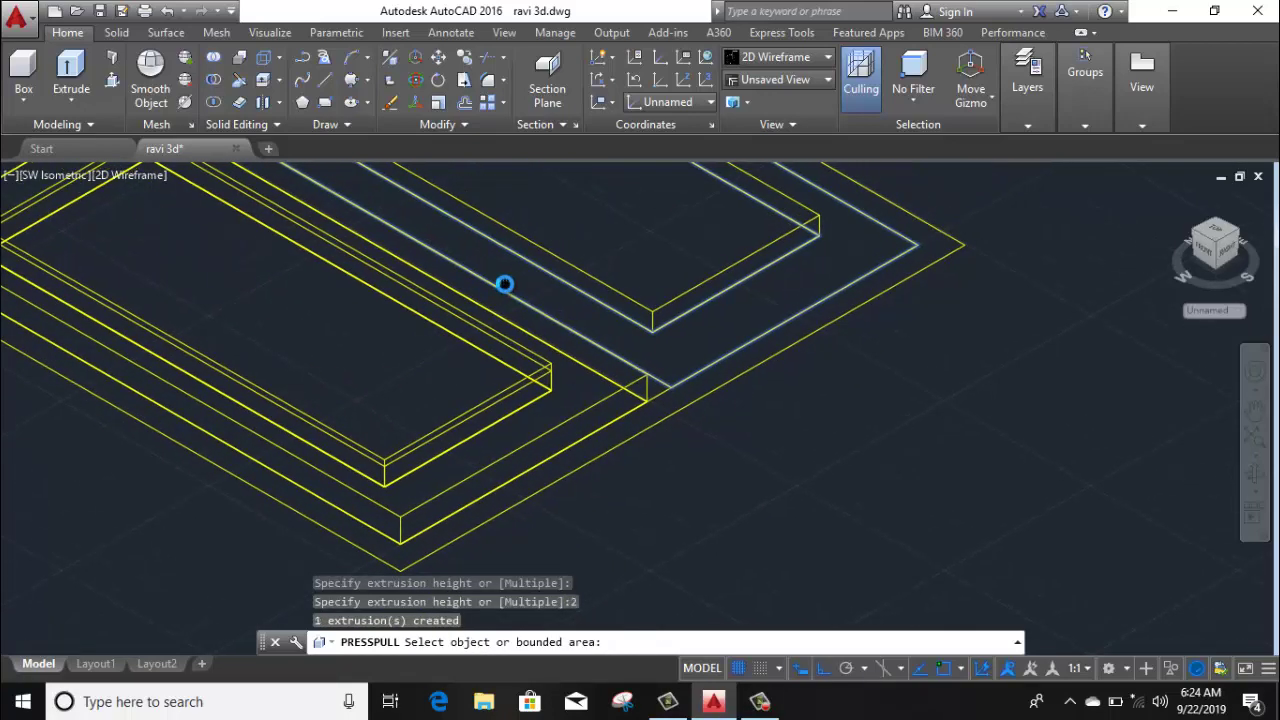
pyautogui.click(755, 242)
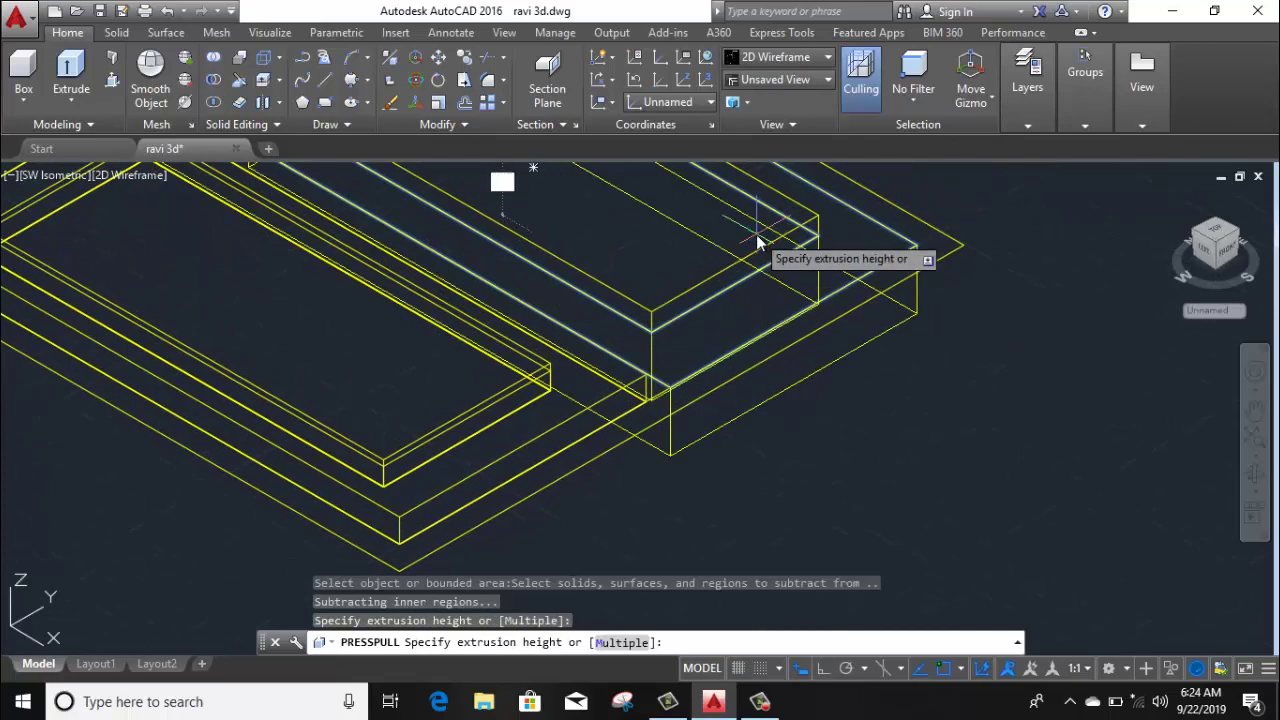
pyautogui.write('2')
pyautogui.press('Return')
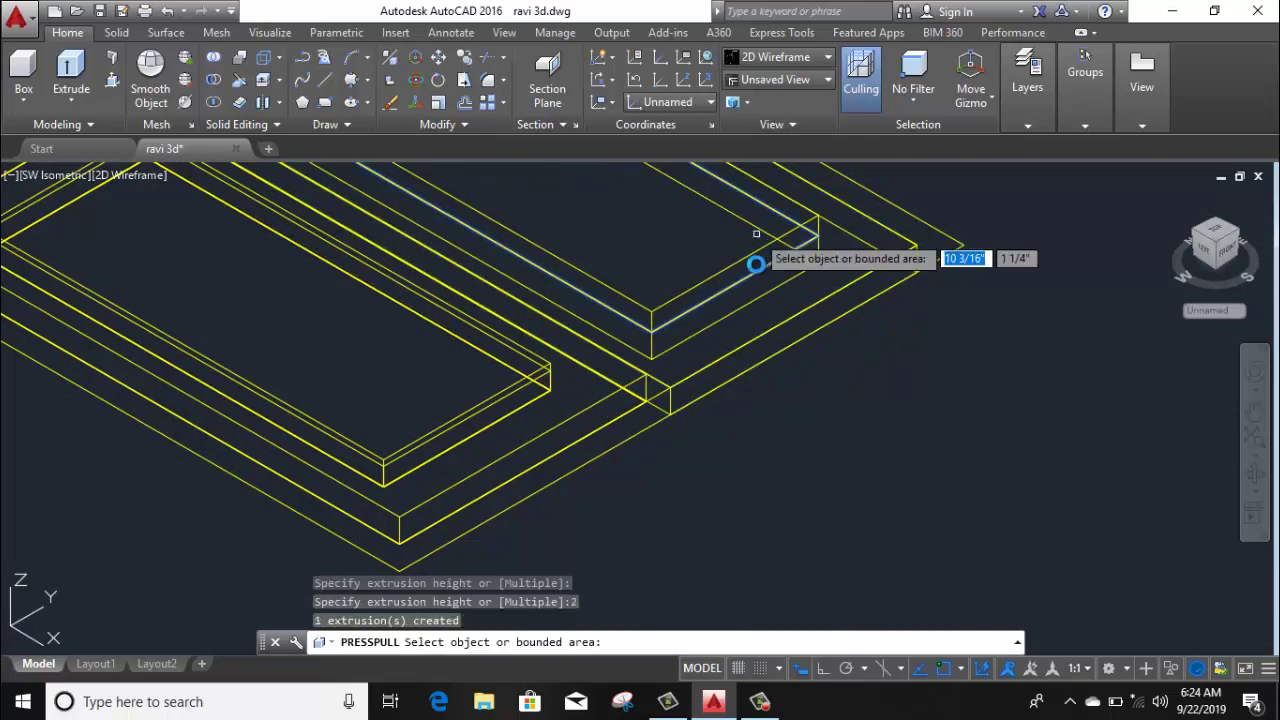
# Press-pull the outer frame area up 1.58 units
pyautogui.scroll(-2, 760, 310)
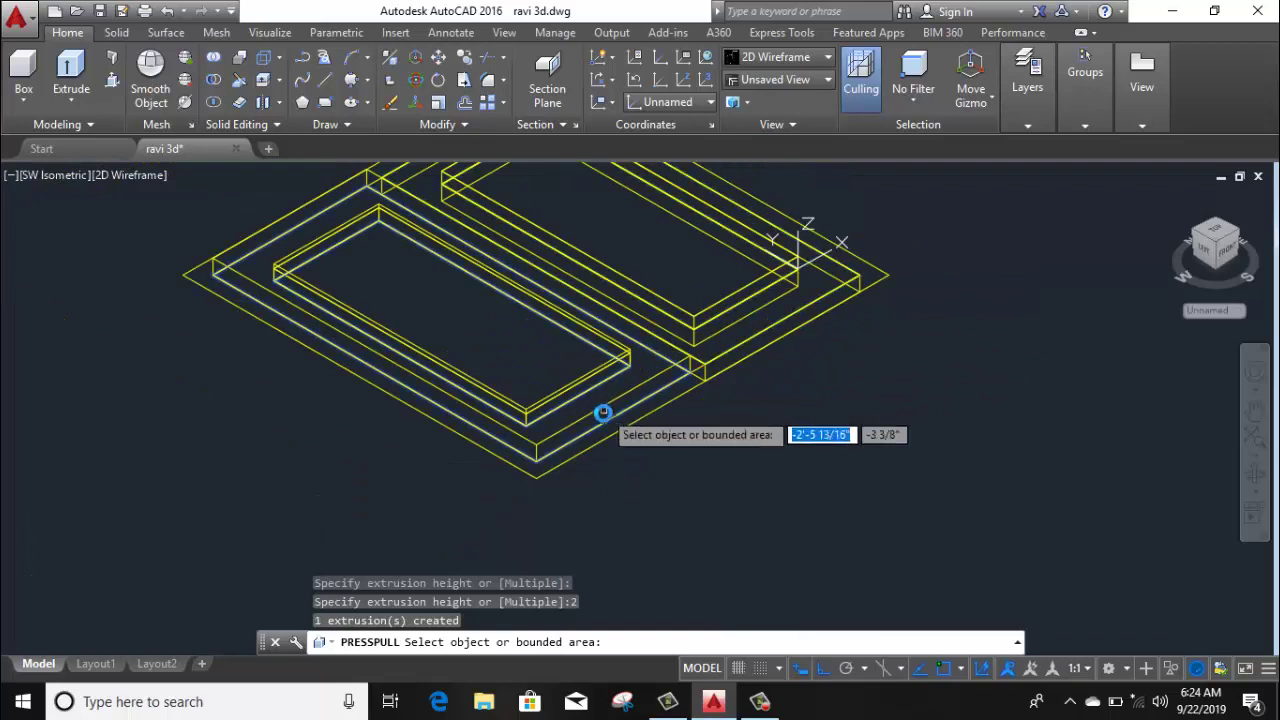
pyautogui.click(610, 423)
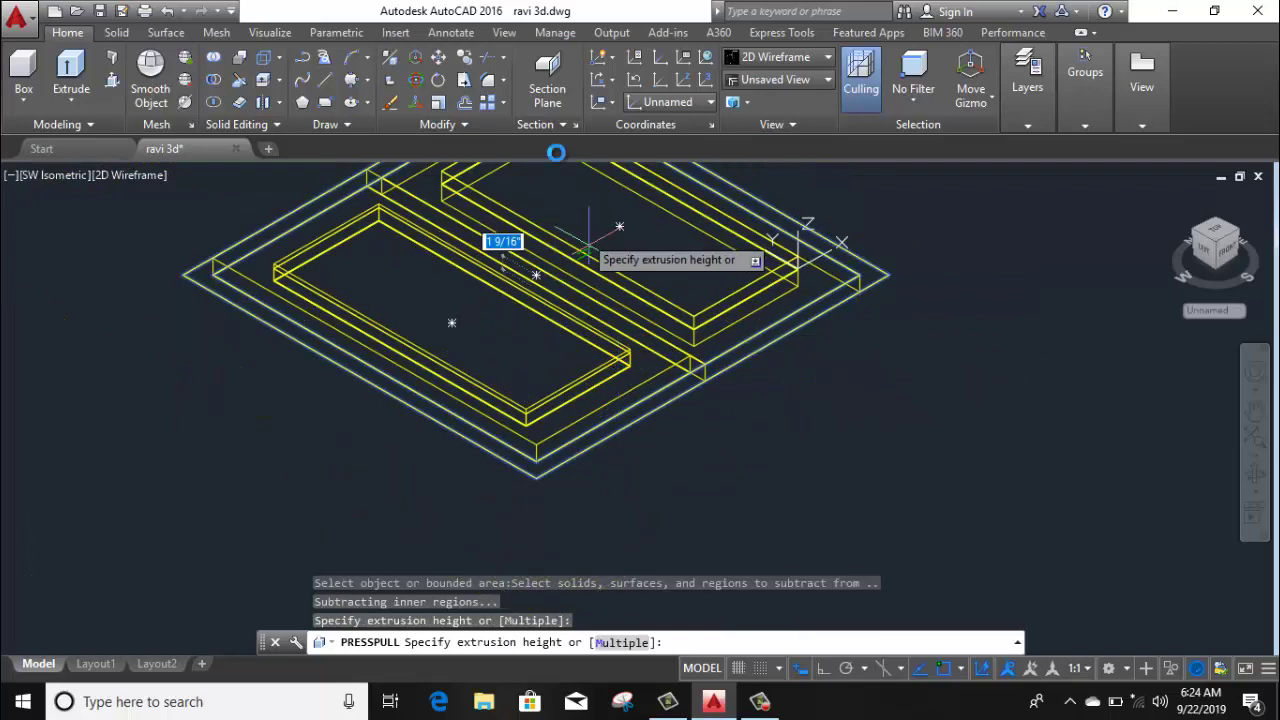
pyautogui.moveTo(578, 287); pyautogui.dragTo(567, 335, button='middle')
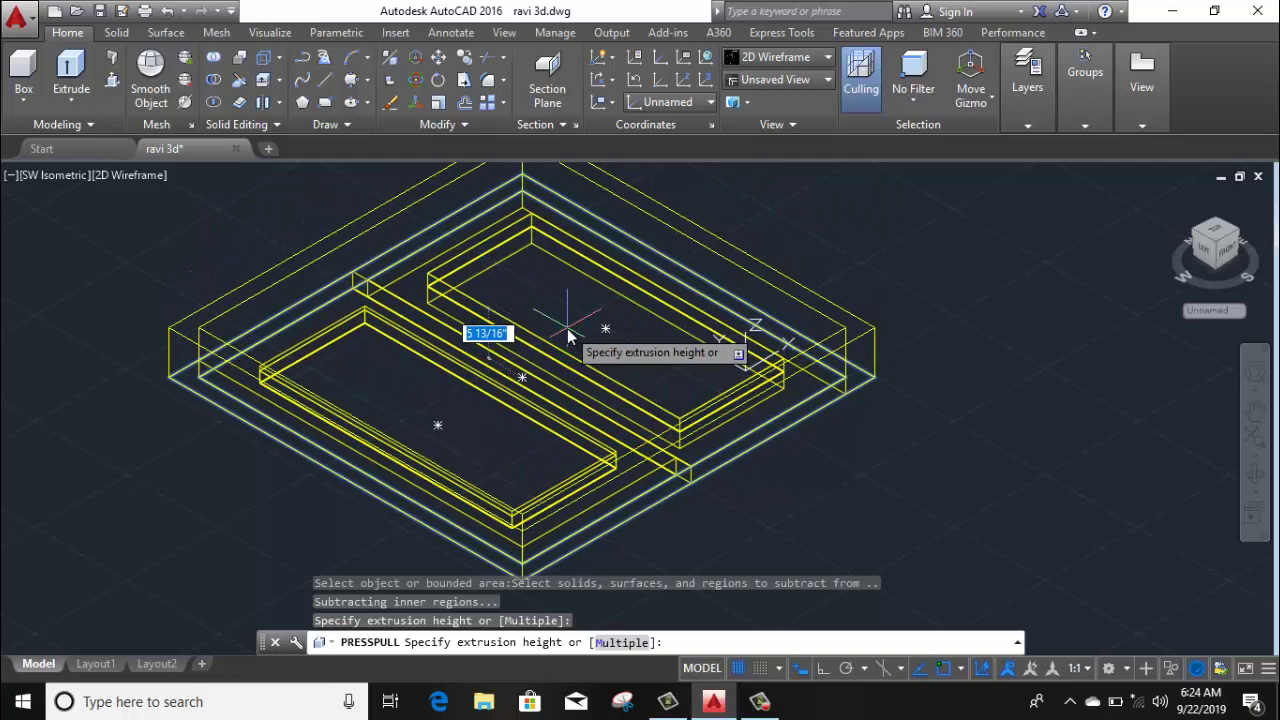
pyautogui.write('1.58')
pyautogui.press('Return')
pyautogui.scroll(-5, 567, 330)
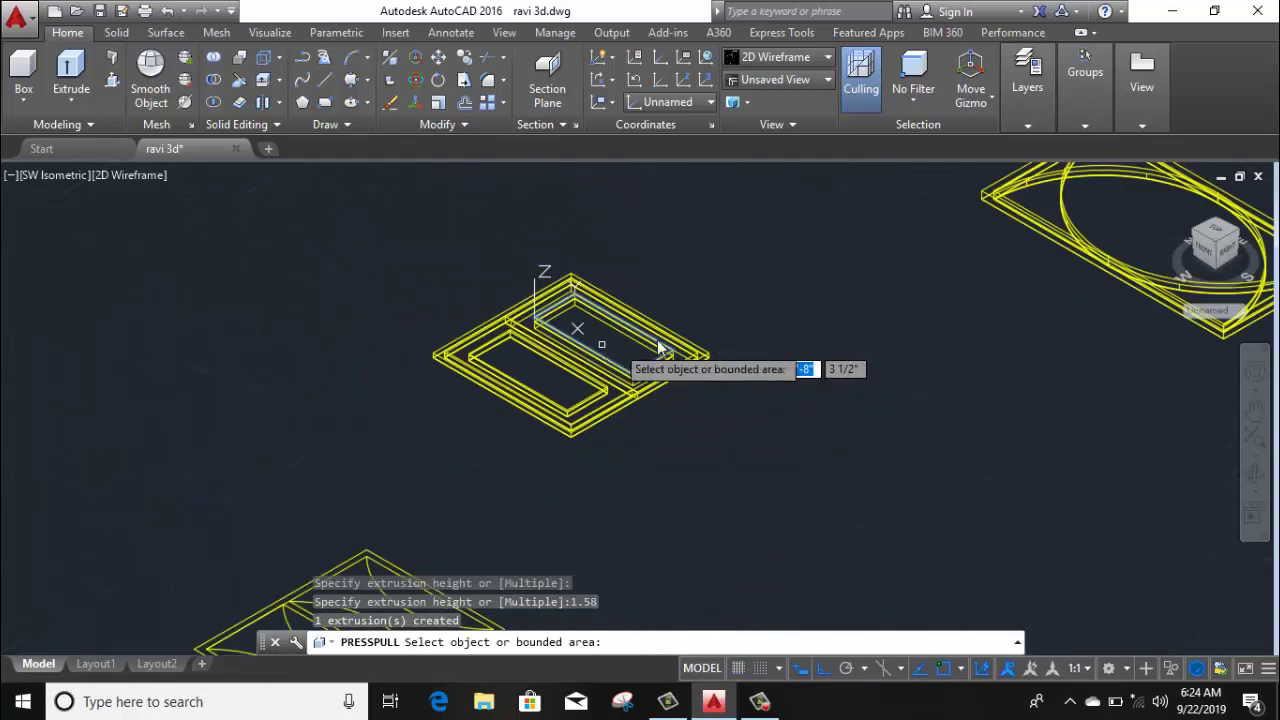
# Press-pull the first two curved panel regions up by a height of 2
pyautogui.moveTo(593, 443)
pyautogui.mouseDown(button='middle')
pyautogui.moveTo(571, 409)
pyautogui.moveTo(575, 333)
pyautogui.mouseUp(button='middle')
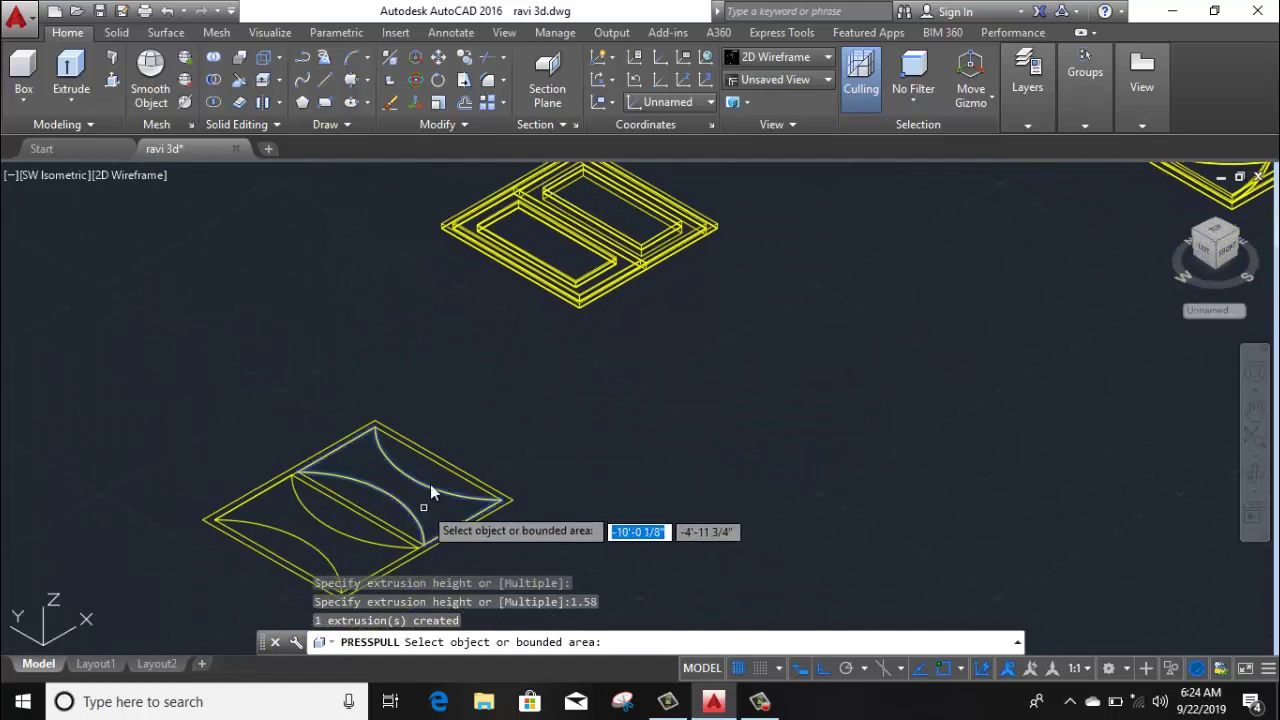
pyautogui.moveTo(430, 484); pyautogui.dragTo(457, 422, button='middle')
pyautogui.scroll(3, 457, 420)
pyautogui.click(459, 420)
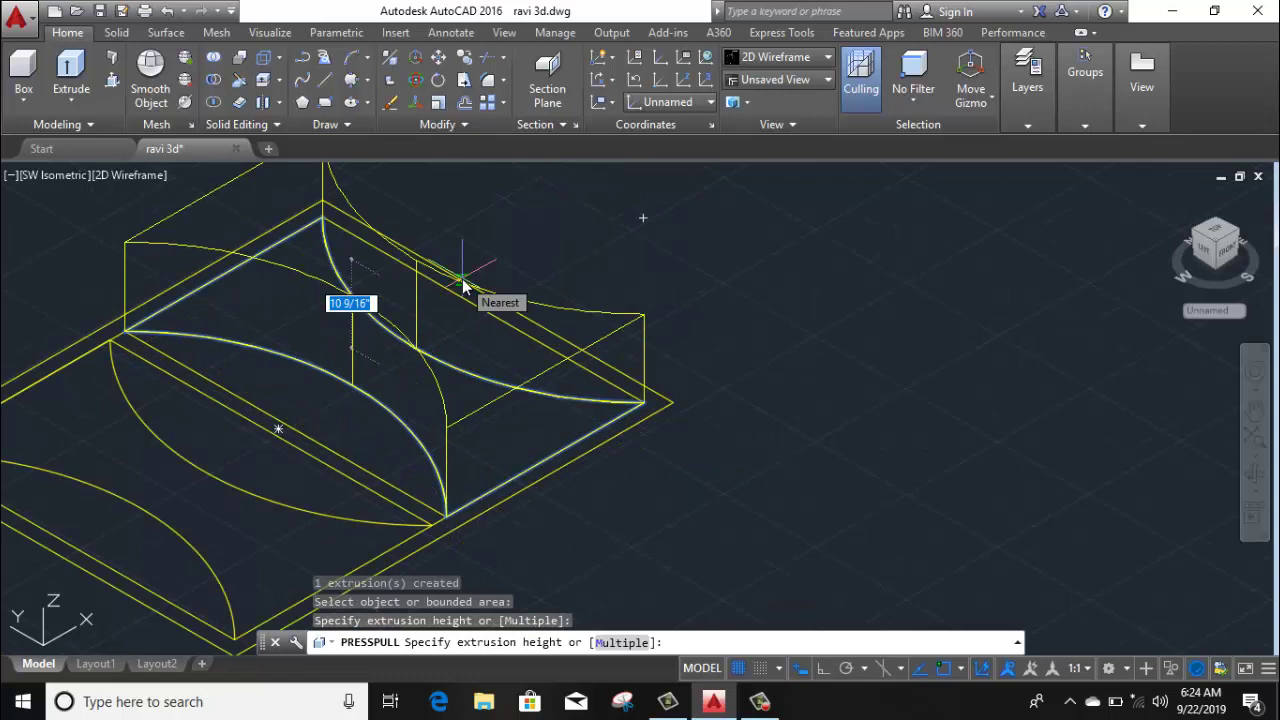
pyautogui.write('2')
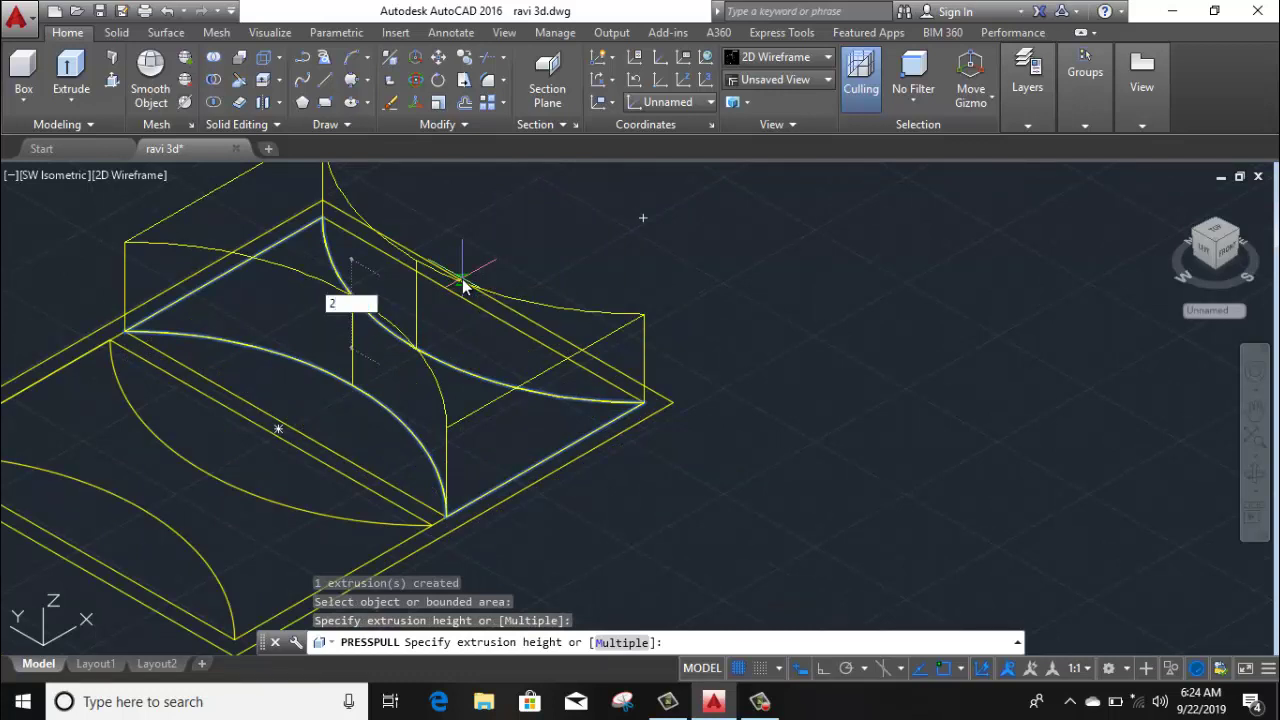
pyautogui.press('Return')
pyautogui.scroll(-3, 446, 282)
pyautogui.scroll(2, 260, 400)
pyautogui.scroll(1, 306, 426)
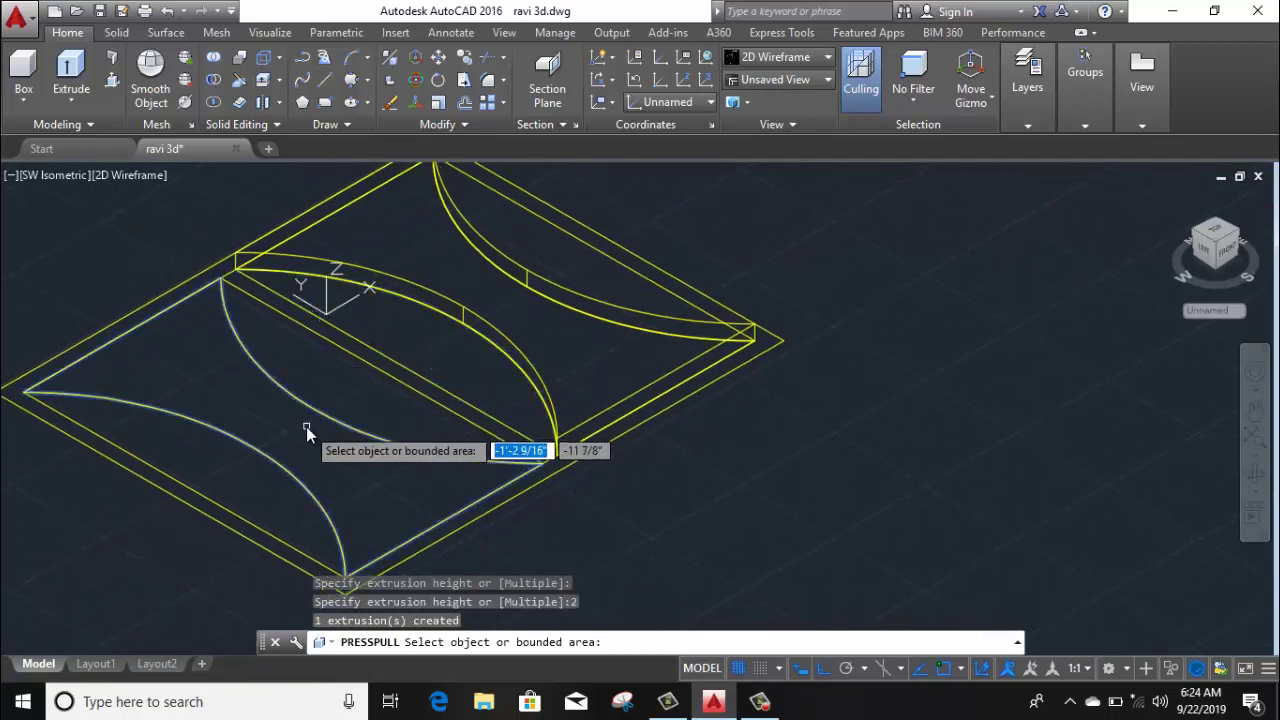
pyautogui.click(306, 426)
pyautogui.write('2')
pyautogui.press('Return')
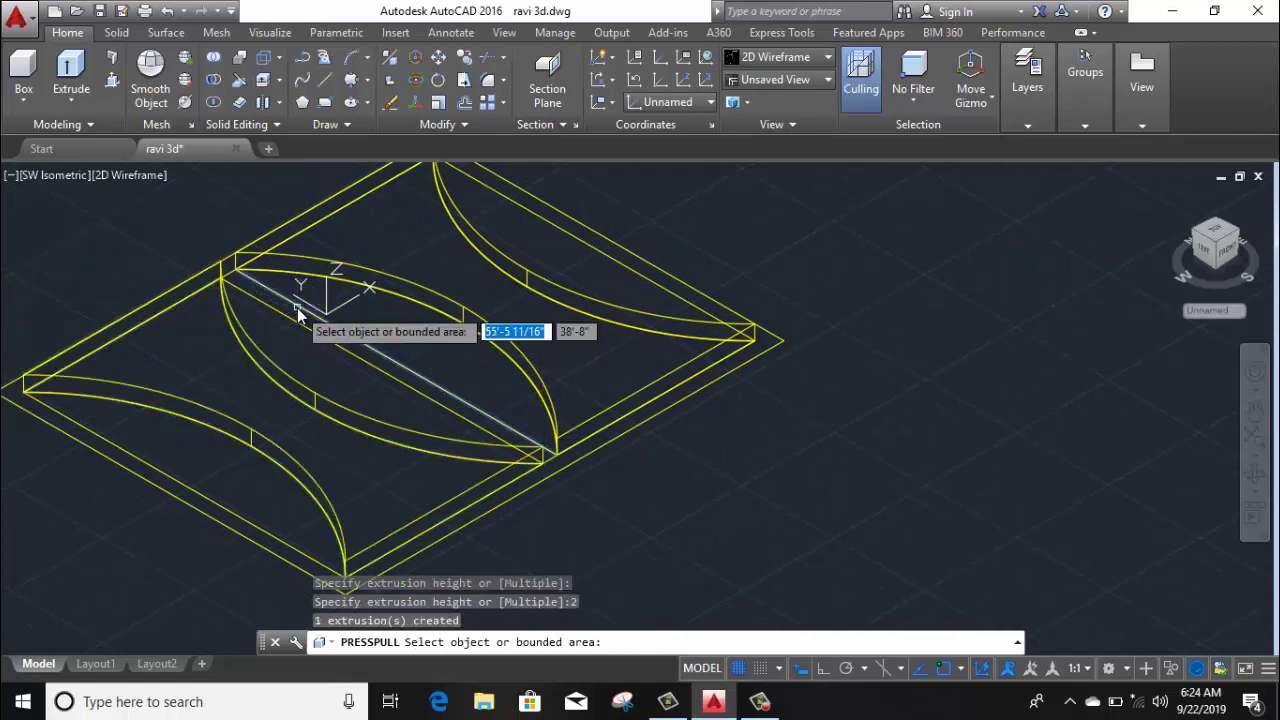
# Press-pull the lower region, central lens, side strip and upper-right region, the last two by 1
pyautogui.click(226, 466)
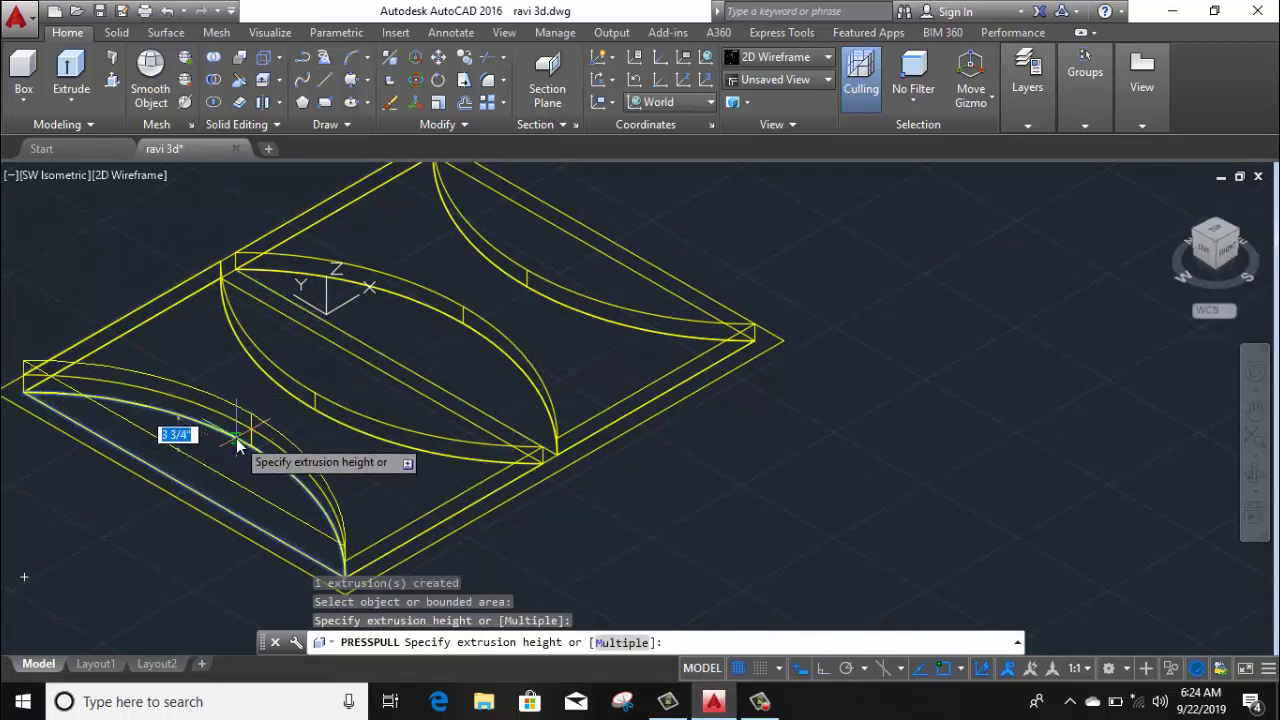
pyautogui.write('1.5')
pyautogui.press('Return')
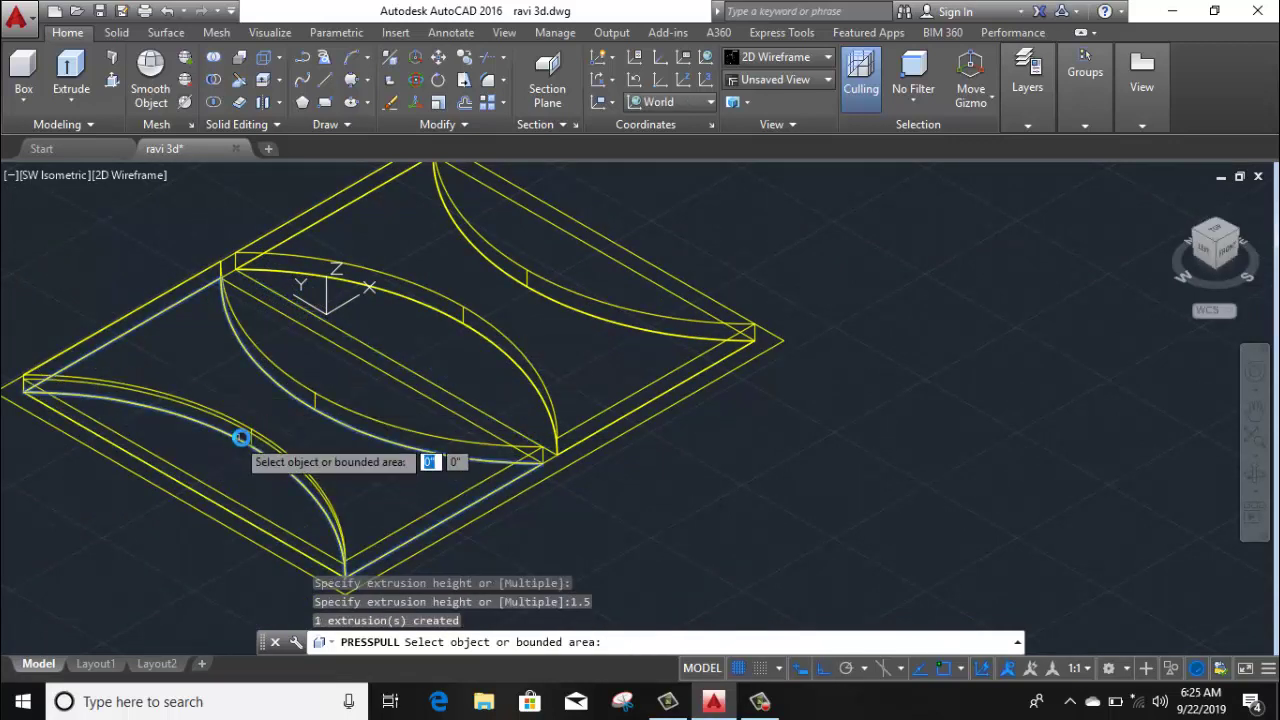
pyautogui.click(298, 365)
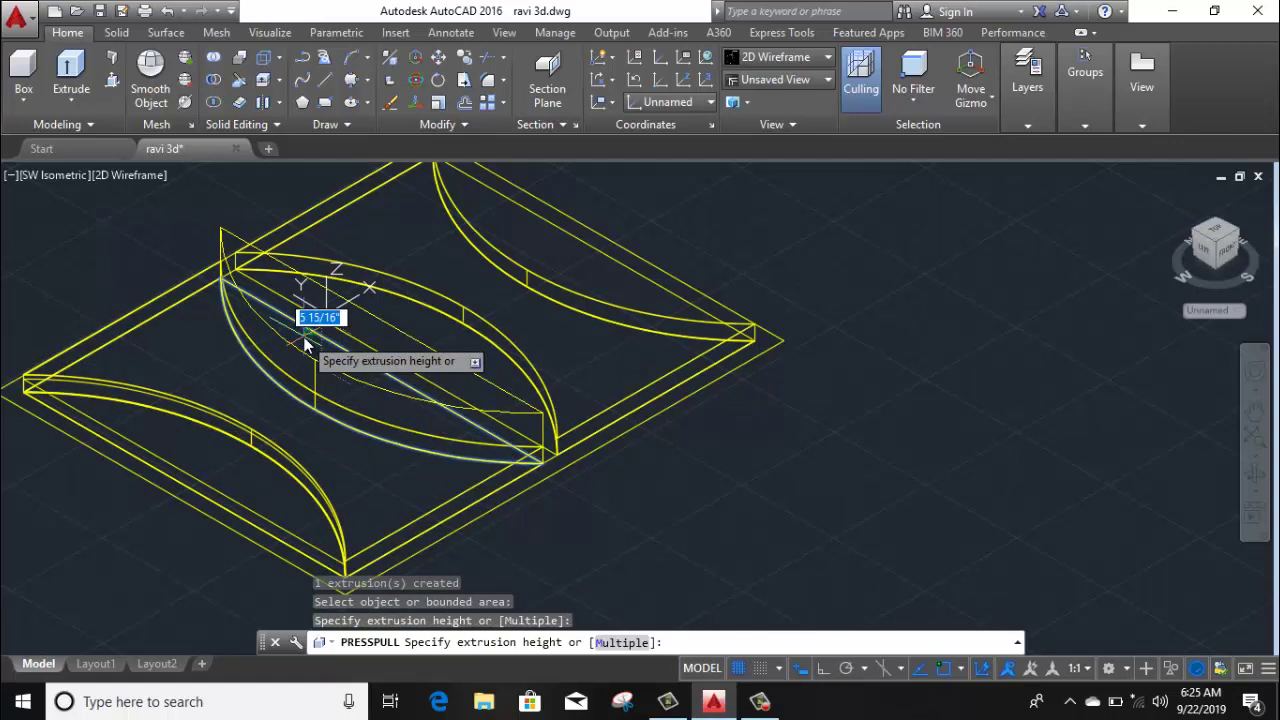
pyautogui.write('1.5')
pyautogui.press('Return')
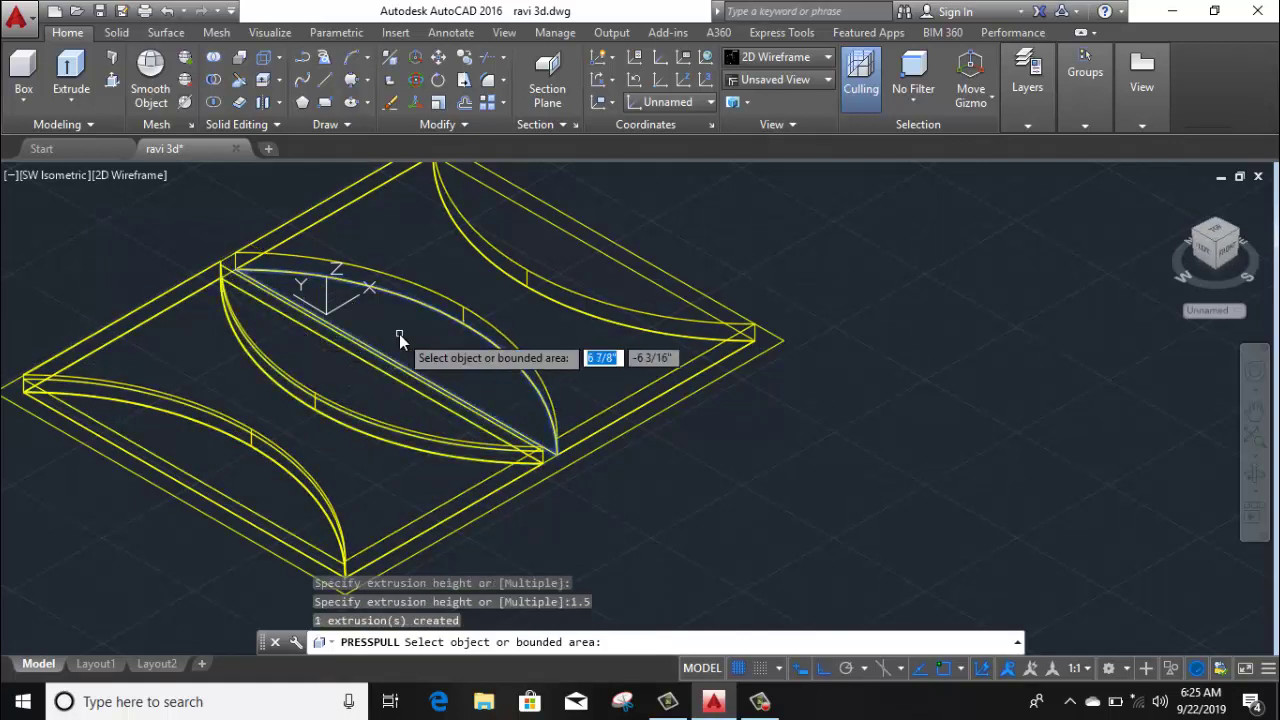
pyautogui.click(399, 334)
pyautogui.write('1.5')
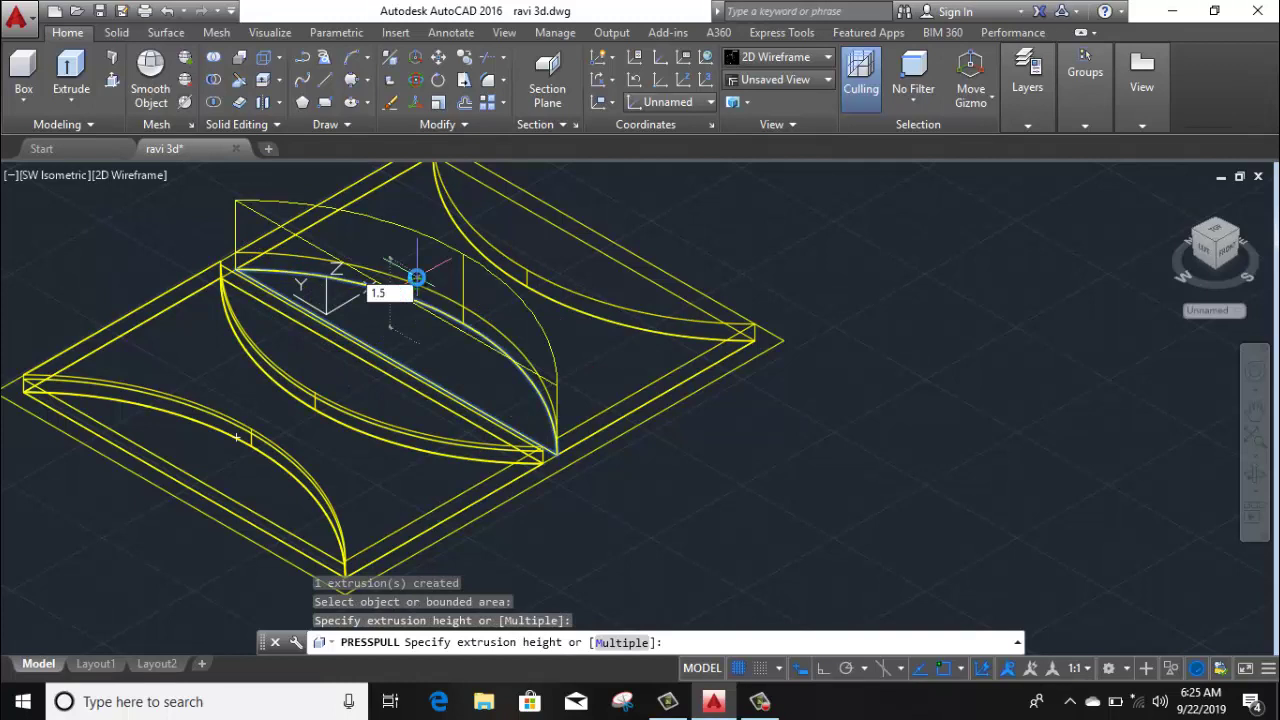
pyautogui.press('Return')
pyautogui.click(560, 245)
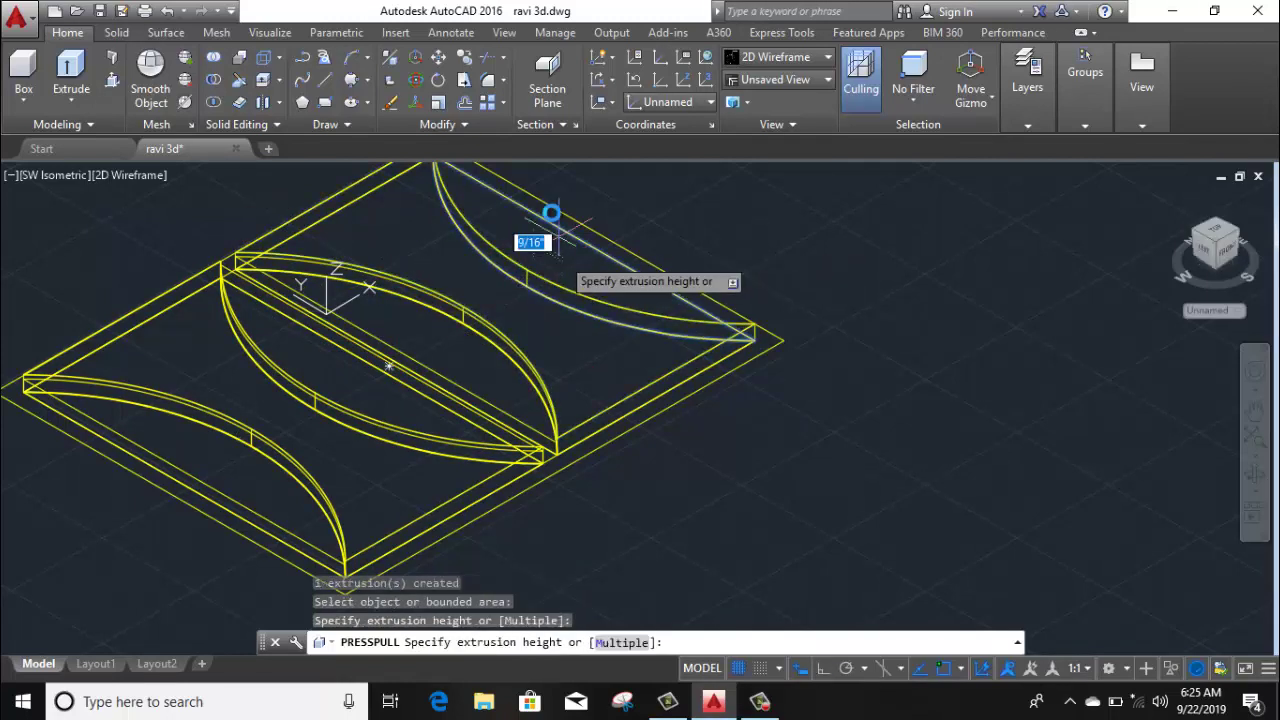
pyautogui.write('1.5')
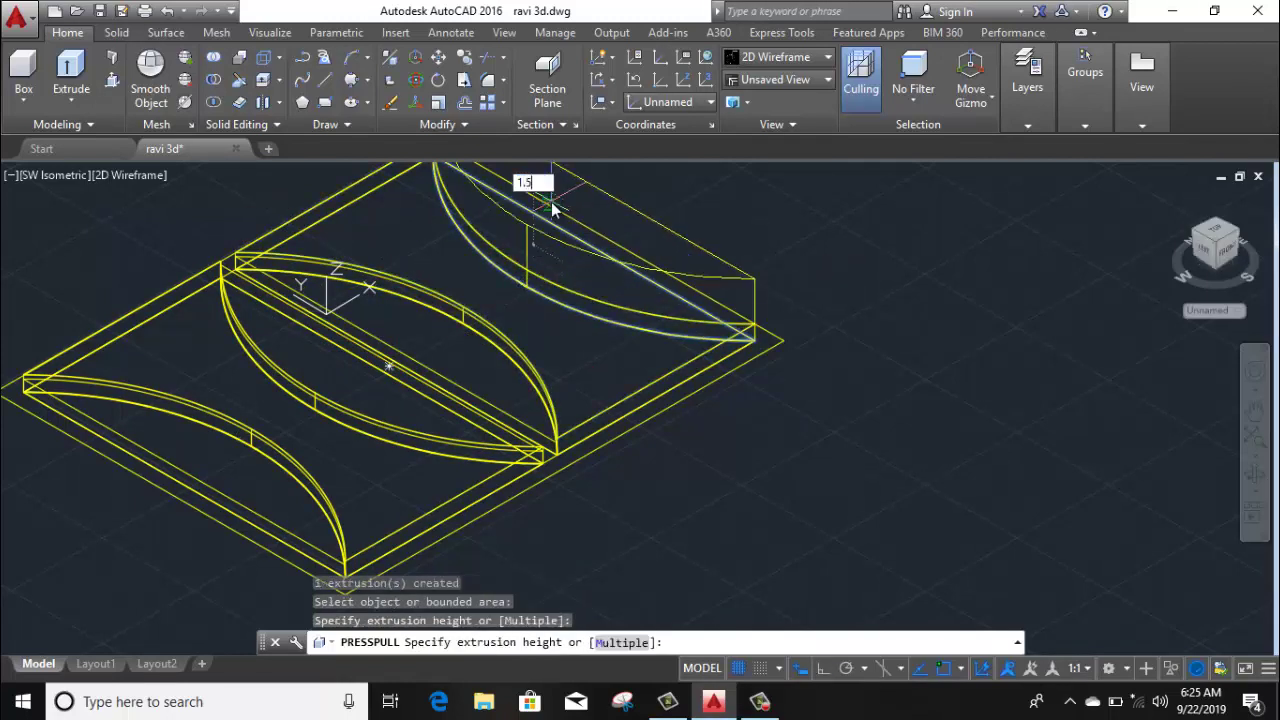
pyautogui.press('Return')
# Pull the plate's corner area up 1 and another bounded area up 2, then end PRESSPULL
pyautogui.moveTo(457, 428); pyautogui.dragTo(500, 334, button='middle')
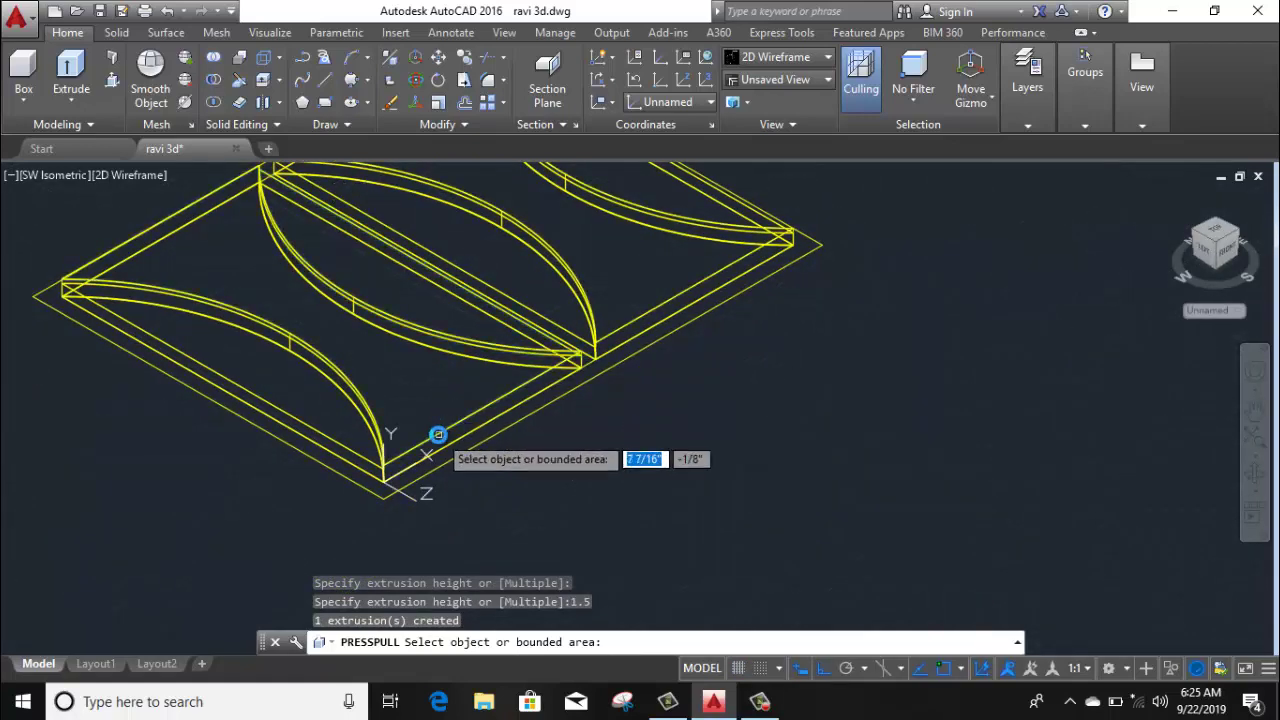
pyautogui.scroll(5, 591, 349)
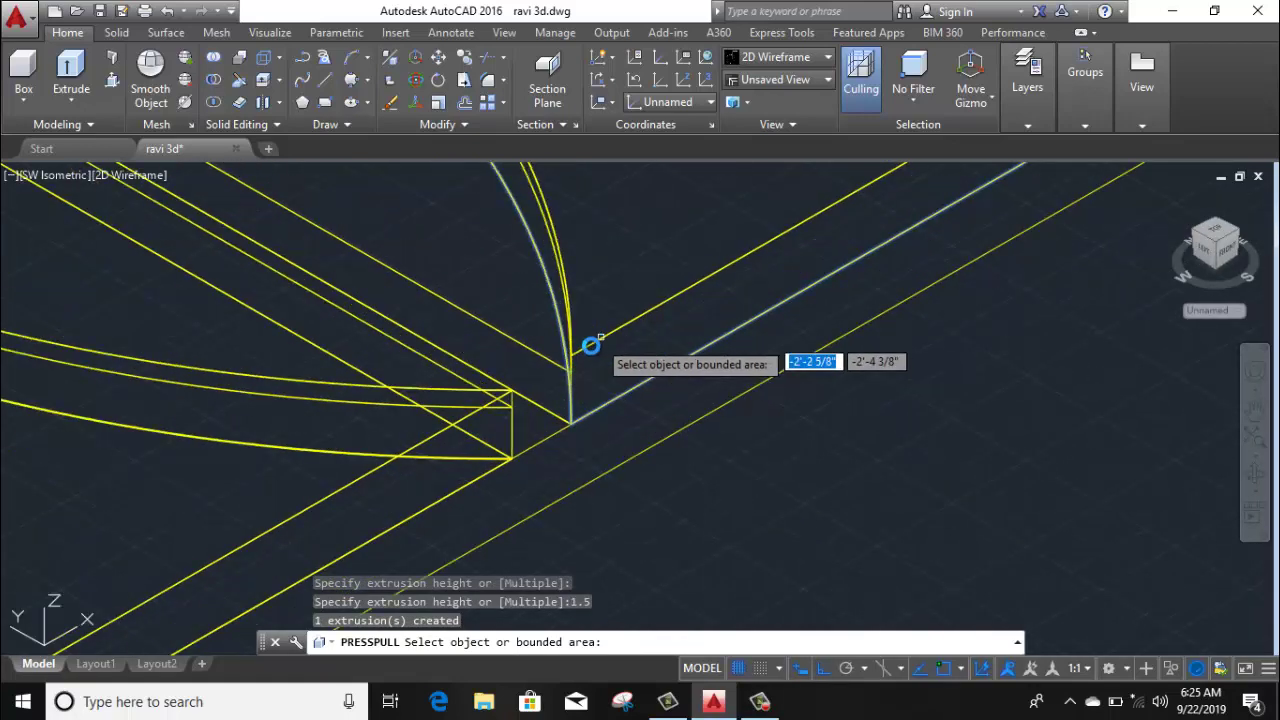
pyautogui.click(534, 418)
pyautogui.scroll(-5, 494, 294)
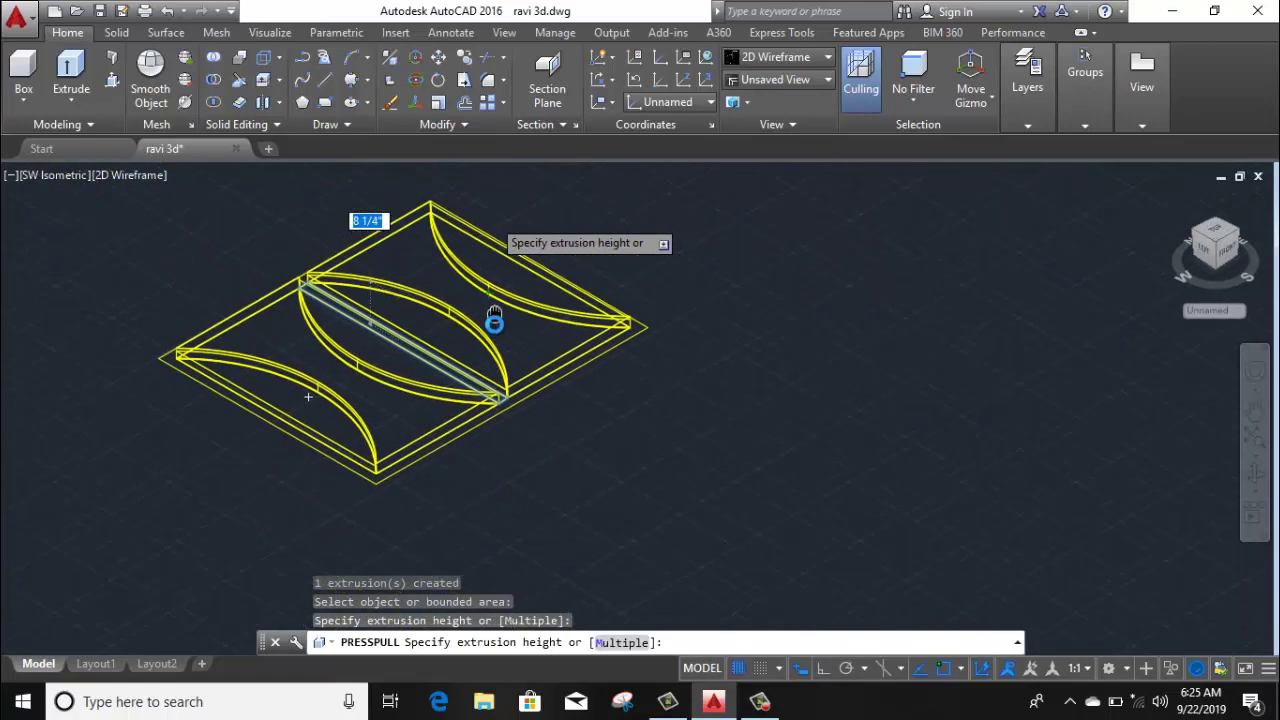
pyautogui.moveTo(494, 318); pyautogui.dragTo(496, 342, button='middle')
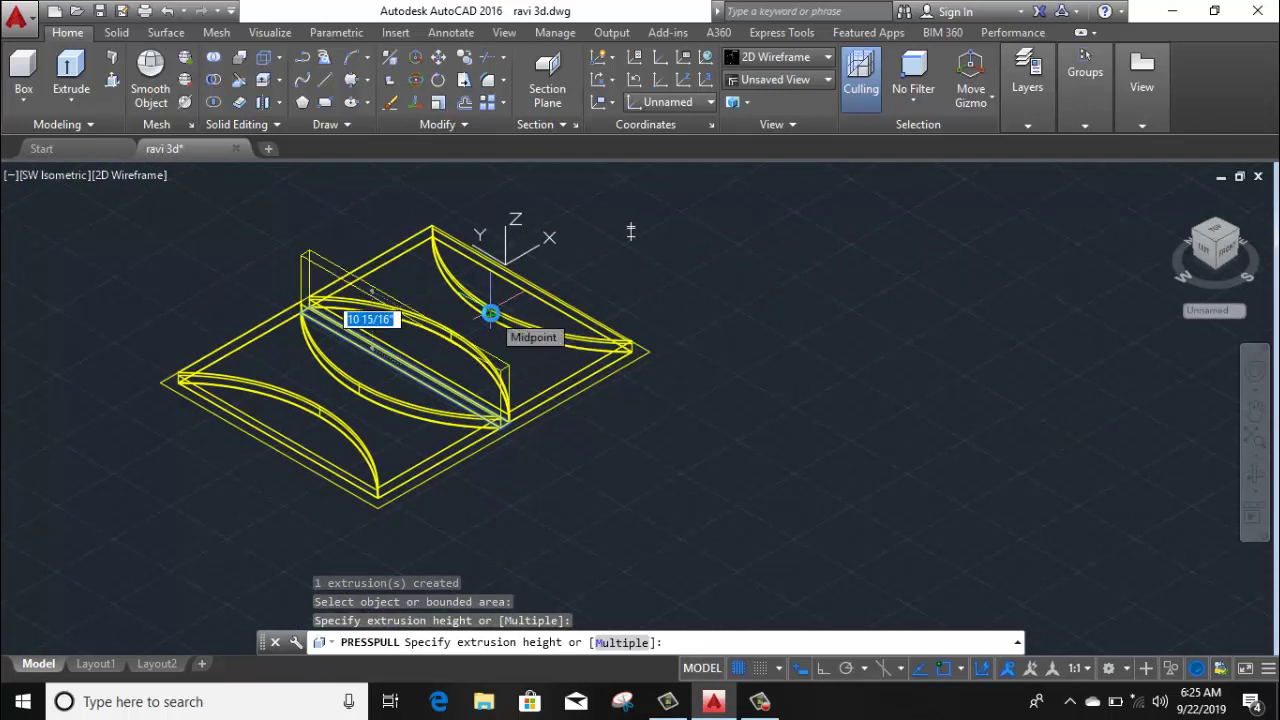
pyautogui.write('1')
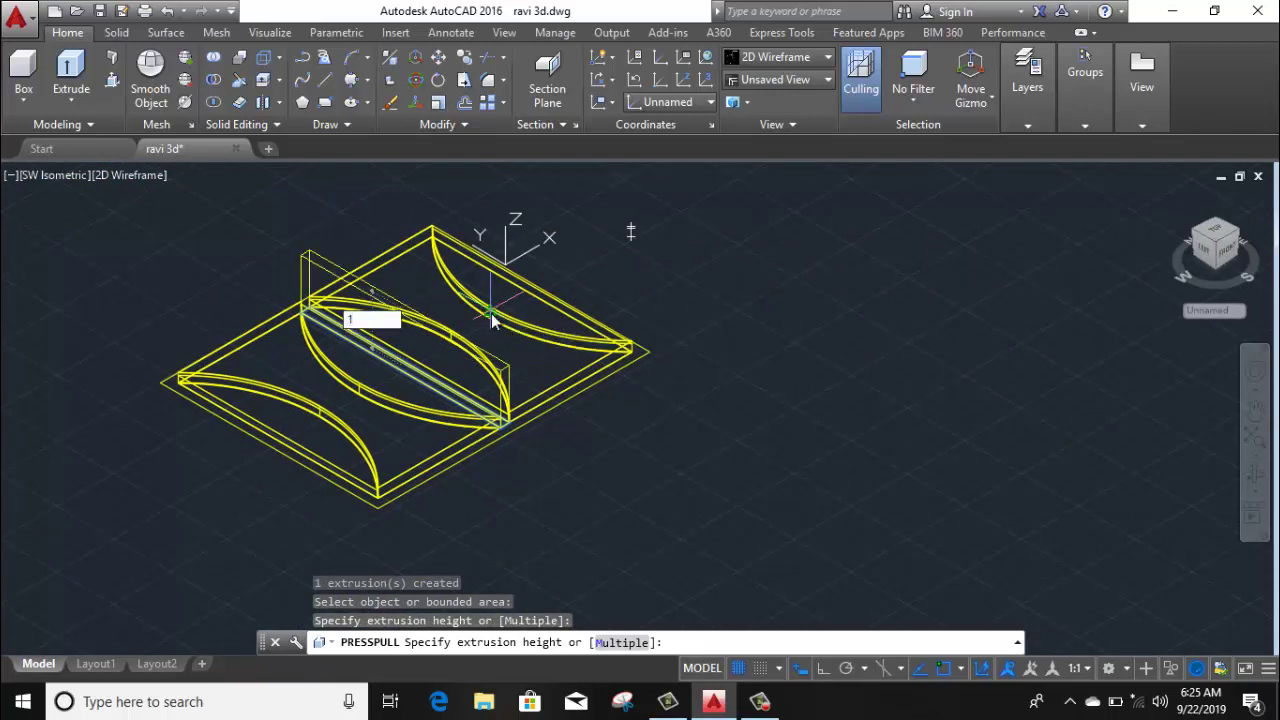
pyautogui.press('Return')
pyautogui.scroll(5, 334, 477)
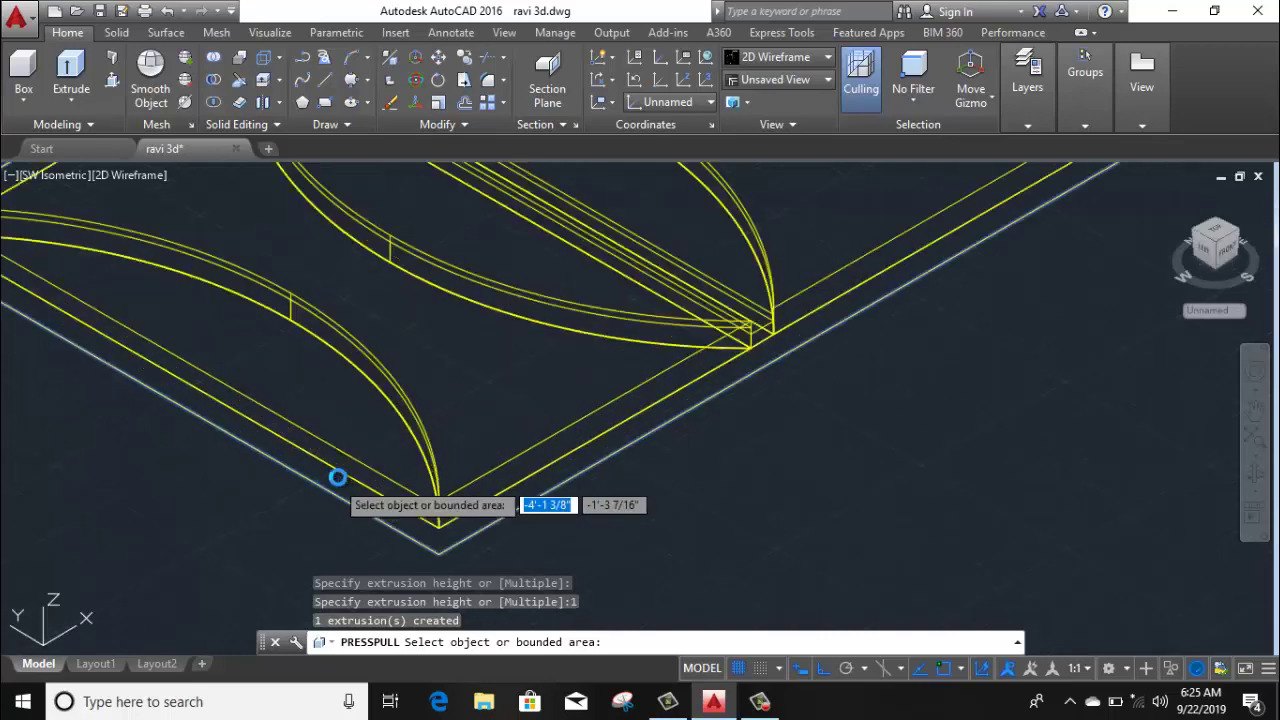
pyautogui.click(396, 516)
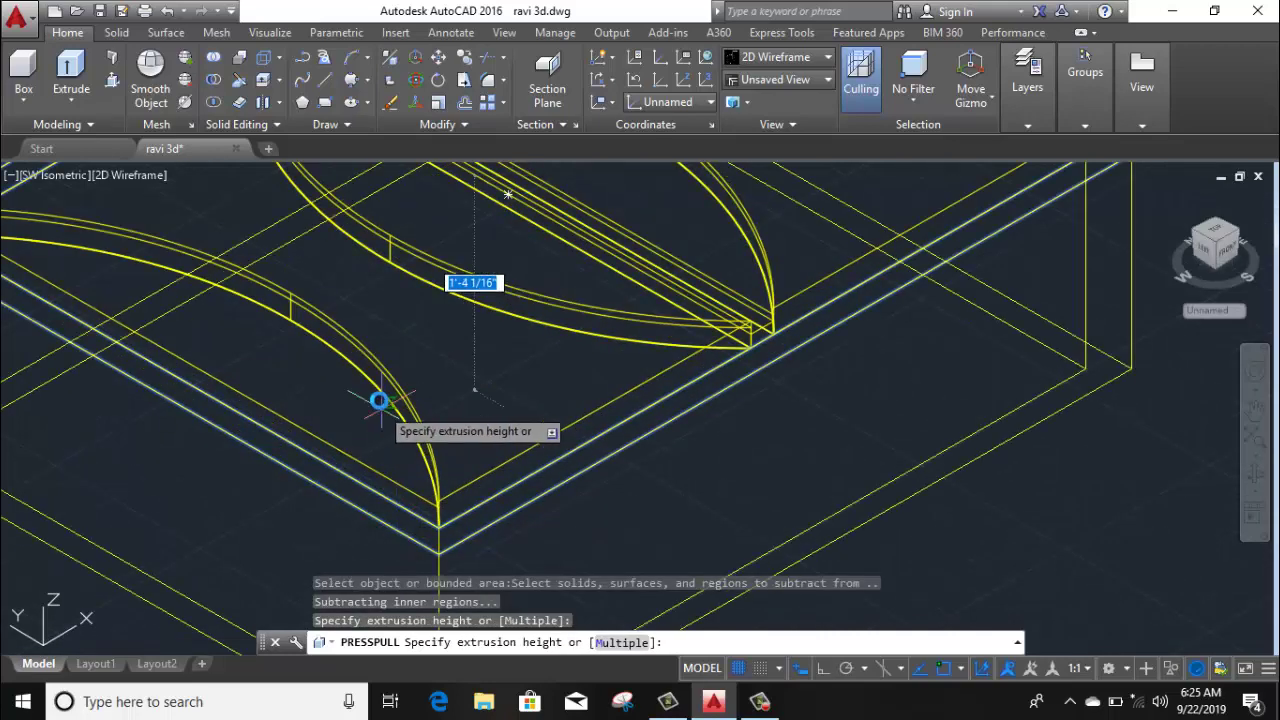
pyautogui.scroll(-5, 367, 242)
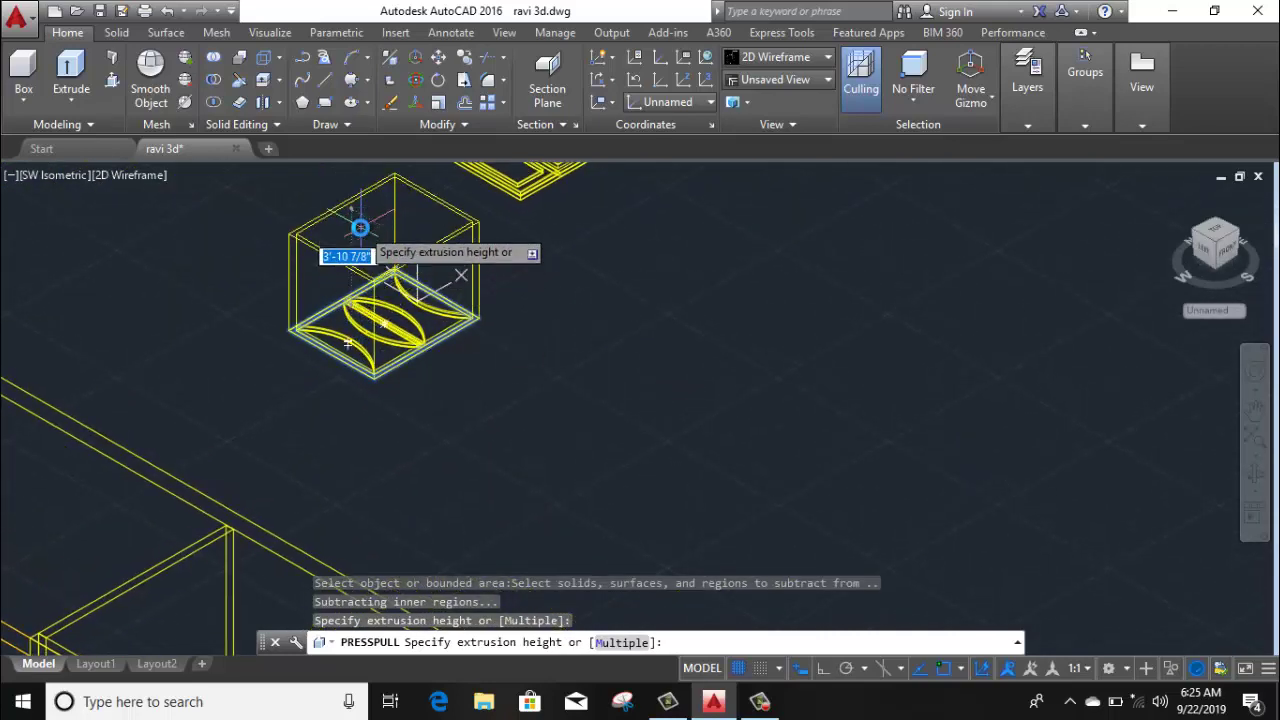
pyautogui.write('2')
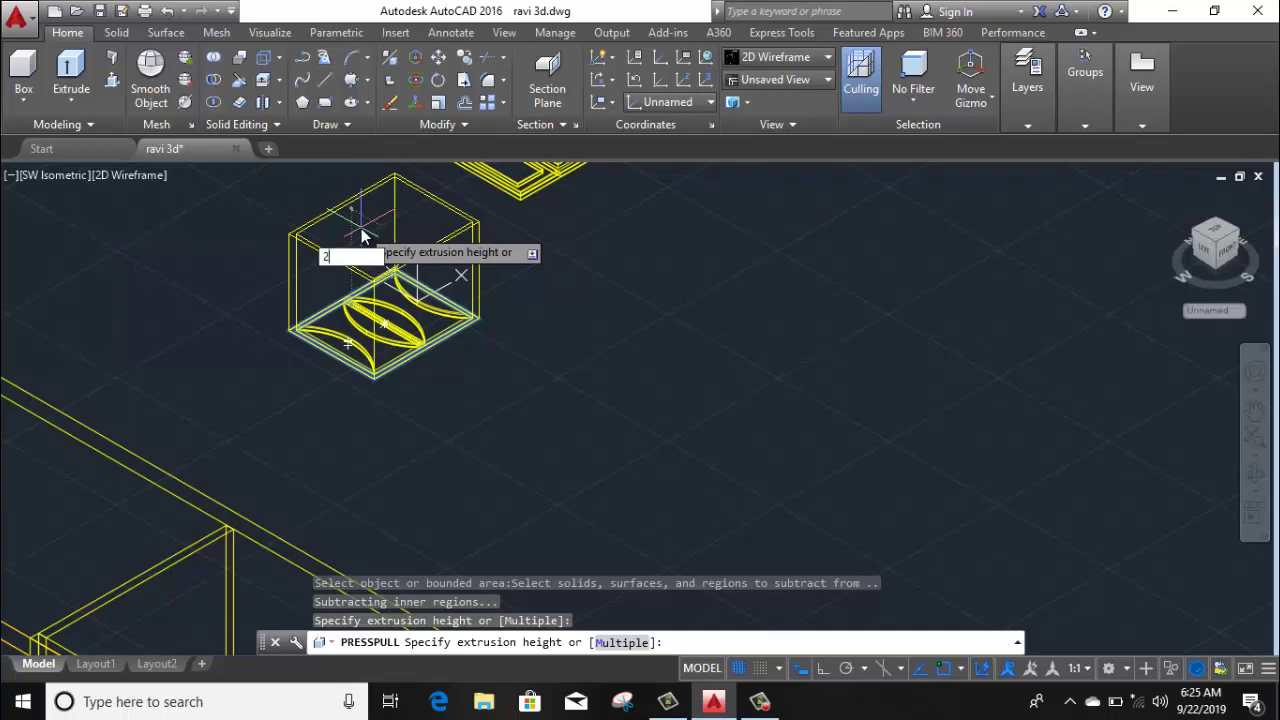
pyautogui.press('Return')
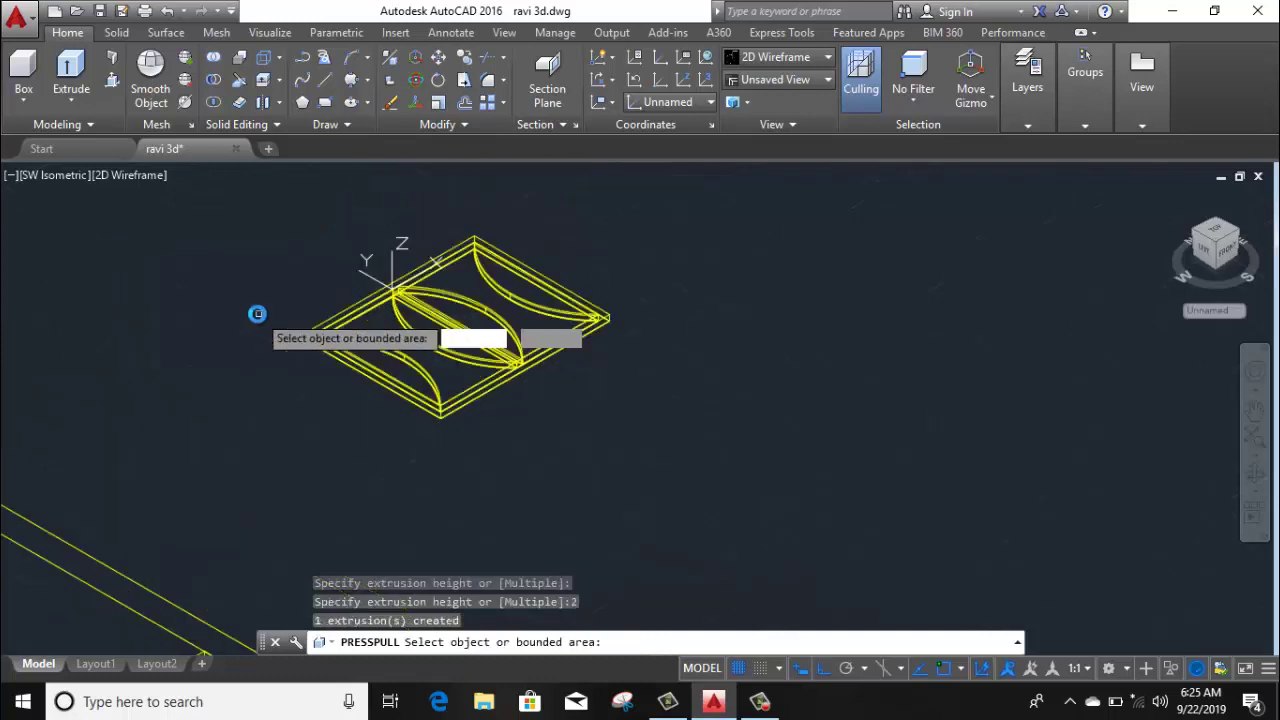
pyautogui.scroll(5, 257, 314)
pyautogui.press('Return')
pyautogui.scroll(-2, 270, 313)
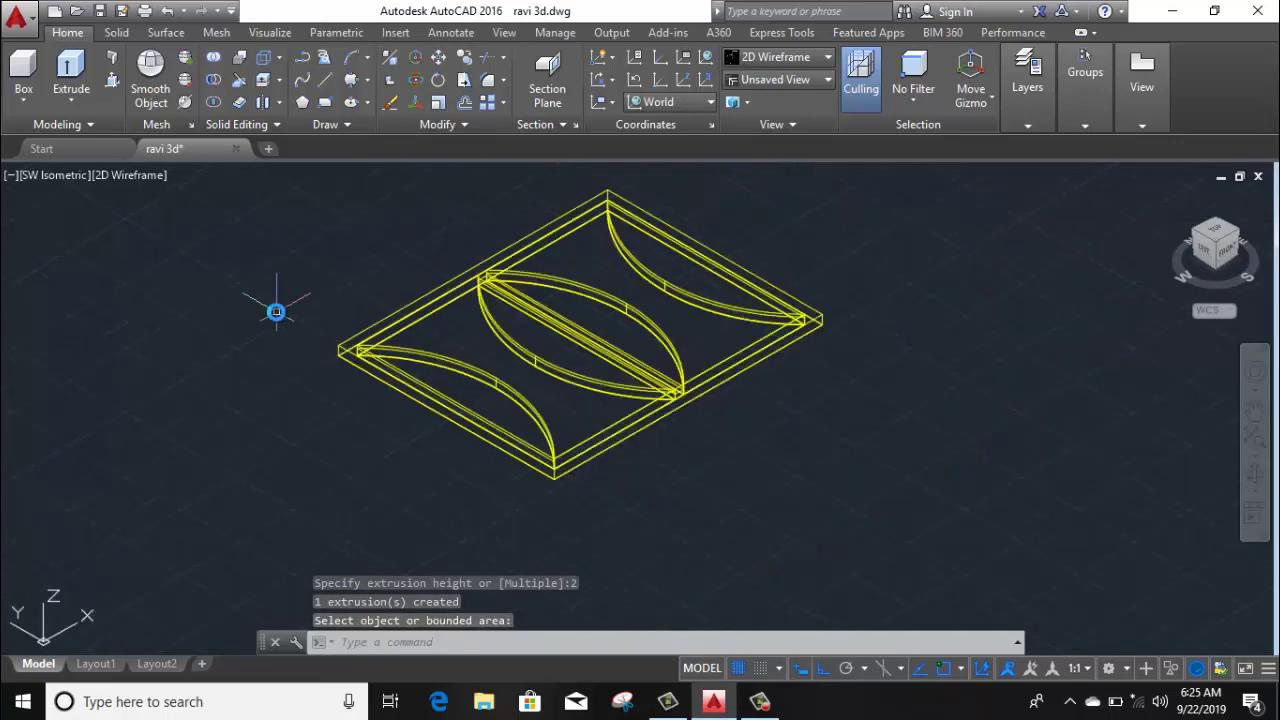
pyautogui.scroll(-3, 276, 312)
pyautogui.scroll(-7, 276, 312)
pyautogui.scroll(4, 243, 286)
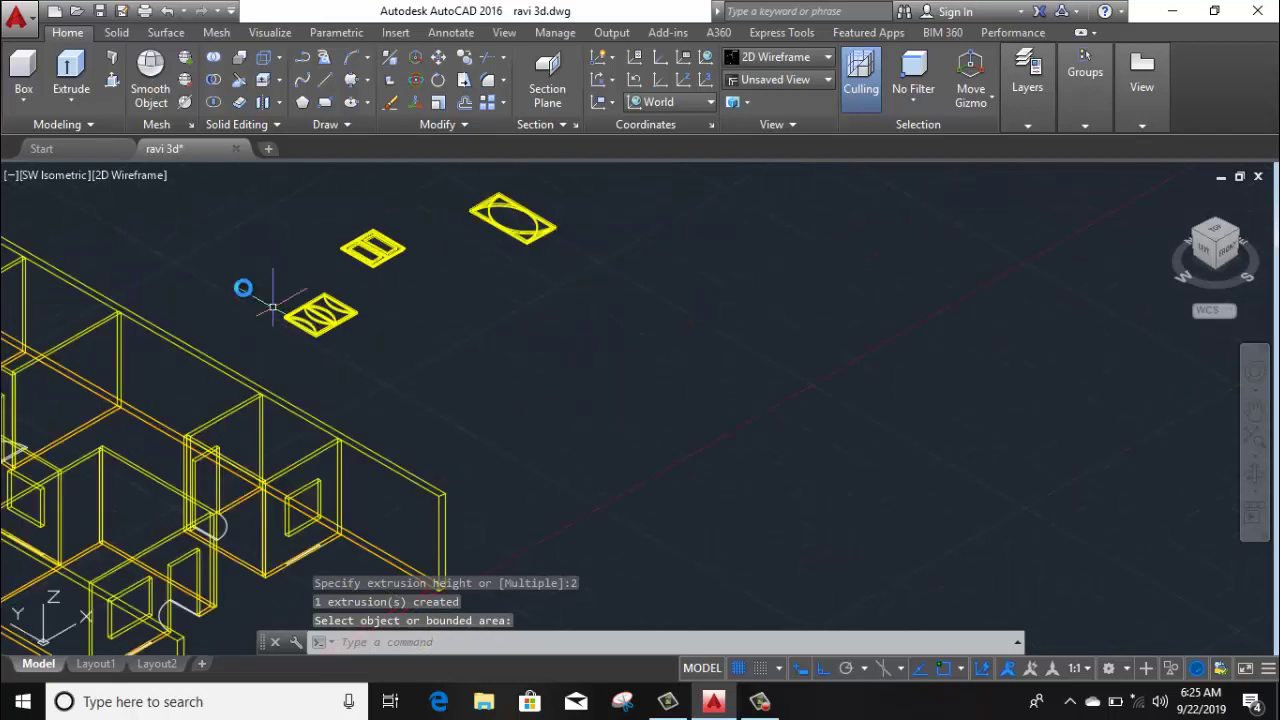
# Switch the viewport from 2D Wireframe to the Realistic visual style
pyautogui.click(147, 175)
pyautogui.click(214, 286)
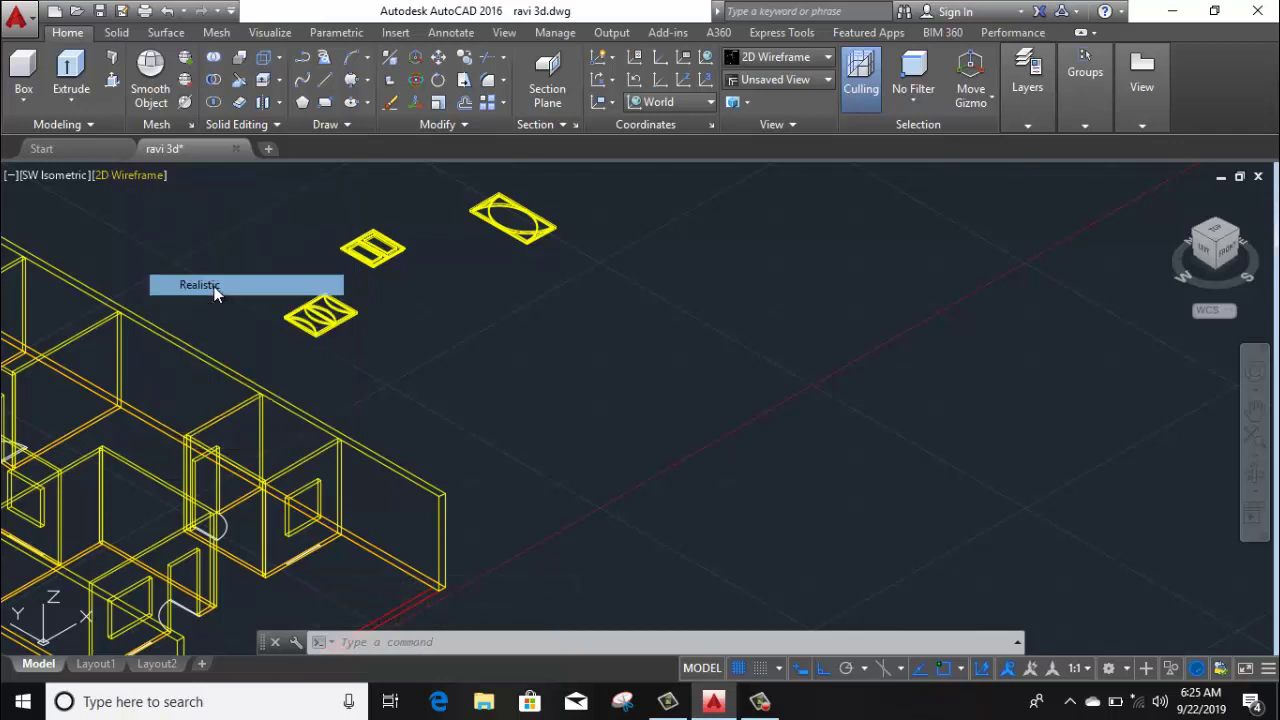
pyautogui.scroll(3, 379, 240)
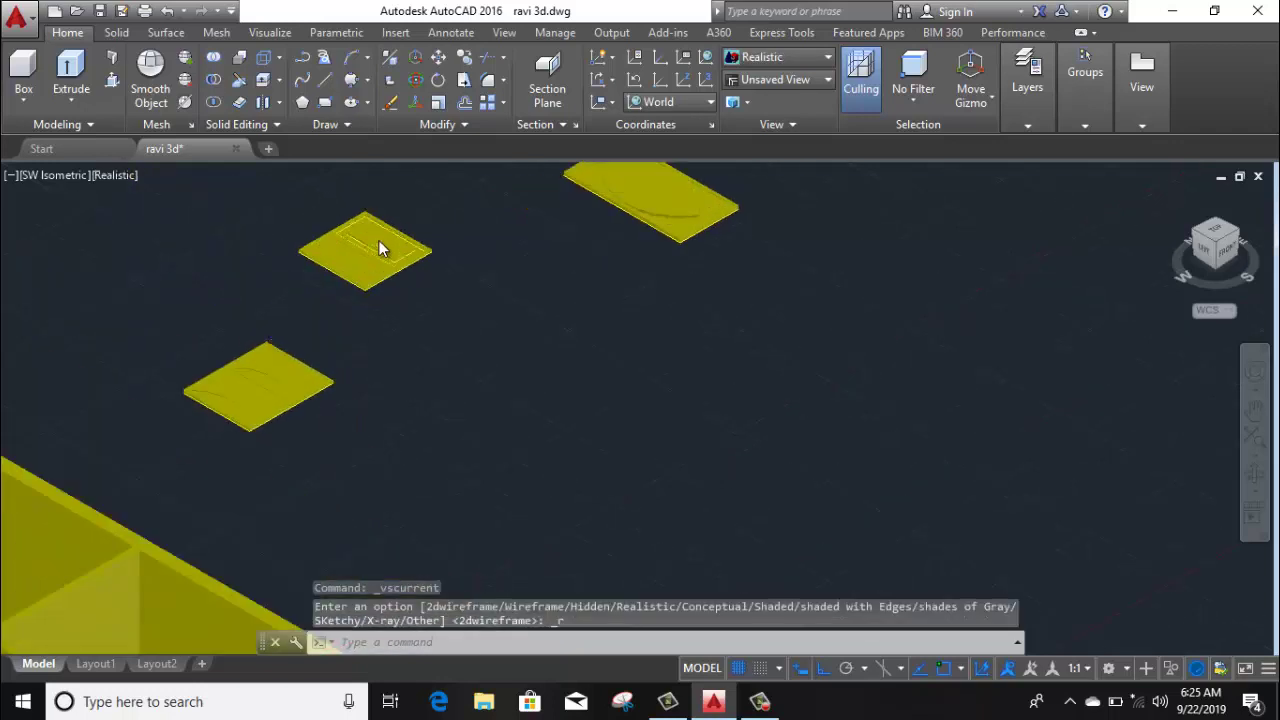
pyautogui.scroll(3, 378, 235)
pyautogui.scroll(2, 378, 235)
# Zoom and pan around the shaded house and panel plates to inspect them
pyautogui.moveTo(472, 344); pyautogui.dragTo(493, 444, button='middle')
pyautogui.scroll(-2, 488, 393)
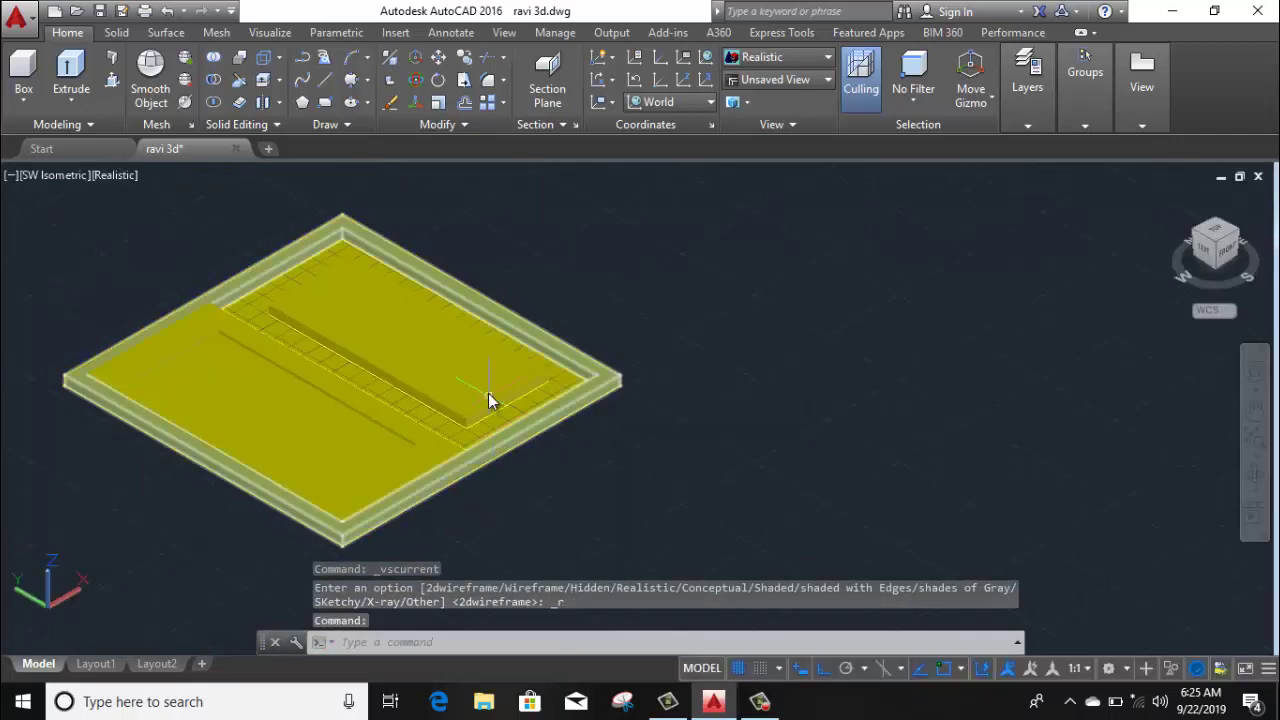
pyautogui.scroll(-3, 484, 381)
pyautogui.press('Escape')
pyautogui.scroll(2, 856, 275)
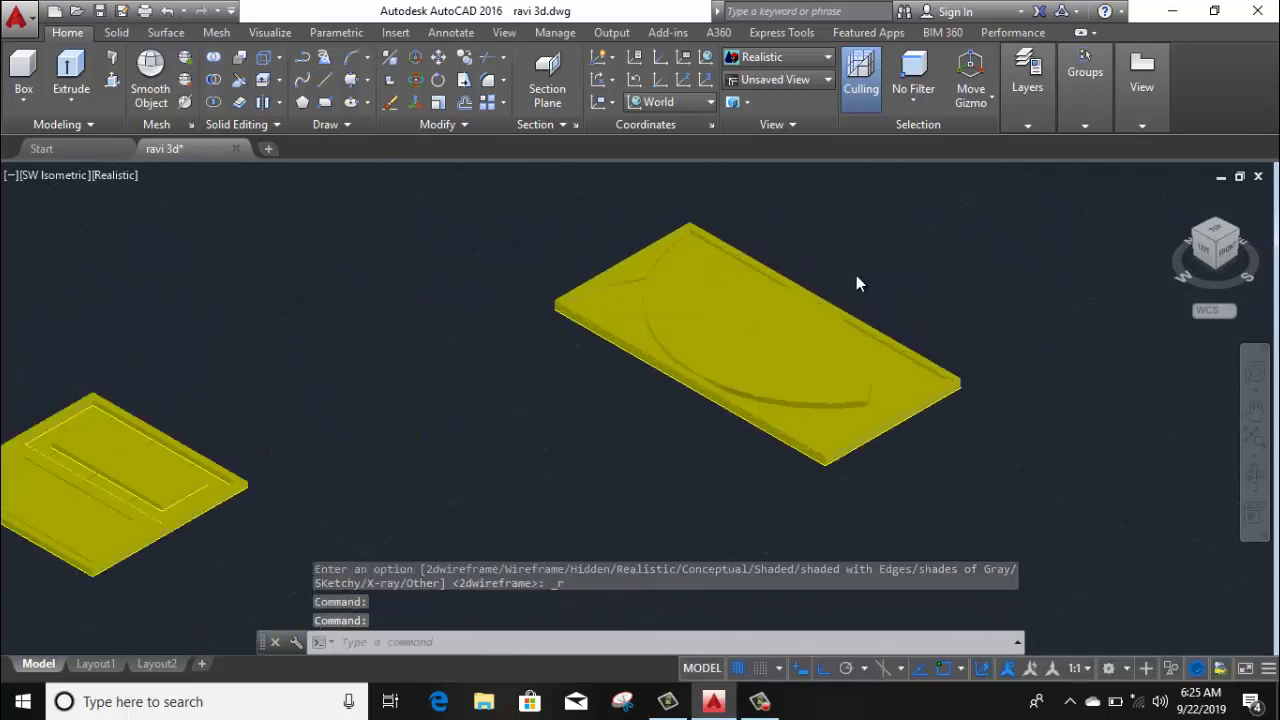
pyautogui.scroll(2, 843, 388)
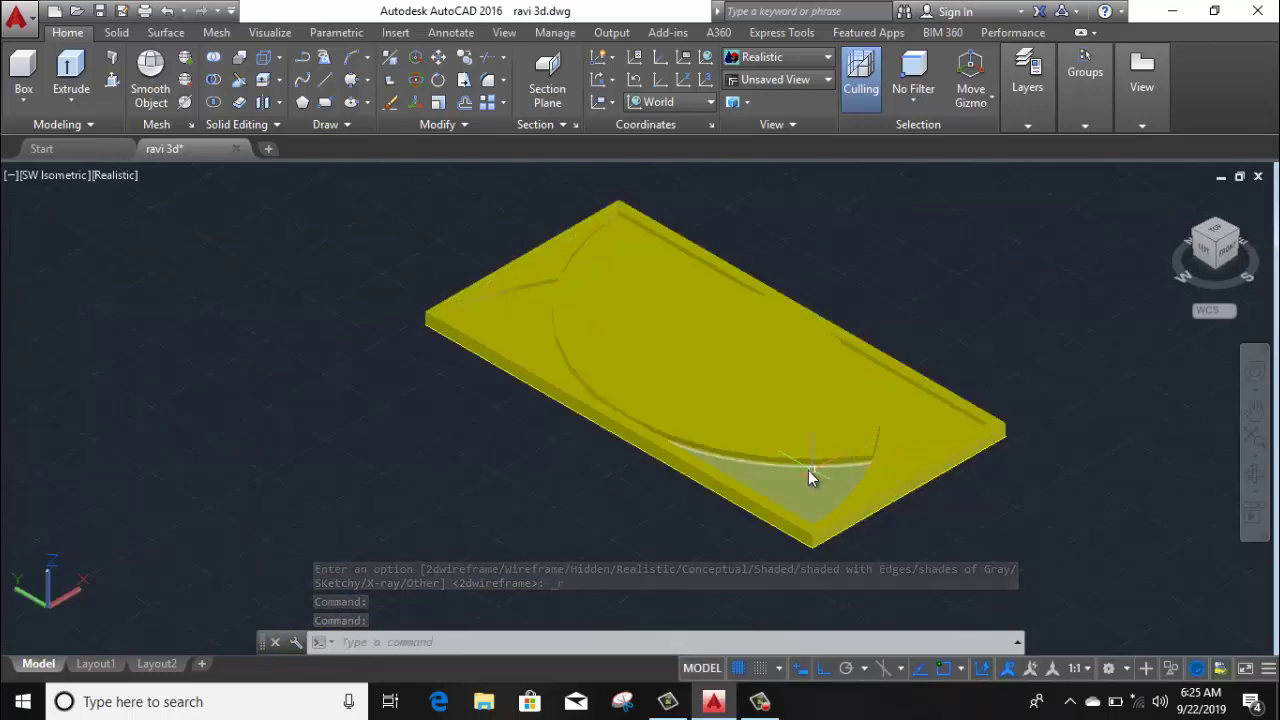
pyautogui.scroll(-4, 717, 414)
pyautogui.scroll(-5, 744, 370)
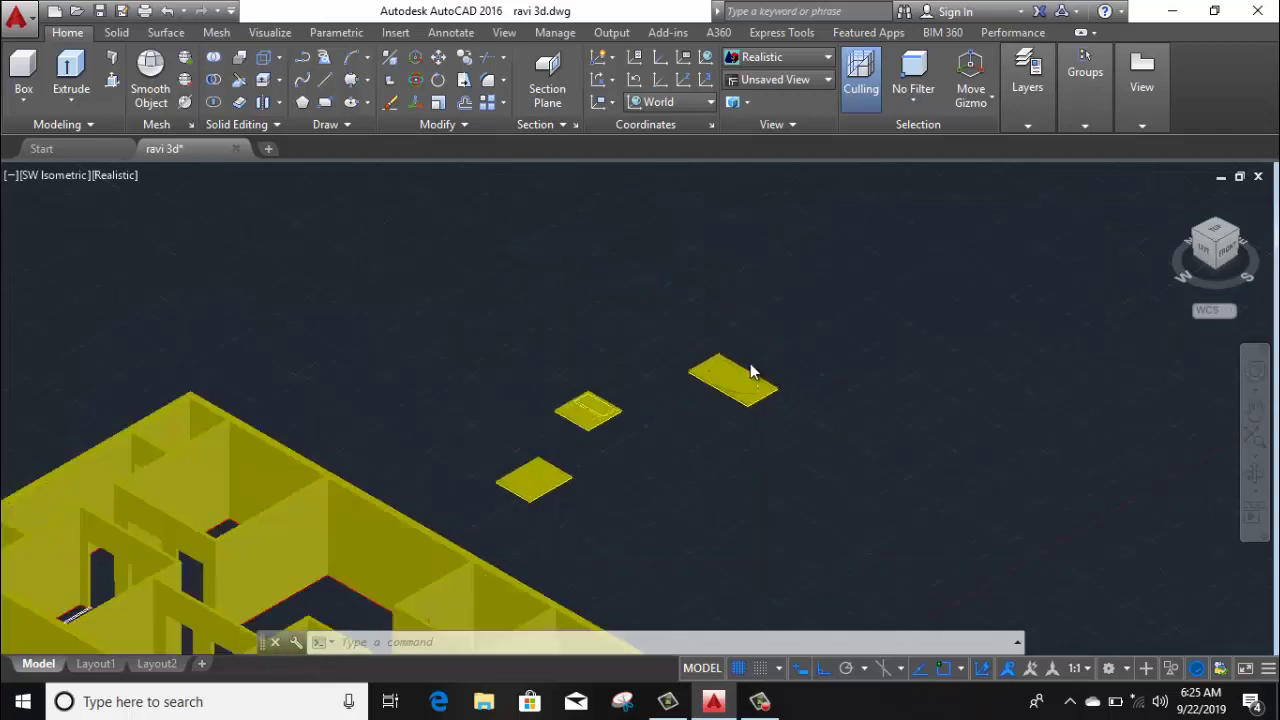
pyautogui.scroll(-2, 750, 363)
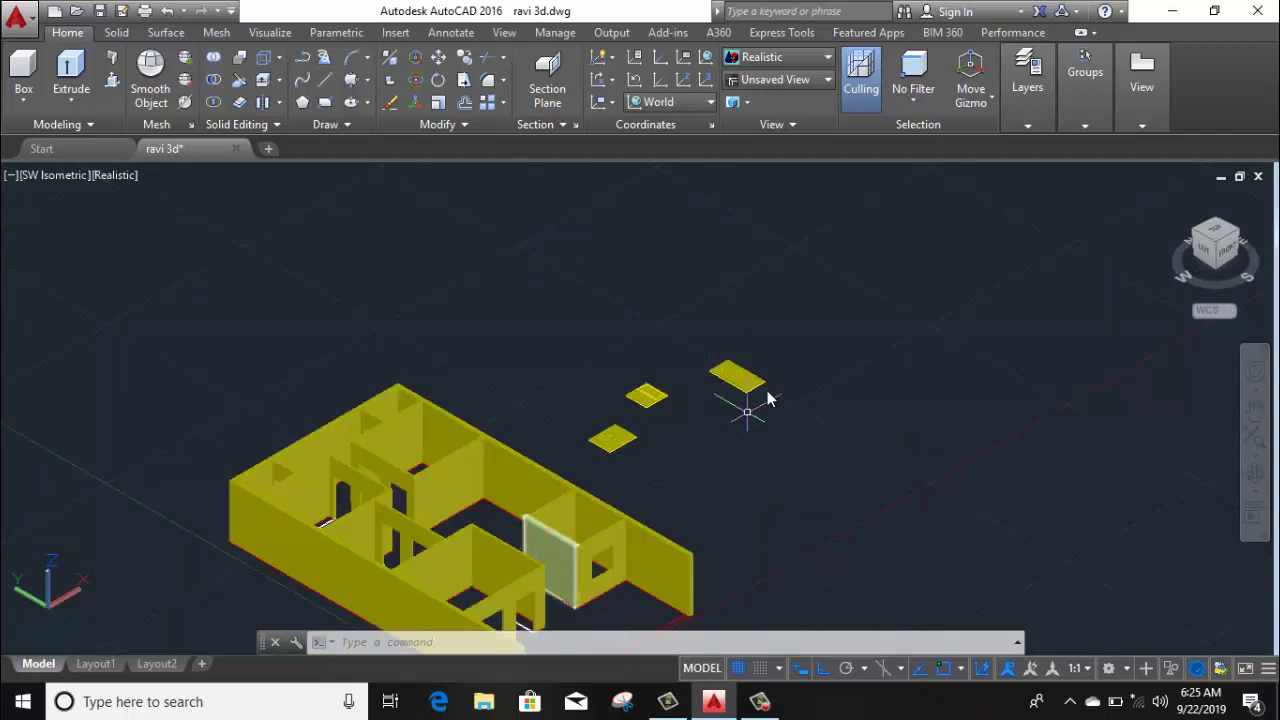
pyautogui.moveTo(748, 358); pyautogui.dragTo(609, 309, button='middle')
pyautogui.write('m')
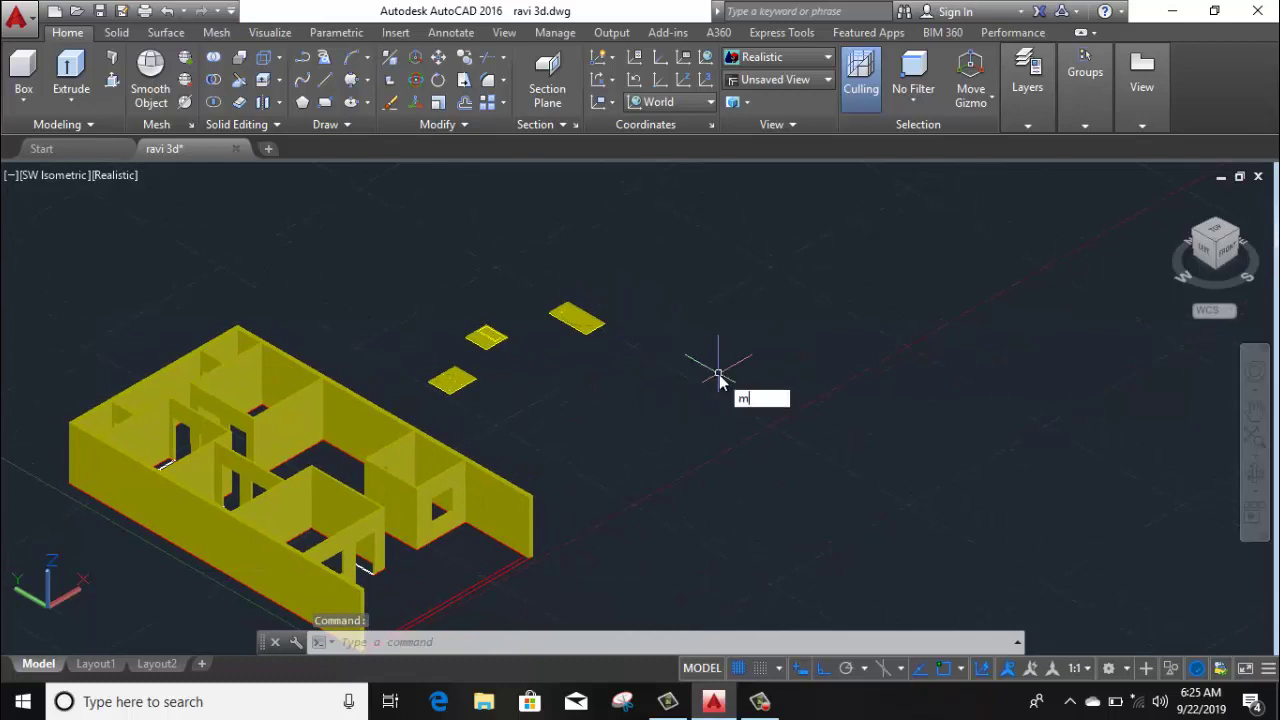
# Open the Materials Browser with MAT, then move it left and widen it to show categories
pyautogui.write('at')
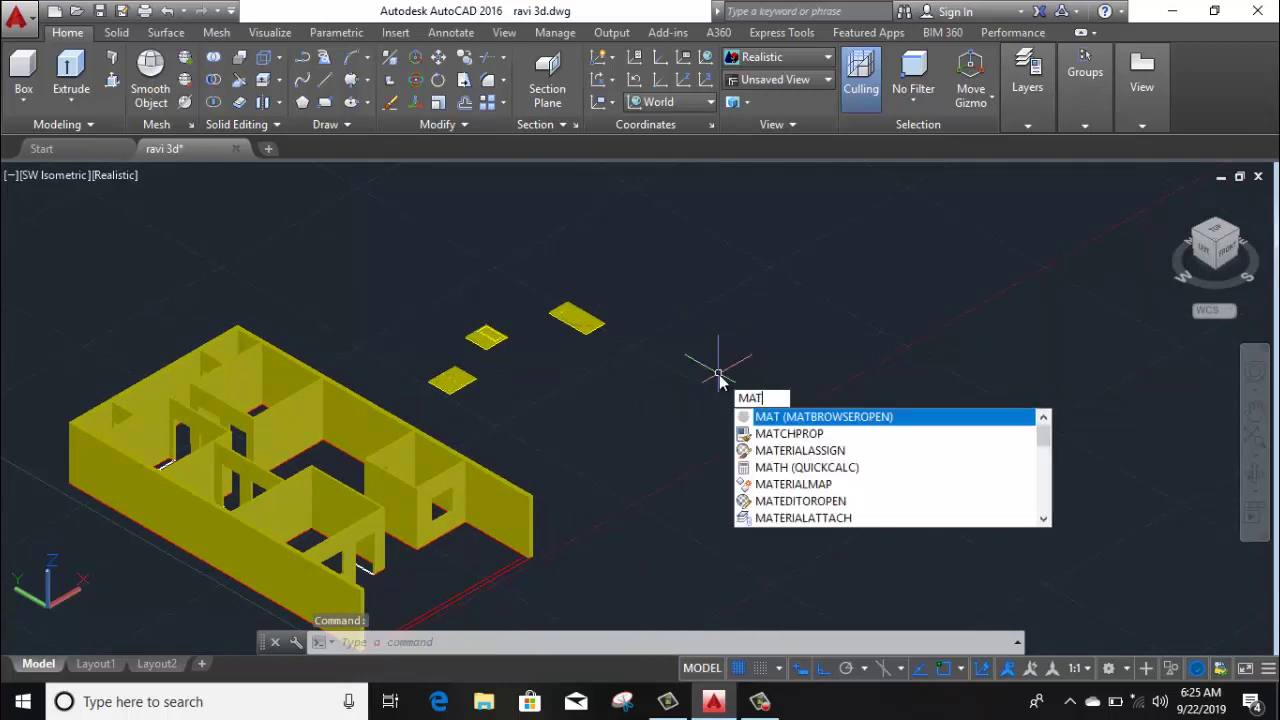
pyautogui.press('Return')
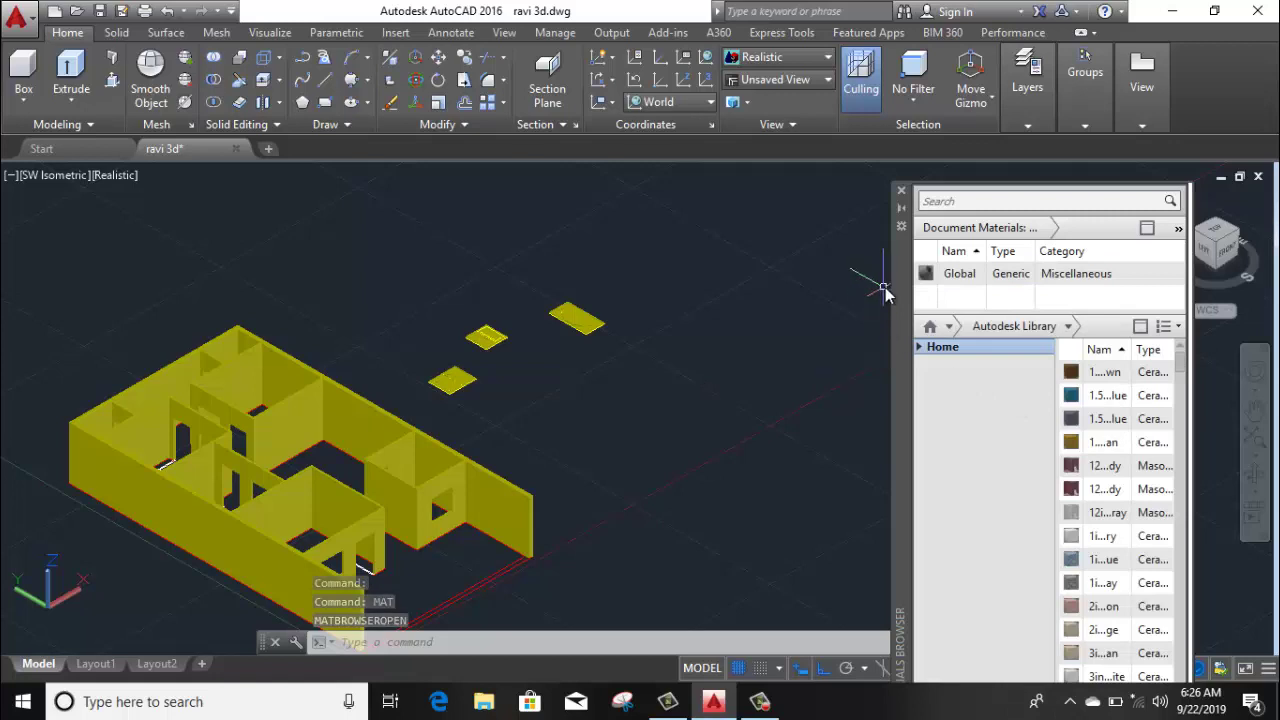
pyautogui.click(1070, 328)
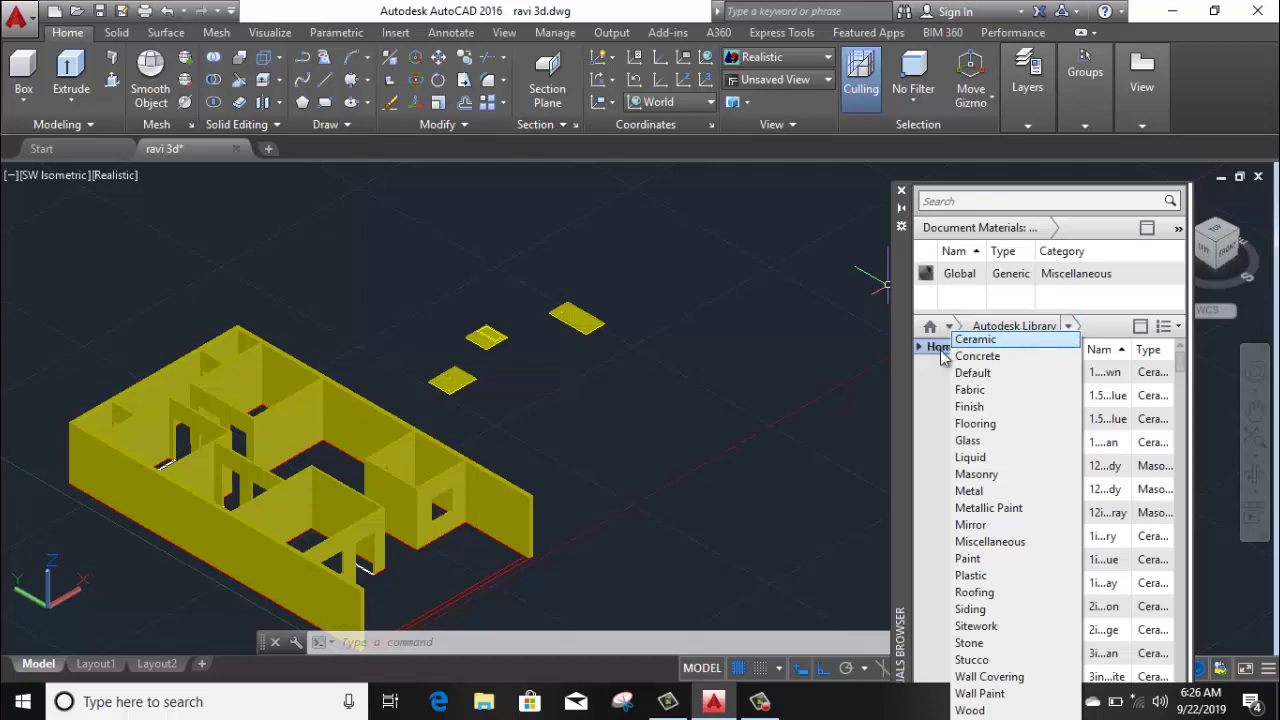
pyautogui.click(904, 361)
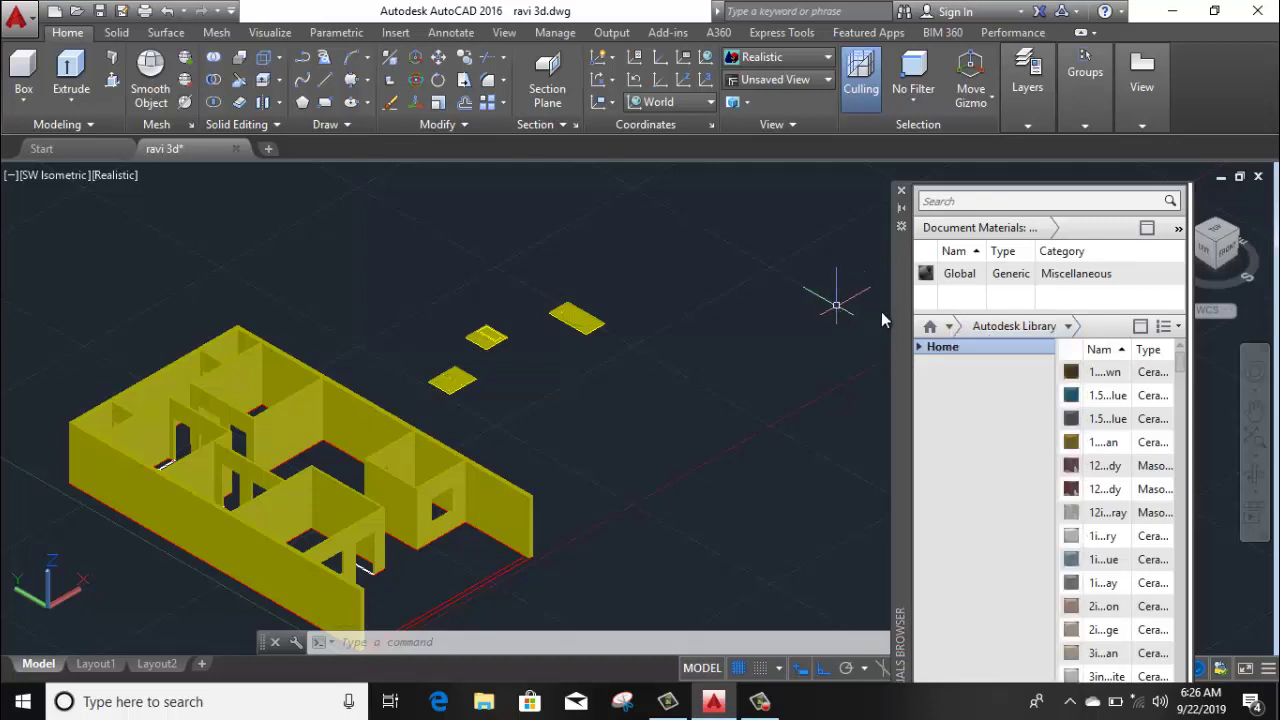
pyautogui.moveTo(889, 320); pyautogui.dragTo(742, 242)
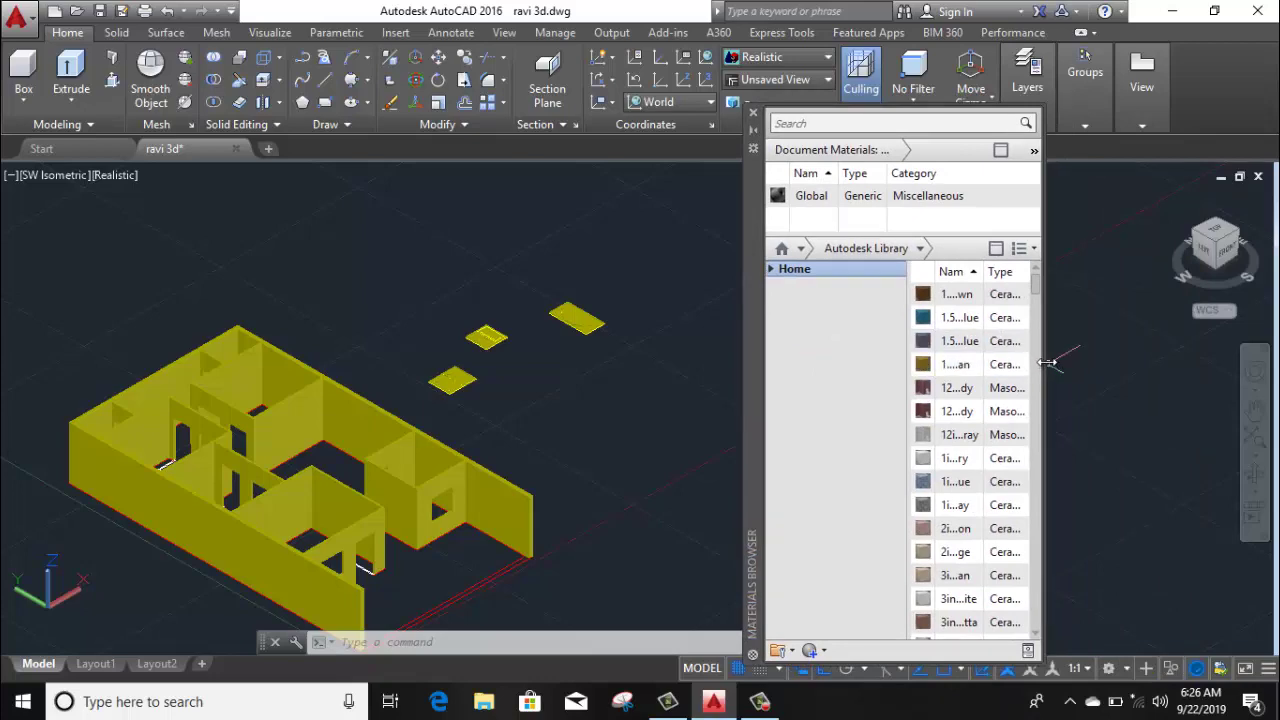
pyautogui.moveTo(1051, 358); pyautogui.dragTo(1216, 365)
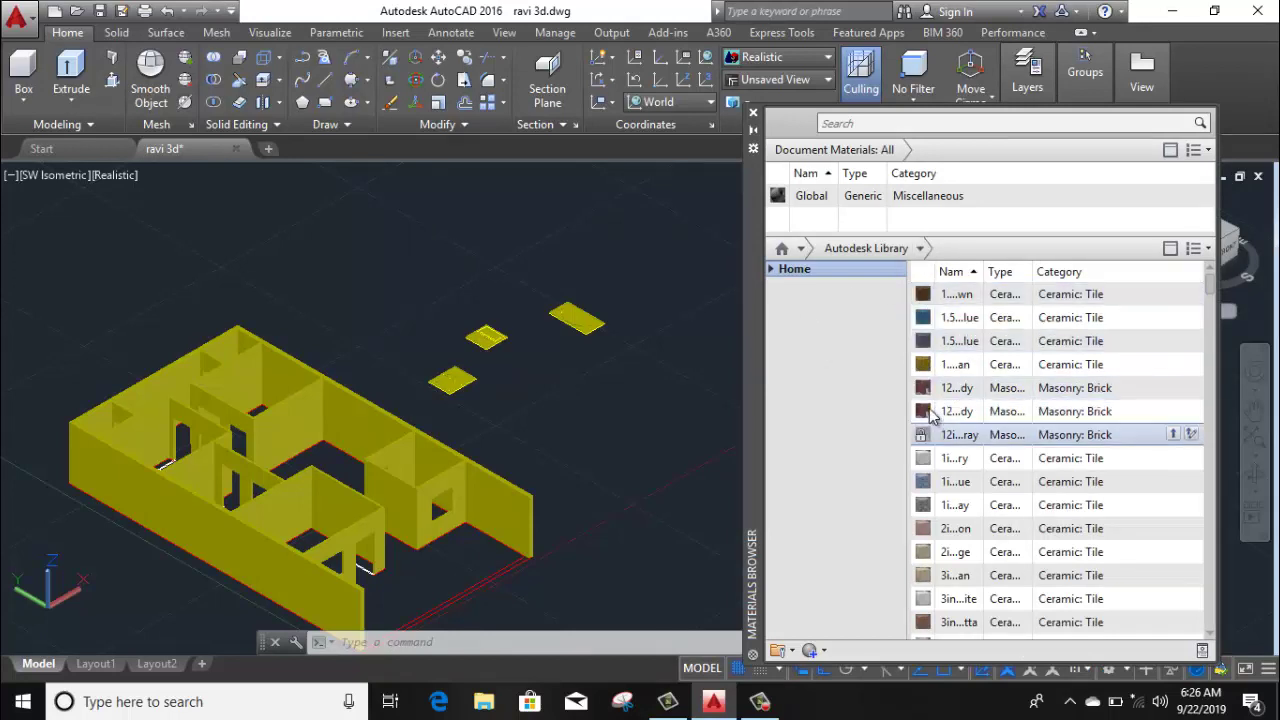
# Drag a Ceramic Tile material from the Autodesk Library onto the panel's frame border
pyautogui.scroll(2, 642, 312)
pyautogui.scroll(2, 577, 340)
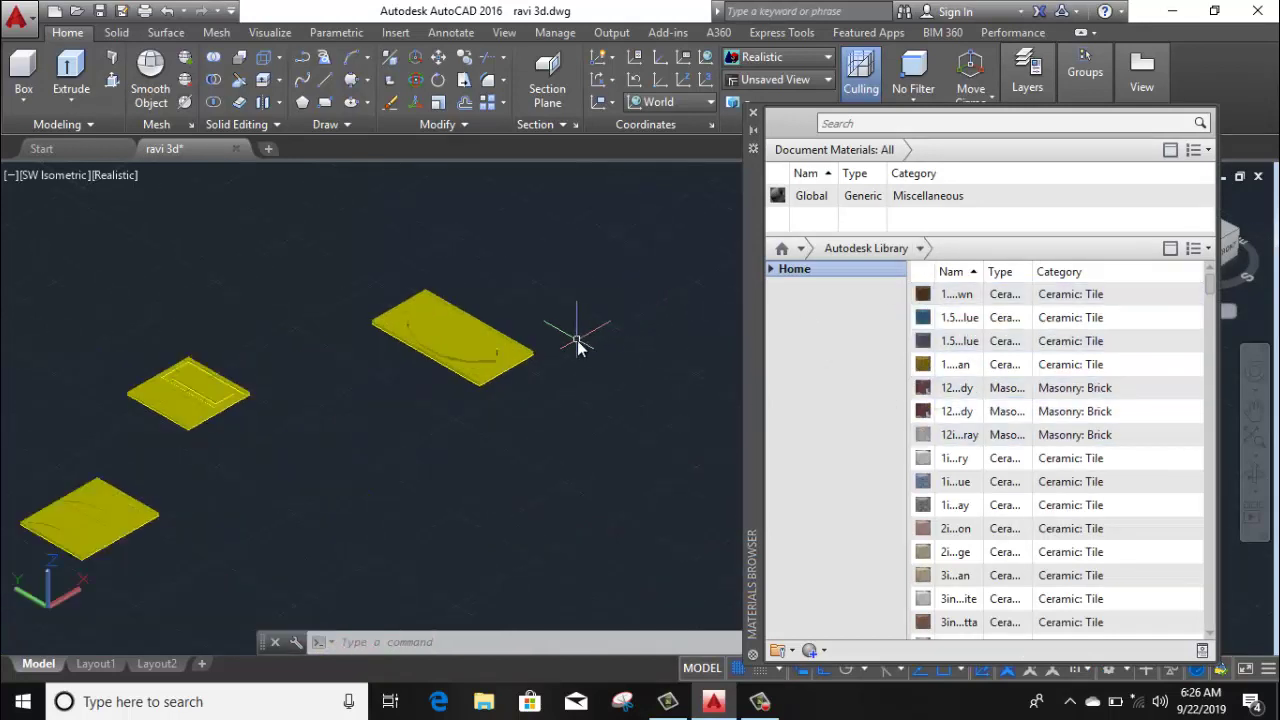
pyautogui.scroll(3, 577, 340)
pyautogui.scroll(-1, 614, 387)
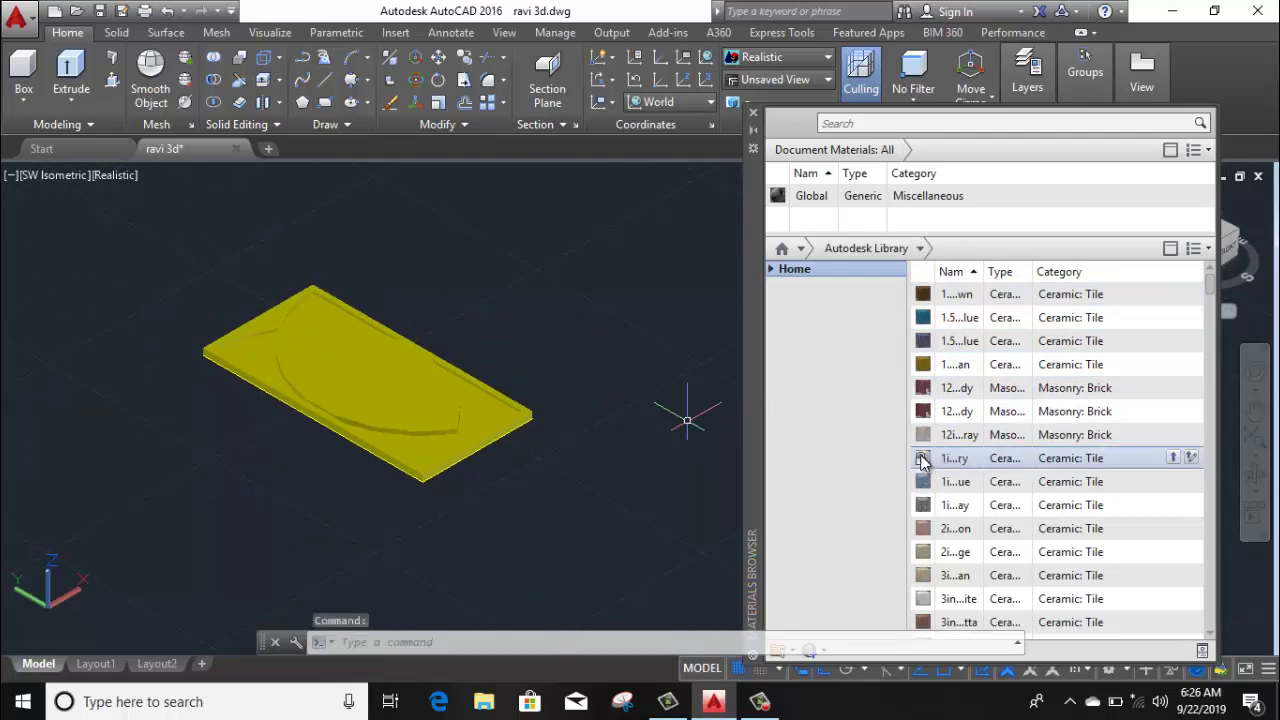
pyautogui.moveTo(921, 459); pyautogui.dragTo(569, 406)
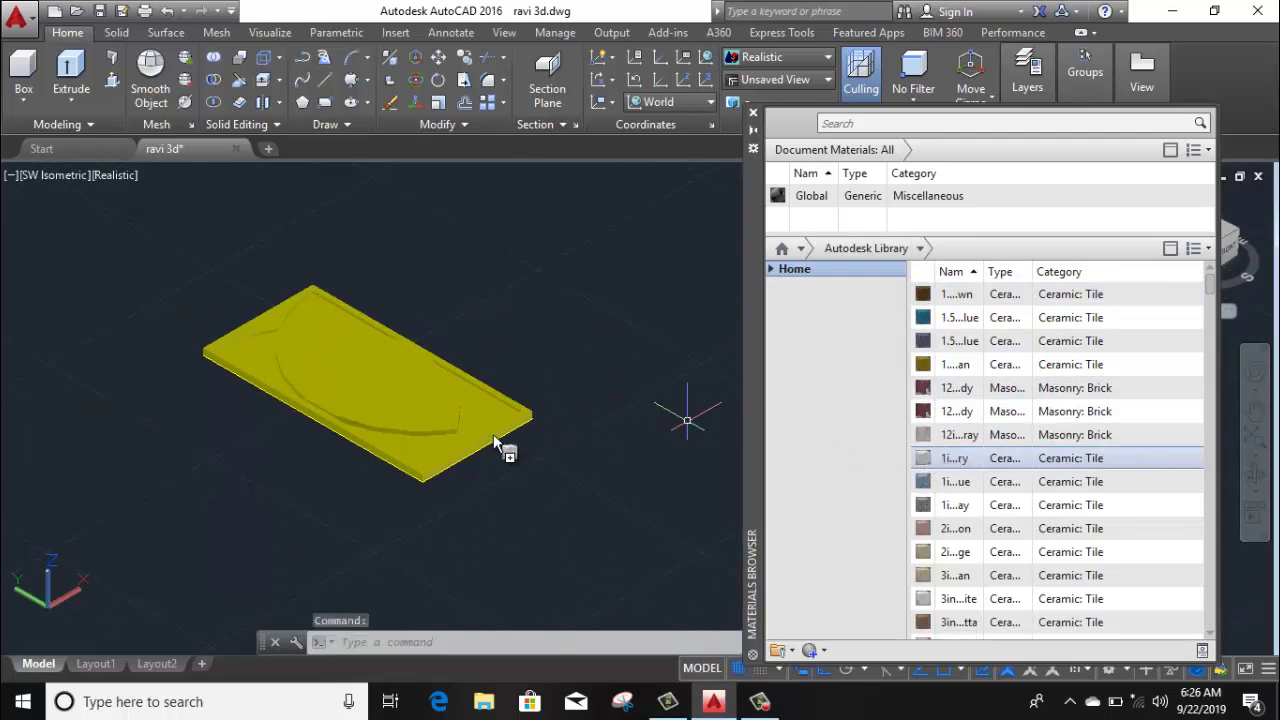
pyautogui.moveTo(494, 436); pyautogui.dragTo(494, 437)
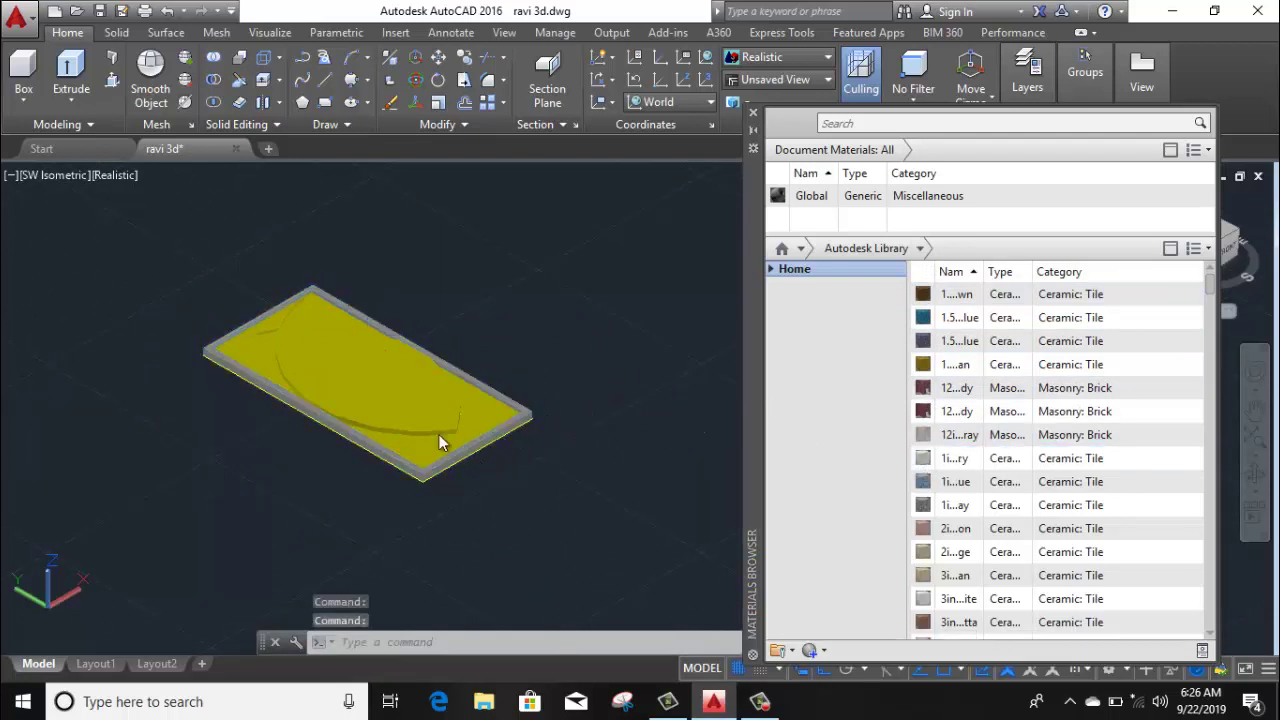
pyautogui.scroll(3, 438, 444)
pyautogui.scroll(3, 497, 547)
pyautogui.scroll(2, 493, 539)
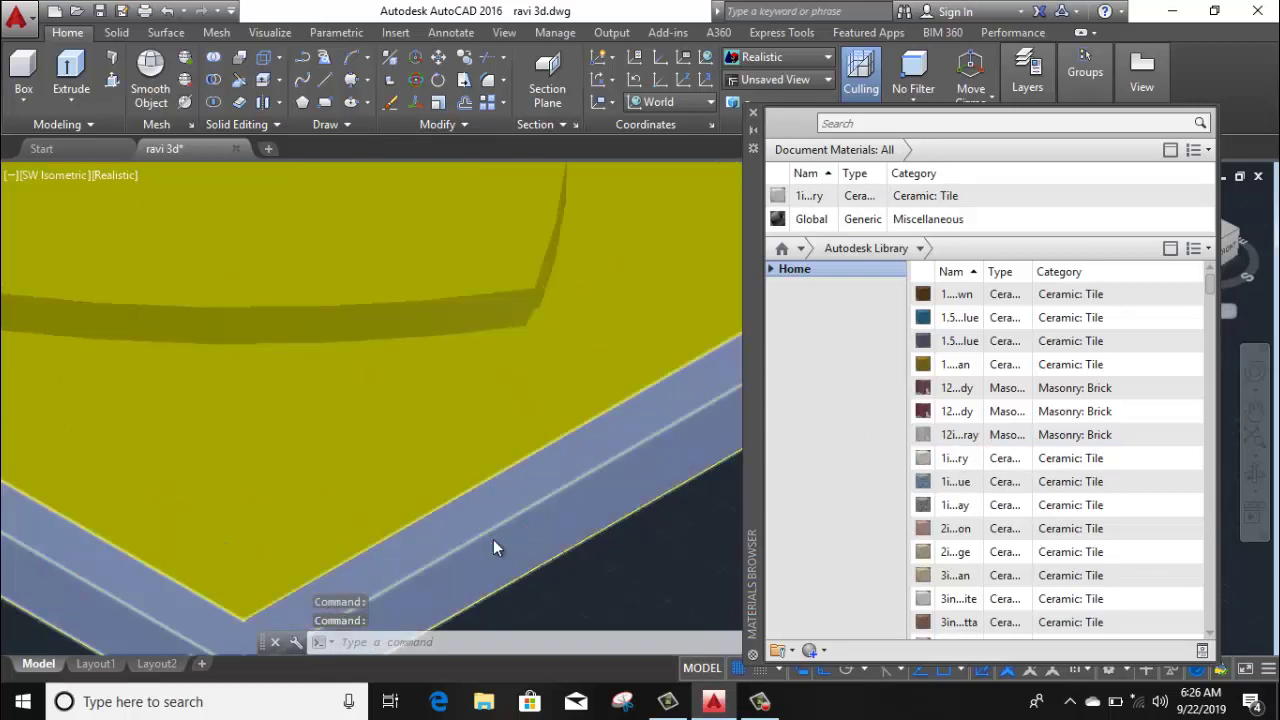
pyautogui.scroll(2, 493, 539)
pyautogui.scroll(-3, 493, 539)
pyautogui.scroll(-3, 493, 539)
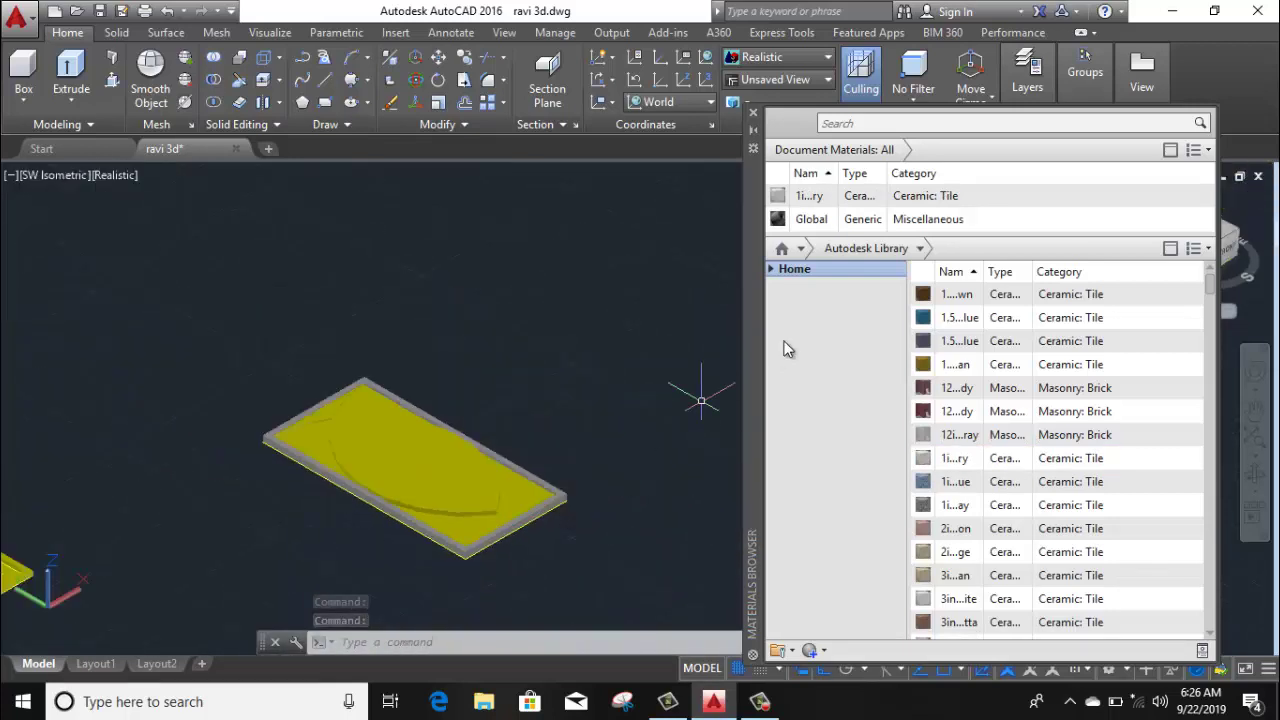
# Filter the library to Wood and apply a brown wood to the leaf-shaped inset
pyautogui.click(919, 249)
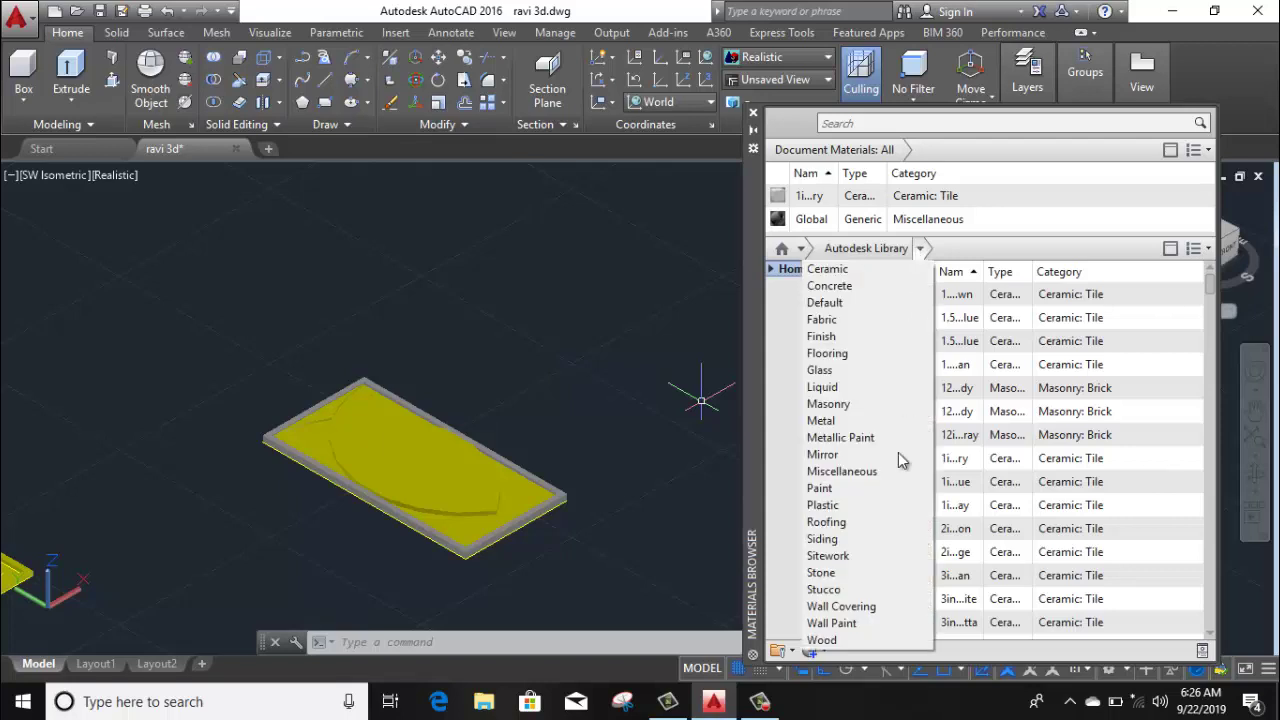
pyautogui.click(840, 642)
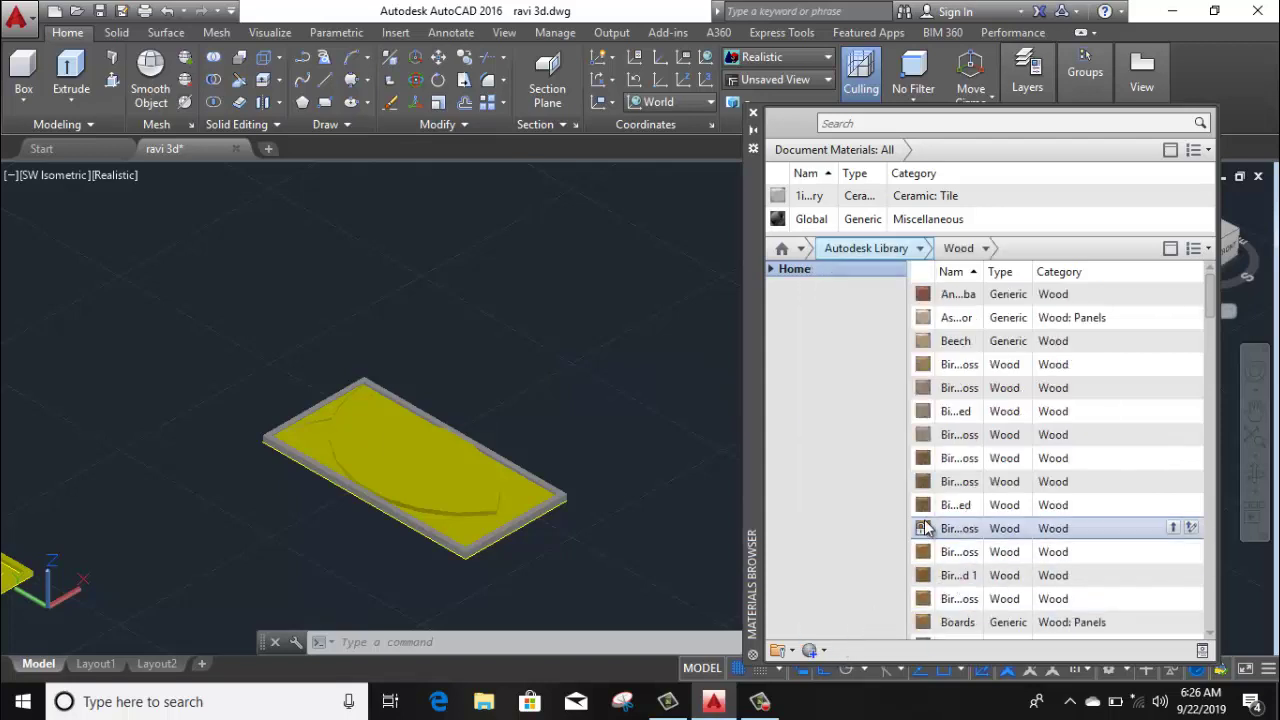
pyautogui.moveTo(923, 507); pyautogui.dragTo(823, 505)
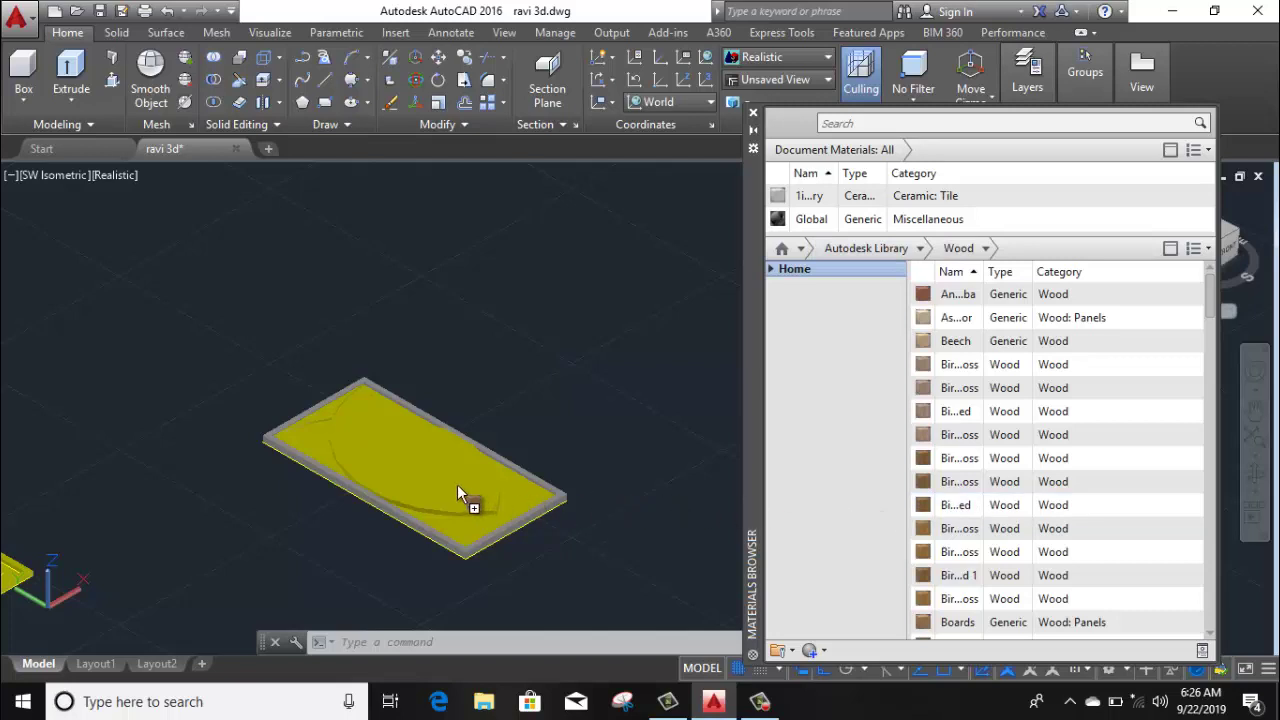
pyautogui.moveTo(483, 491); pyautogui.dragTo(457, 485)
# Apply the lighter Wood: Panels finish to the board's frame border
pyautogui.scroll(3, 555, 450)
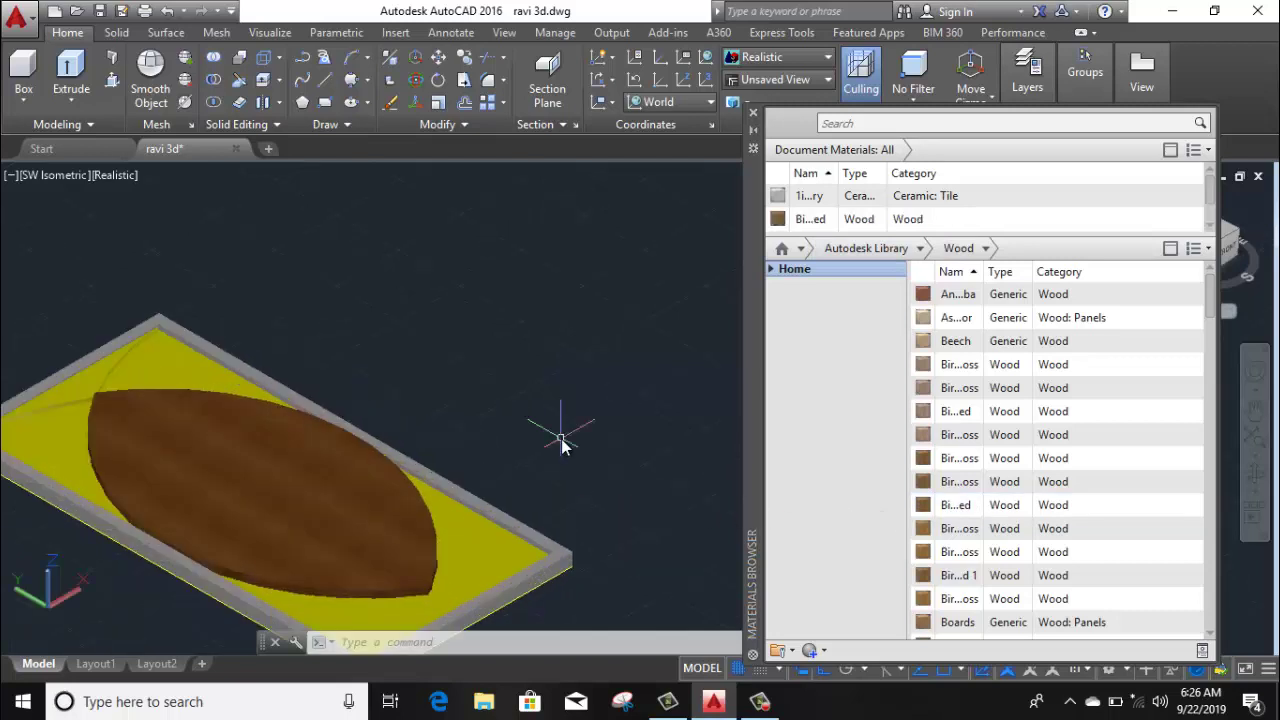
pyautogui.moveTo(536, 476); pyautogui.dragTo(699, 441, button='middle')
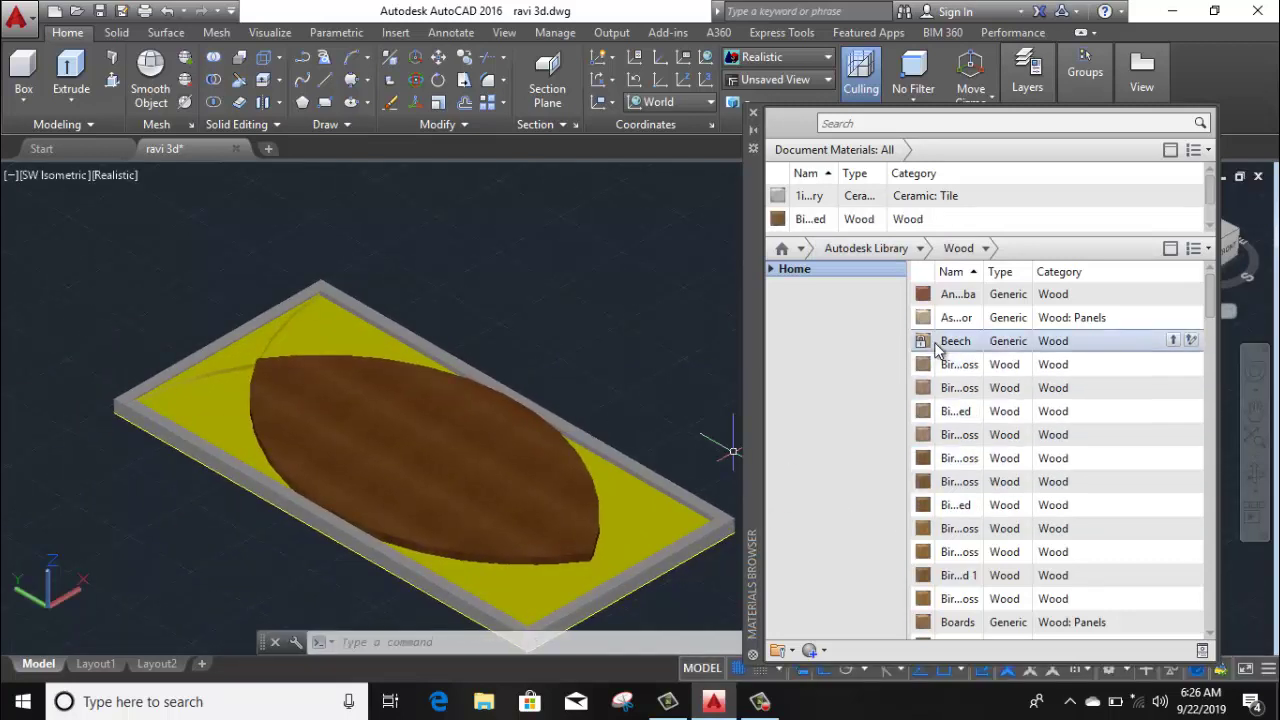
pyautogui.moveTo(924, 316); pyautogui.dragTo(644, 460)
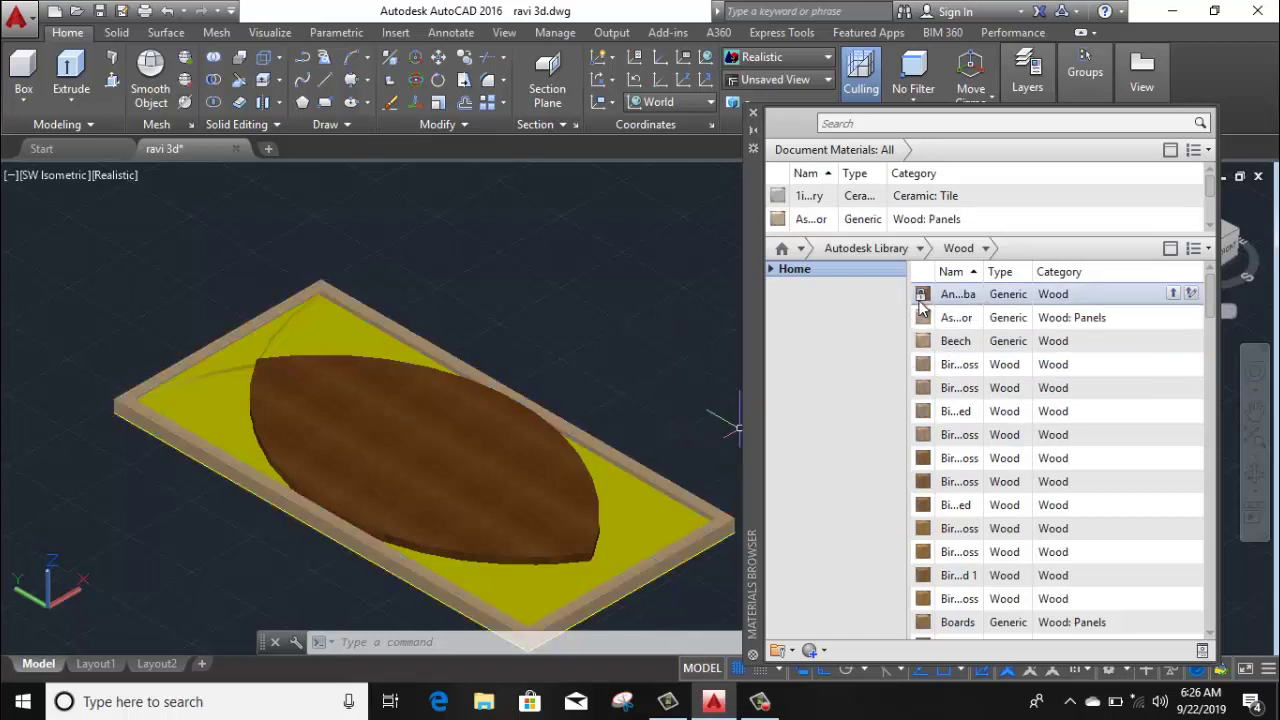
pyautogui.moveTo(922, 297); pyautogui.dragTo(681, 563)
pyautogui.scroll(-3, 628, 497)
pyautogui.scroll(-3, 582, 564)
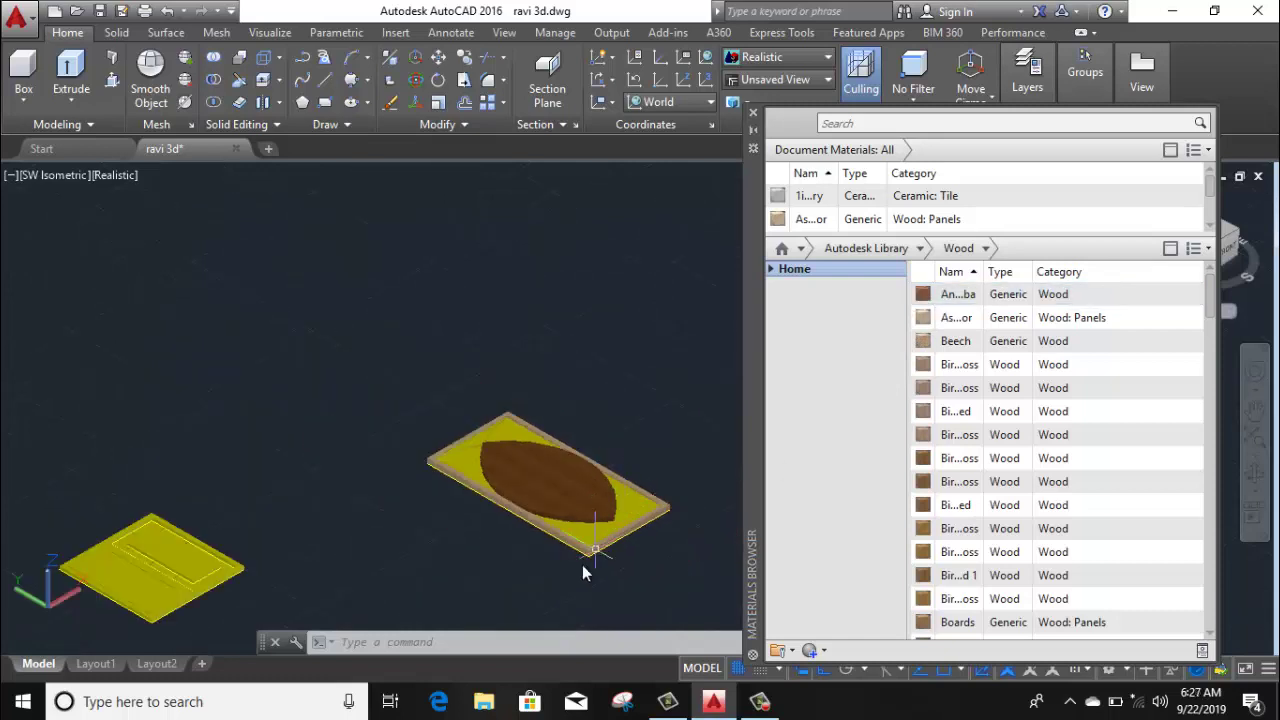
pyautogui.moveTo(582, 564); pyautogui.dragTo(698, 386, button='middle')
pyautogui.moveTo(418, 485); pyautogui.dragTo(657, 549, button='middle')
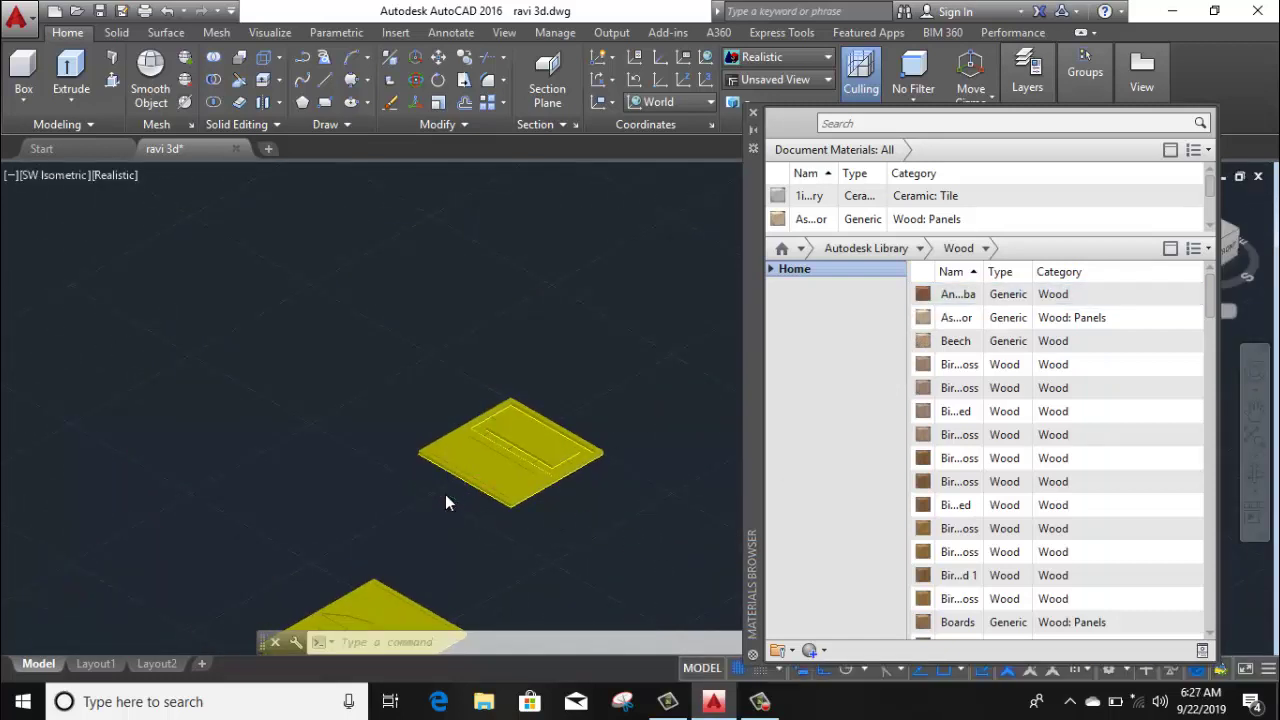
# Give the panel a brown wood outer frame and dark wood planks on both inner panels
pyautogui.scroll(3, 443, 500)
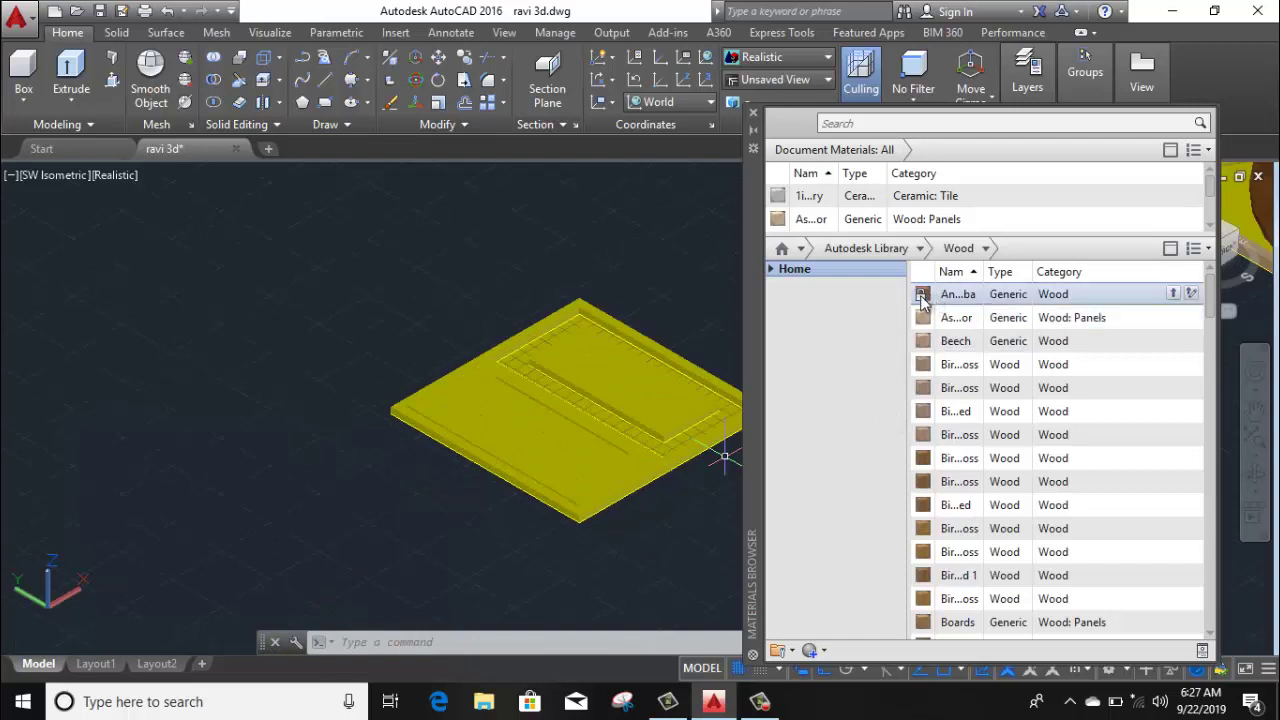
pyautogui.moveTo(921, 301); pyautogui.dragTo(637, 487)
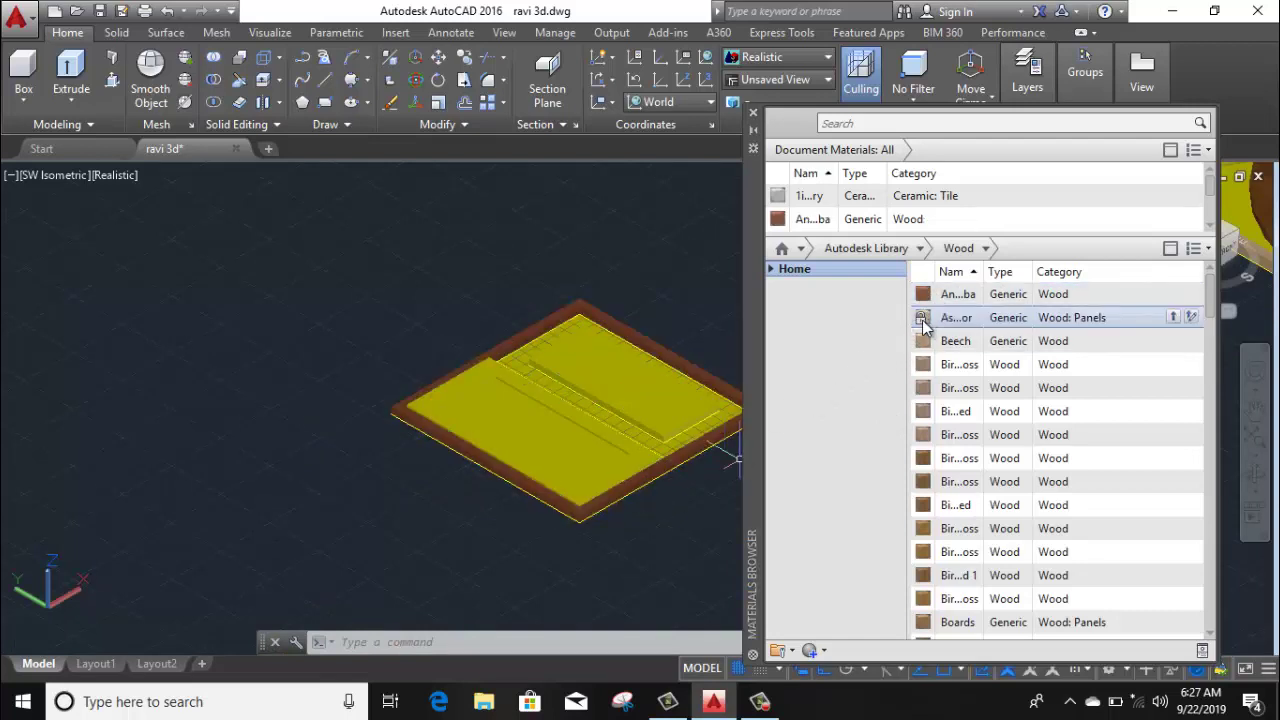
pyautogui.scroll(-1, 930, 515)
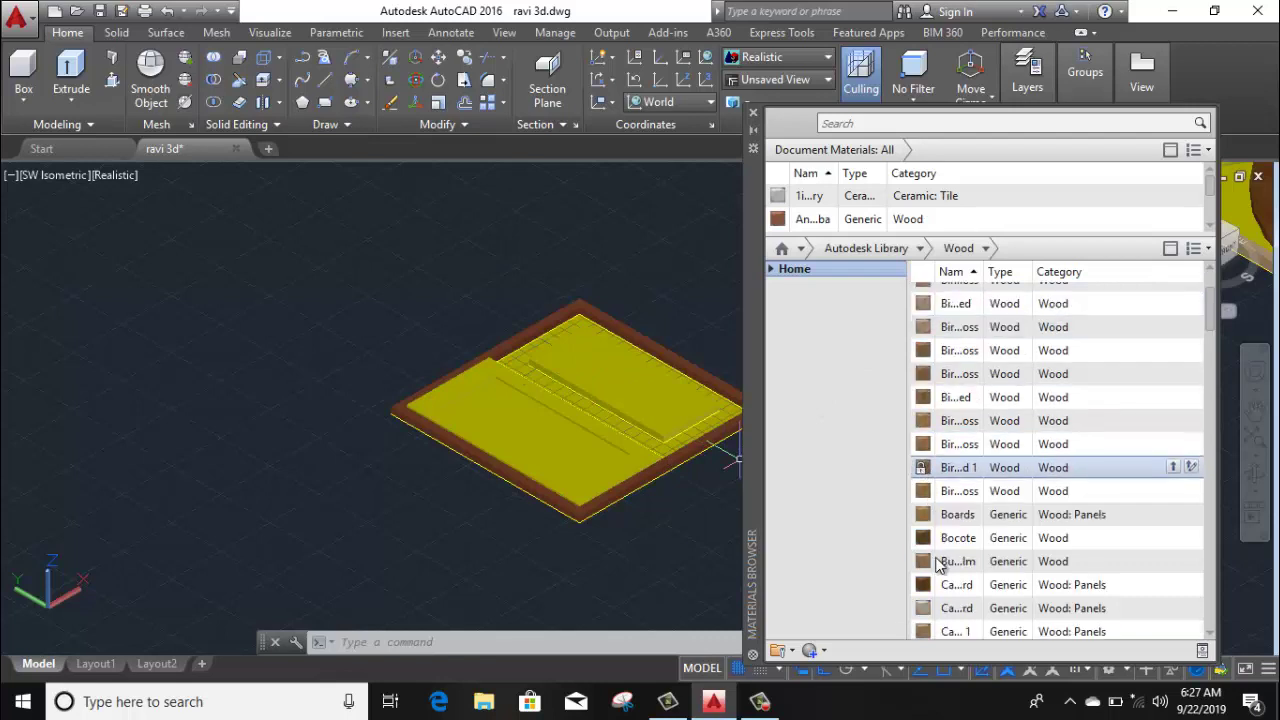
pyautogui.scroll(-3, 935, 545)
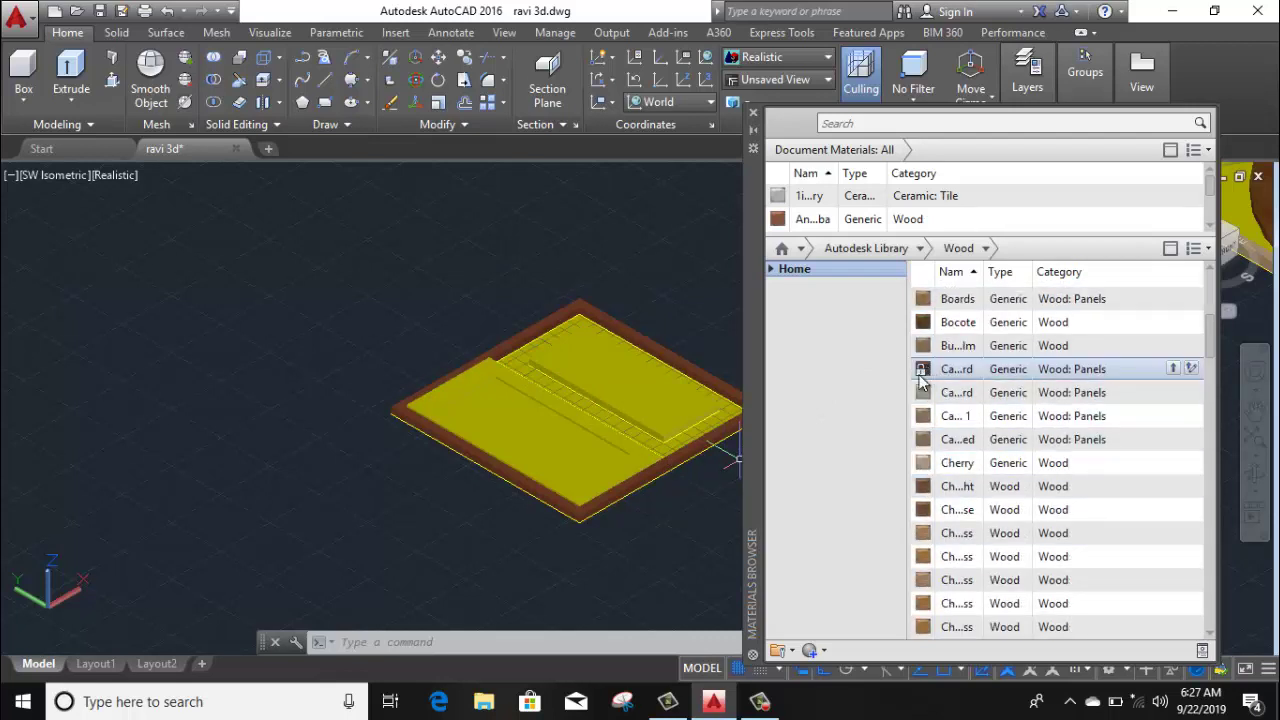
pyautogui.moveTo(920, 380); pyautogui.dragTo(667, 414)
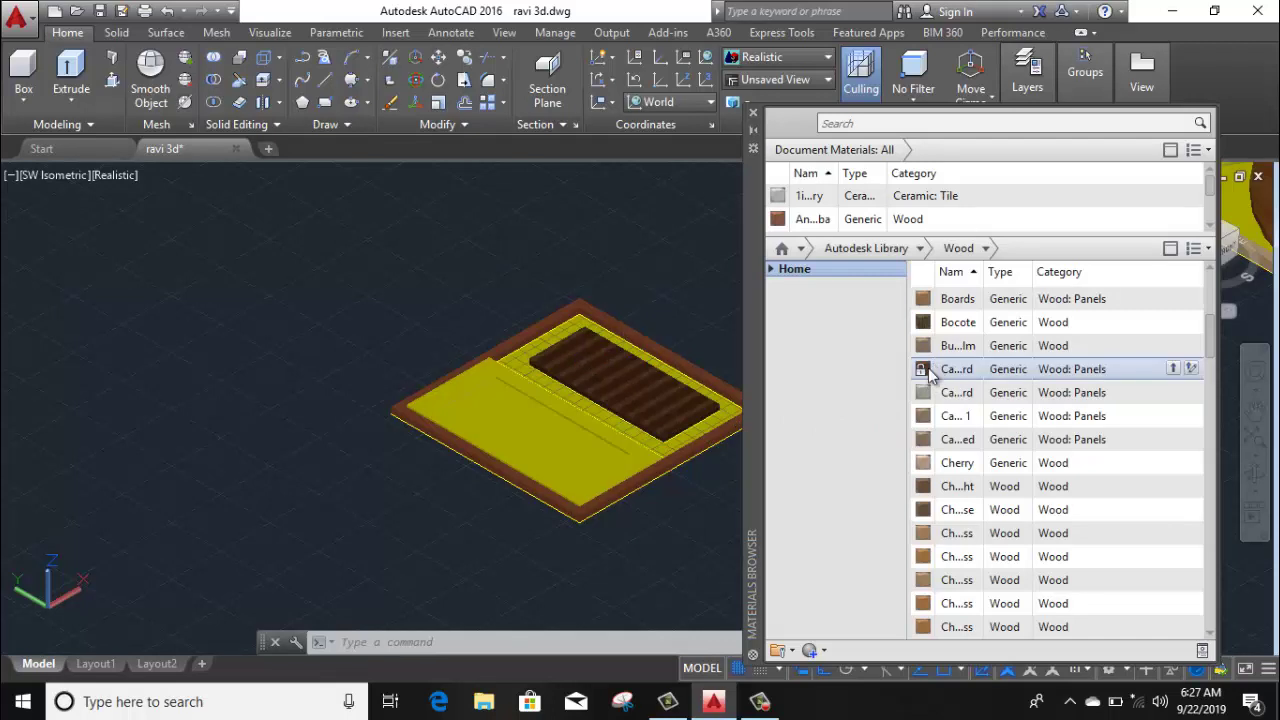
pyautogui.moveTo(930, 369); pyautogui.dragTo(580, 445)
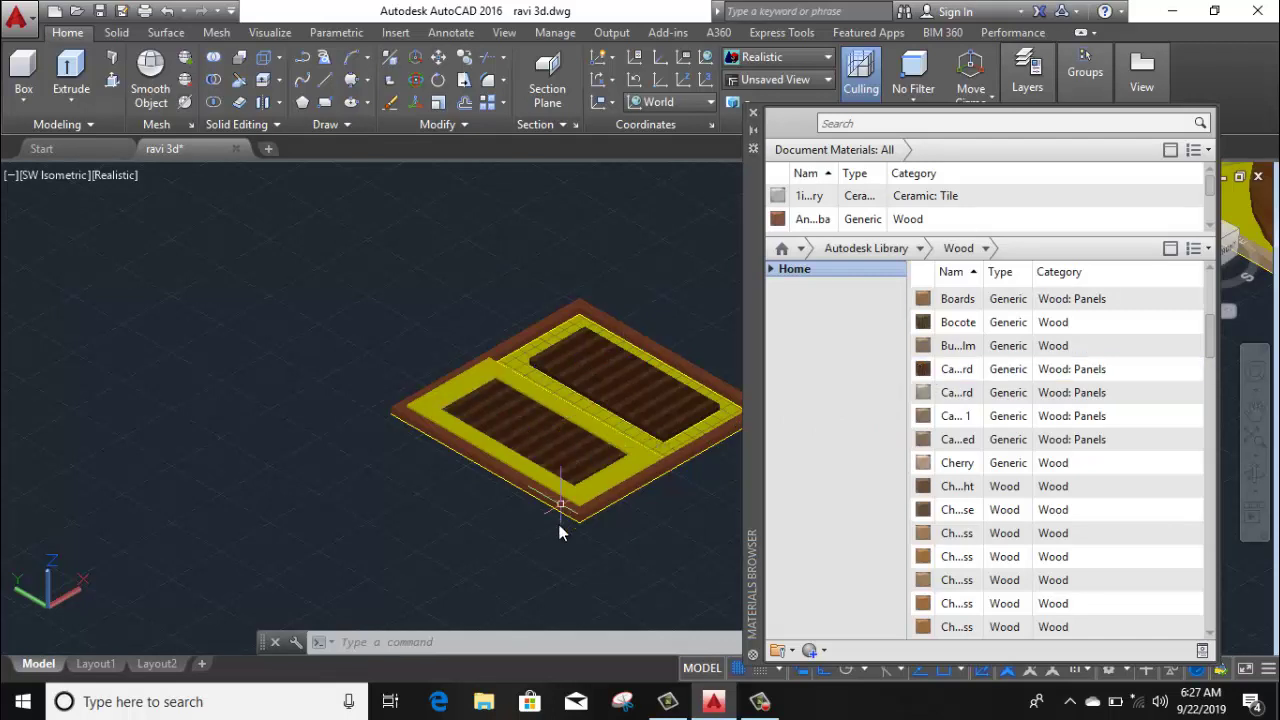
# Cover the yellow border between the panes with a grey tiled material
pyautogui.scroll(-1, 940, 520)
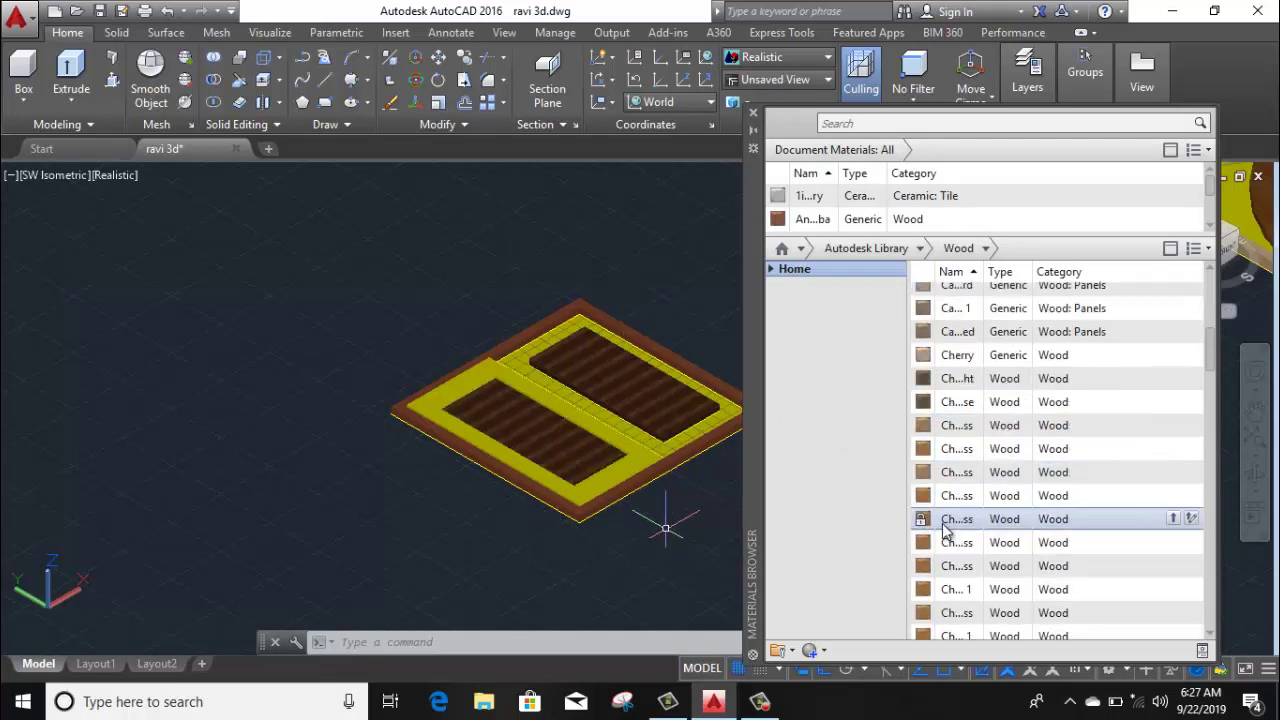
pyautogui.scroll(-3, 940, 540)
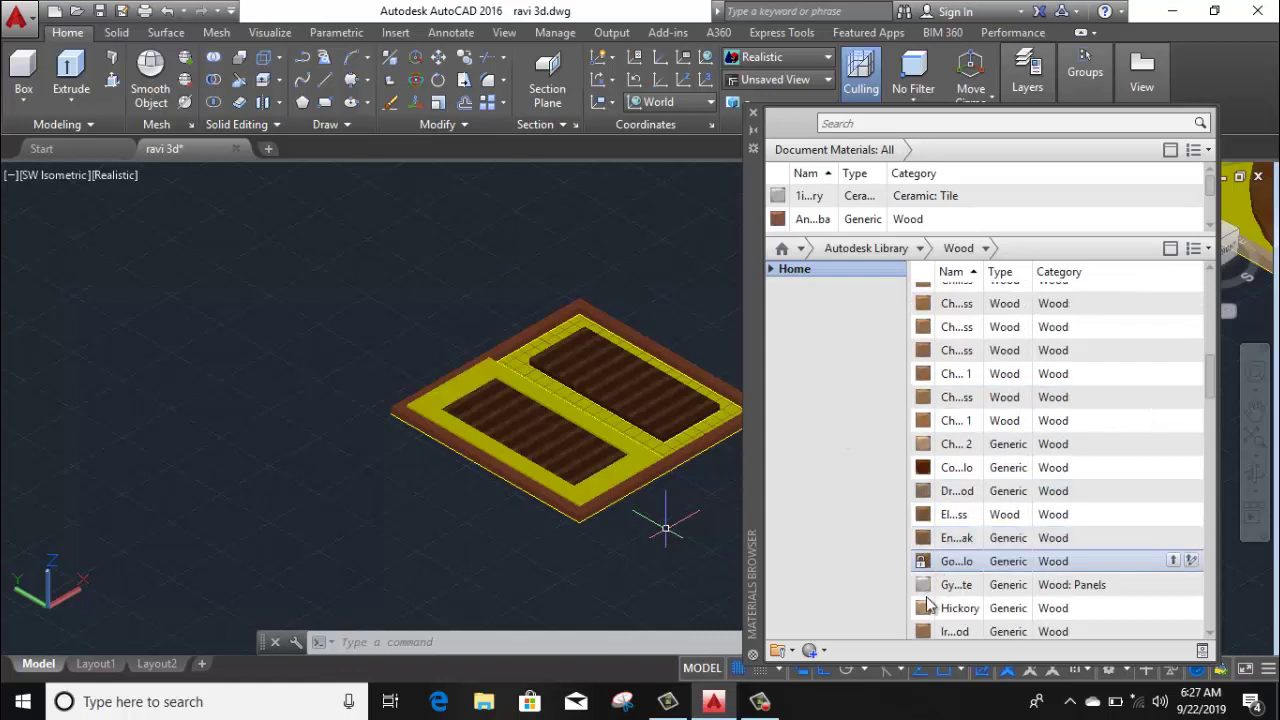
pyautogui.moveTo(638, 457); pyautogui.dragTo(638, 457)
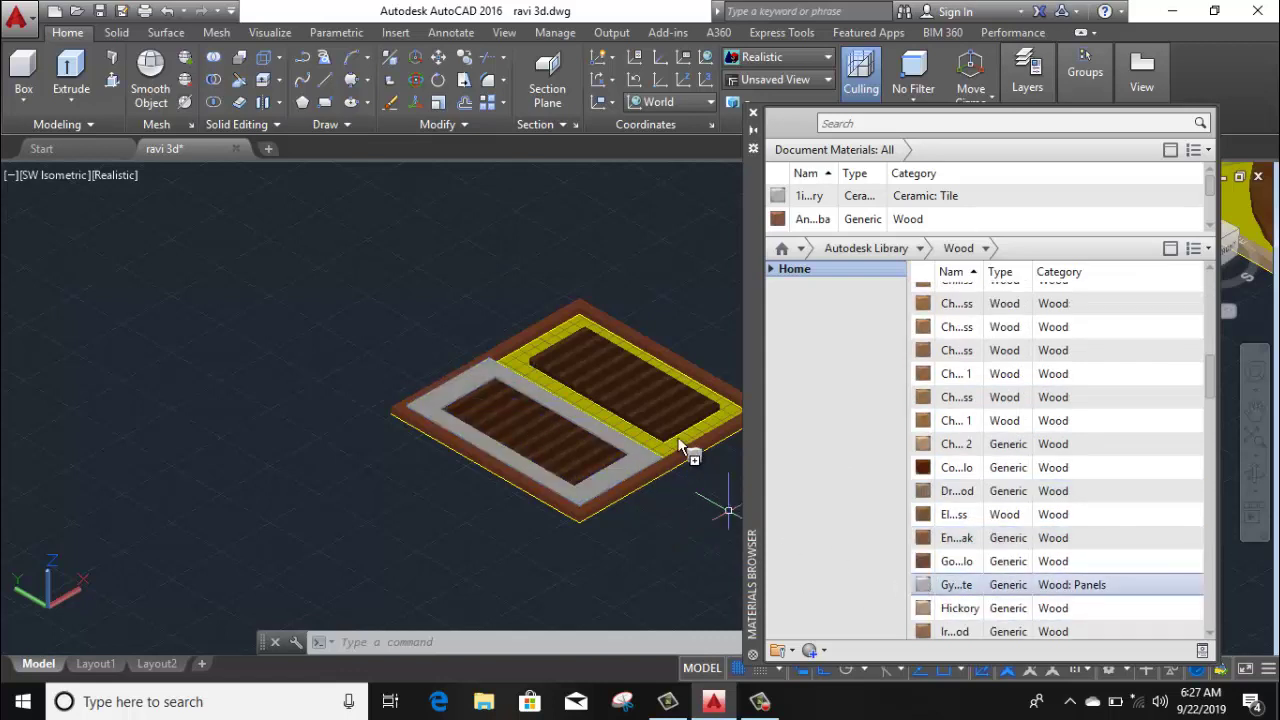
pyautogui.moveTo(865, 585); pyautogui.dragTo(690, 462)
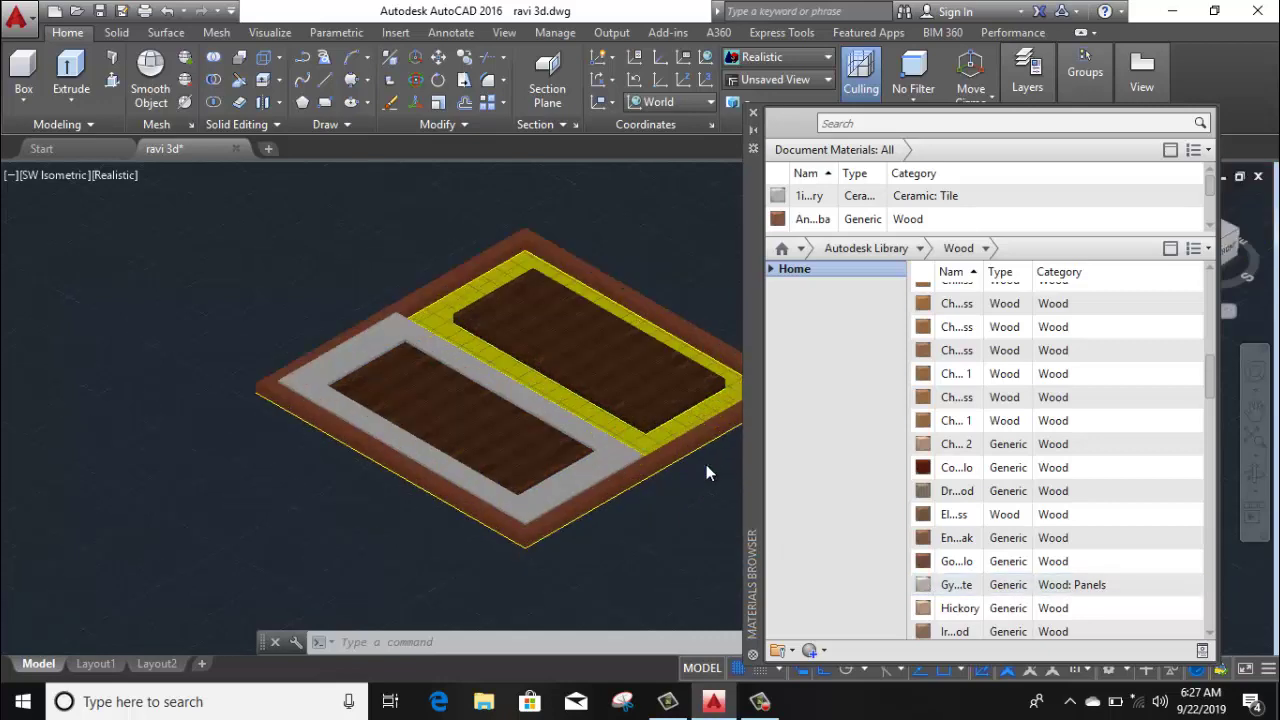
pyautogui.scroll(3, 706, 464)
pyautogui.scroll(3, 690, 472)
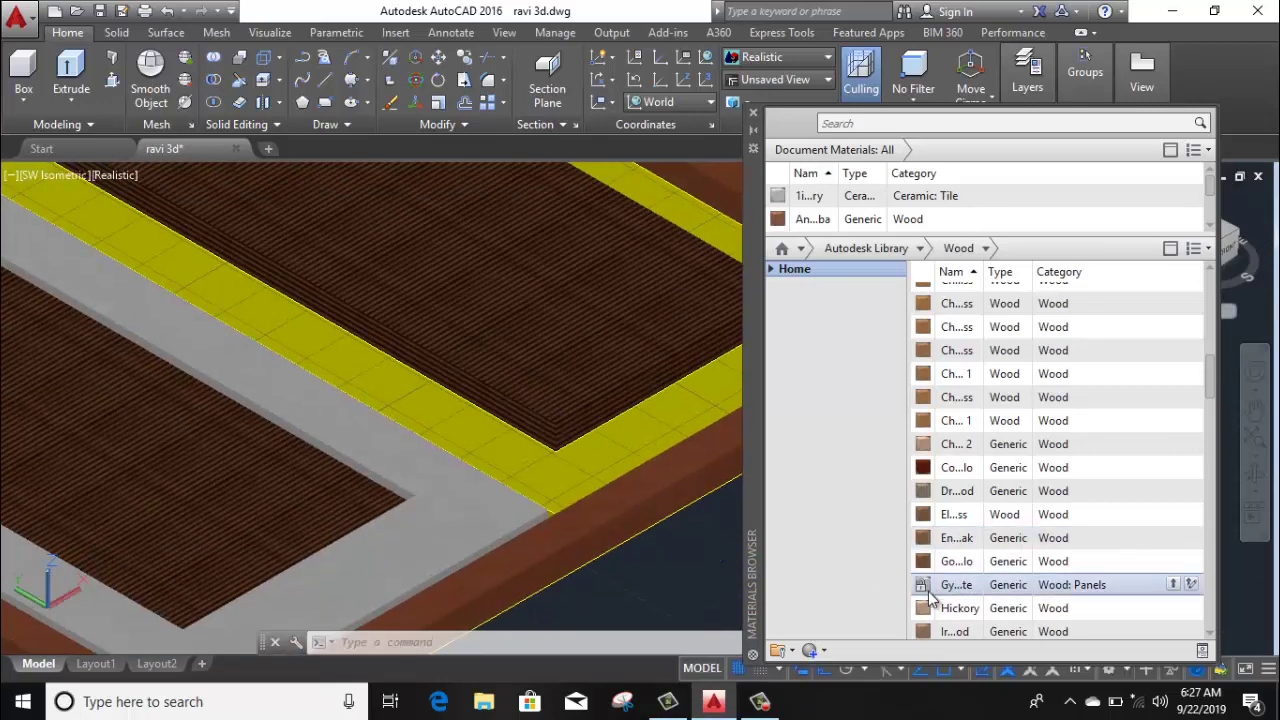
pyautogui.moveTo(575, 470); pyautogui.dragTo(571, 466)
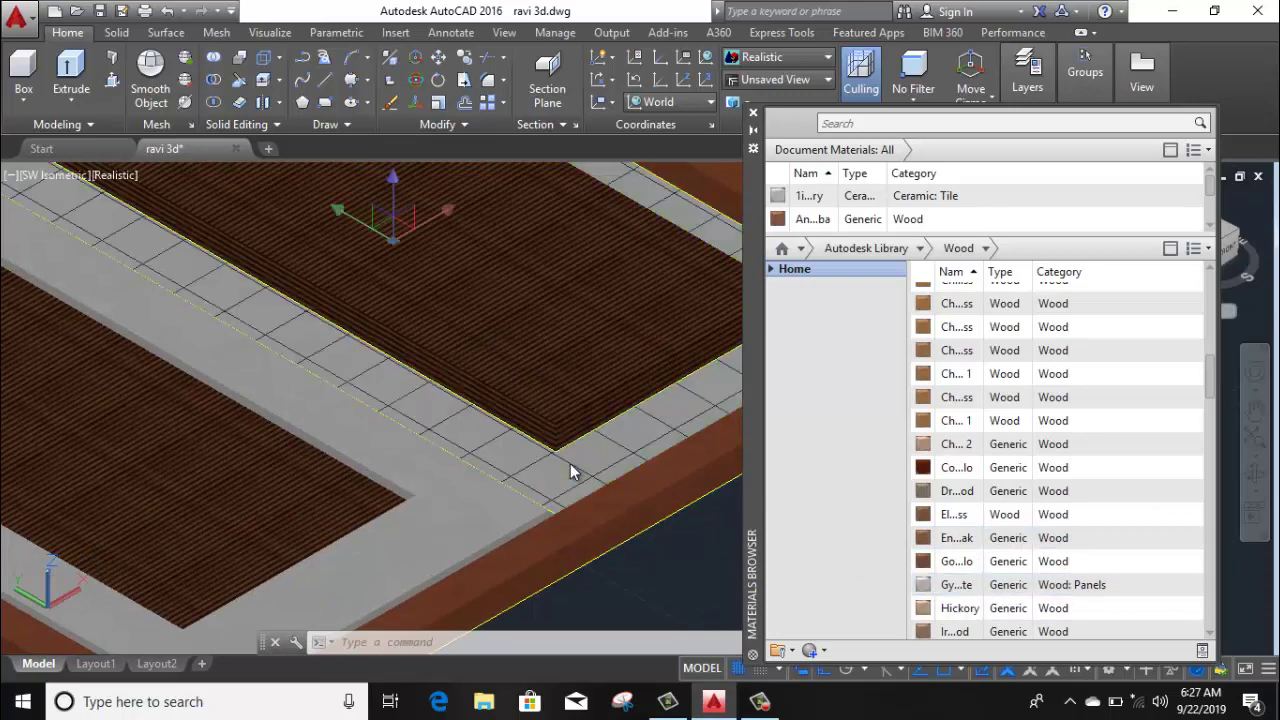
pyautogui.scroll(-5, 571, 466)
pyautogui.scroll(-2, 612, 512)
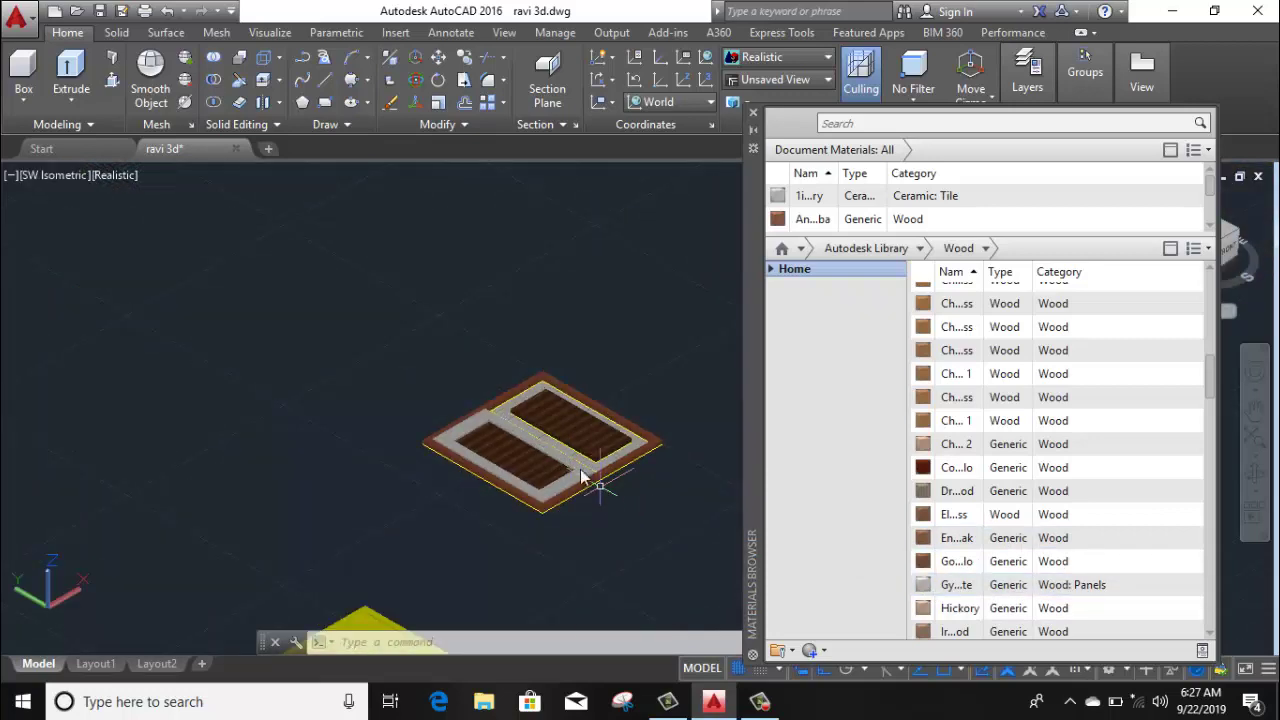
pyautogui.scroll(5, 525, 435)
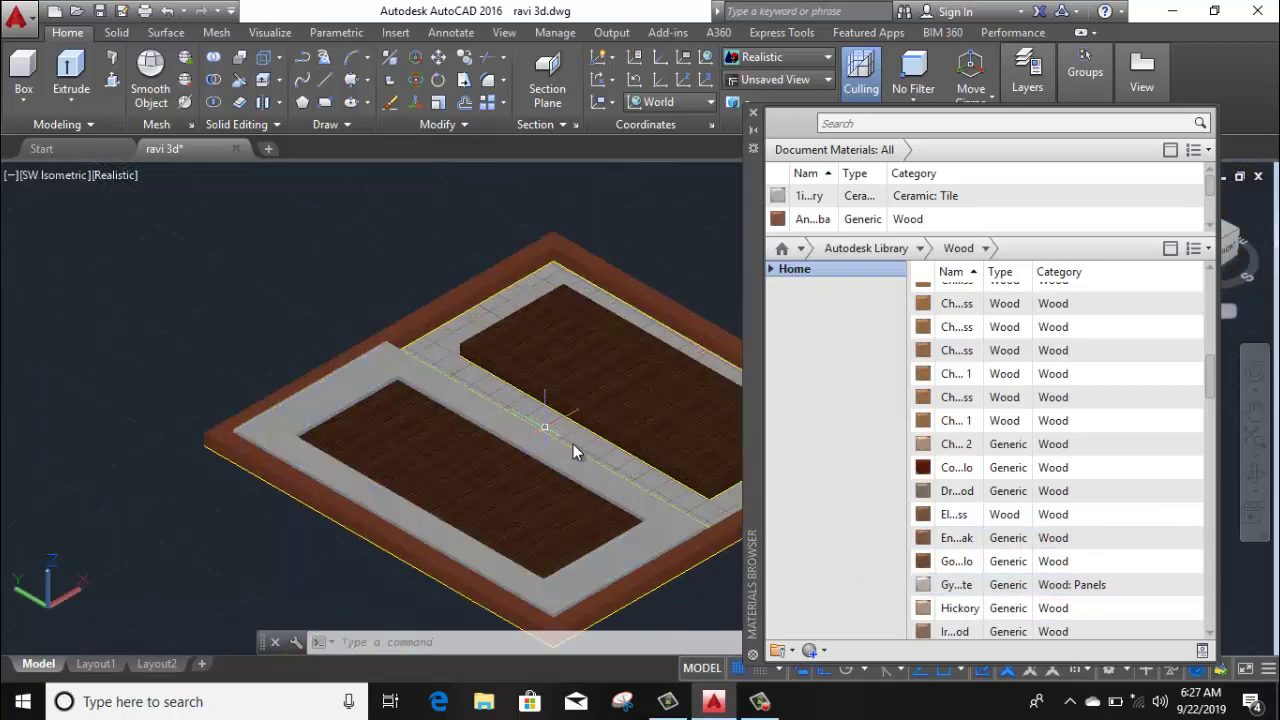
pyautogui.scroll(4, 573, 444)
pyautogui.scroll(3, 609, 463)
pyautogui.scroll(-5, 596, 437)
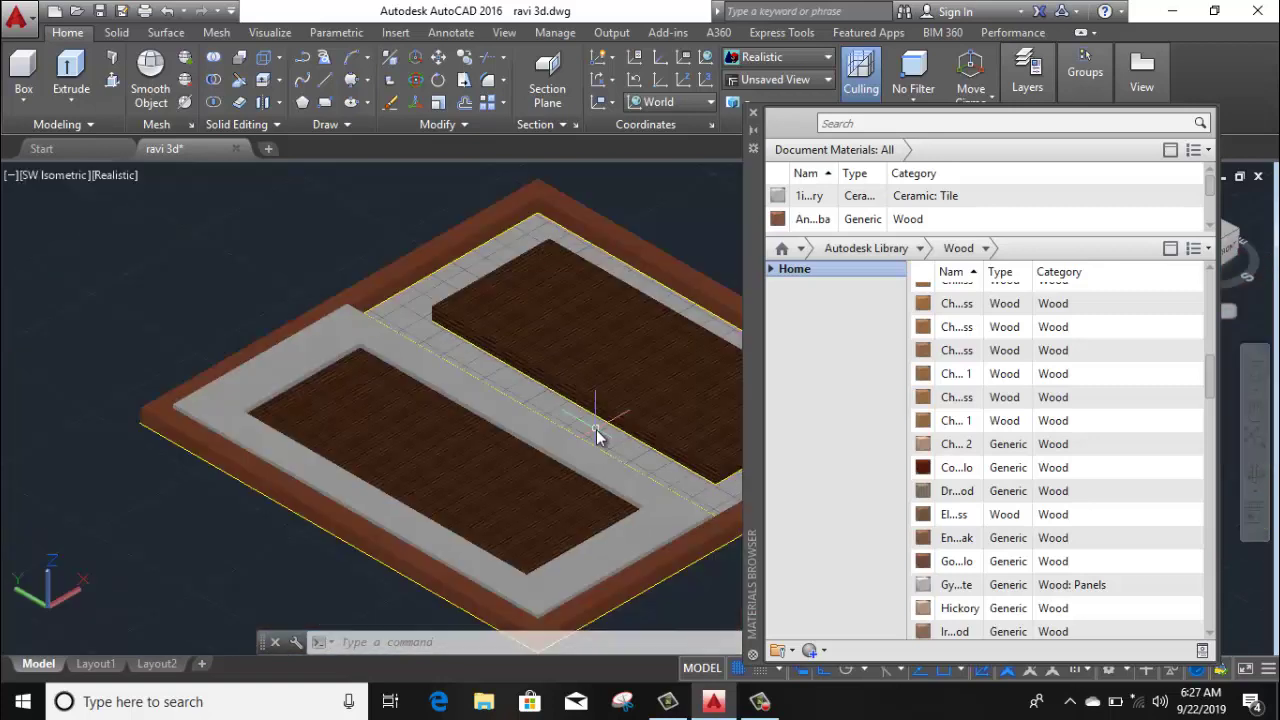
pyautogui.scroll(-3, 506, 517)
pyautogui.moveTo(503, 457); pyautogui.dragTo(503, 427, button='middle')
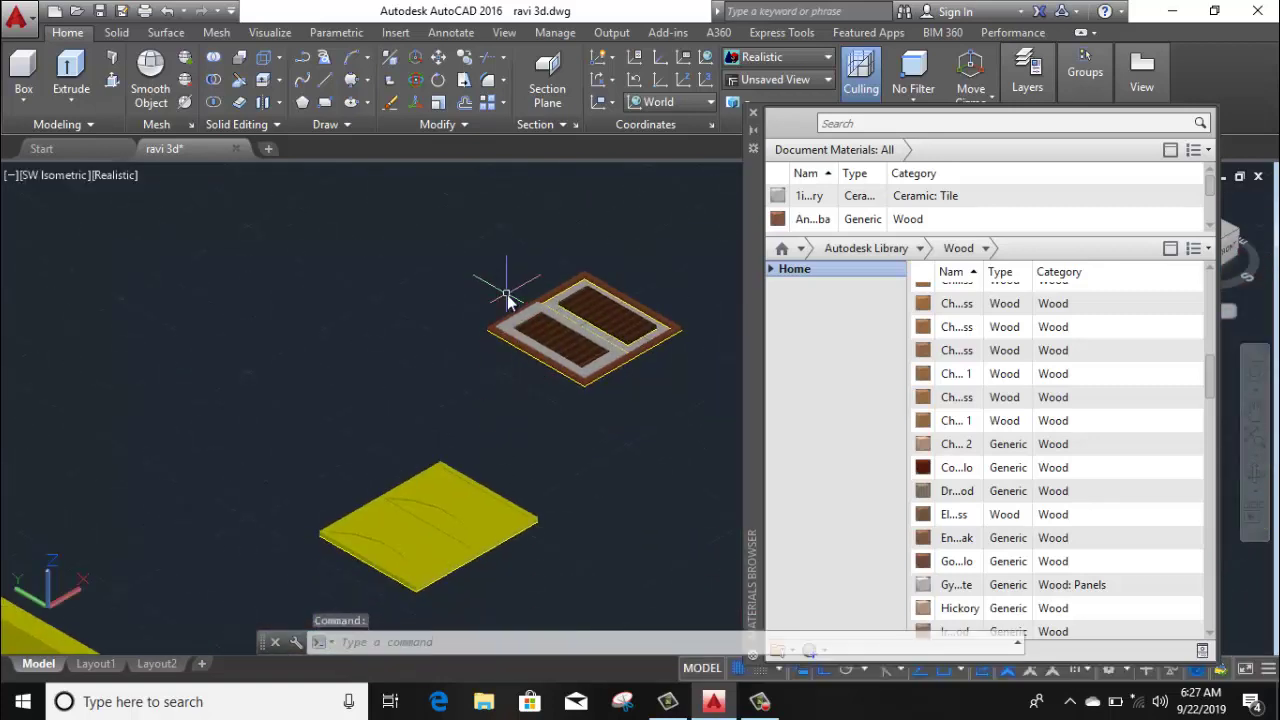
pyautogui.scroll(5, 507, 301)
pyautogui.scroll(1, 546, 377)
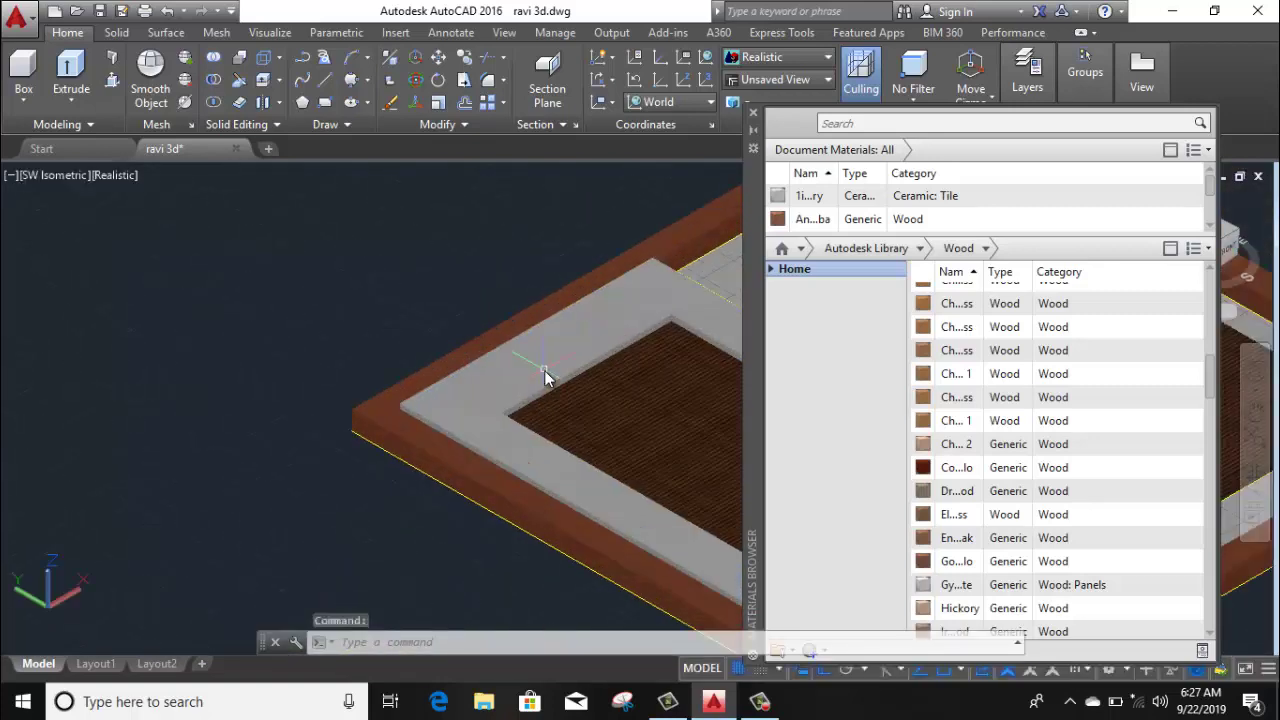
pyautogui.scroll(-3, 546, 377)
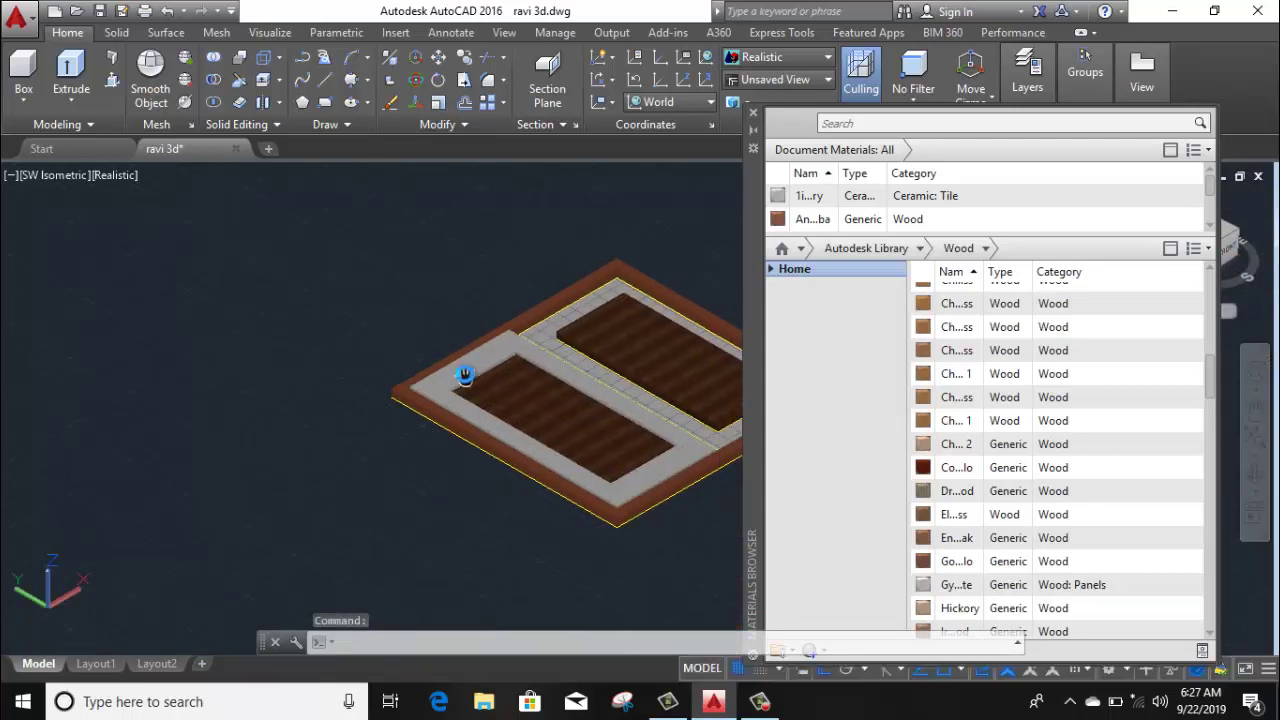
pyautogui.moveTo(546, 377); pyautogui.dragTo(468, 381, button='middle')
# Press-pull the grey tiled border strip up by 1
pyautogui.click(112, 80)
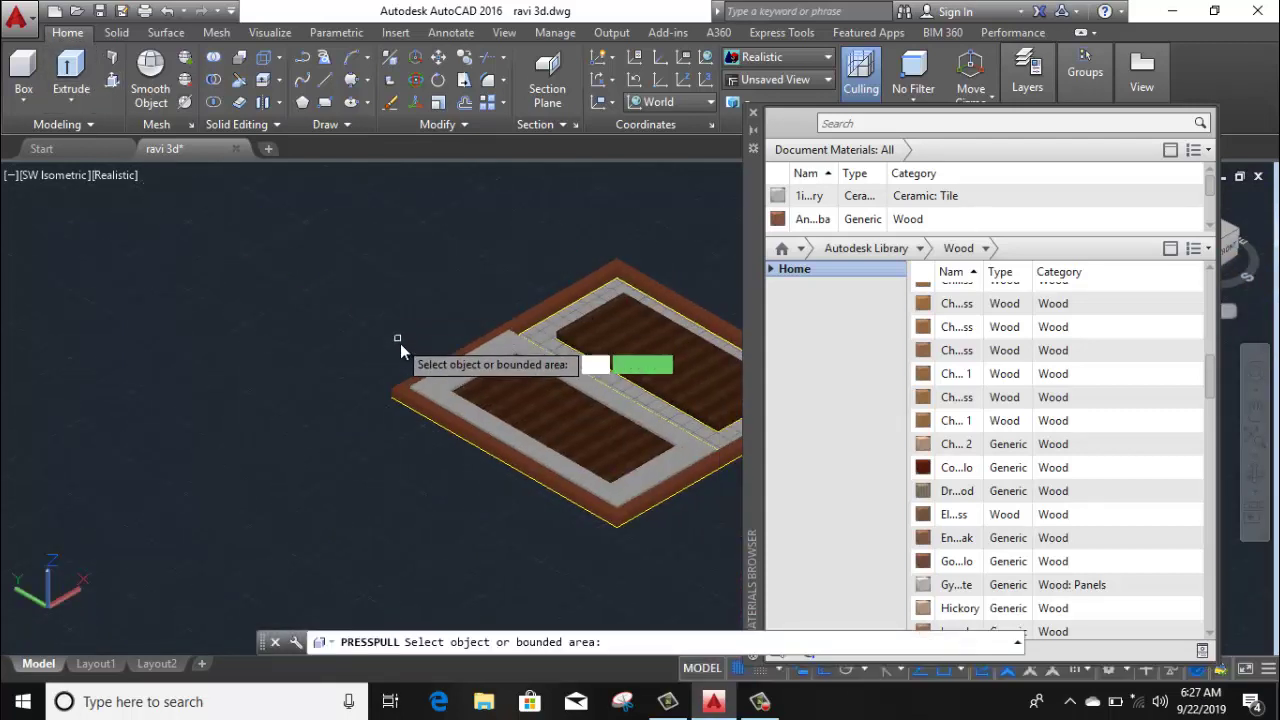
pyautogui.scroll(2, 400, 343)
pyautogui.click(499, 366)
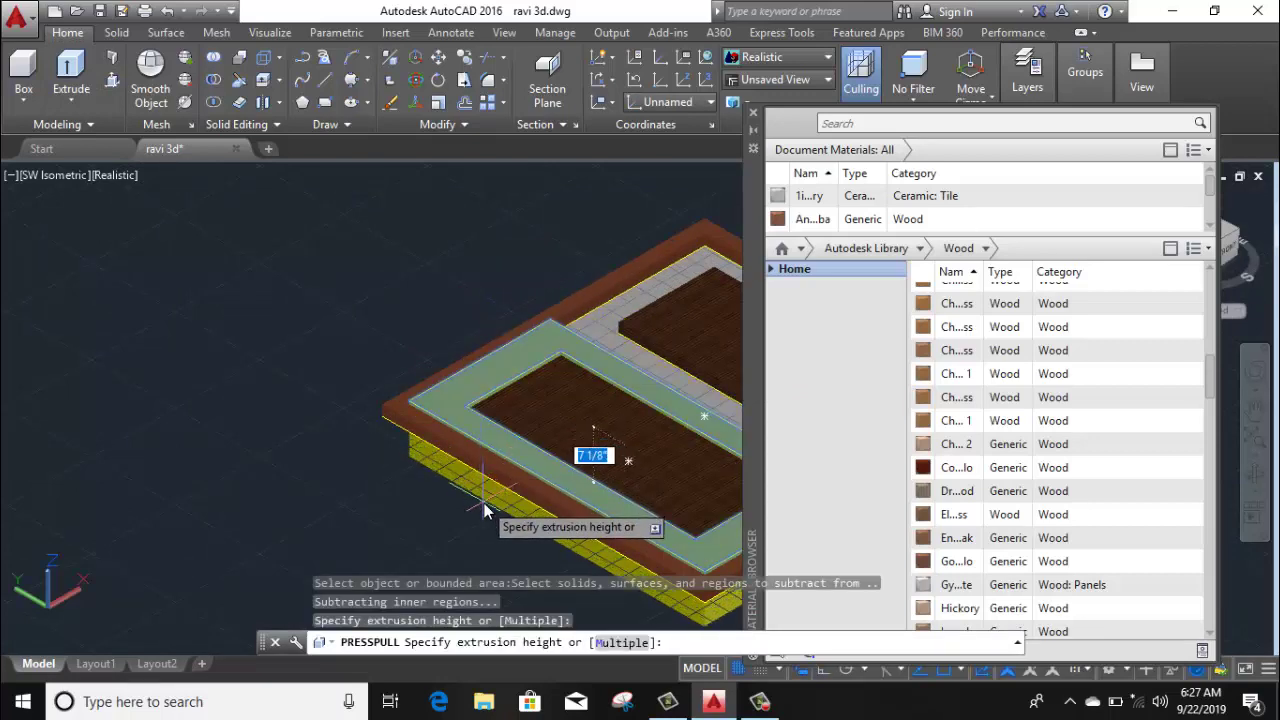
pyautogui.write('1')
pyautogui.press('Return')
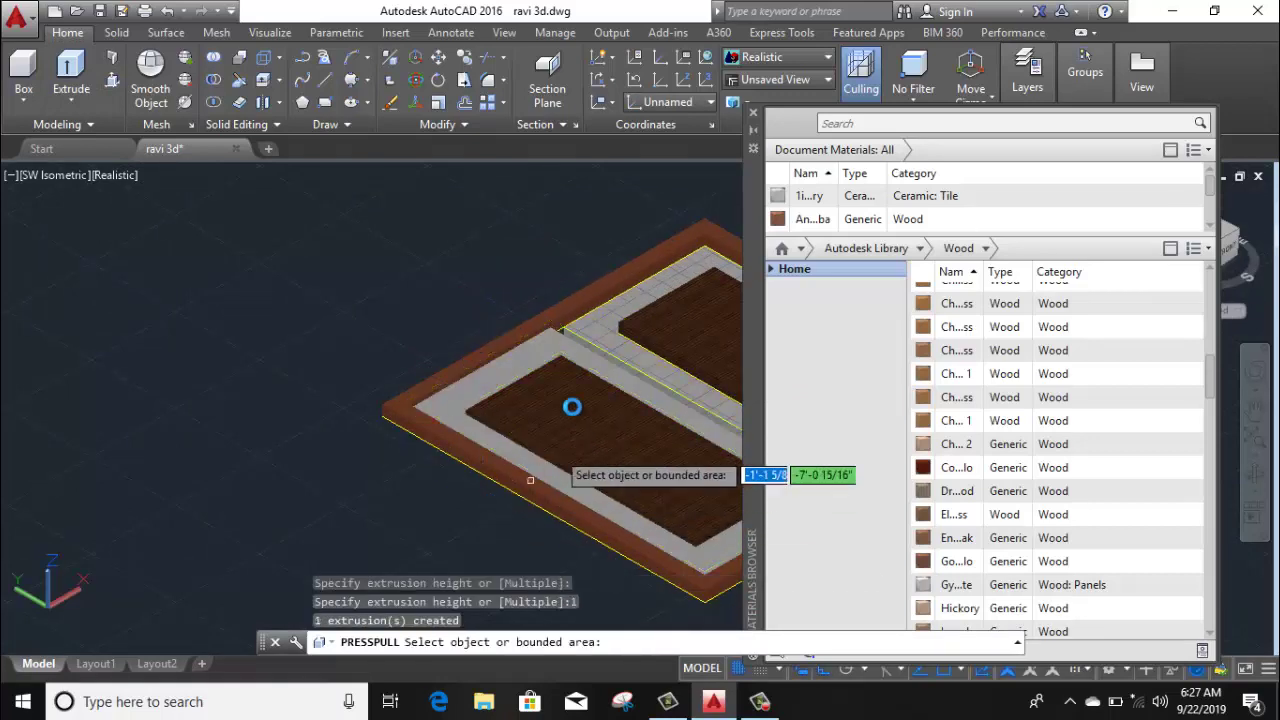
# End the press-pull and centre the view on the plain yellow slab
pyautogui.scroll(2, 571, 406)
pyautogui.scroll(2, 585, 357)
pyautogui.scroll(2, 420, 403)
pyautogui.scroll(1, 389, 405)
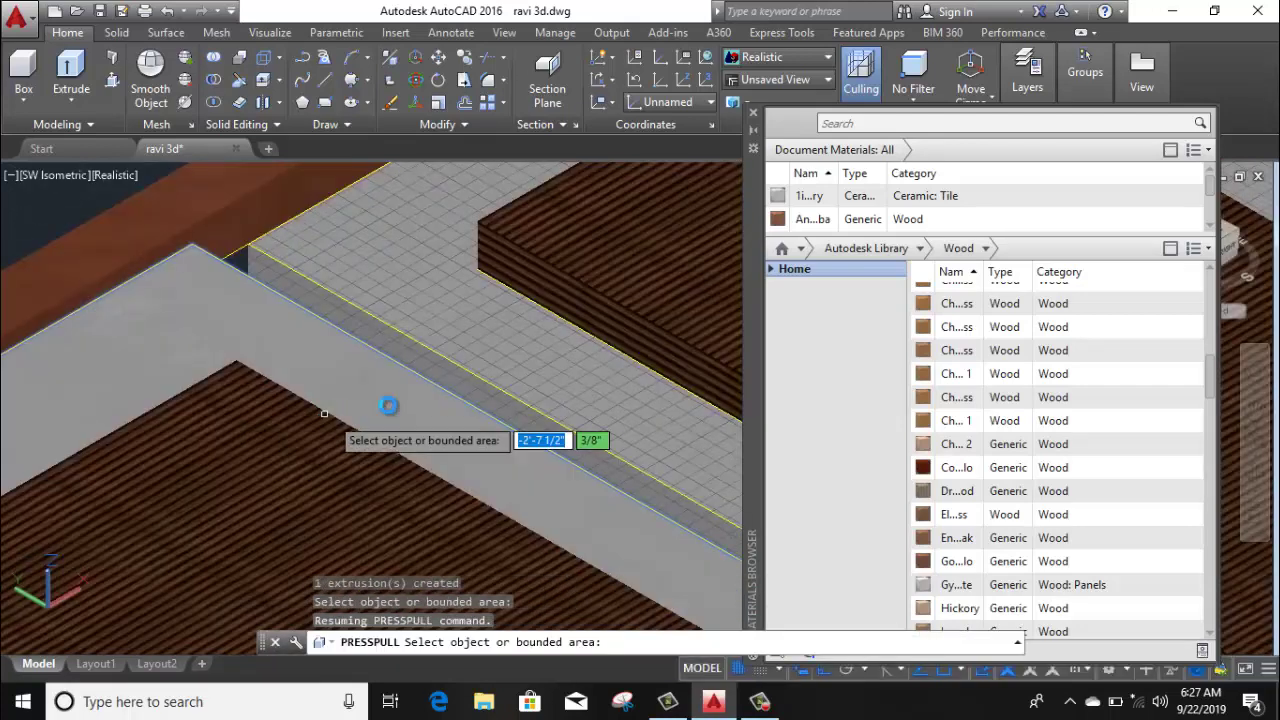
pyautogui.scroll(-5, 479, 349)
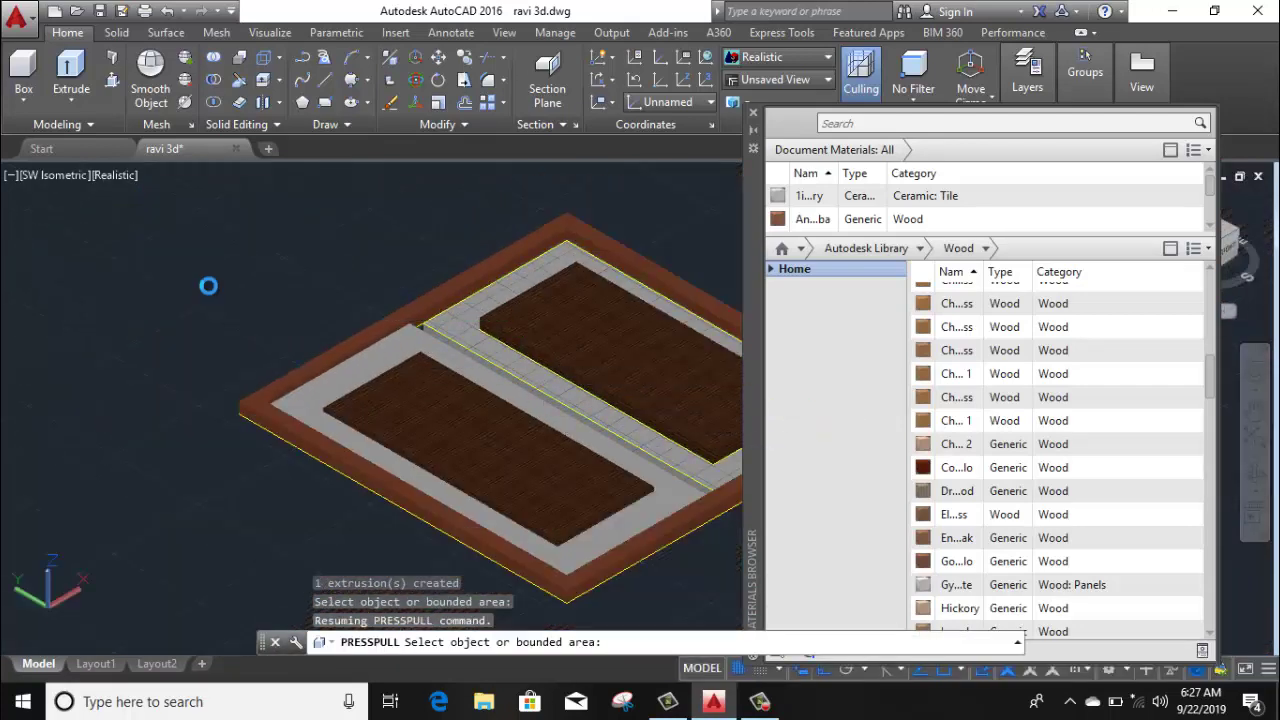
pyautogui.press('Escape')
pyautogui.scroll(-2, 223, 274)
pyautogui.scroll(-2, 225, 285)
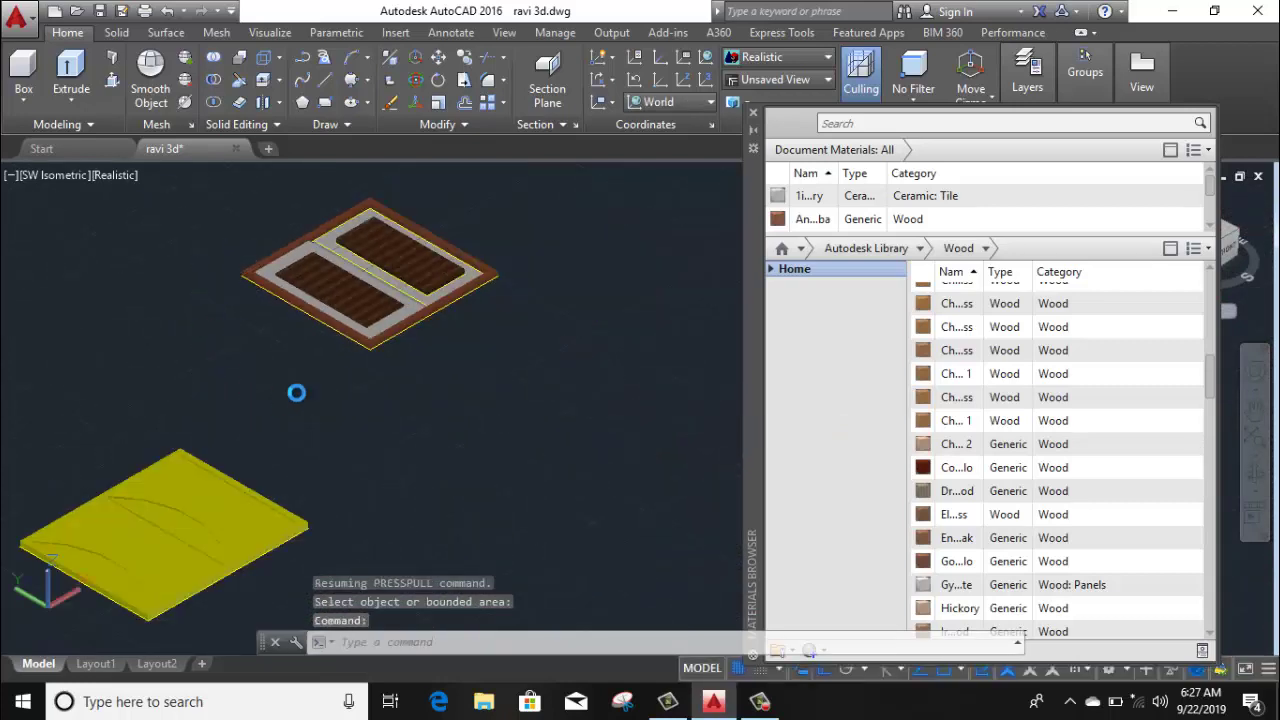
pyautogui.moveTo(296, 392); pyautogui.dragTo(437, 351, button='middle')
# Apply wood to the slab's top faces and dark wood to its outer border
pyautogui.scroll(3, 268, 510)
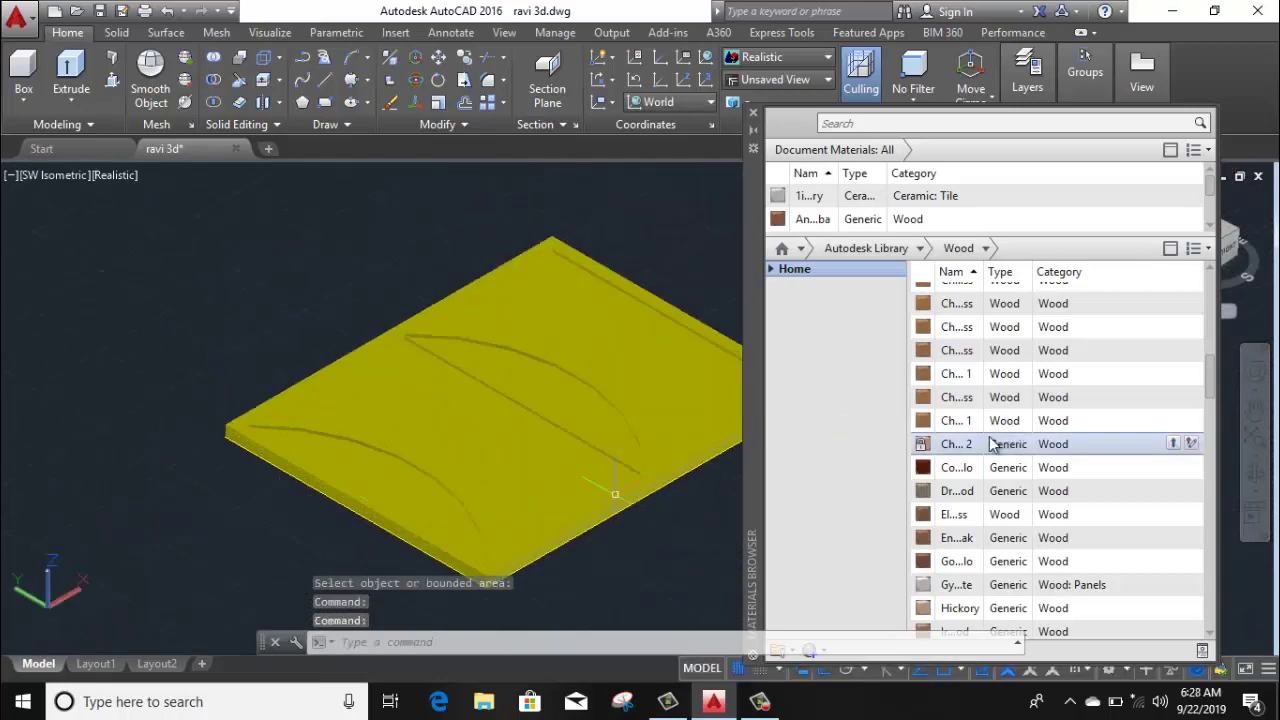
pyautogui.scroll(1, 914, 290)
pyautogui.moveTo(1000, 575)
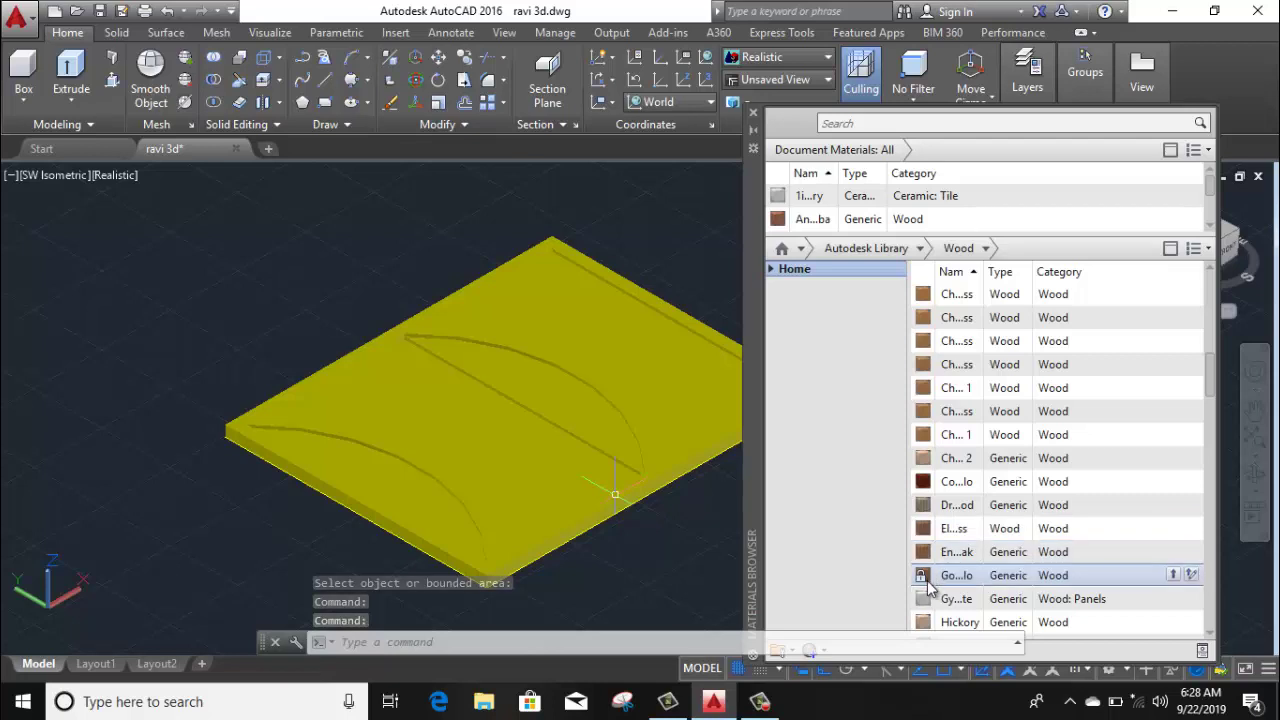
pyautogui.moveTo(927, 580); pyautogui.dragTo(620, 370)
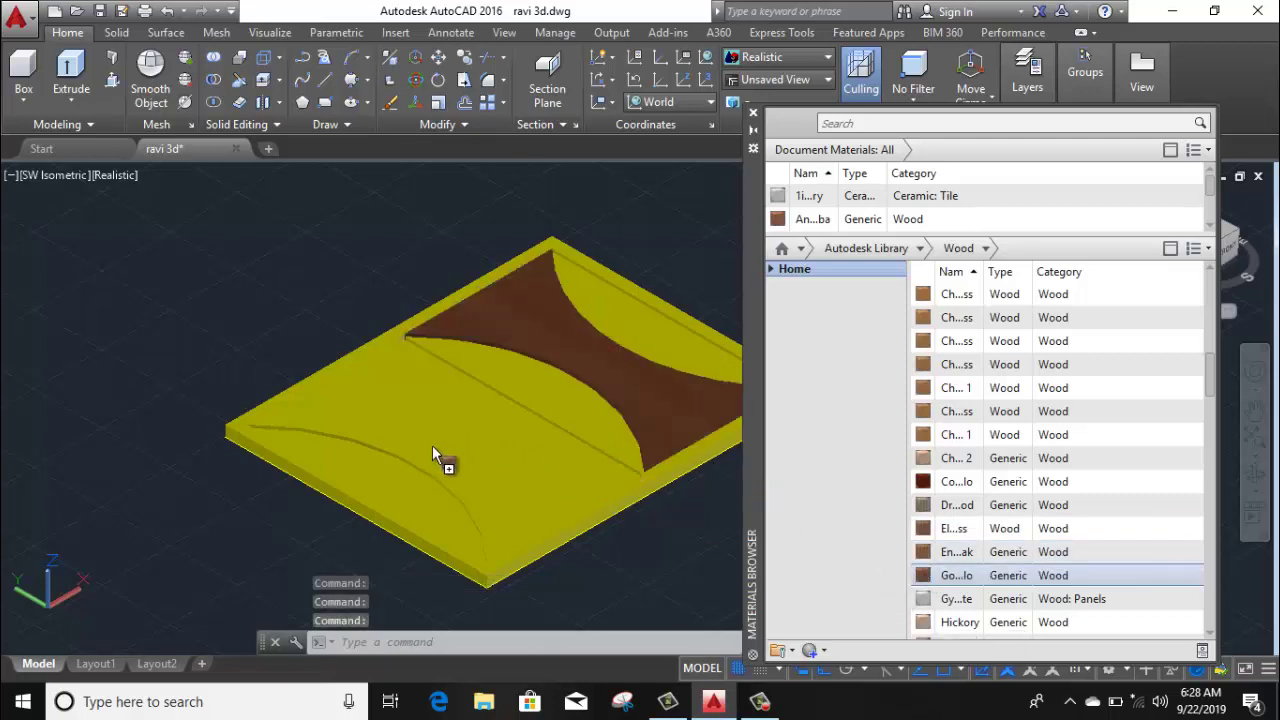
pyautogui.moveTo(432, 455); pyautogui.dragTo(569, 478)
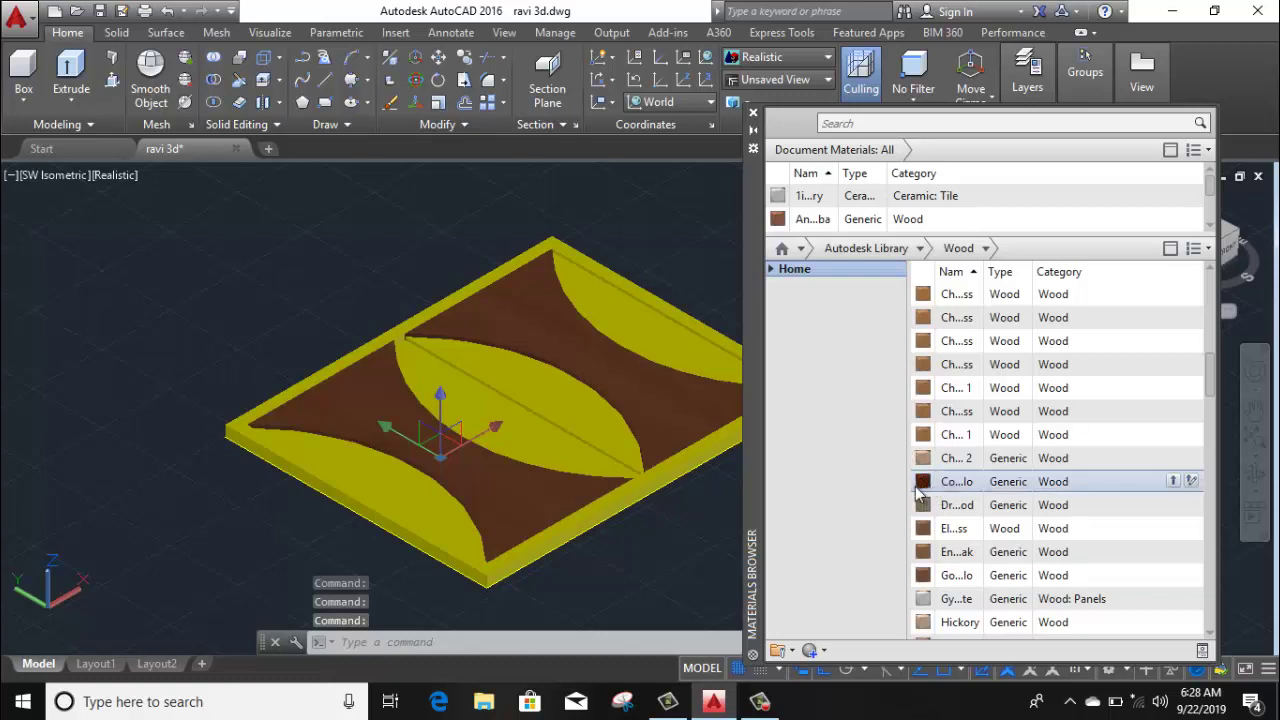
pyautogui.moveTo(917, 488); pyautogui.dragTo(592, 507)
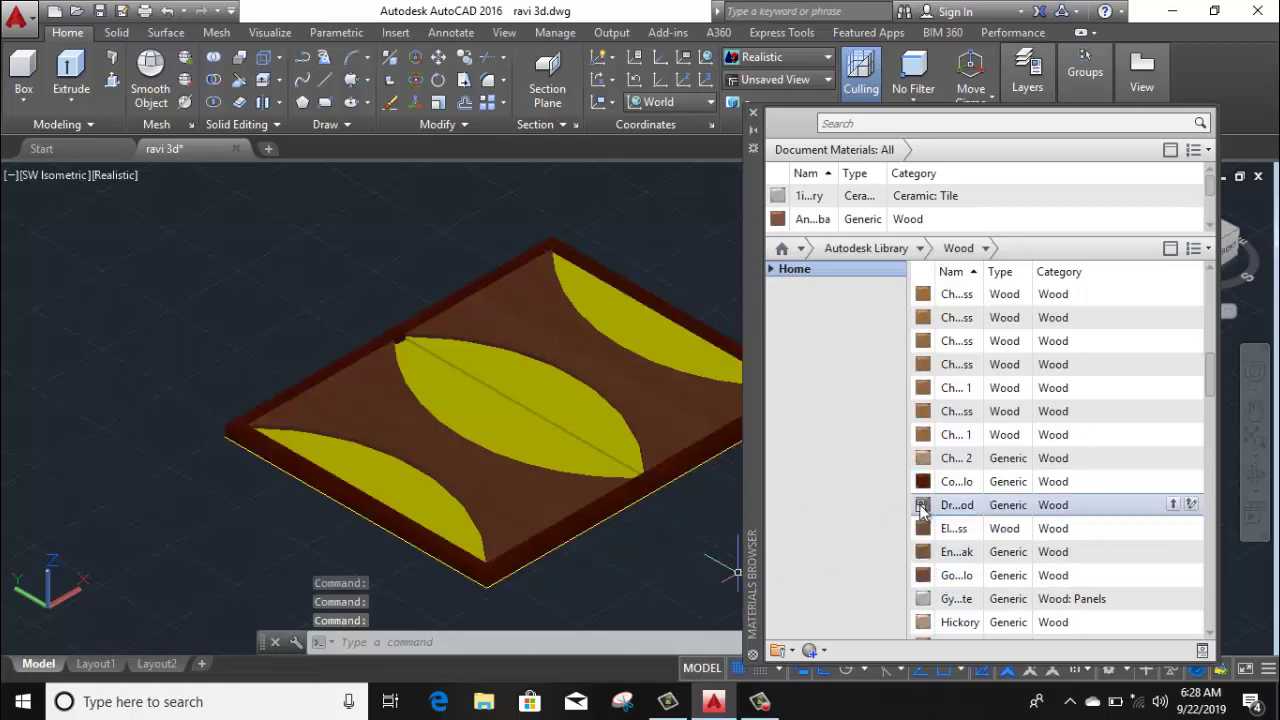
# Apply wood to the upper-right leaf, both halves of the central leaf, and darker wood lower-left
pyautogui.moveTo(925, 528)
pyautogui.mouseDown()
pyautogui.moveTo(624, 353)
pyautogui.moveTo(647, 352)
pyautogui.mouseUp()
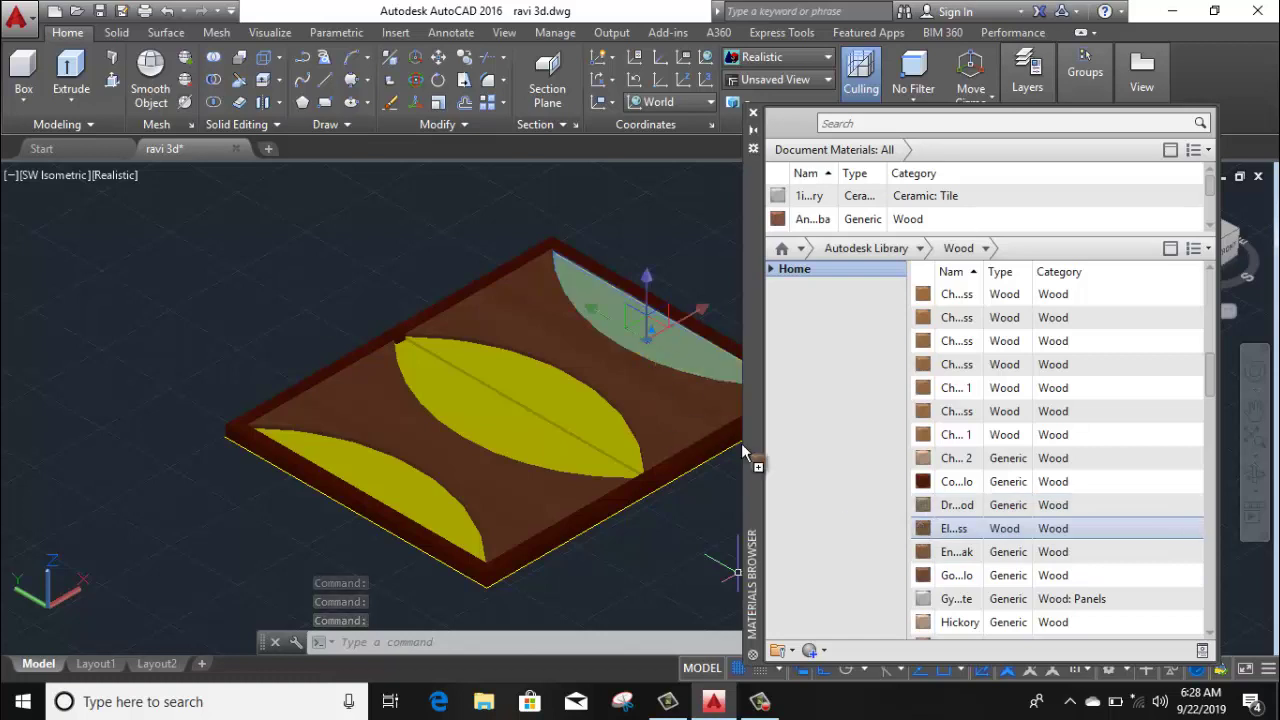
pyautogui.moveTo(956, 575)
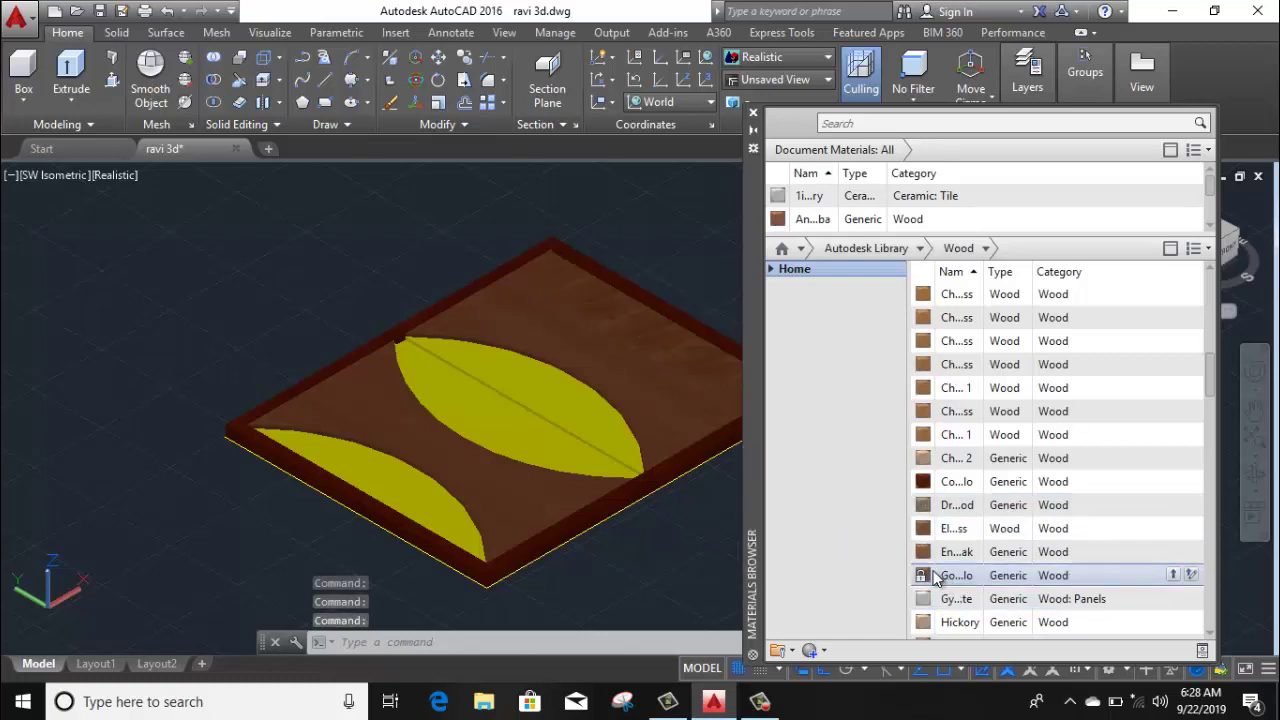
pyautogui.moveTo(854, 567); pyautogui.dragTo(562, 405)
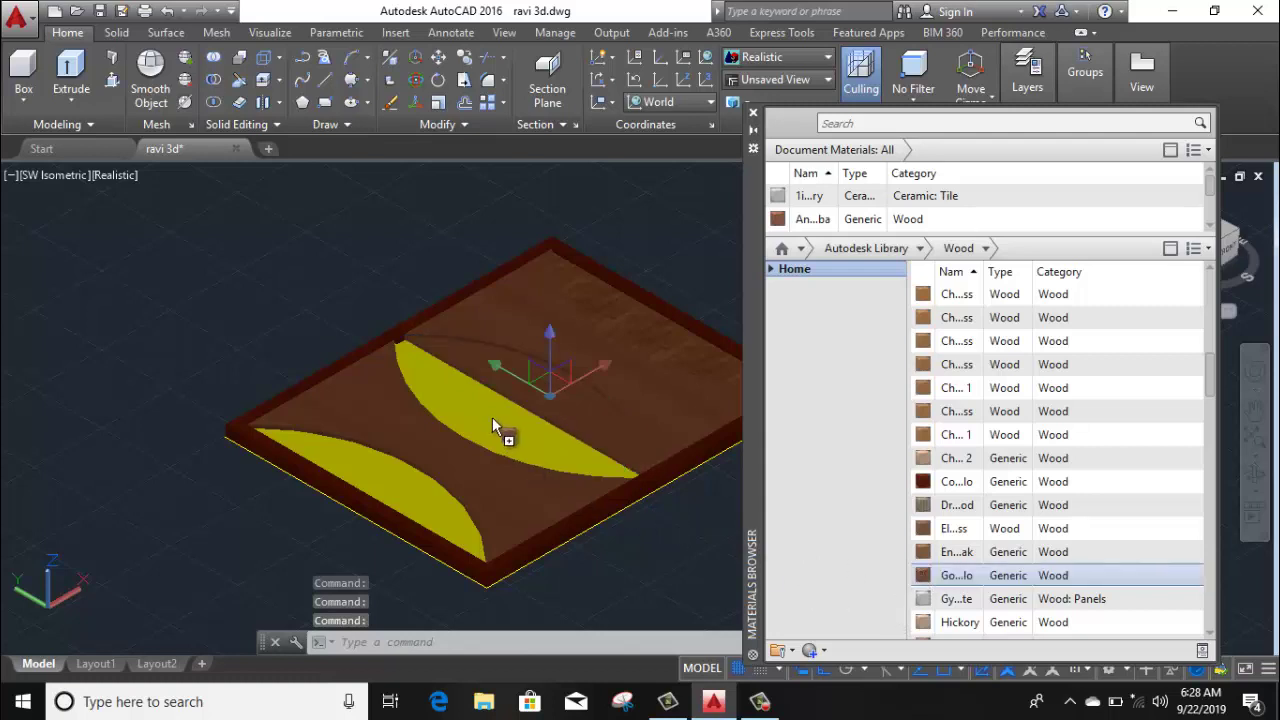
pyautogui.moveTo(492, 422); pyautogui.dragTo(497, 434)
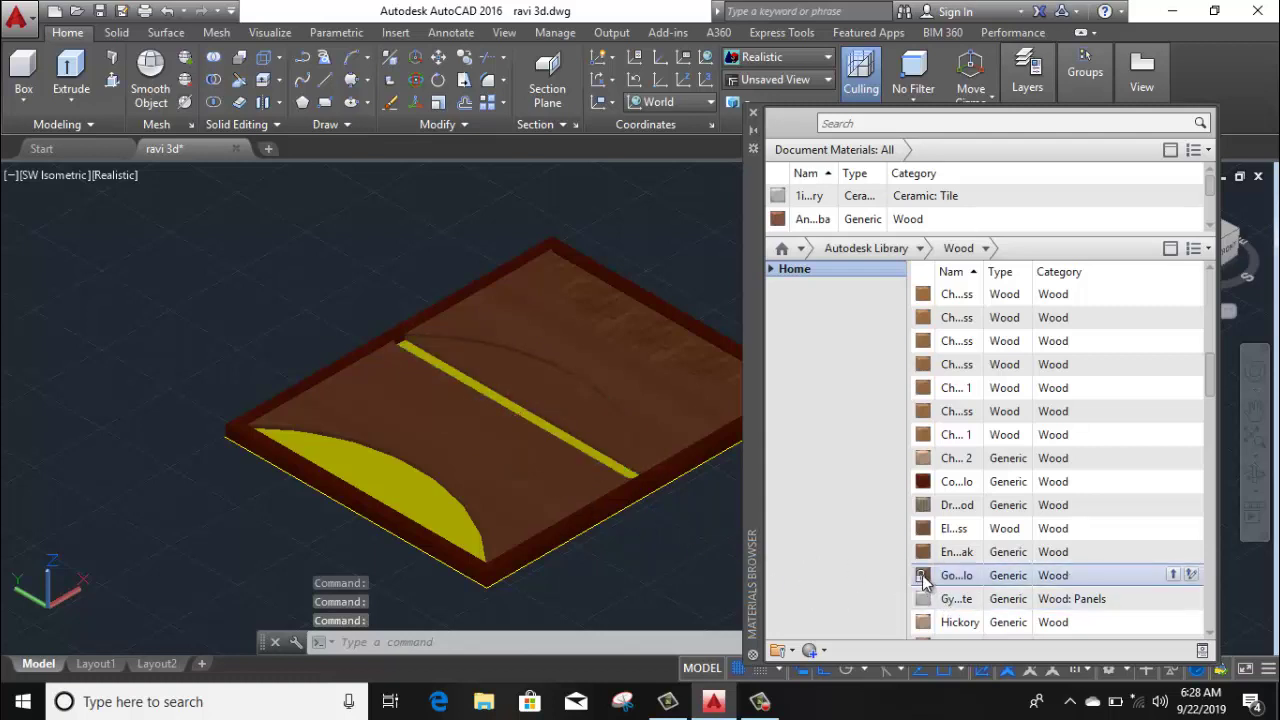
pyautogui.moveTo(422, 507); pyautogui.dragTo(400, 510)
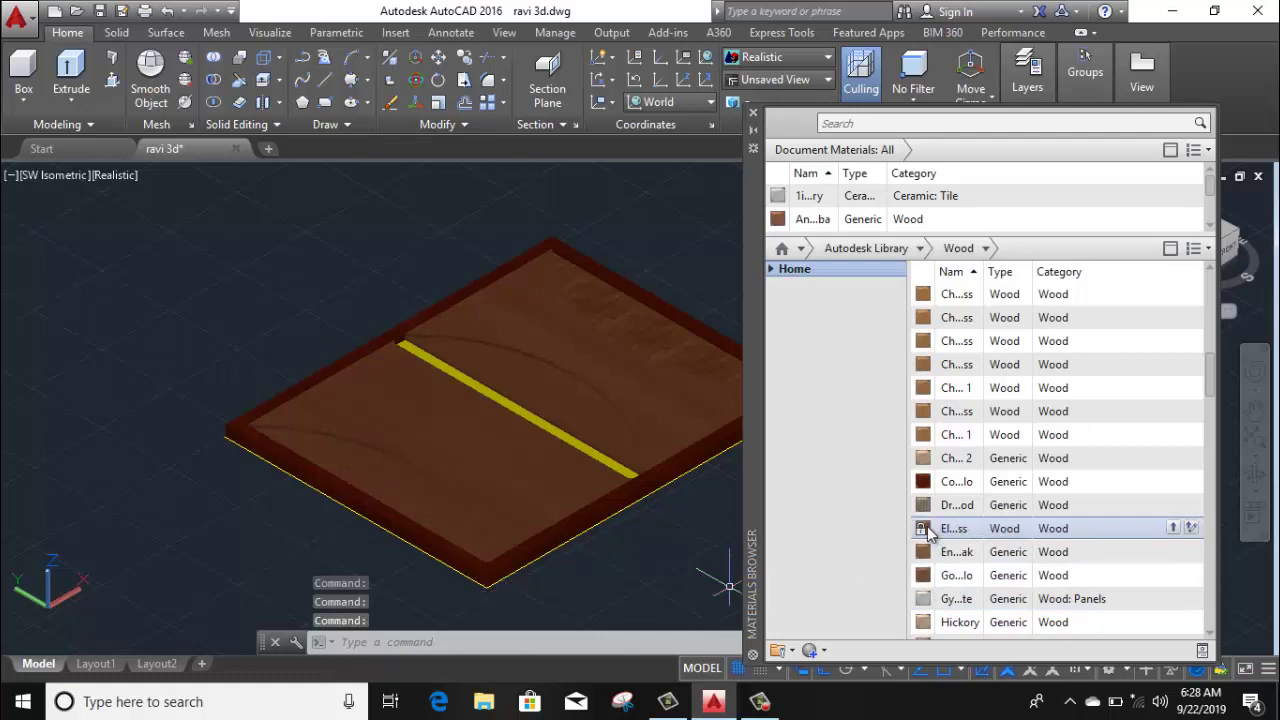
pyautogui.moveTo(926, 482); pyautogui.dragTo(421, 494)
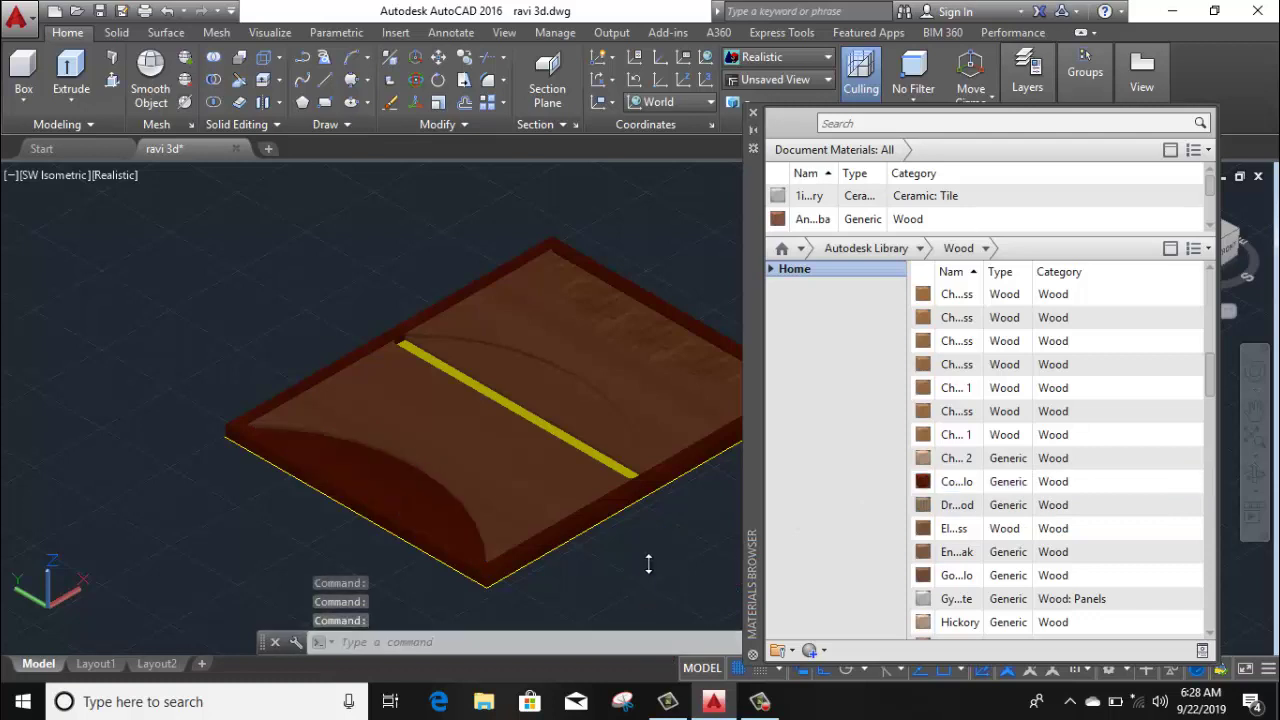
# Finish the left and right curved faces in the pinkish-red wood material
pyautogui.scroll(-5, 1052, 600)
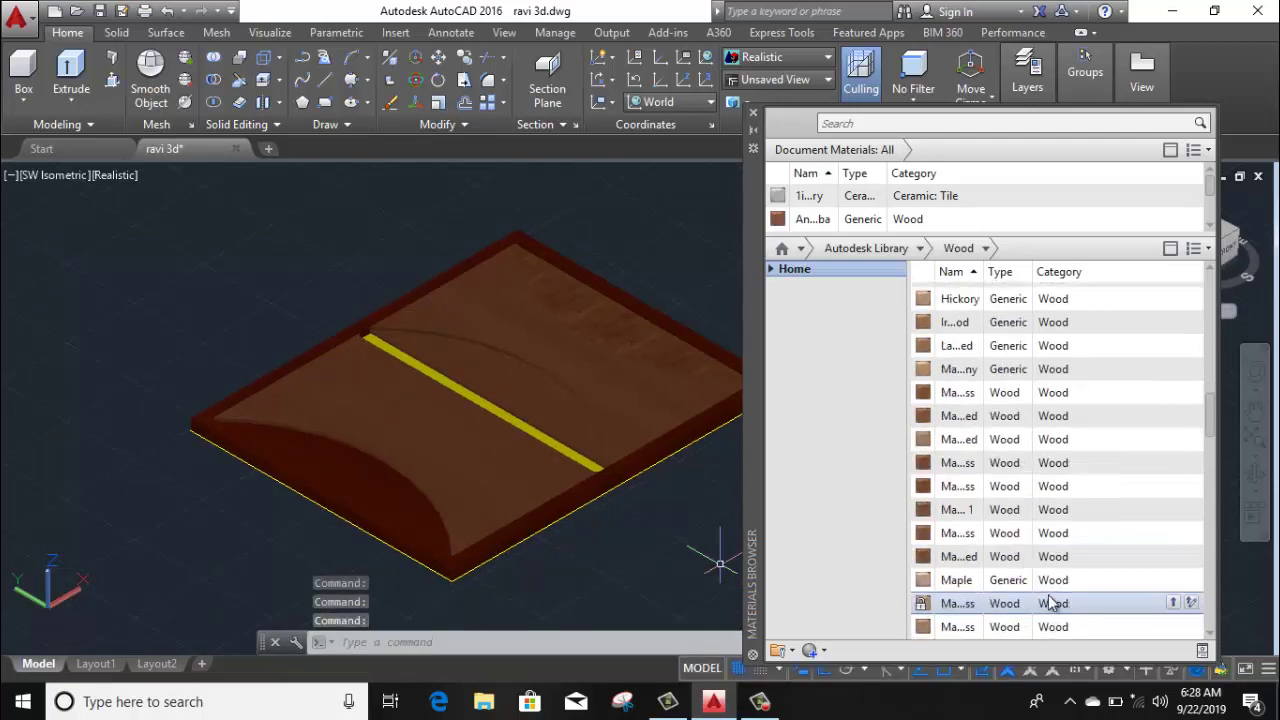
pyautogui.scroll(-3, 1052, 603)
pyautogui.scroll(-2, 1010, 603)
pyautogui.scroll(-5, 940, 605)
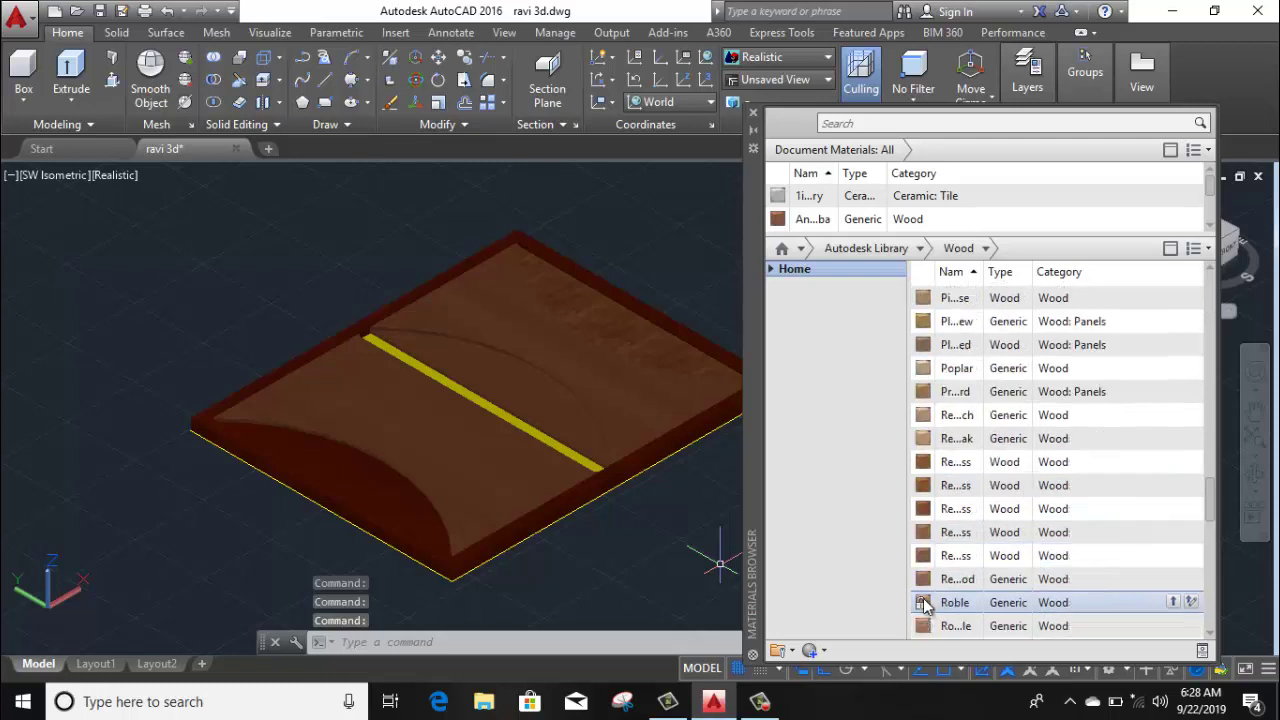
pyautogui.keyDown('ctrl'); pyautogui.click(364, 487); pyautogui.keyUp('ctrl')
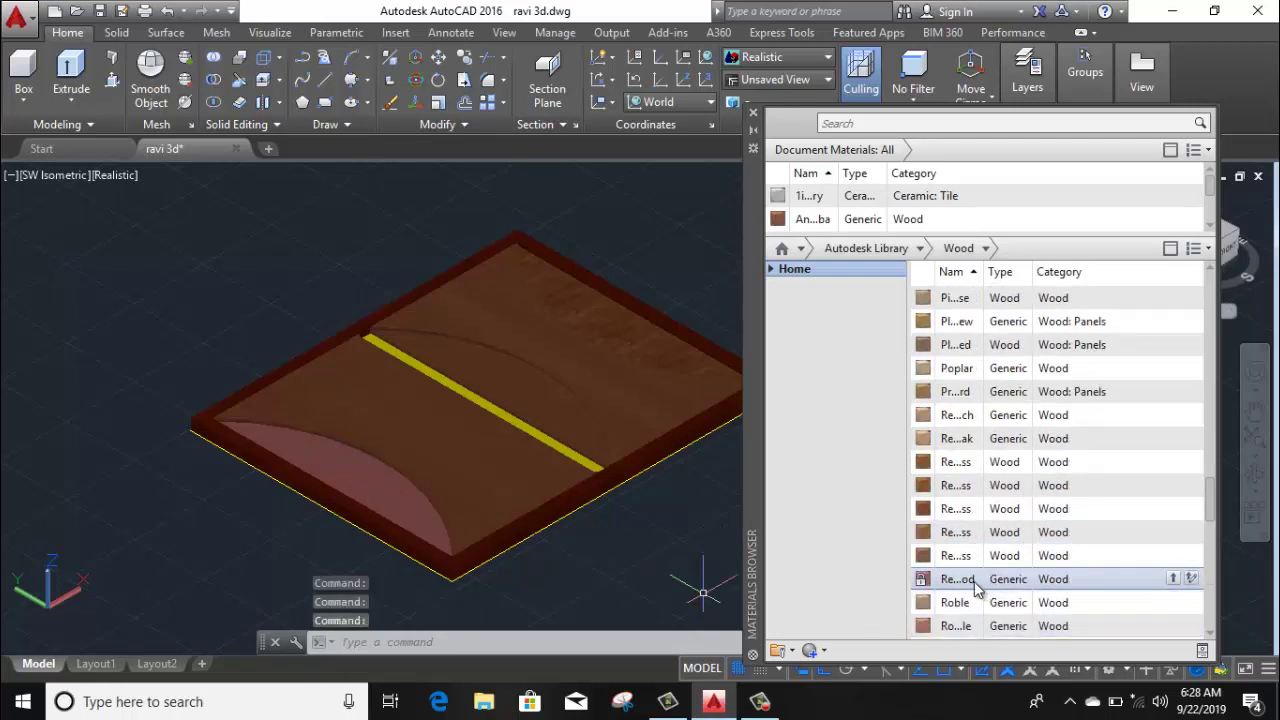
pyautogui.moveTo(860, 552); pyautogui.dragTo(641, 341)
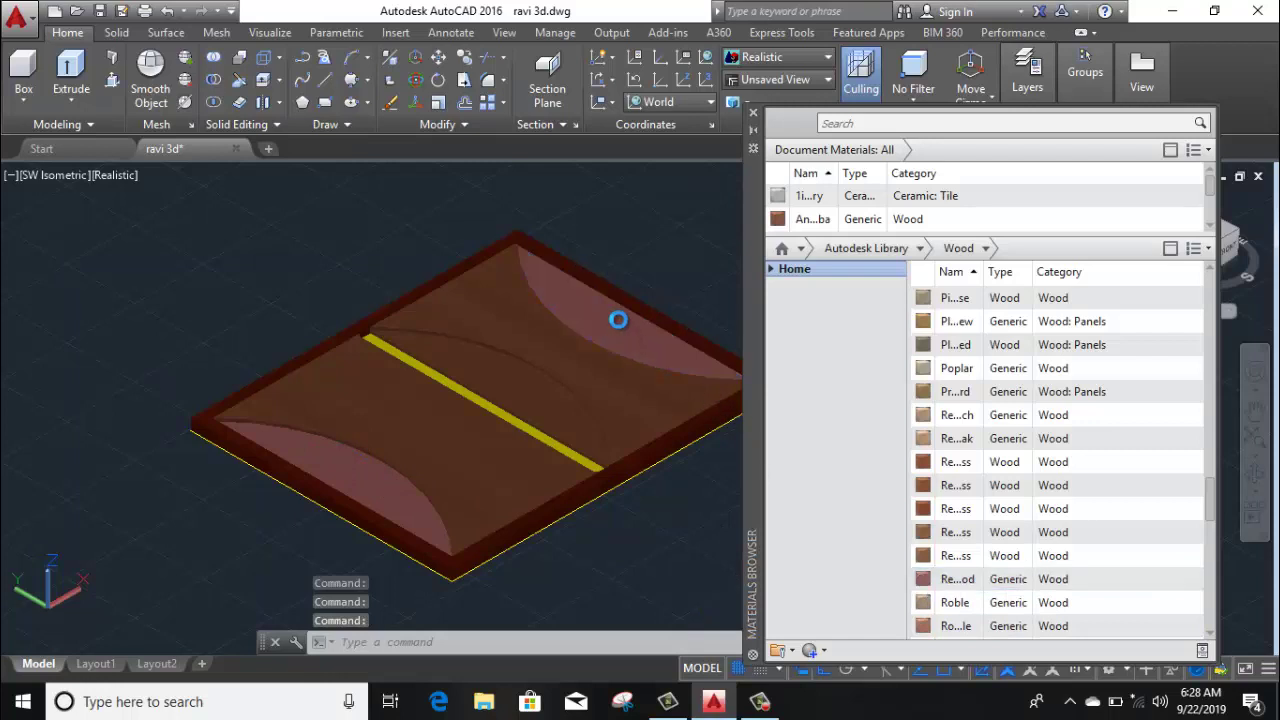
# Close the Materials Browser, then zoom out and pan toward the other panels
pyautogui.click(753, 119)
pyautogui.scroll(-3, 704, 442)
pyautogui.scroll(-2, 721, 463)
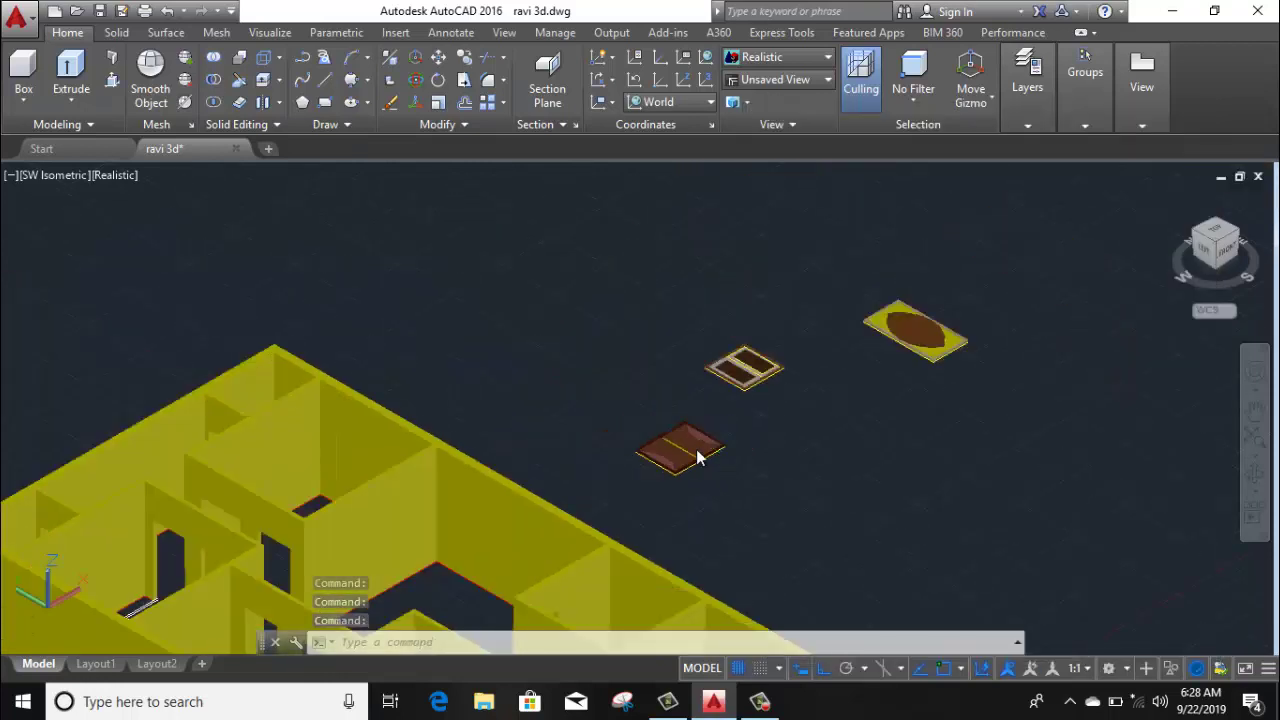
pyautogui.moveTo(698, 457); pyautogui.dragTo(625, 436, button='middle')
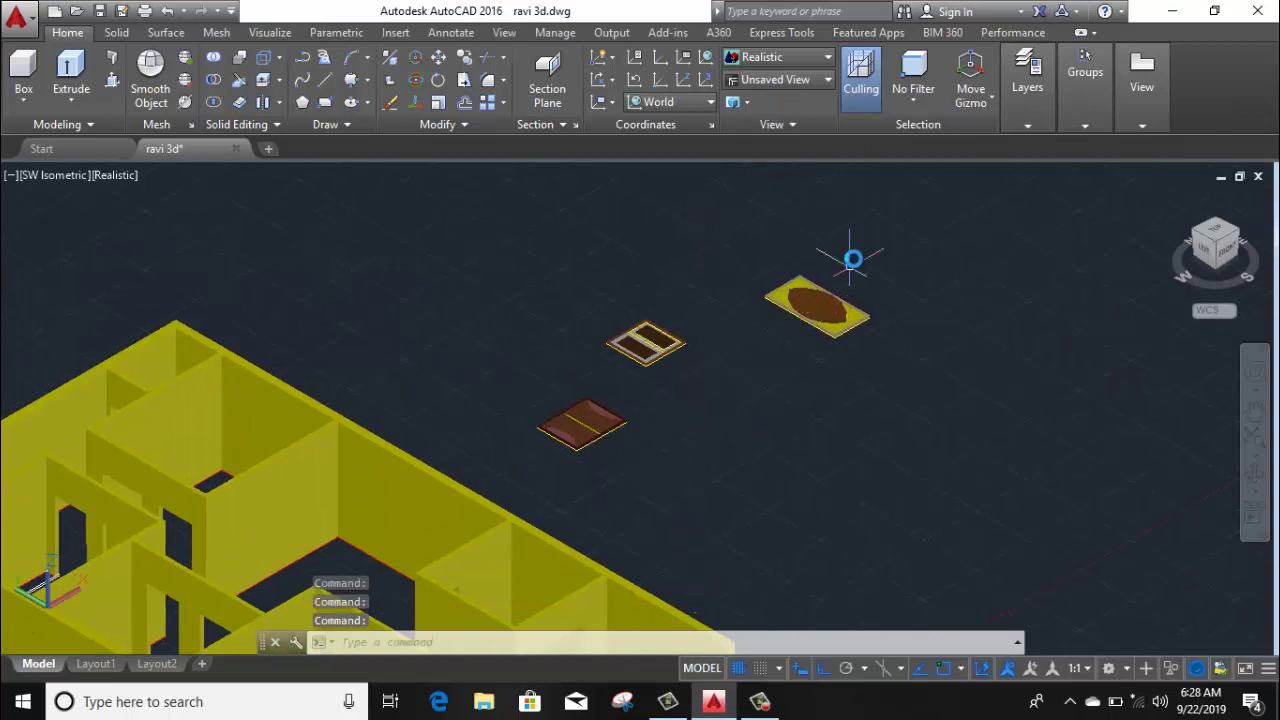
# Zoom in on the elliptical wood tabletop panel and briefly select it
pyautogui.scroll(2, 851, 259)
pyautogui.scroll(2, 840, 283)
pyautogui.scroll(3, 831, 354)
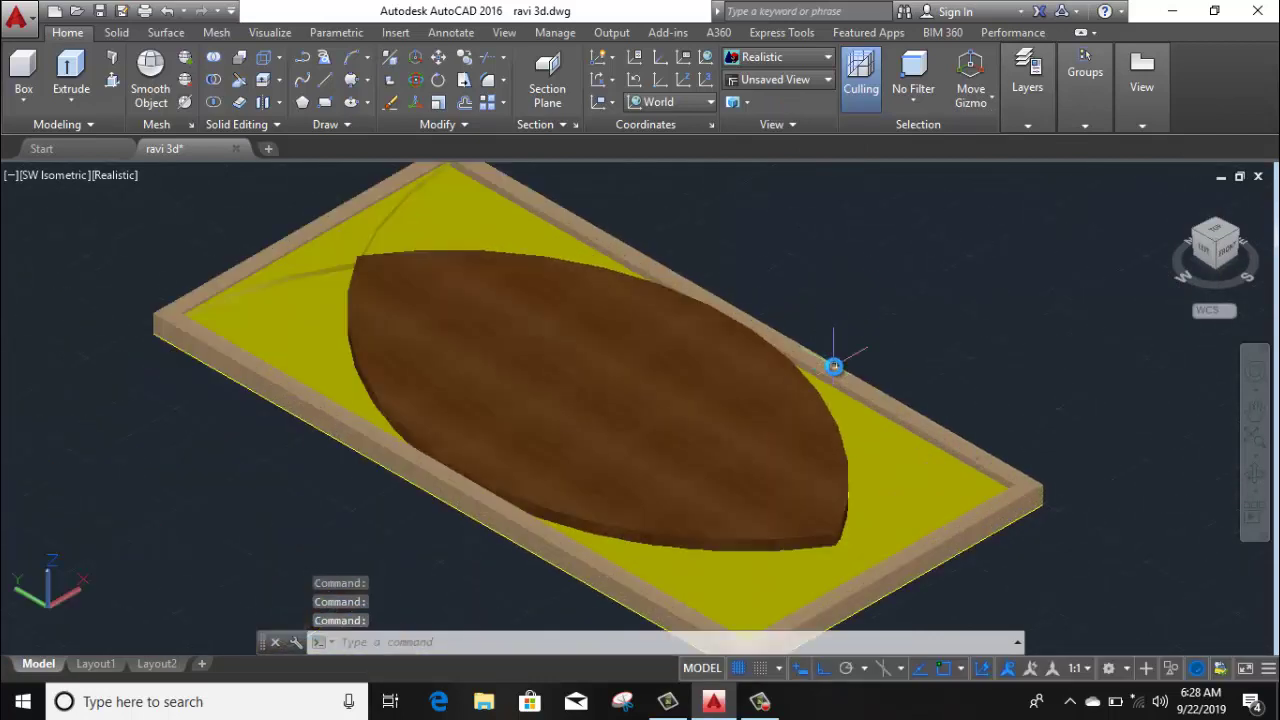
pyautogui.click(785, 395)
pyautogui.press('Escape')
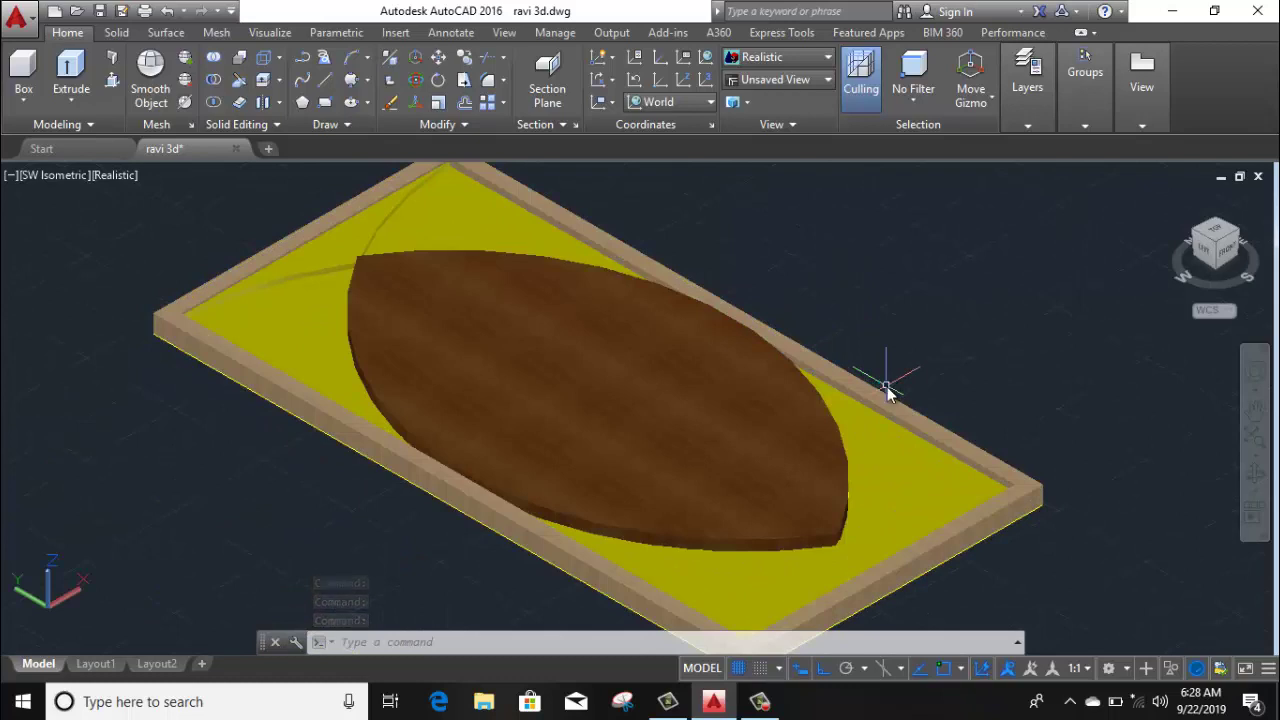
# Reopen the Materials Browser with MAT and filter the Autodesk Library to Stone materials
pyautogui.write('MAT')
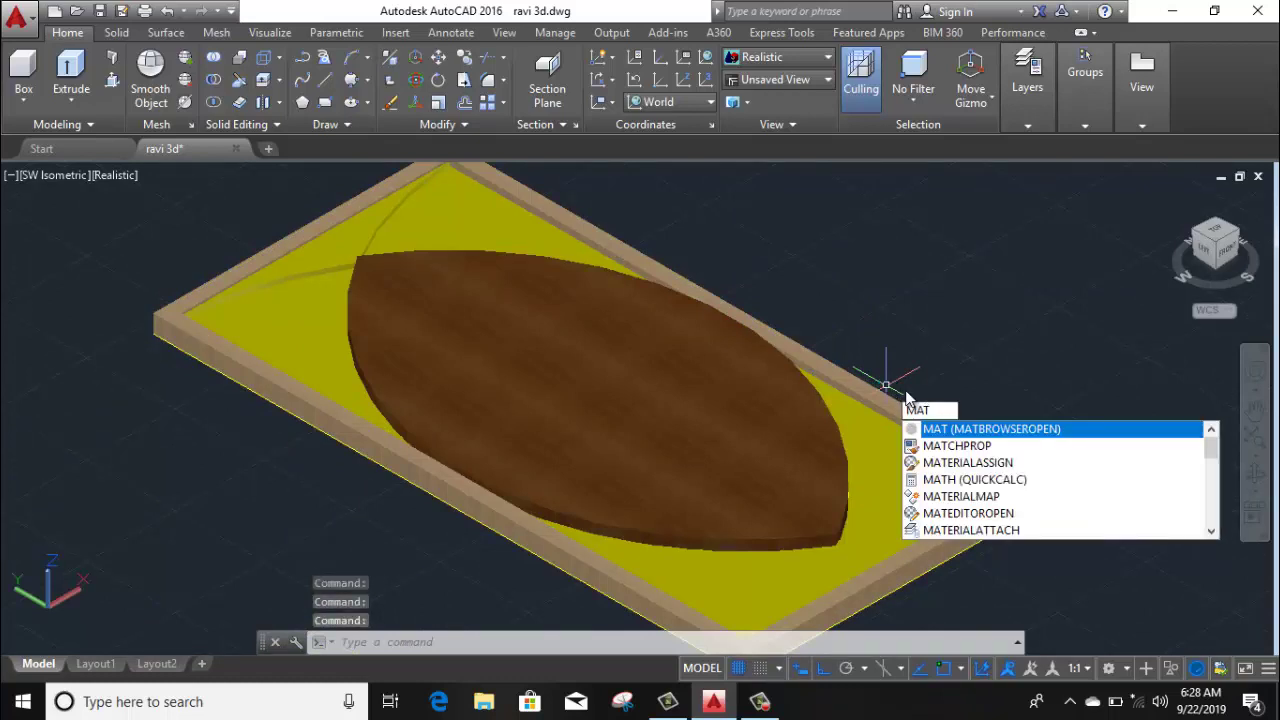
pyautogui.press('Return')
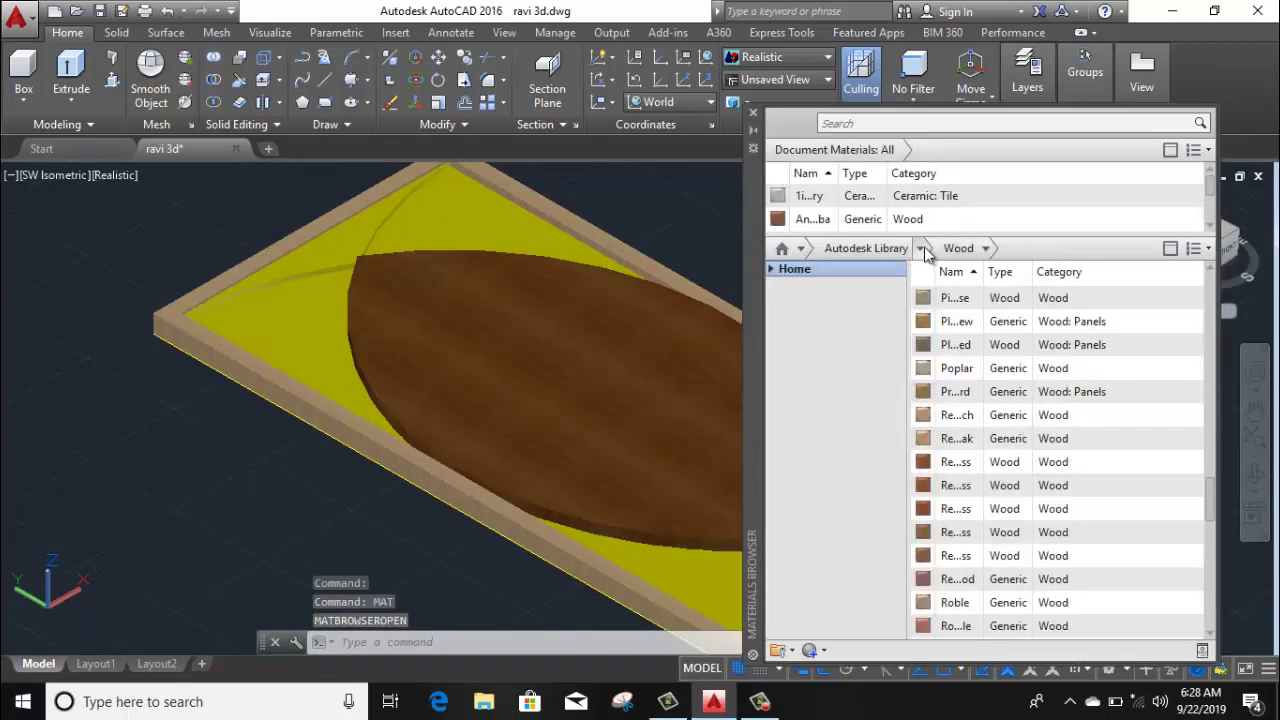
pyautogui.click(921, 250)
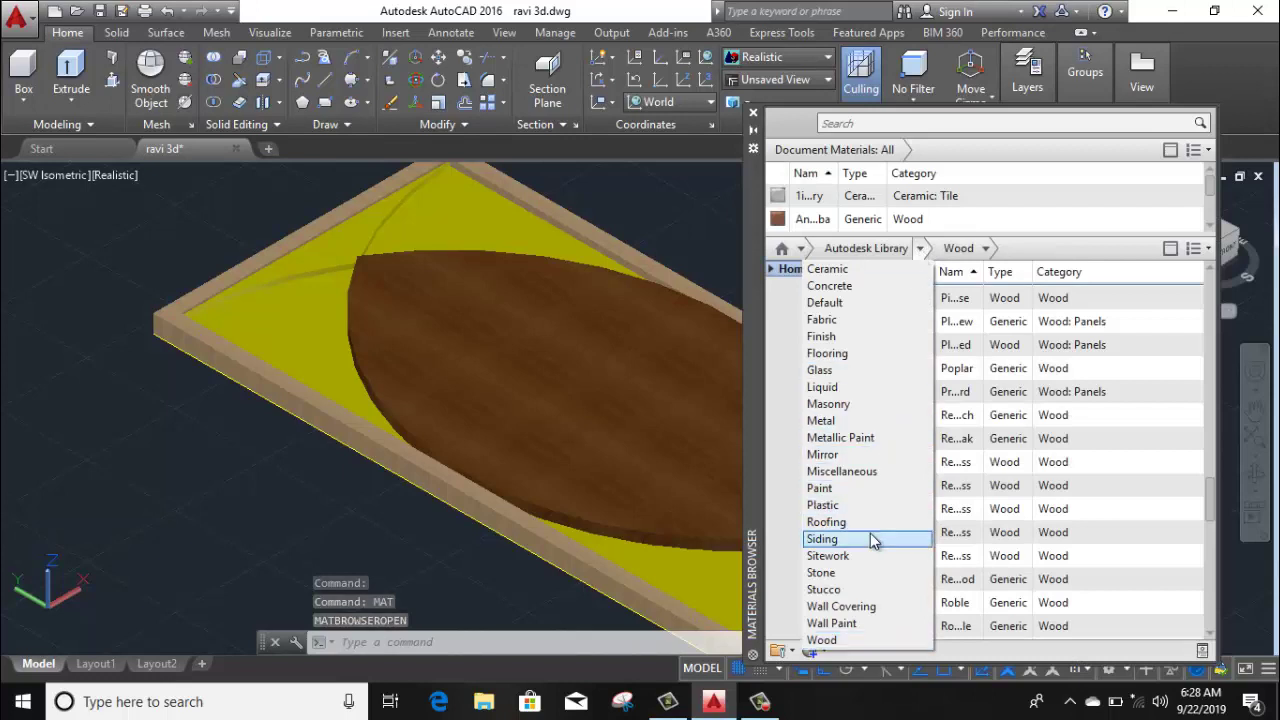
pyautogui.click(862, 573)
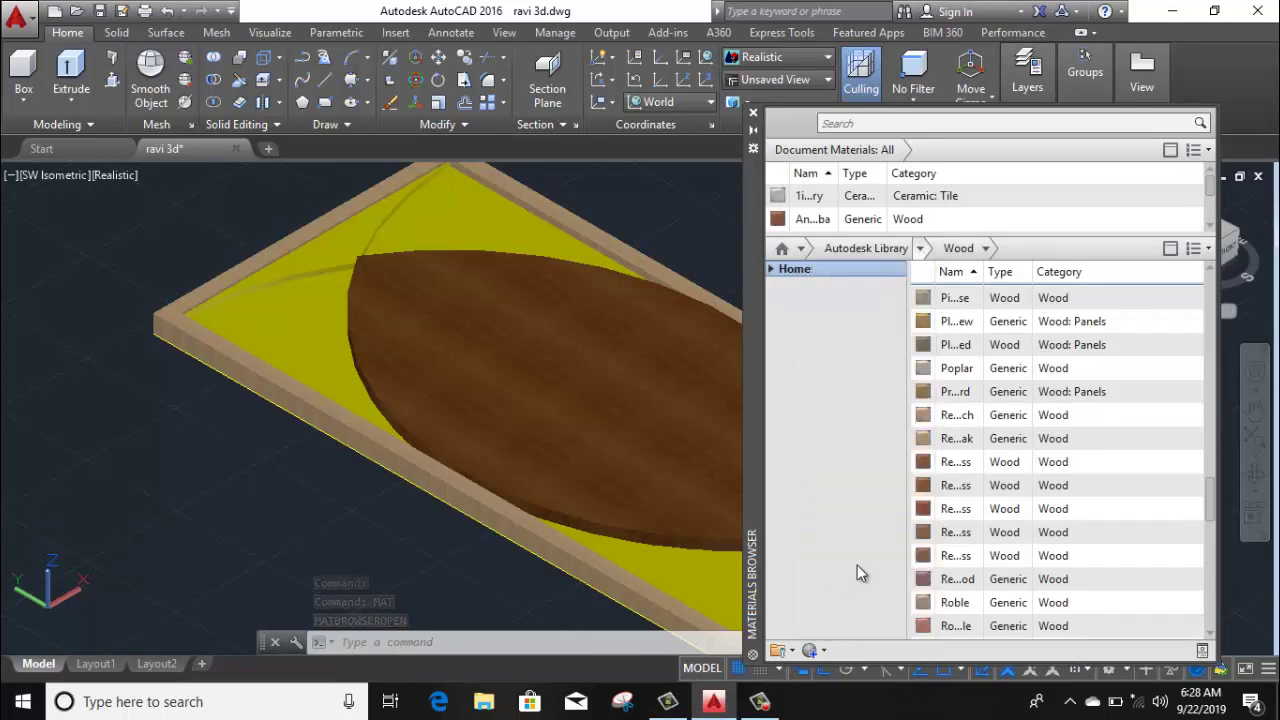
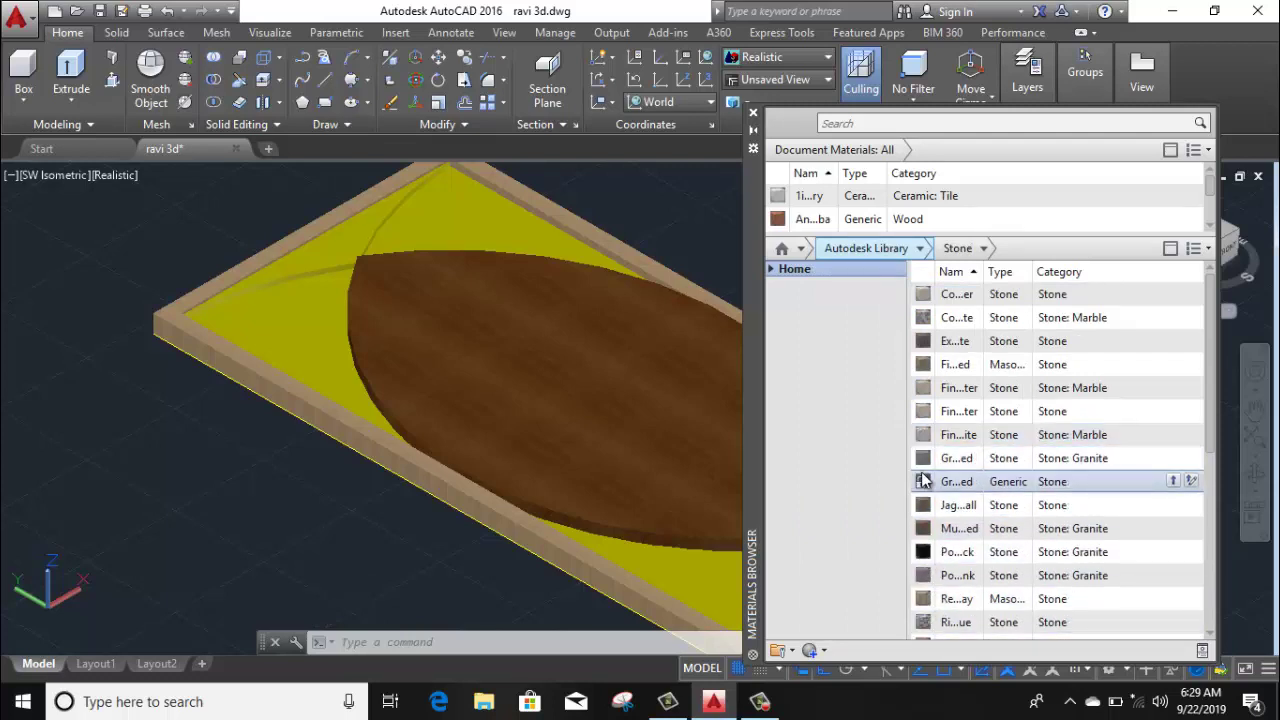
# Apply the dark green Generic stone material to the yellow faces around the wooden ellipse
pyautogui.moveTo(916, 456)
pyautogui.mouseDown()
pyautogui.moveTo(455, 232)
pyautogui.moveTo(469, 213)
pyautogui.mouseUp()
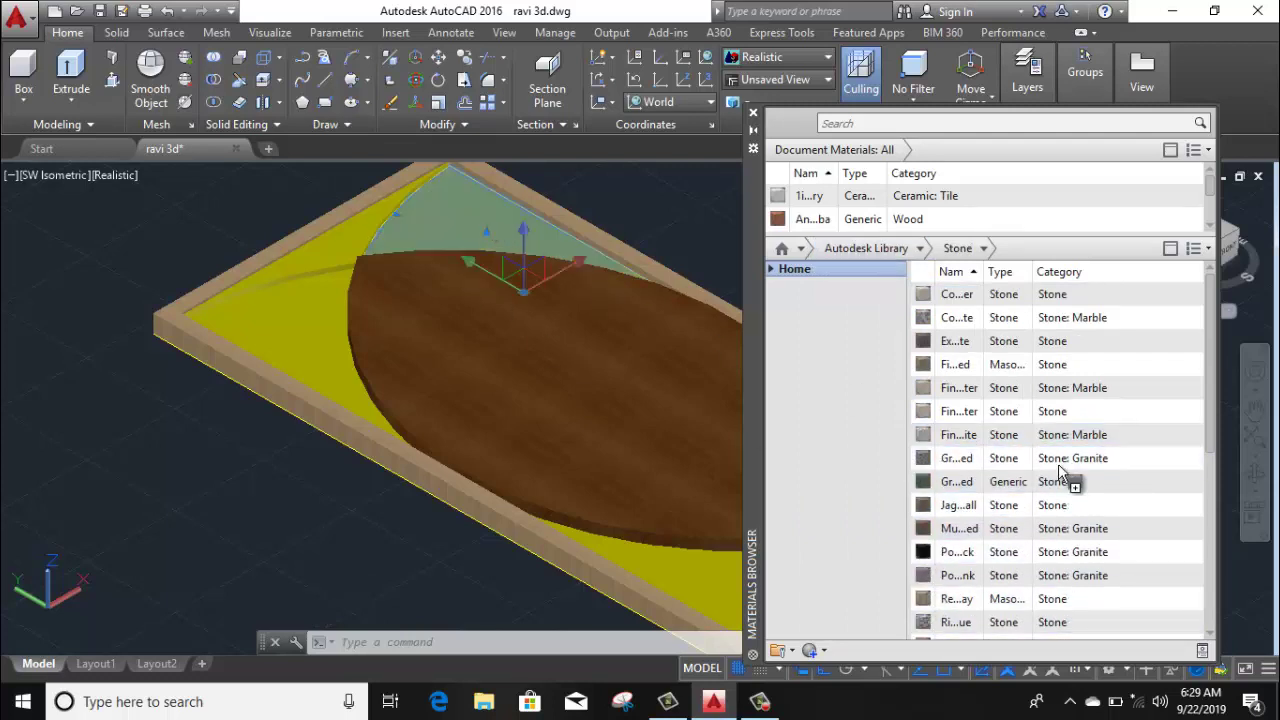
pyautogui.moveTo(922, 482); pyautogui.dragTo(301, 349)
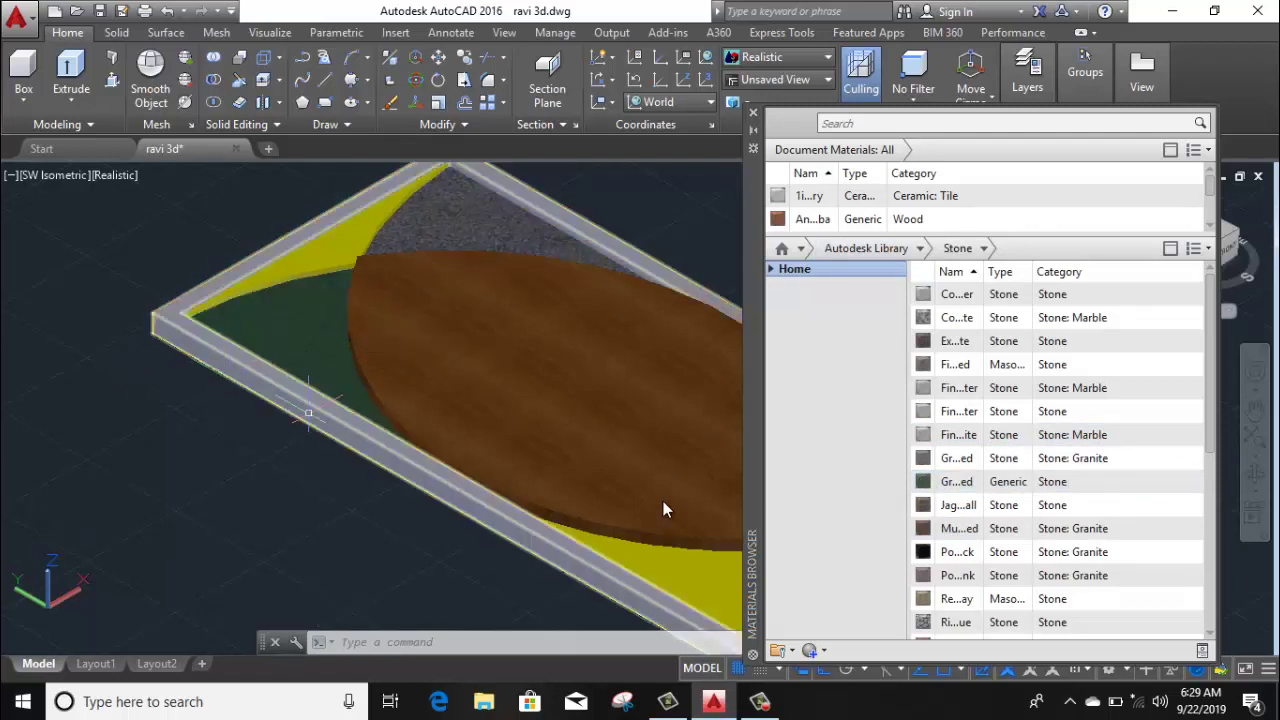
pyautogui.moveTo(922, 482); pyautogui.dragTo(663, 501)
pyautogui.moveTo(925, 487); pyautogui.dragTo(510, 291)
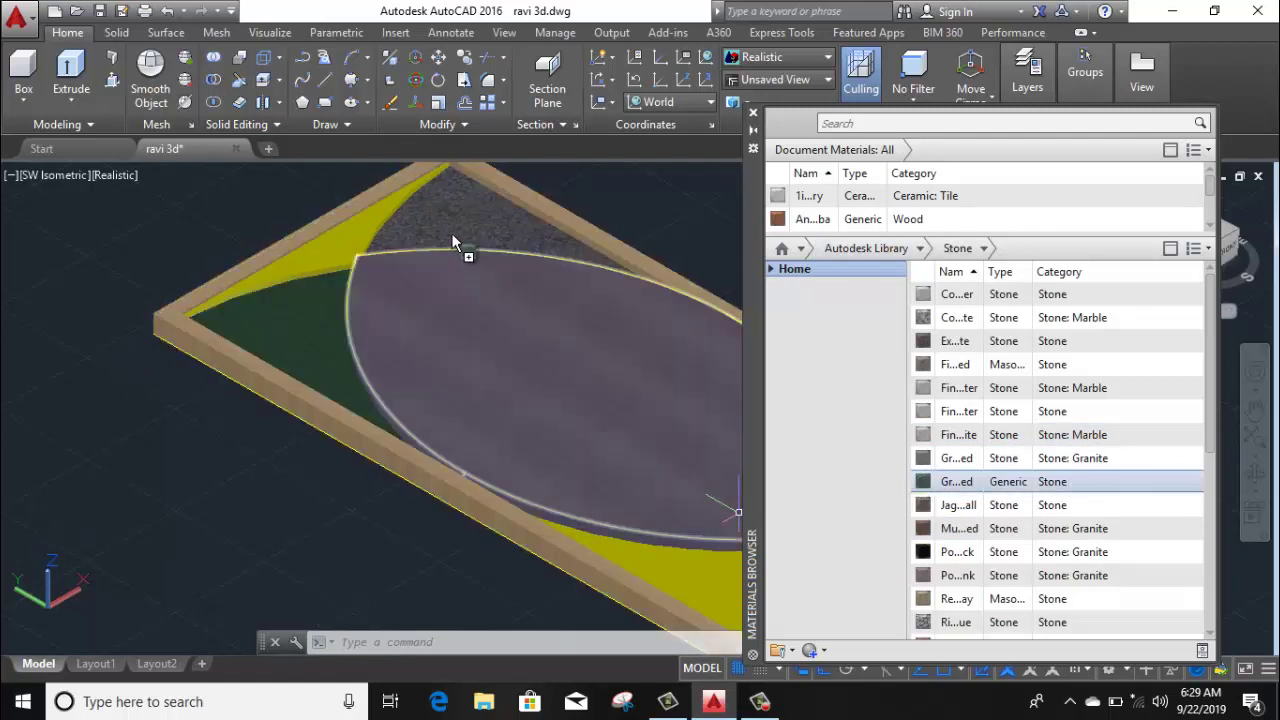
pyautogui.moveTo(453, 243); pyautogui.dragTo(480, 320)
pyautogui.moveTo(480, 320)
pyautogui.keyDown('shift'); pyautogui.mouseDown(button='middle')
pyautogui.moveTo(494, 363)
pyautogui.moveTo(357, 340)
pyautogui.mouseUp(button='middle'); pyautogui.keyUp('shift')
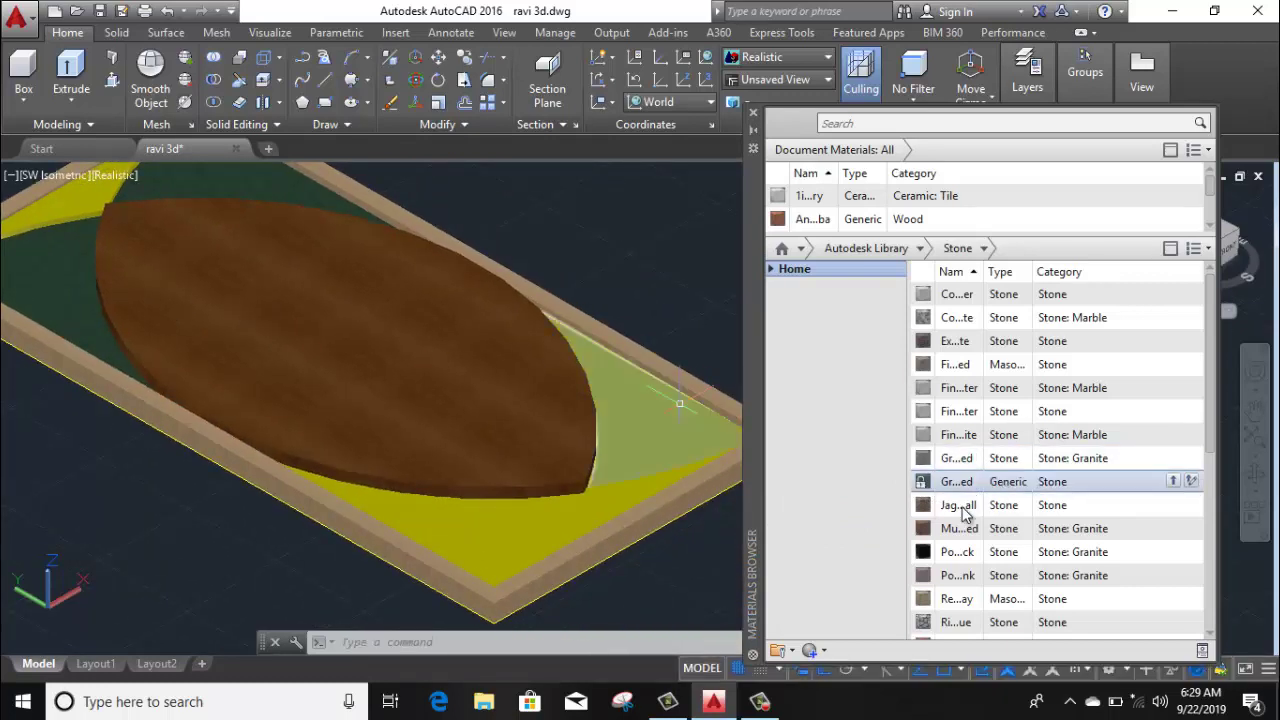
pyautogui.moveTo(703, 401); pyautogui.dragTo(634, 397)
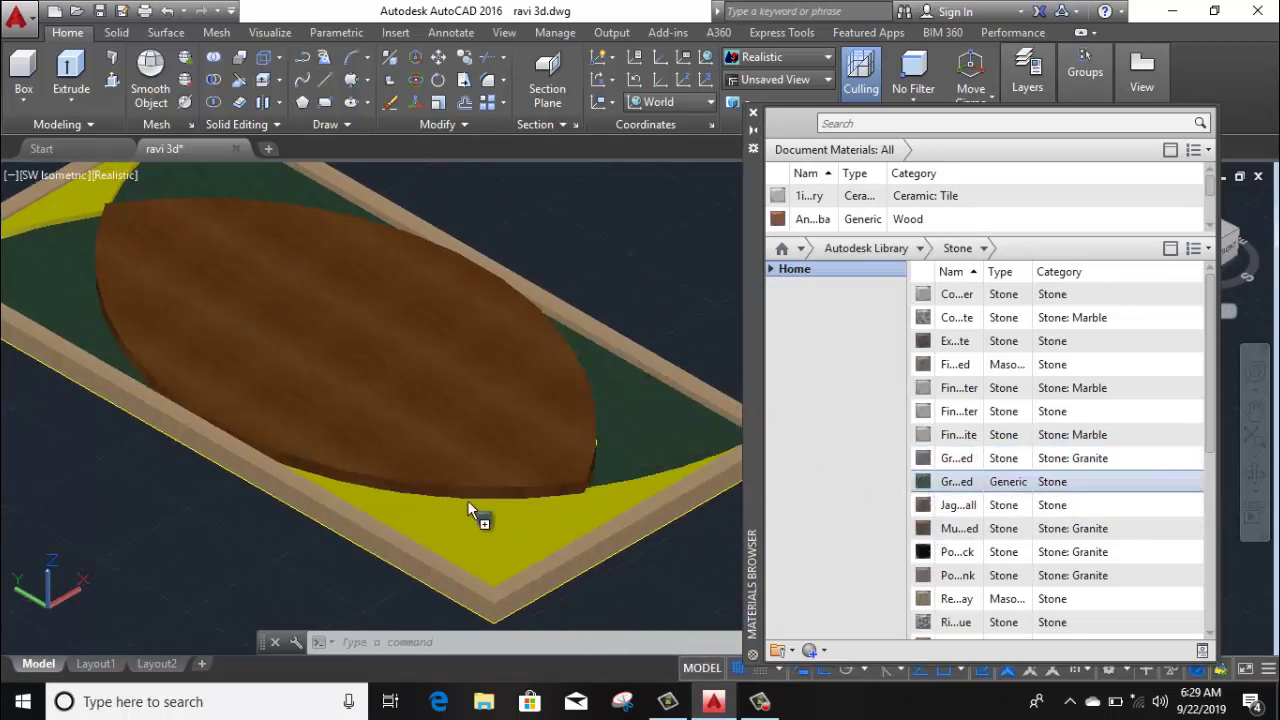
pyautogui.moveTo(467, 500); pyautogui.dragTo(460, 510)
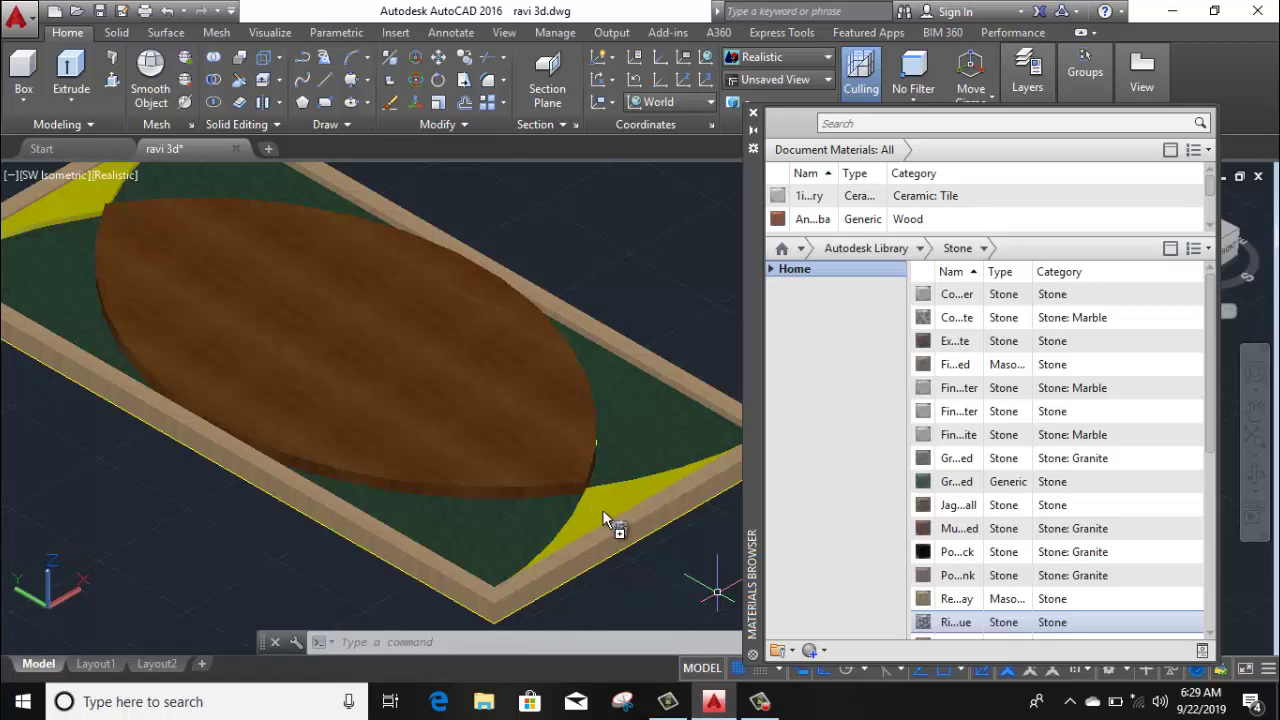
# Apply a grey cracked stone material to both corner pieces
pyautogui.moveTo(603, 514); pyautogui.dragTo(606, 530)
pyautogui.scroll(3, 601, 499)
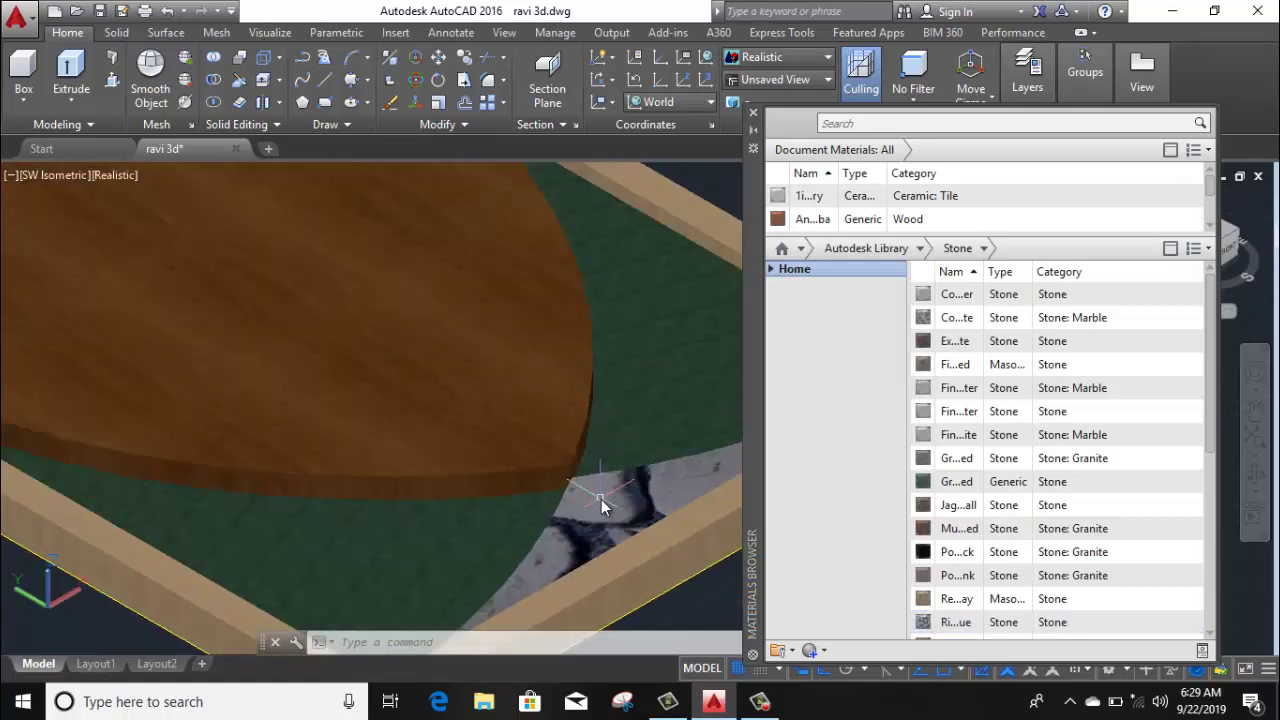
pyautogui.scroll(-5, 601, 499)
pyautogui.click(494, 435)
pyautogui.moveTo(494, 435); pyautogui.dragTo(614, 538, button='middle')
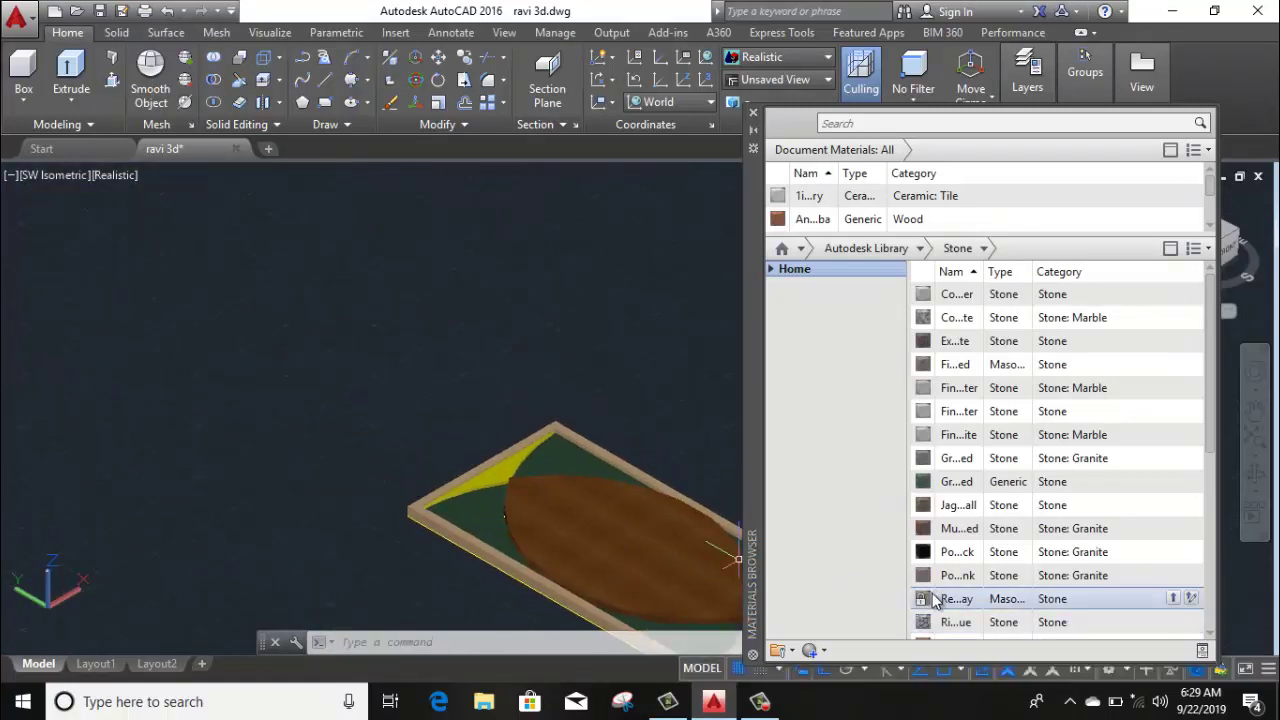
pyautogui.moveTo(925, 619); pyautogui.dragTo(503, 481)
pyautogui.scroll(-2, 606, 320)
pyautogui.scroll(-3, 540, 400)
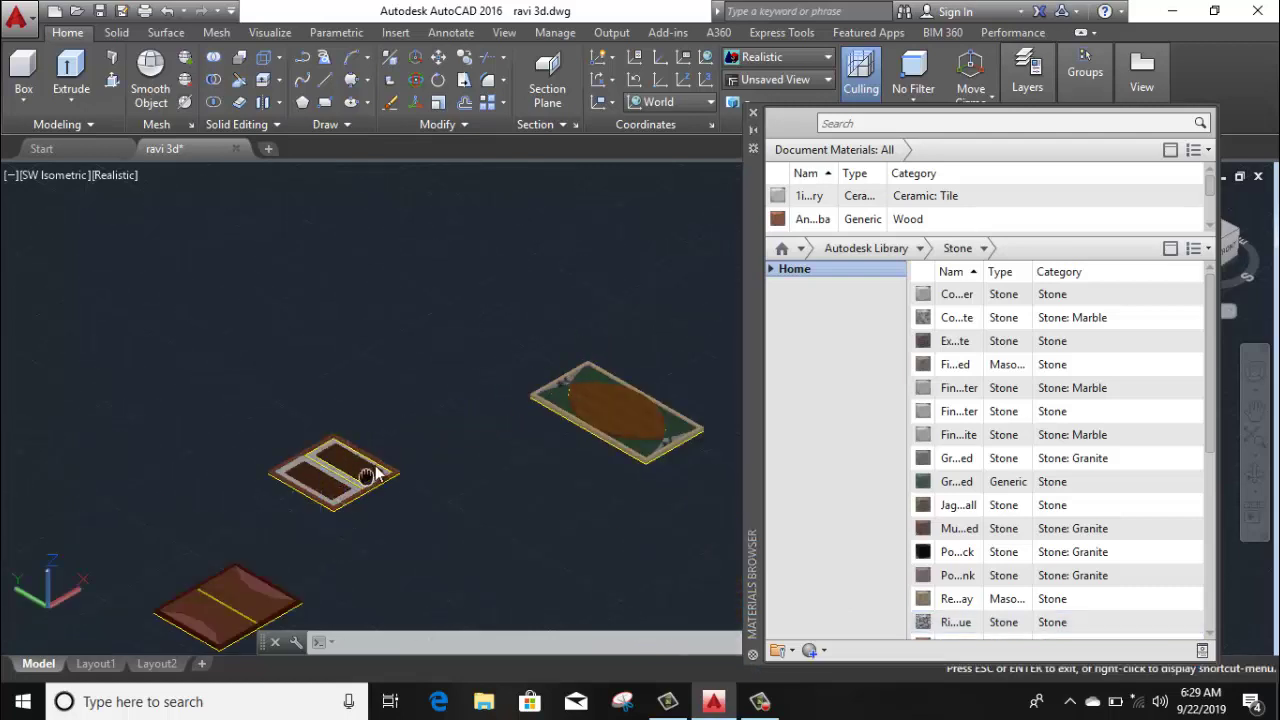
# Cover the yellow divider strip between the two wooden panels with grey masonry material
pyautogui.scroll(3, 314, 520)
pyautogui.scroll(3, 370, 490)
pyautogui.scroll(2, 370, 490)
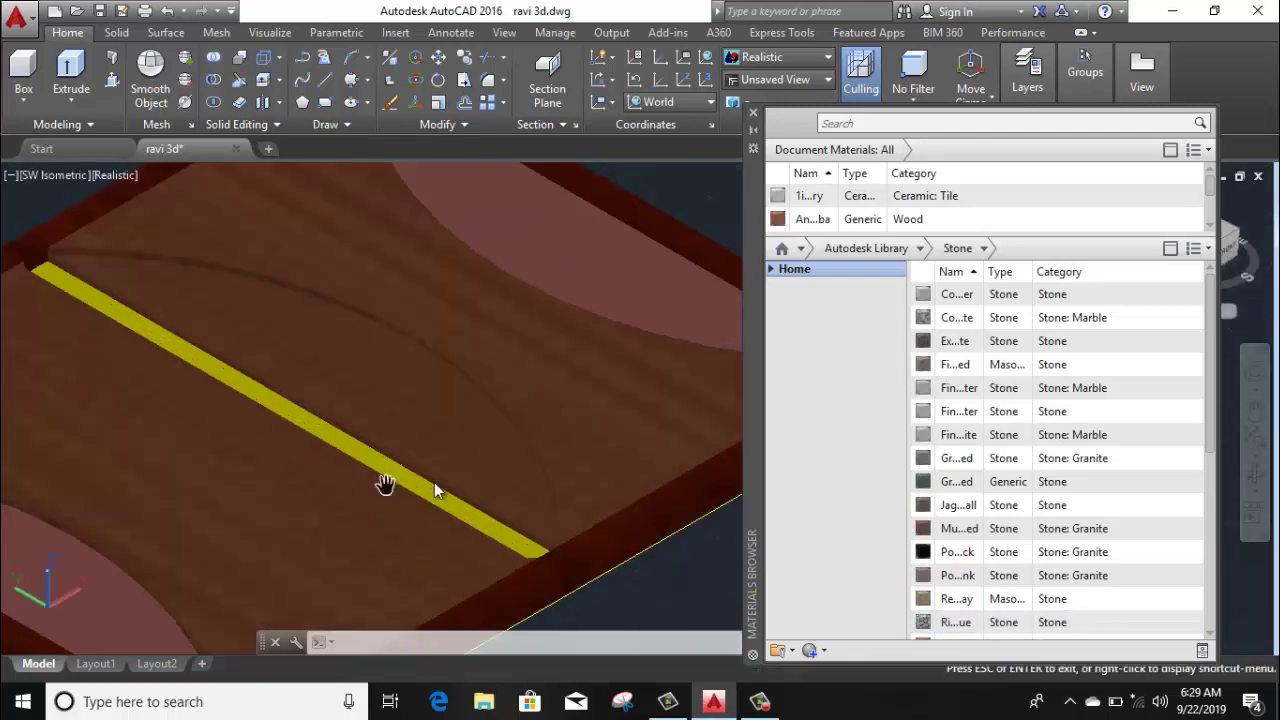
pyautogui.moveTo(434, 482); pyautogui.dragTo(492, 489, button='middle')
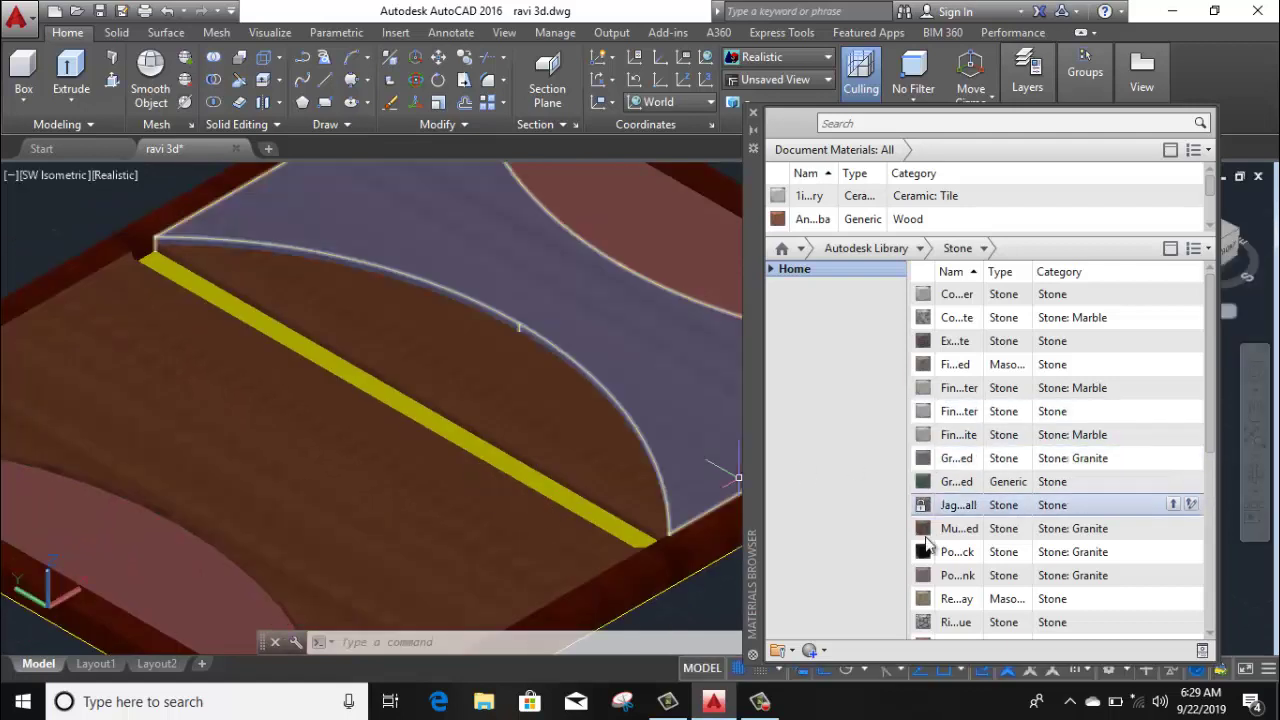
pyautogui.moveTo(926, 600)
pyautogui.mouseDown()
pyautogui.moveTo(503, 481)
pyautogui.moveTo(531, 475)
pyautogui.mouseUp()
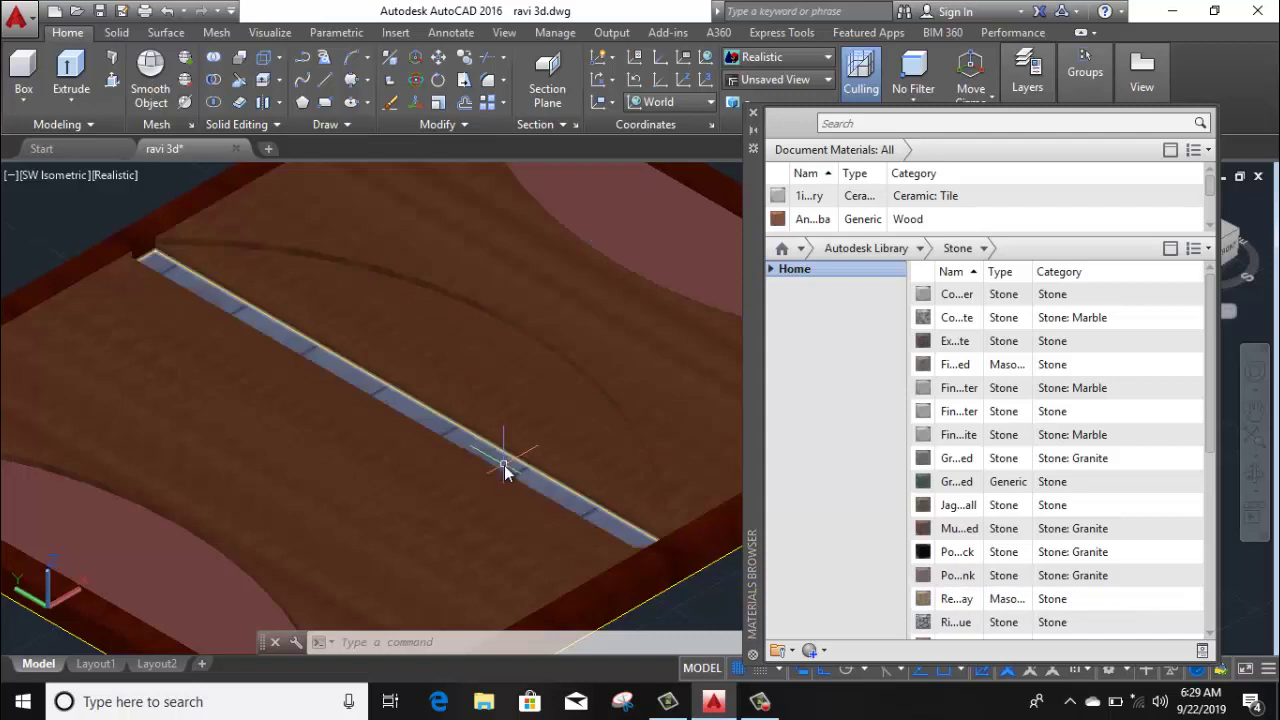
pyautogui.scroll(-3, 501, 465)
pyautogui.scroll(-3, 501, 465)
pyautogui.scroll(-3, 563, 491)
pyautogui.moveTo(563, 491); pyautogui.dragTo(349, 491, button='middle')
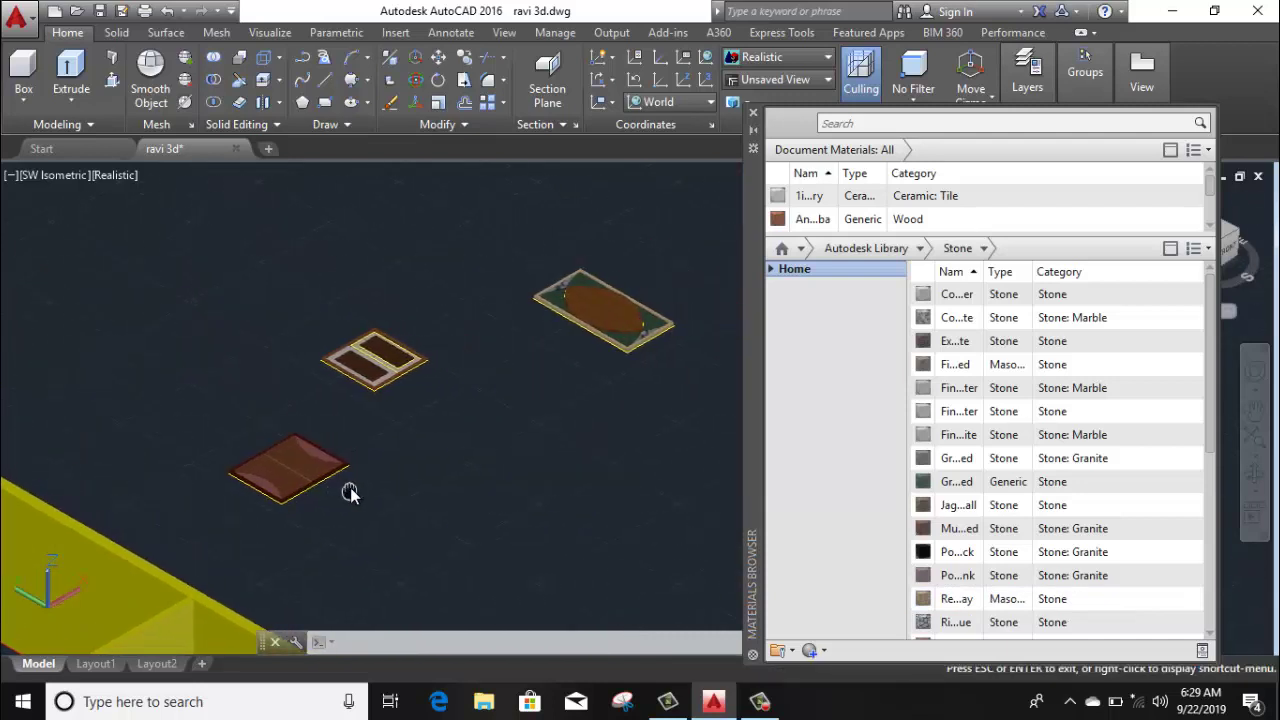
pyautogui.scroll(5, 638, 330)
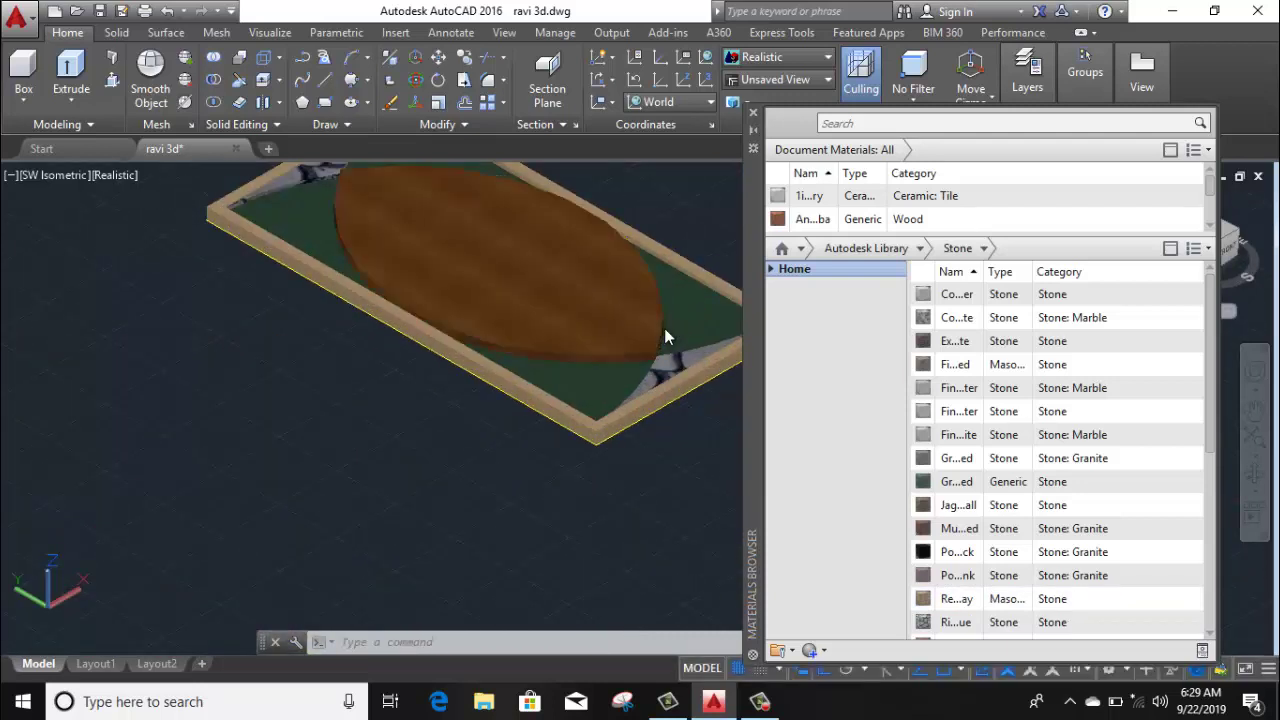
# Close the Materials Browser and bring all three boards into view
pyautogui.click(753, 113)
pyautogui.scroll(-3, 780, 332)
pyautogui.moveTo(763, 369); pyautogui.dragTo(653, 509, button='middle')
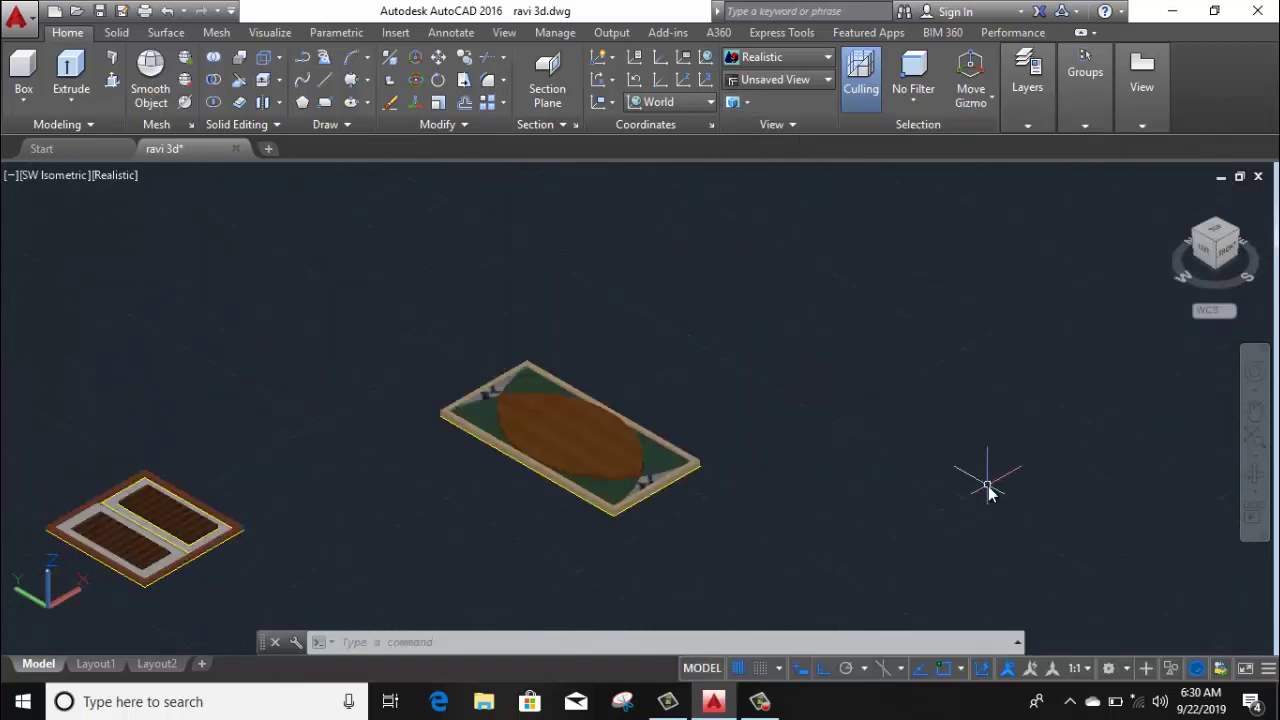
pyautogui.moveTo(749, 449); pyautogui.dragTo(954, 343, button='middle')
pyautogui.scroll(-2, 957, 337)
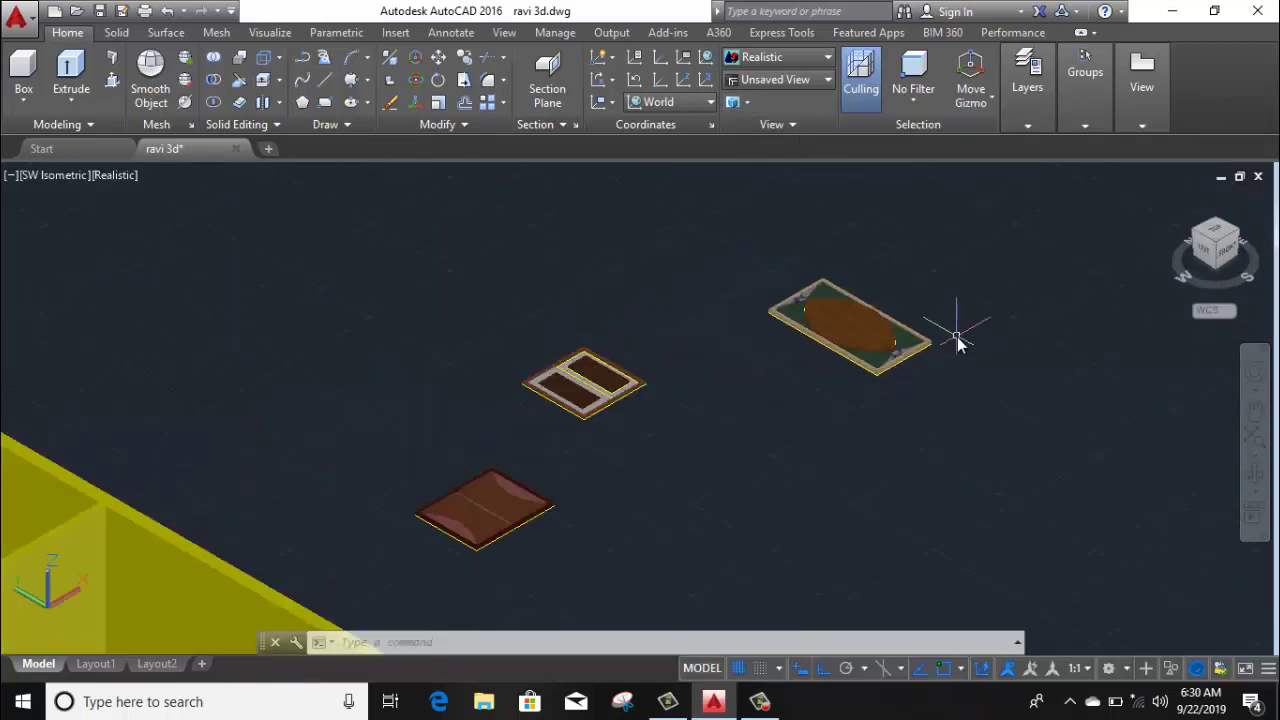
pyautogui.click(943, 265)
pyautogui.click(890, 245)
# Union the parts of the right board into a single solid
pyautogui.click(213, 58)
pyautogui.scroll(2, 876, 274)
pyautogui.click(1003, 262)
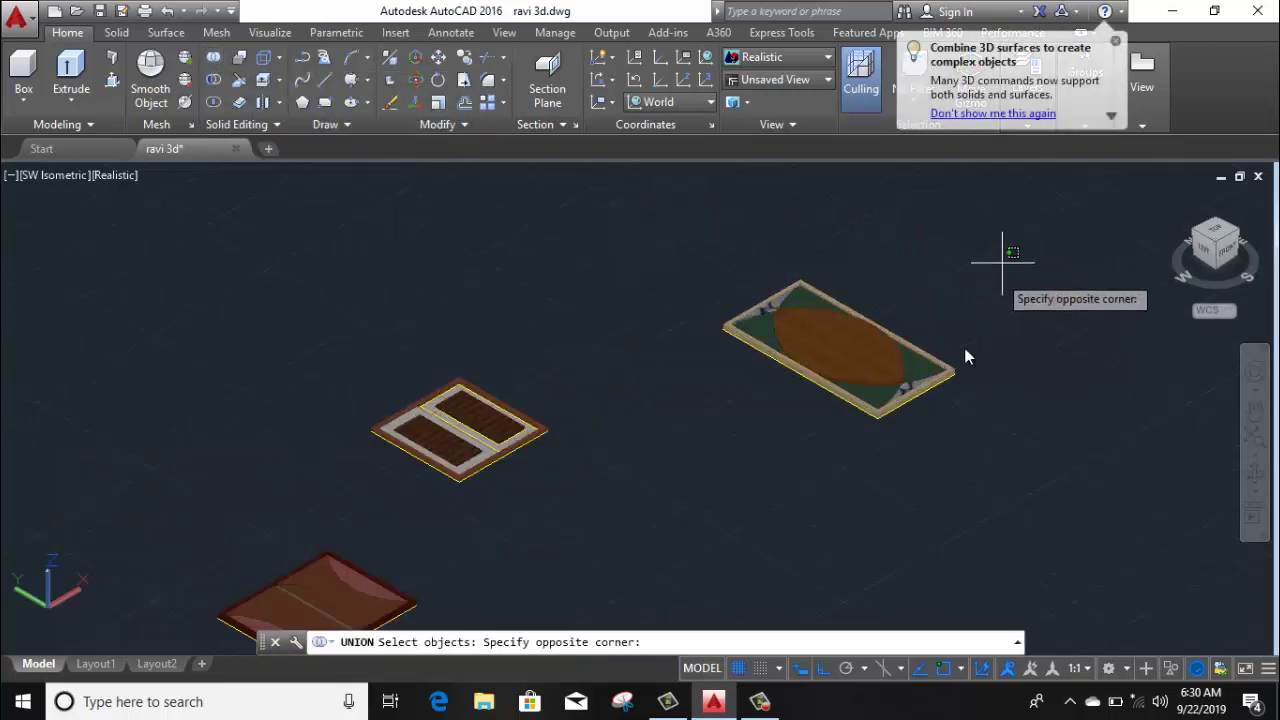
pyautogui.click(681, 488)
pyautogui.press('Return')
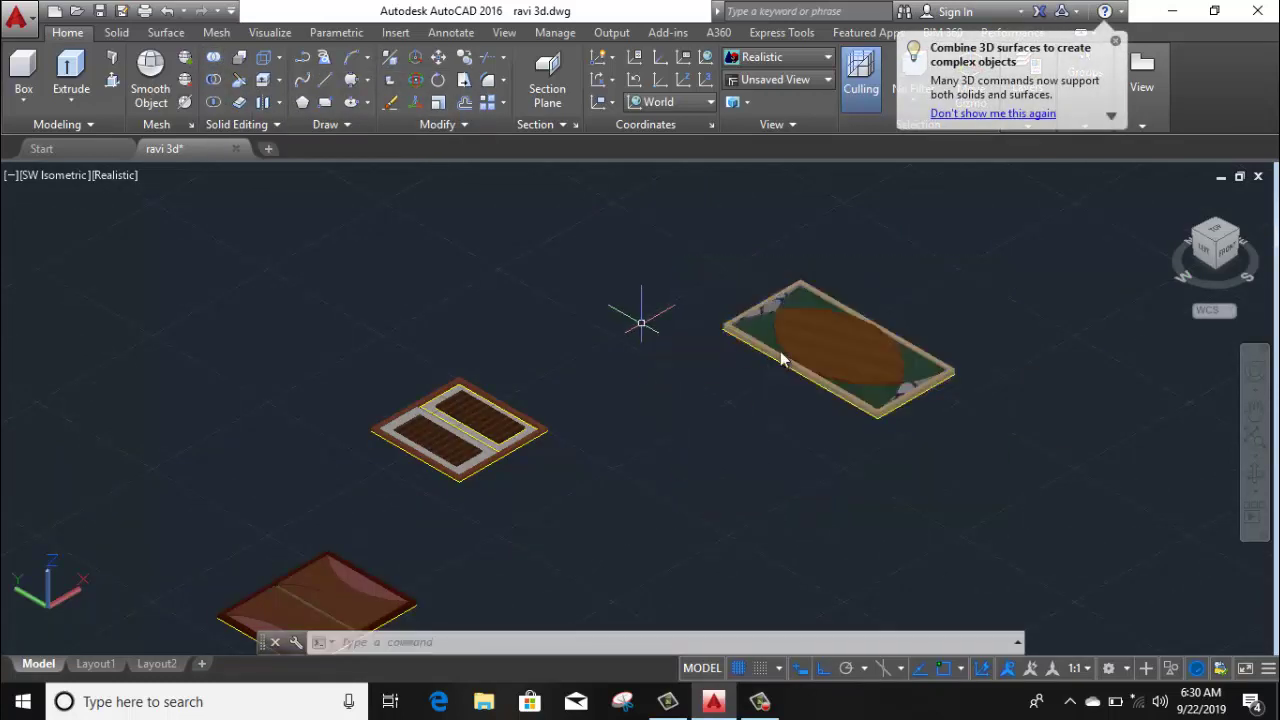
pyautogui.click(810, 370)
pyautogui.press('Escape')
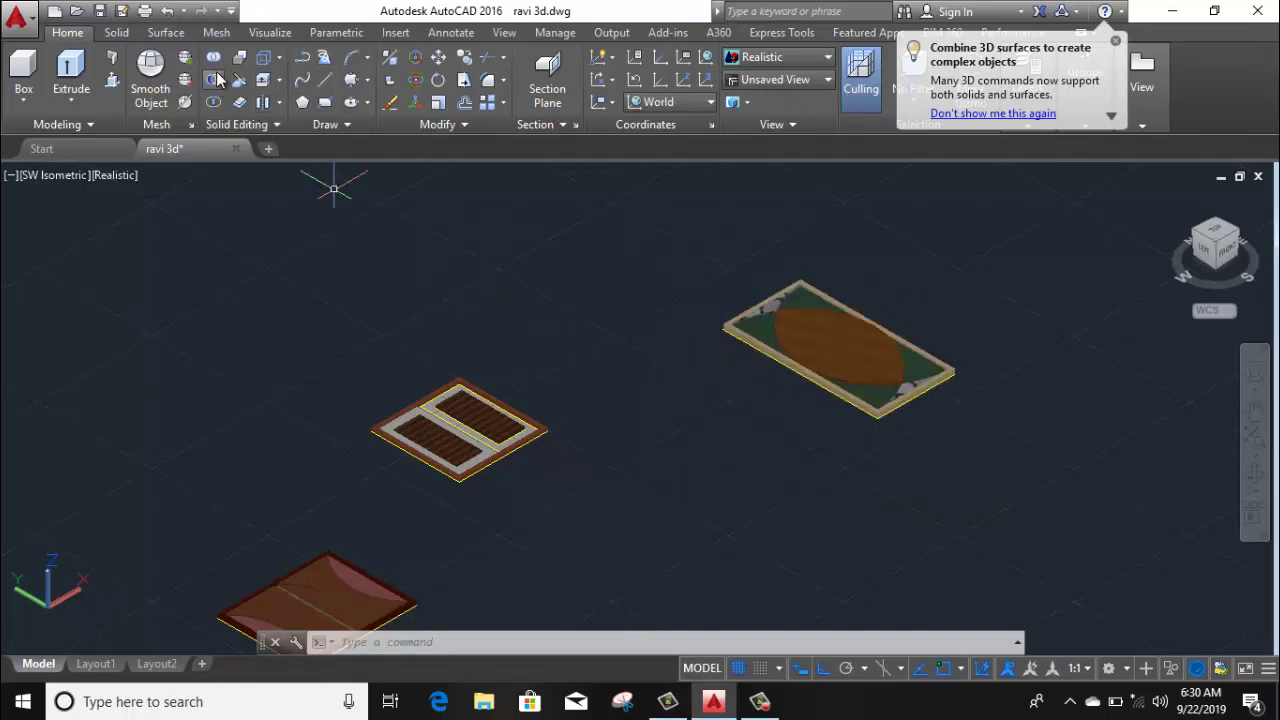
# Union the middle board's parts into a single solid
pyautogui.click(215, 79)
pyautogui.click(521, 285)
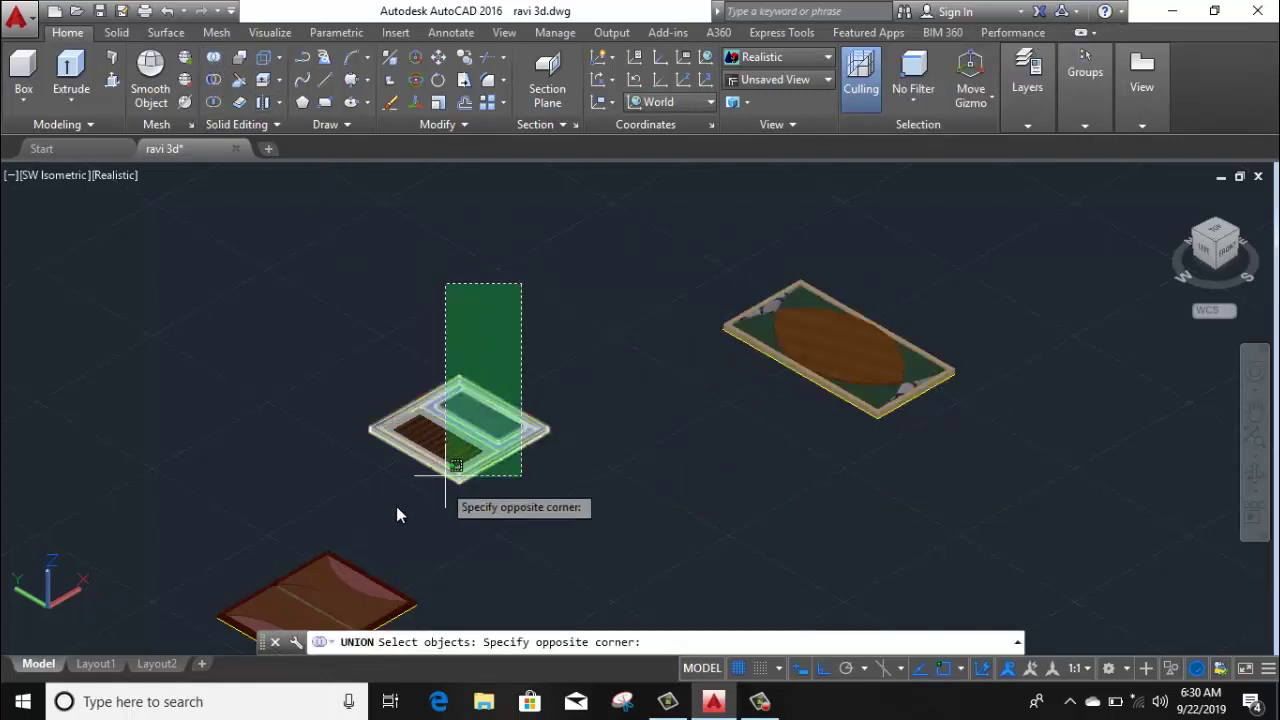
pyautogui.click(357, 523)
pyautogui.press('Return')
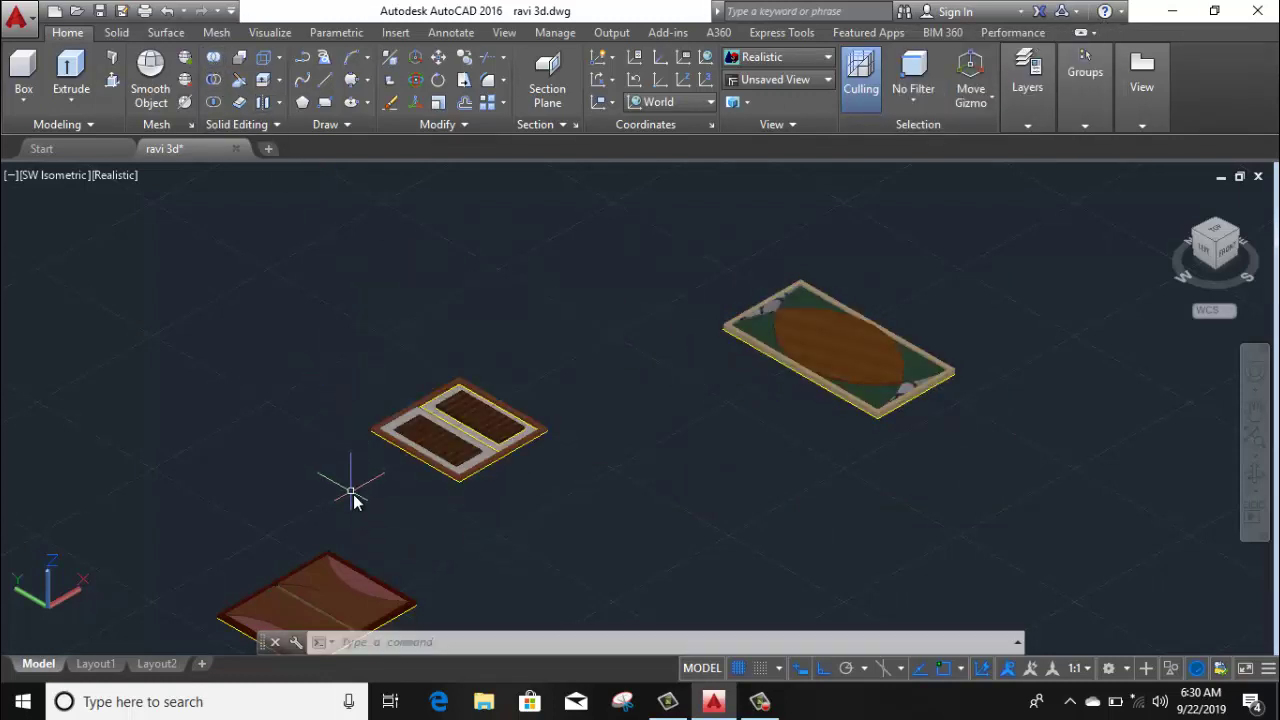
# Union the lower board's parts into a single solid
pyautogui.moveTo(352, 500); pyautogui.dragTo(398, 272, button='middle')
pyautogui.click(213, 57)
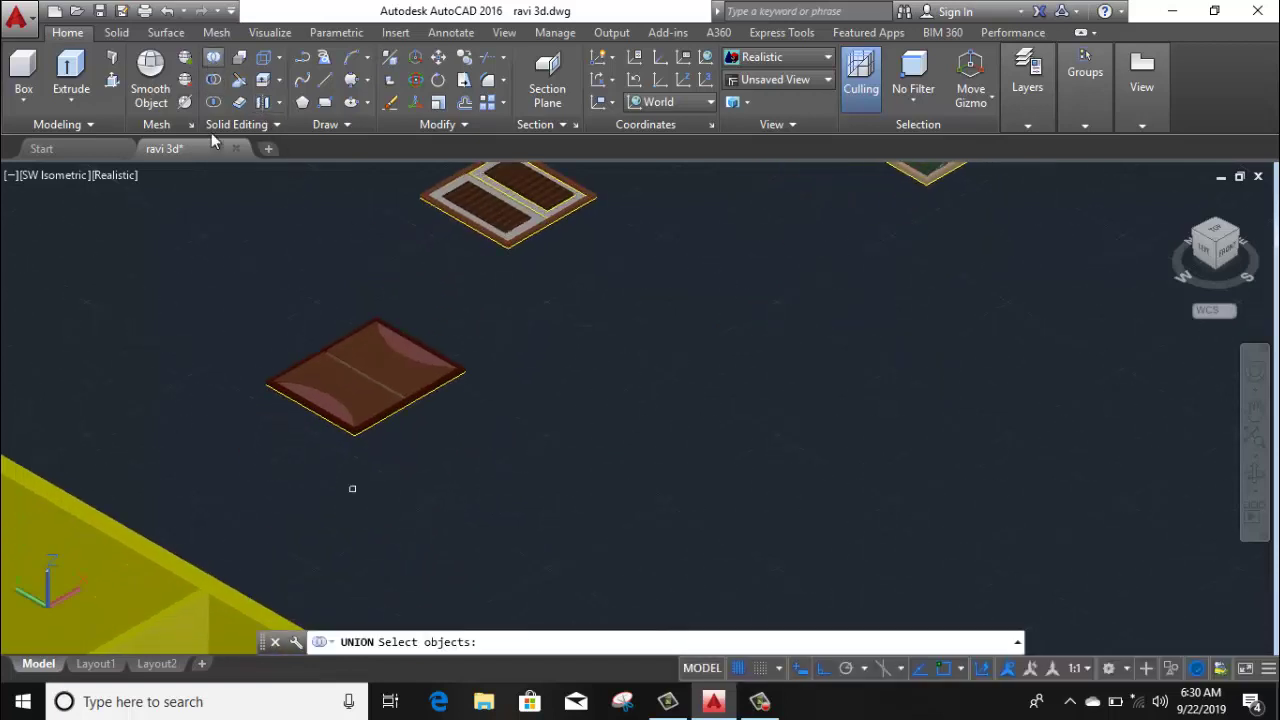
pyautogui.click(527, 285)
pyautogui.click(255, 462)
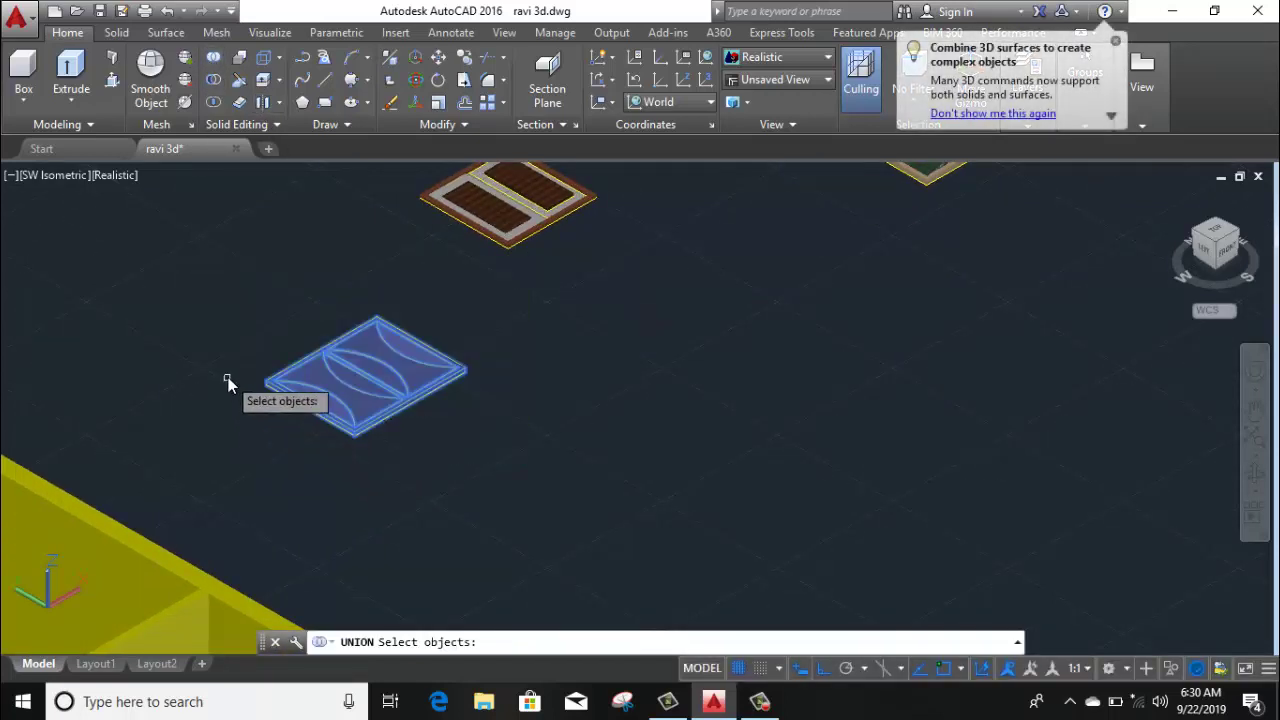
pyautogui.press('Return')
pyautogui.scroll(-5, 457, 435)
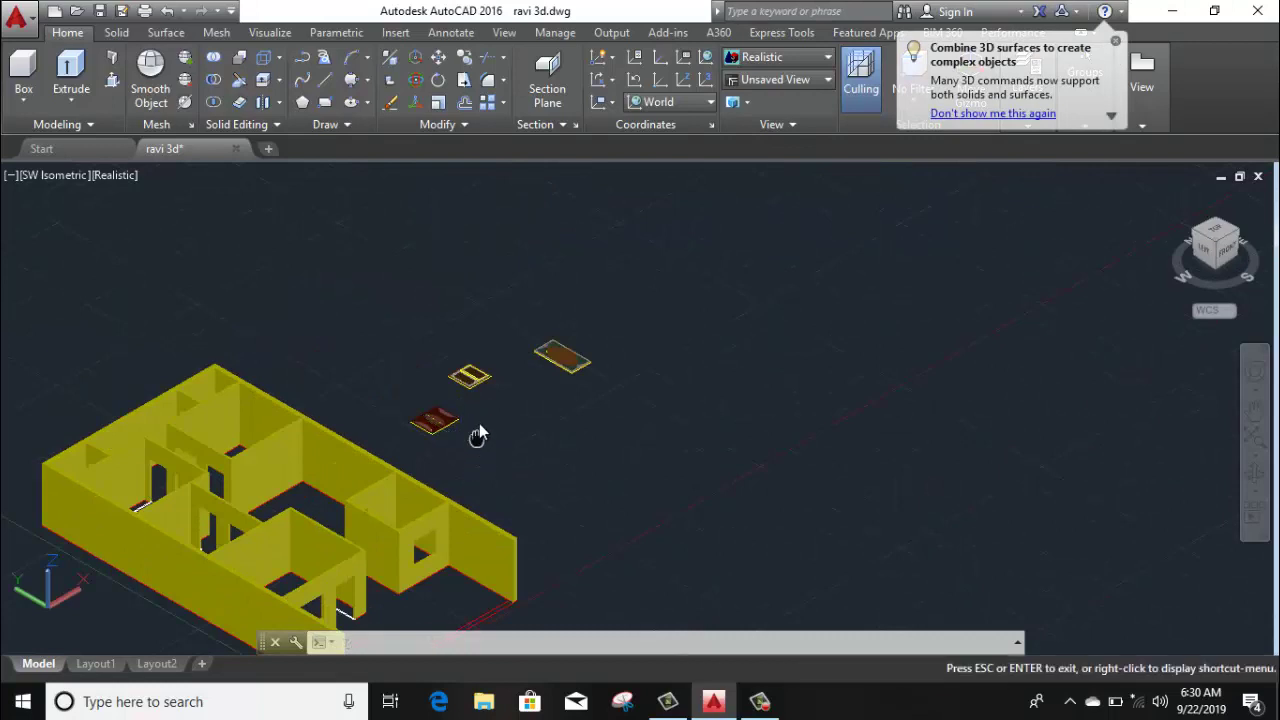
pyautogui.moveTo(471, 434); pyautogui.dragTo(485, 376, button='middle')
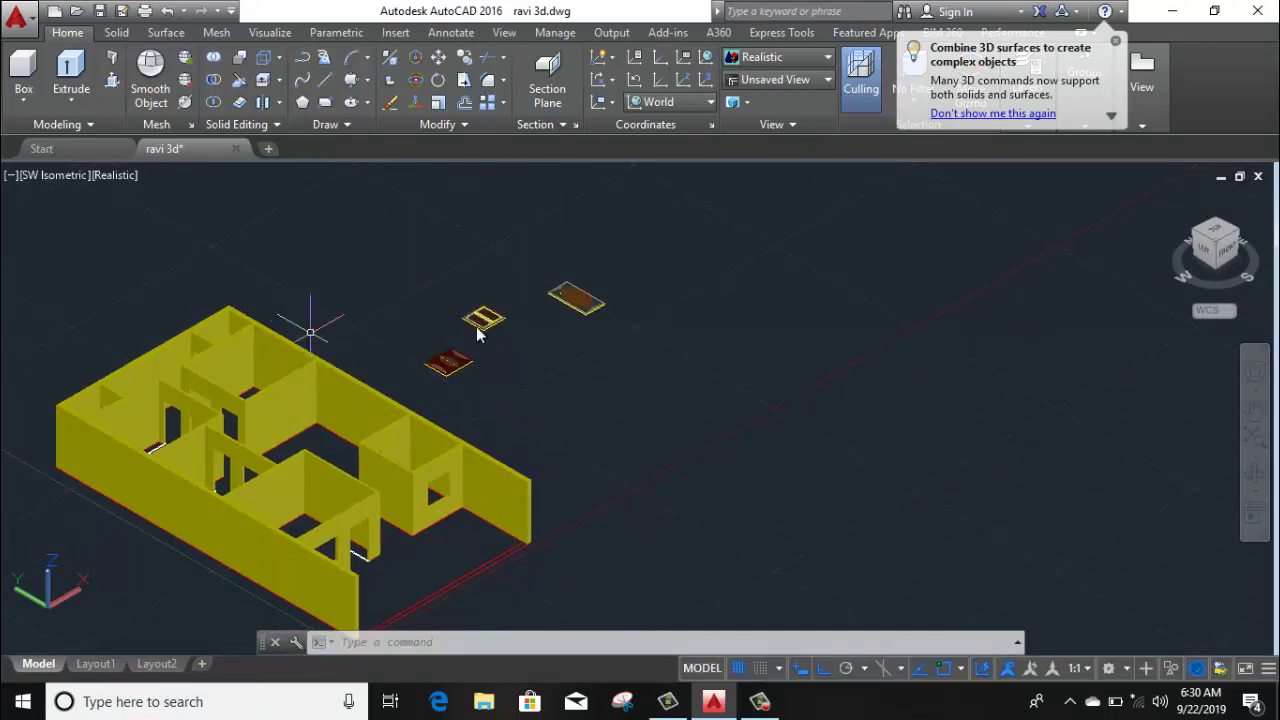
# Select the ellipse door board and 3DROTATE it to stand upright on its edge
pyautogui.click(620, 260)
pyautogui.click(551, 337)
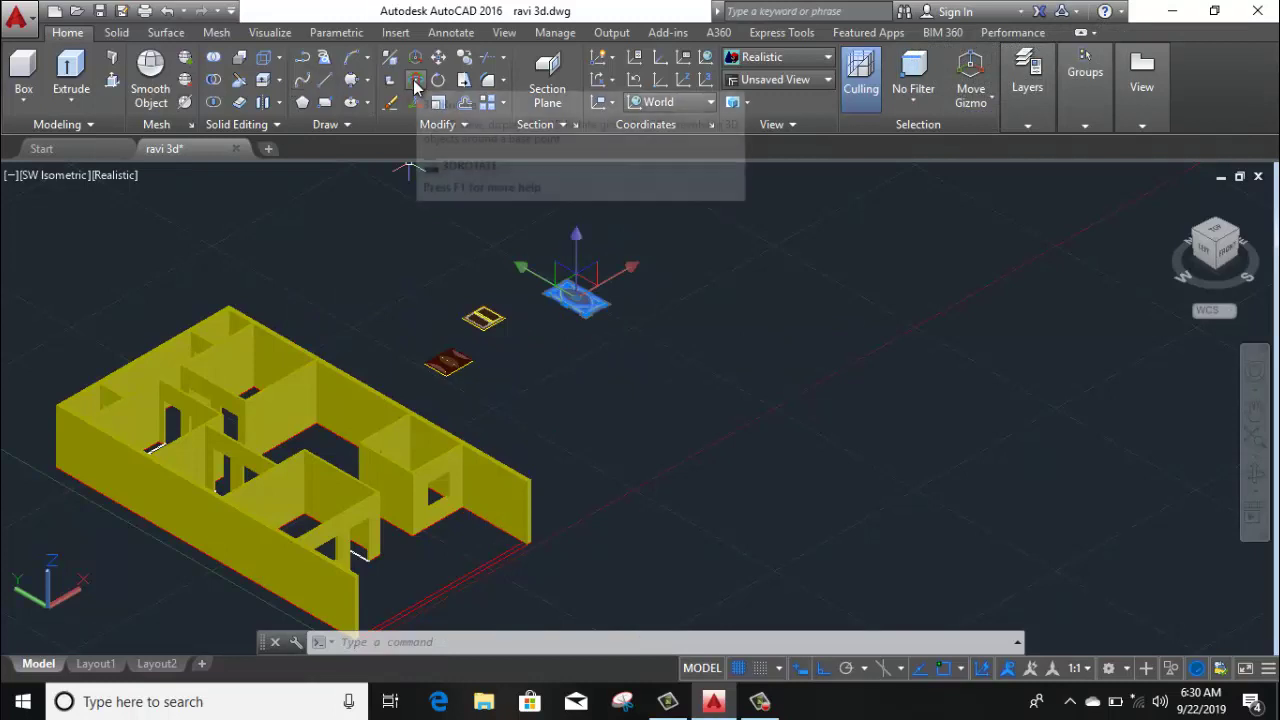
pyautogui.scroll(2, 590, 310)
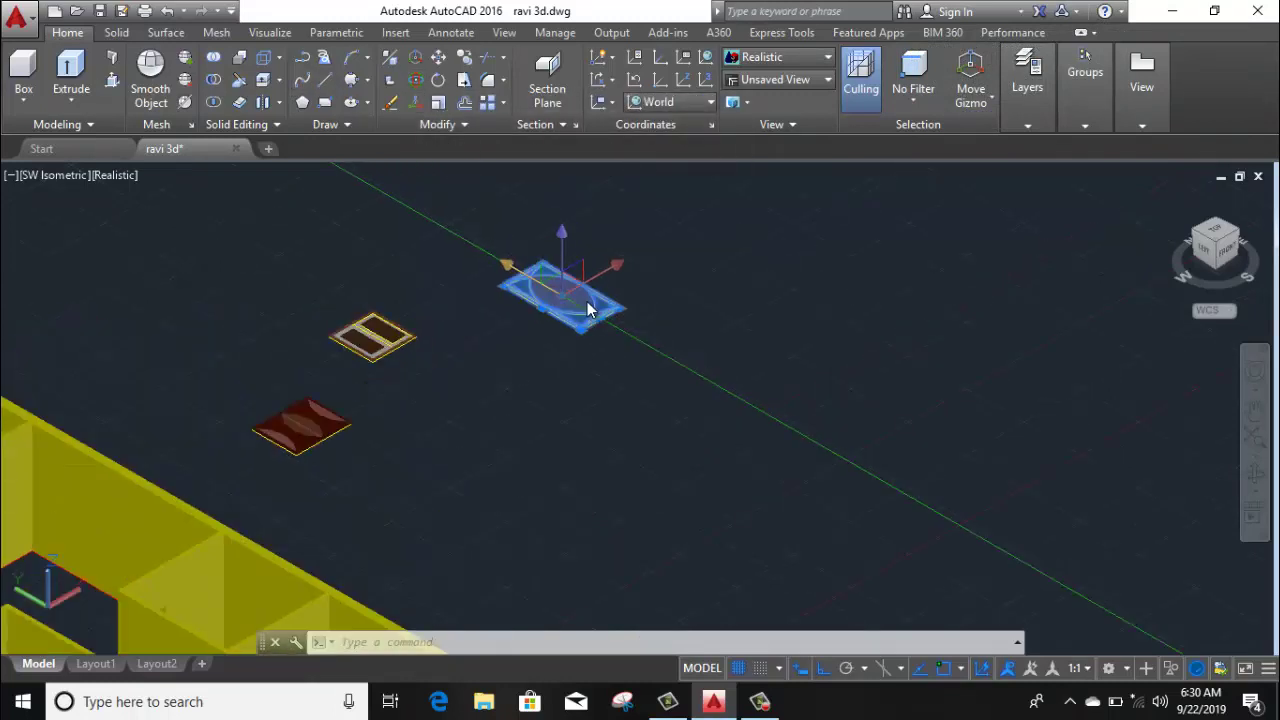
pyautogui.scroll(-1, 590, 310)
pyautogui.scroll(-1, 590, 310)
pyautogui.scroll(5, 314, 402)
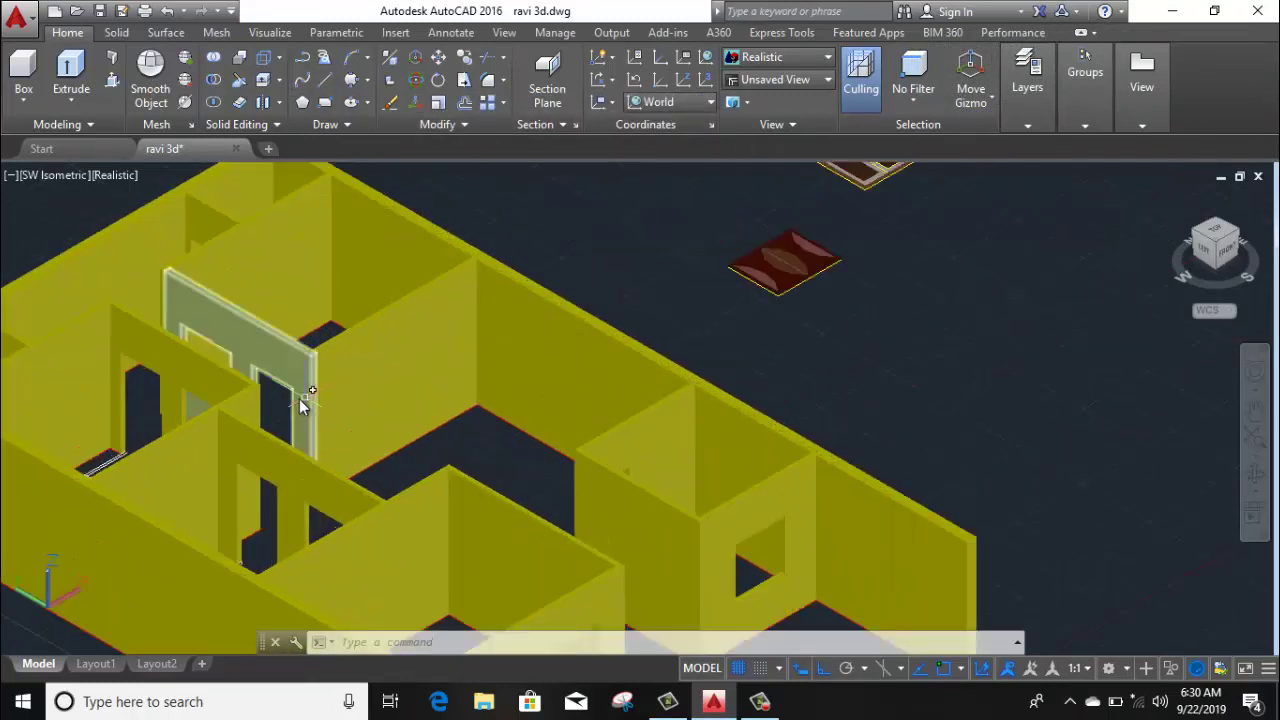
pyautogui.scroll(-3, 293, 413)
pyautogui.moveTo(717, 328); pyautogui.dragTo(586, 386, button='middle')
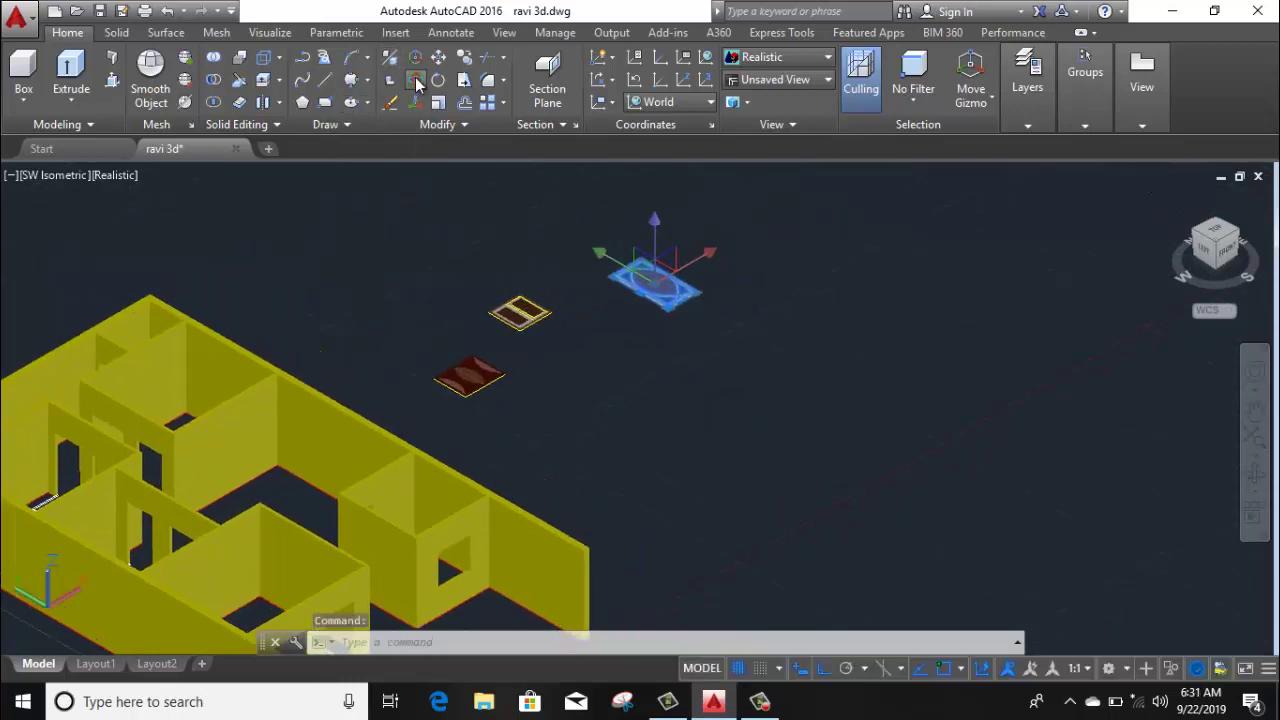
pyautogui.click(416, 82)
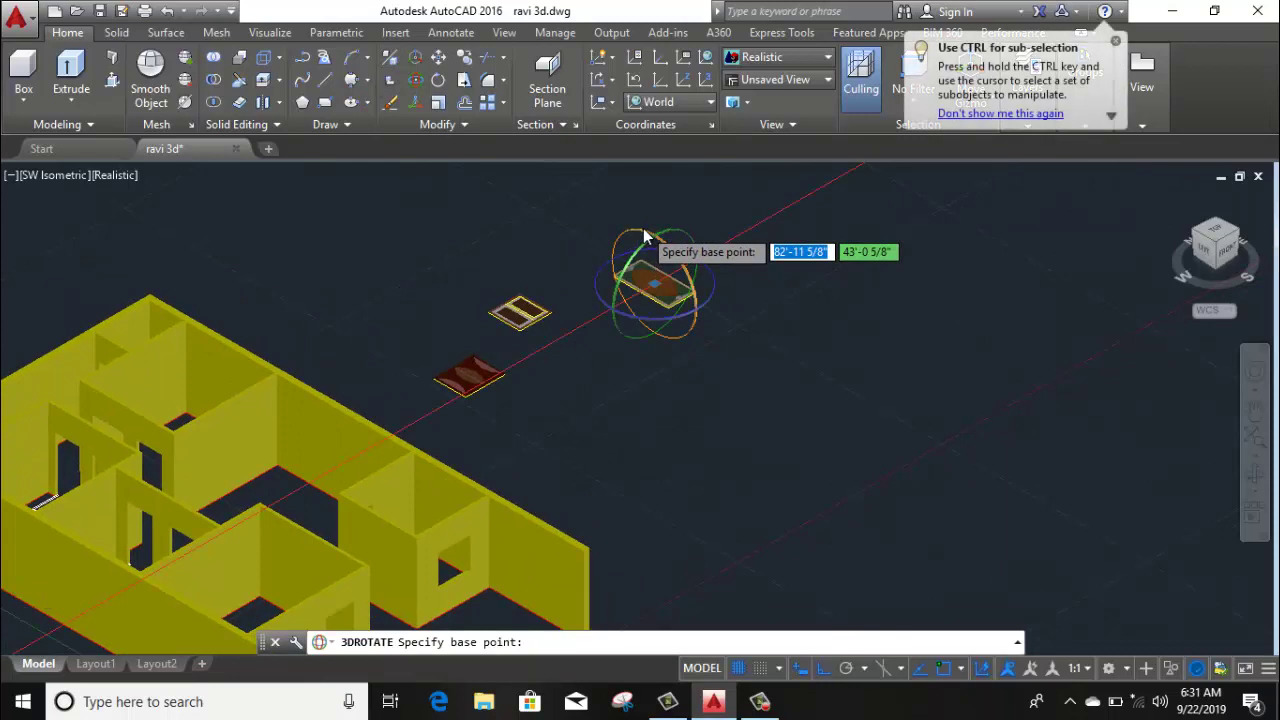
pyautogui.click(643, 228)
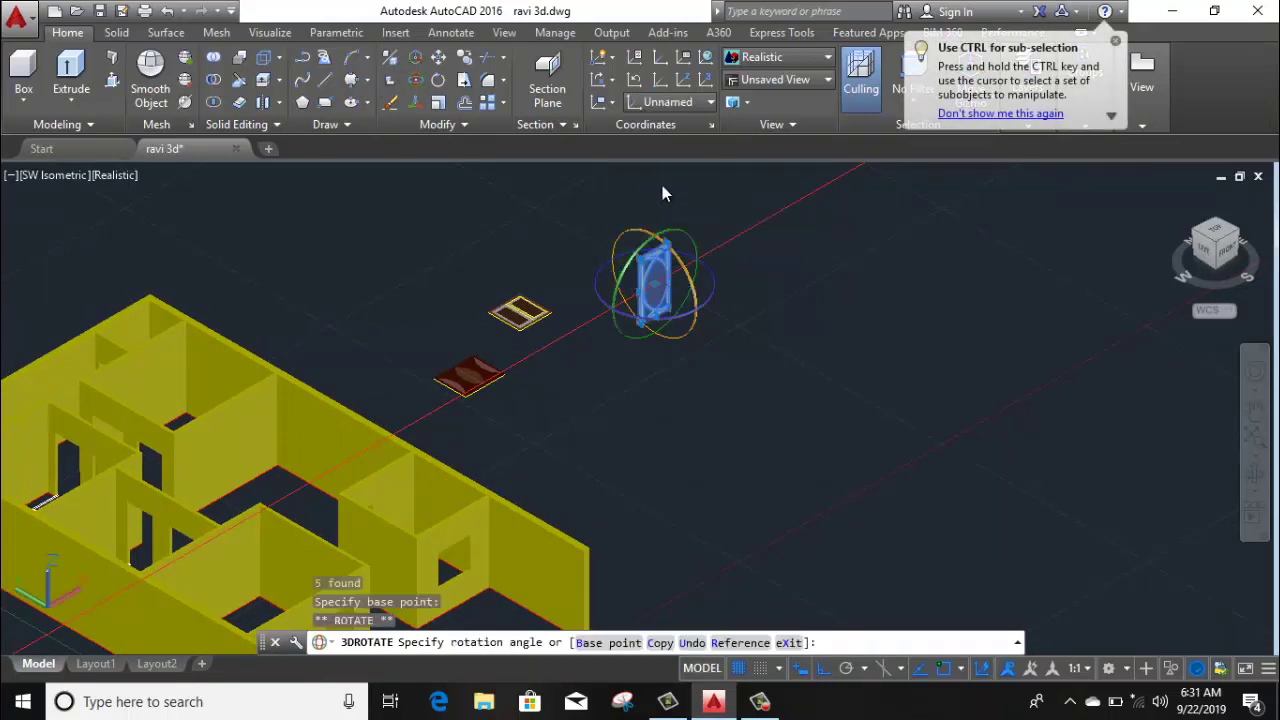
pyautogui.click(662, 193)
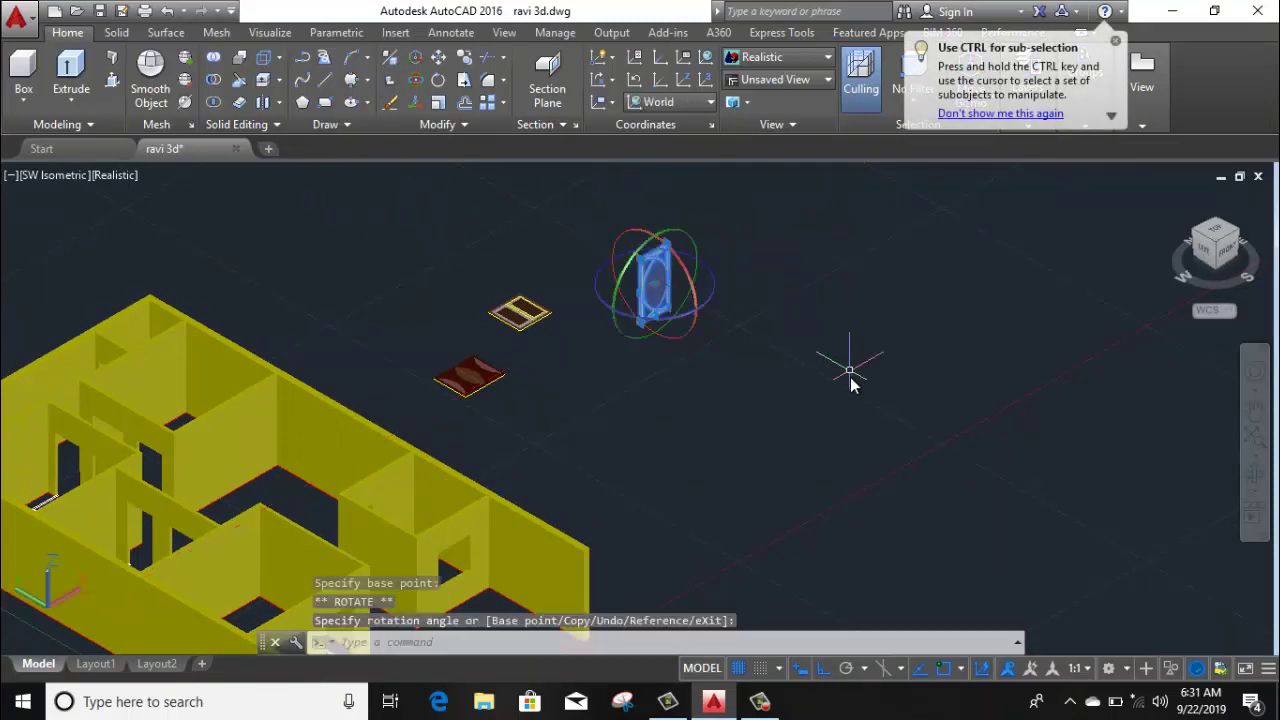
pyautogui.press('Escape')
pyautogui.write('a')
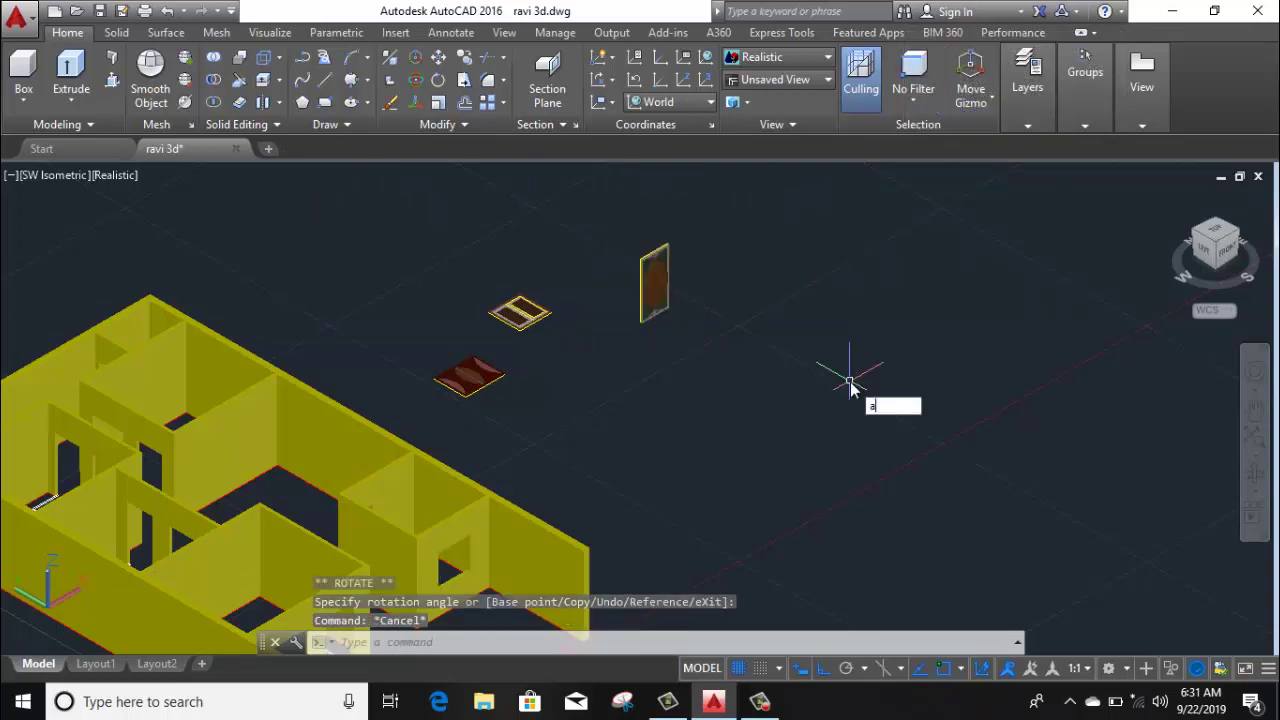
# Start ALIGN on the whole door, using its bottom corner as the source point
pyautogui.write('l')
pyautogui.press('Return')
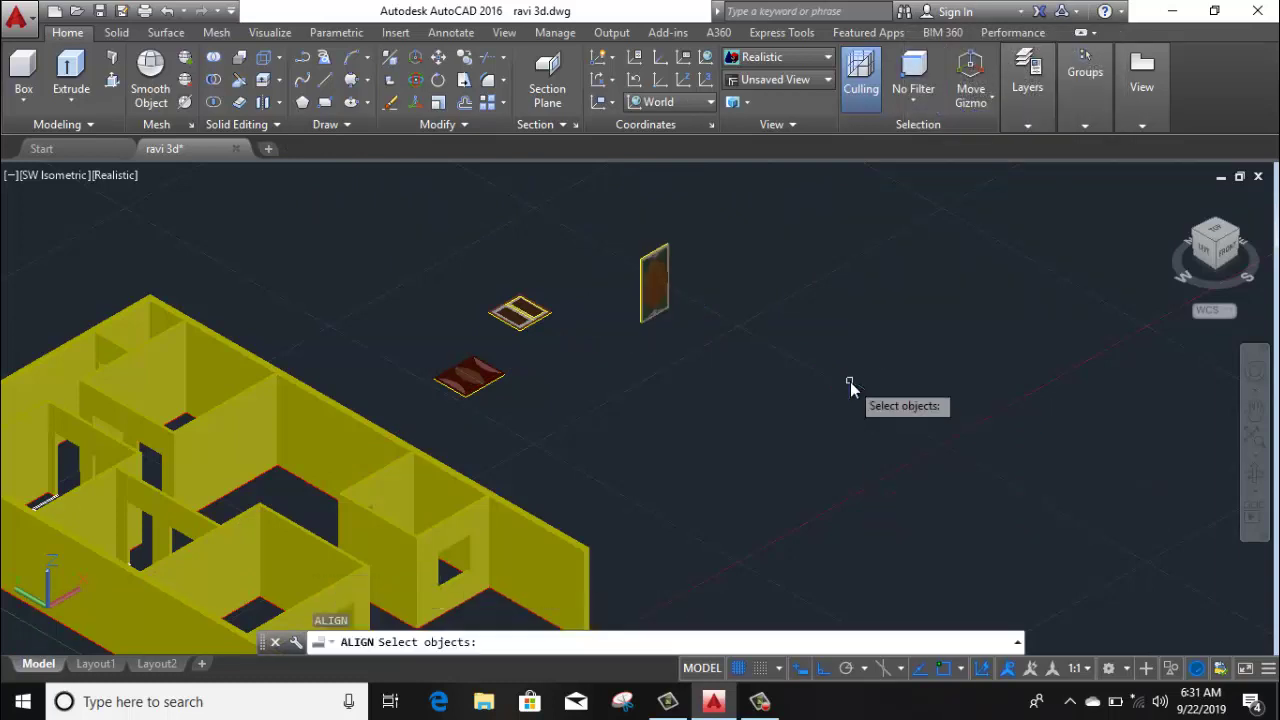
pyautogui.click(714, 232)
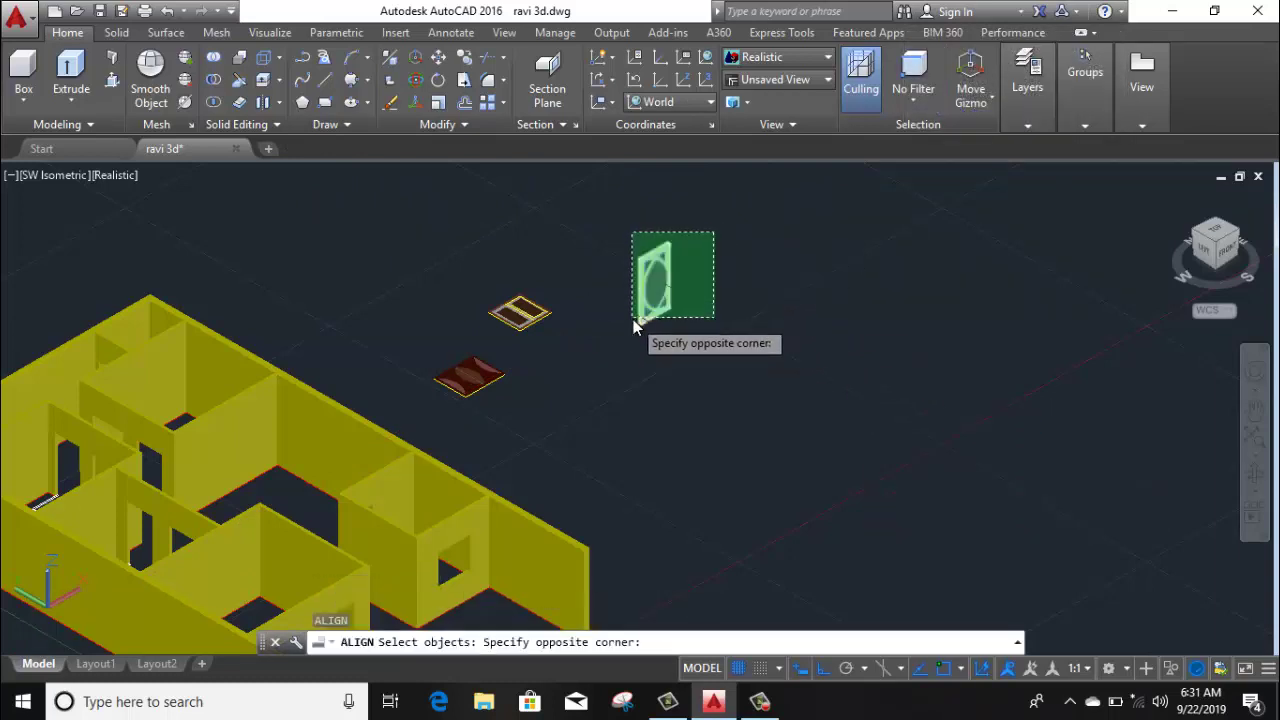
pyautogui.click(633, 326)
pyautogui.press('Return')
pyautogui.scroll(3, 650, 337)
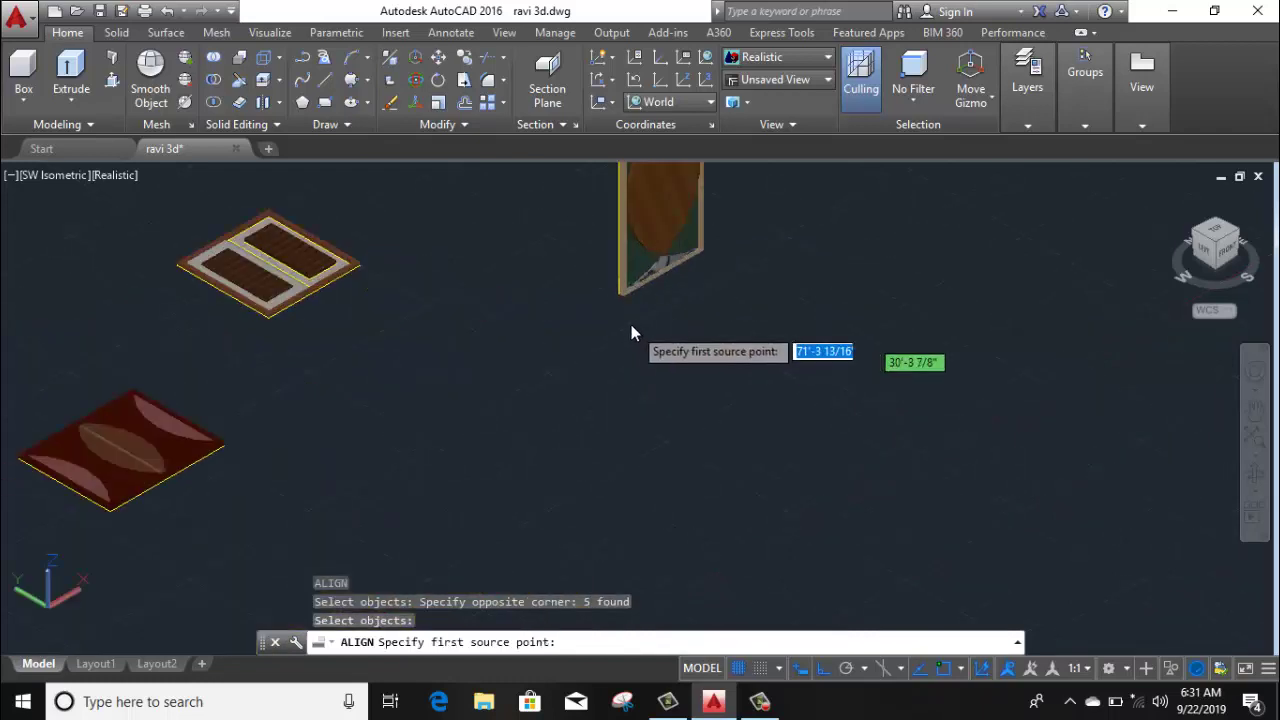
pyautogui.scroll(3, 631, 333)
pyautogui.scroll(2, 617, 306)
pyautogui.click(653, 280)
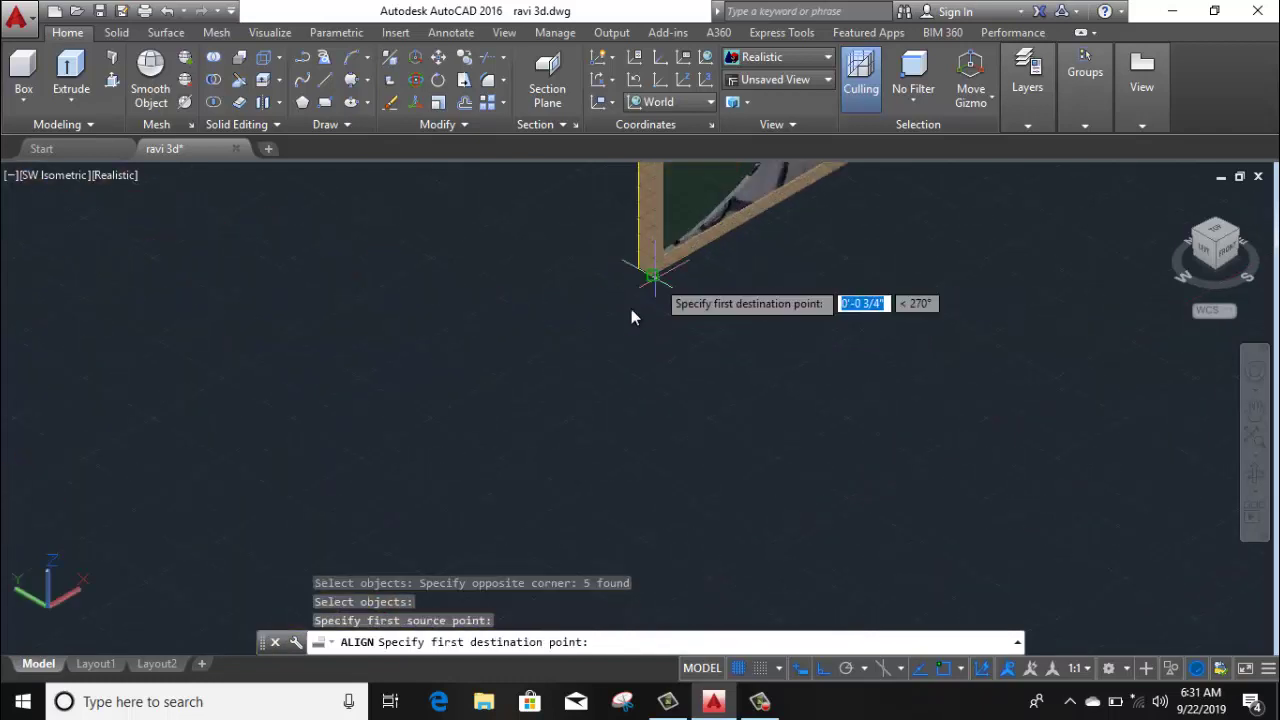
# Place the door's bottom corner at the doorway corner in the house wall
pyautogui.scroll(-3, 557, 415)
pyautogui.scroll(-2, 540, 430)
pyautogui.moveTo(565, 311)
pyautogui.mouseDown(button='middle')
pyautogui.moveTo(594, 320)
pyautogui.moveTo(372, 424)
pyautogui.mouseUp(button='middle')
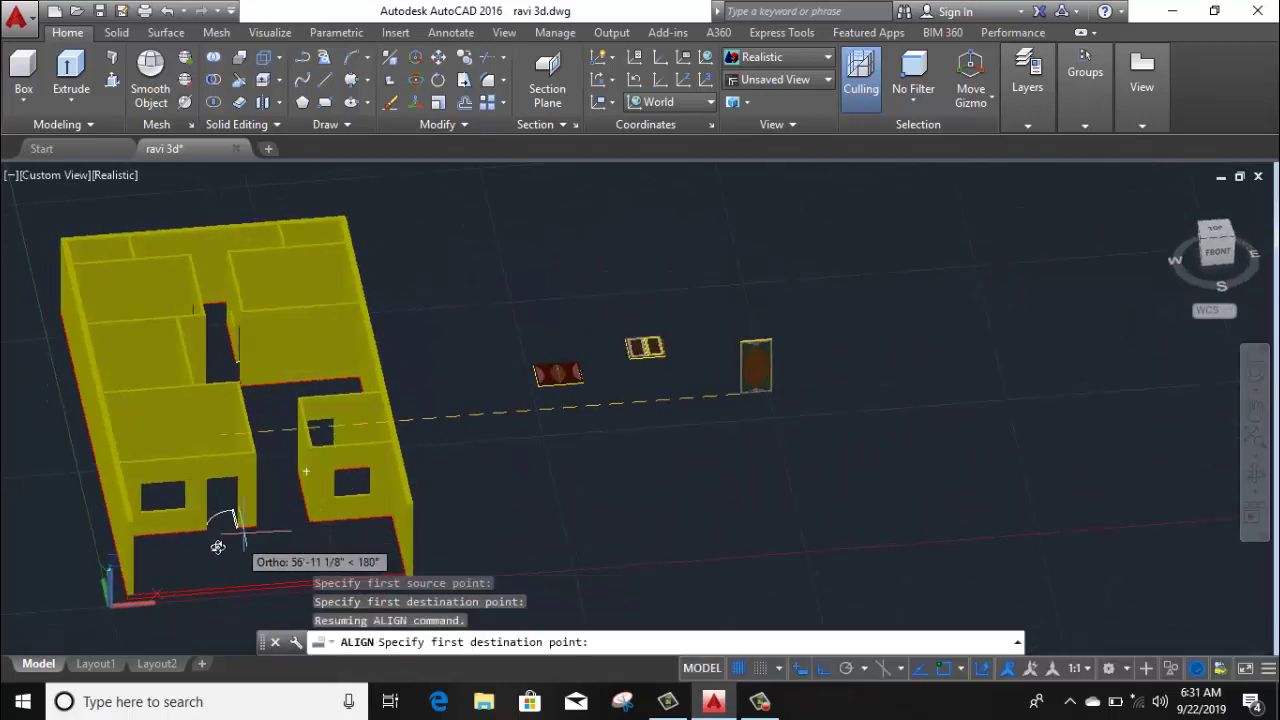
pyautogui.scroll(6, 204, 530)
pyautogui.scroll(2, 245, 474)
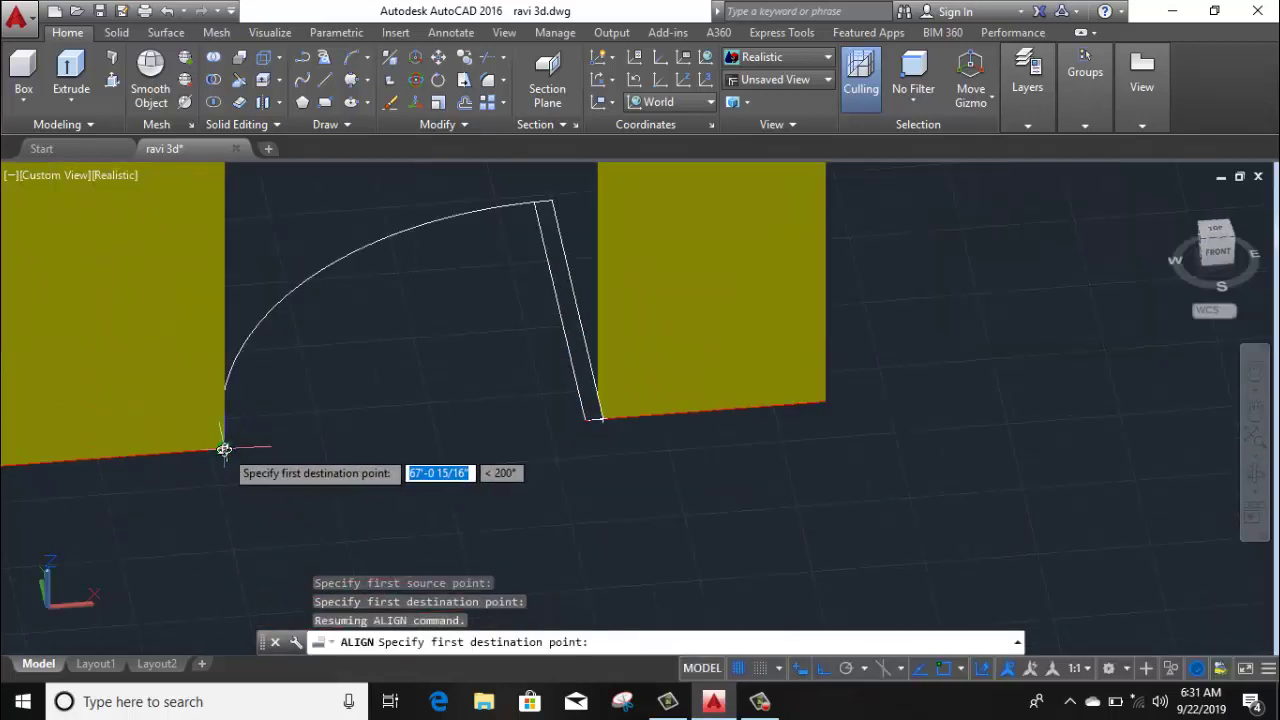
pyautogui.click(224, 449)
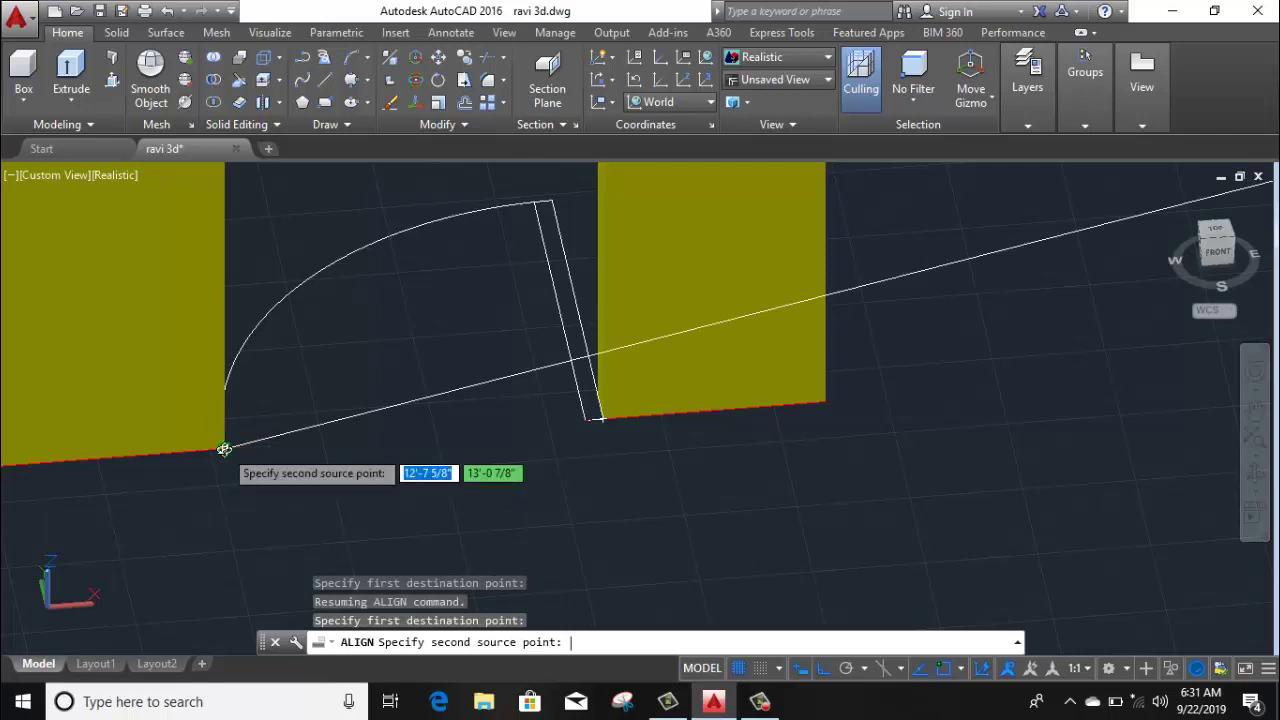
pyautogui.press('Return')
pyautogui.scroll(-5, 233, 449)
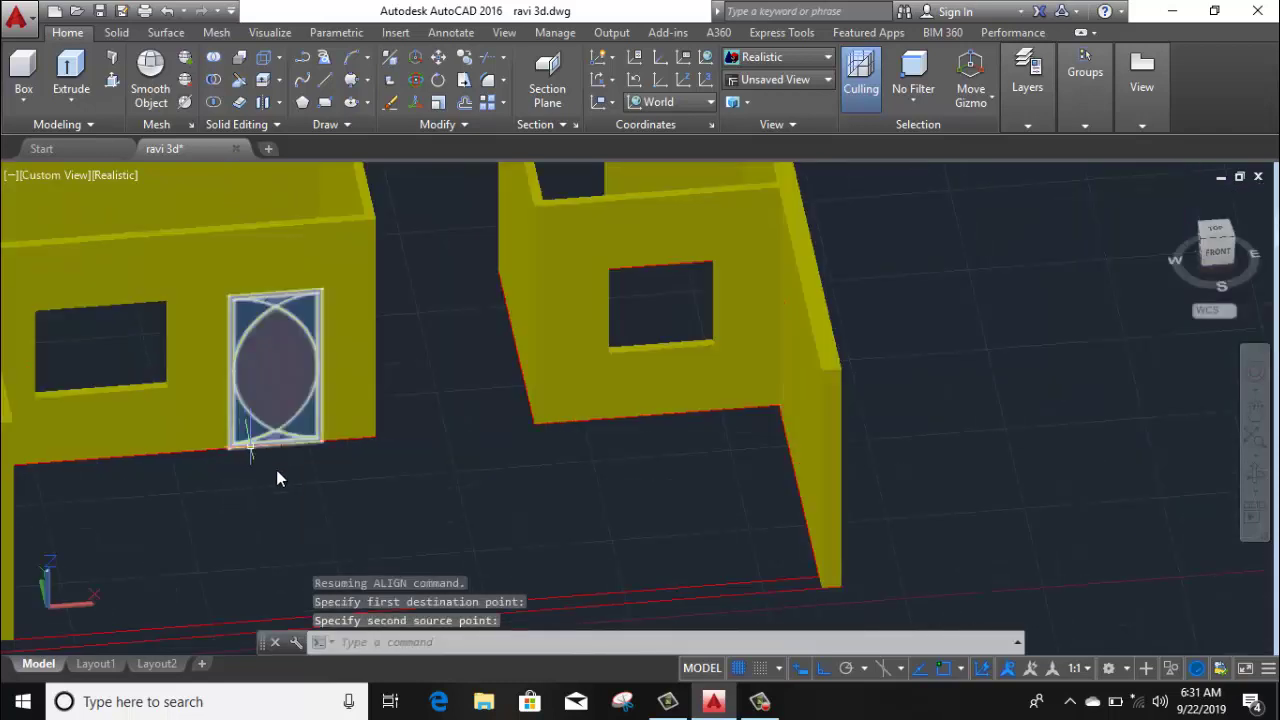
pyautogui.press('Return')
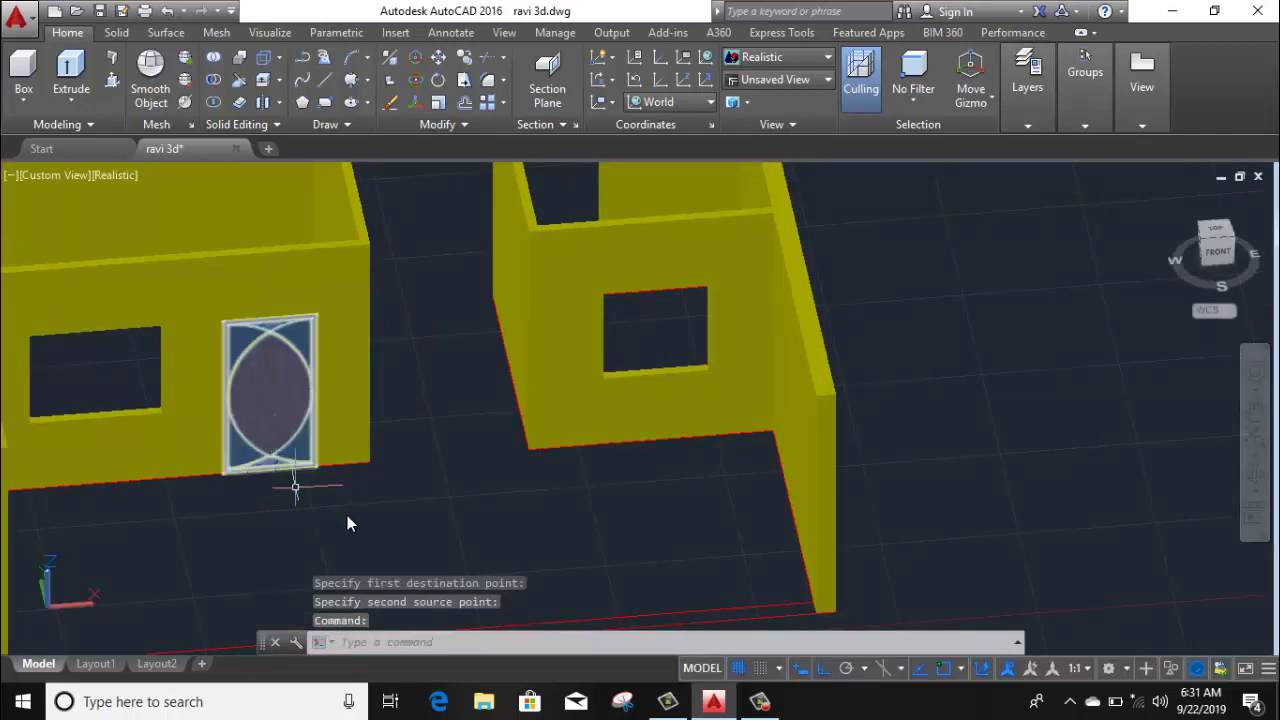
# Select the red two-panel board, 3DROTATE it upright, and reselect it
pyautogui.moveTo(390, 512)
pyautogui.keyDown('shift'); pyautogui.mouseDown(button='middle')
pyautogui.moveTo(623, 437)
pyautogui.moveTo(575, 446)
pyautogui.mouseUp(button='middle'); pyautogui.keyUp('shift')
pyautogui.click(673, 287)
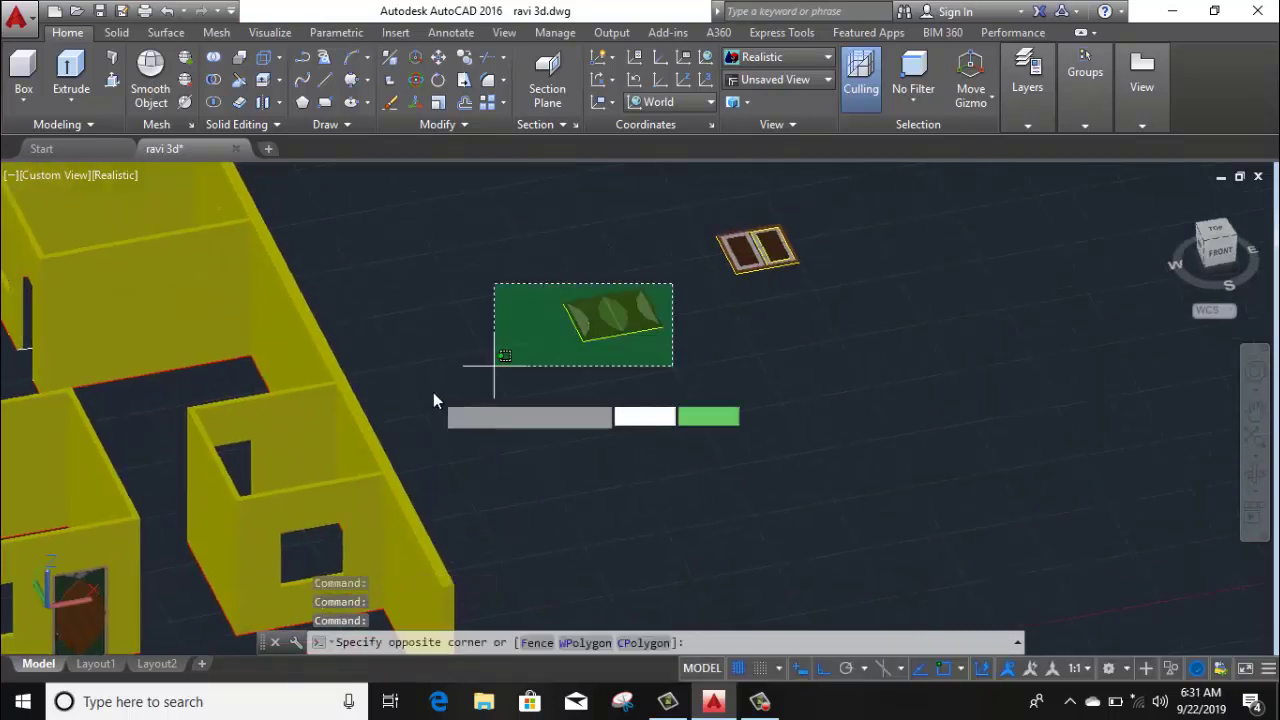
pyautogui.click(433, 392)
pyautogui.click(418, 80)
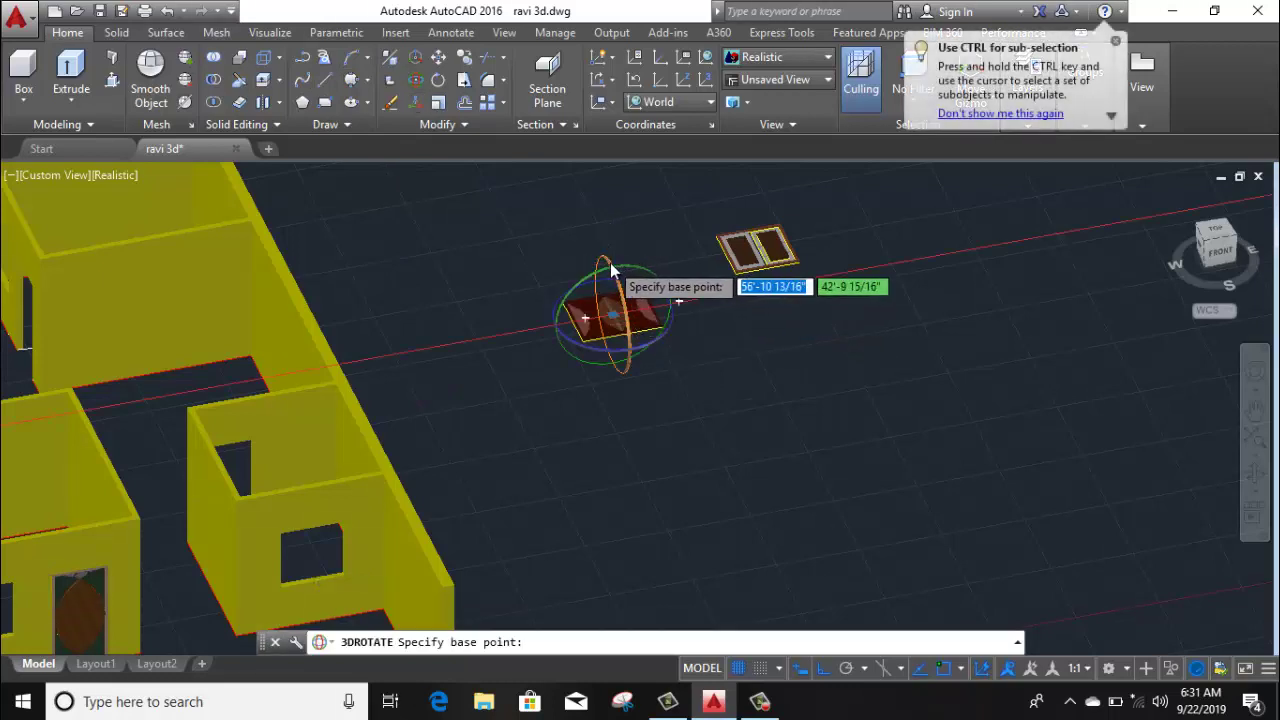
pyautogui.click(612, 300)
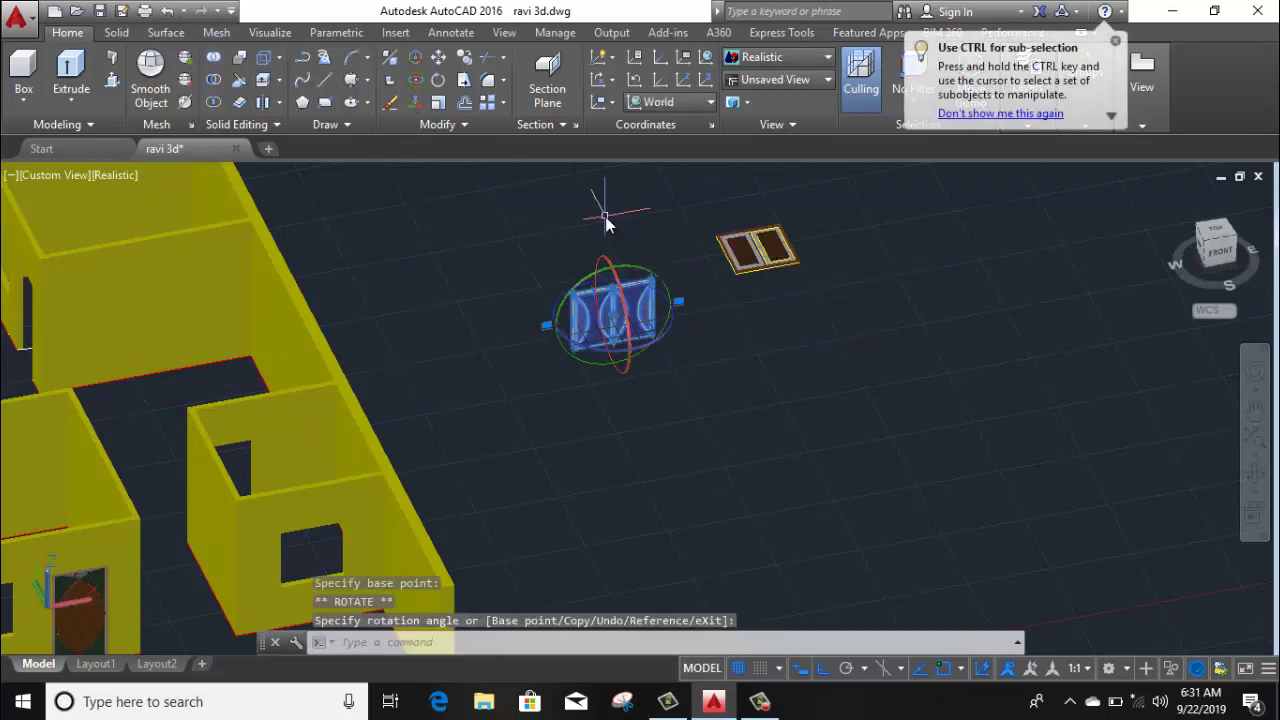
pyautogui.press('Escape')
pyautogui.click(665, 248)
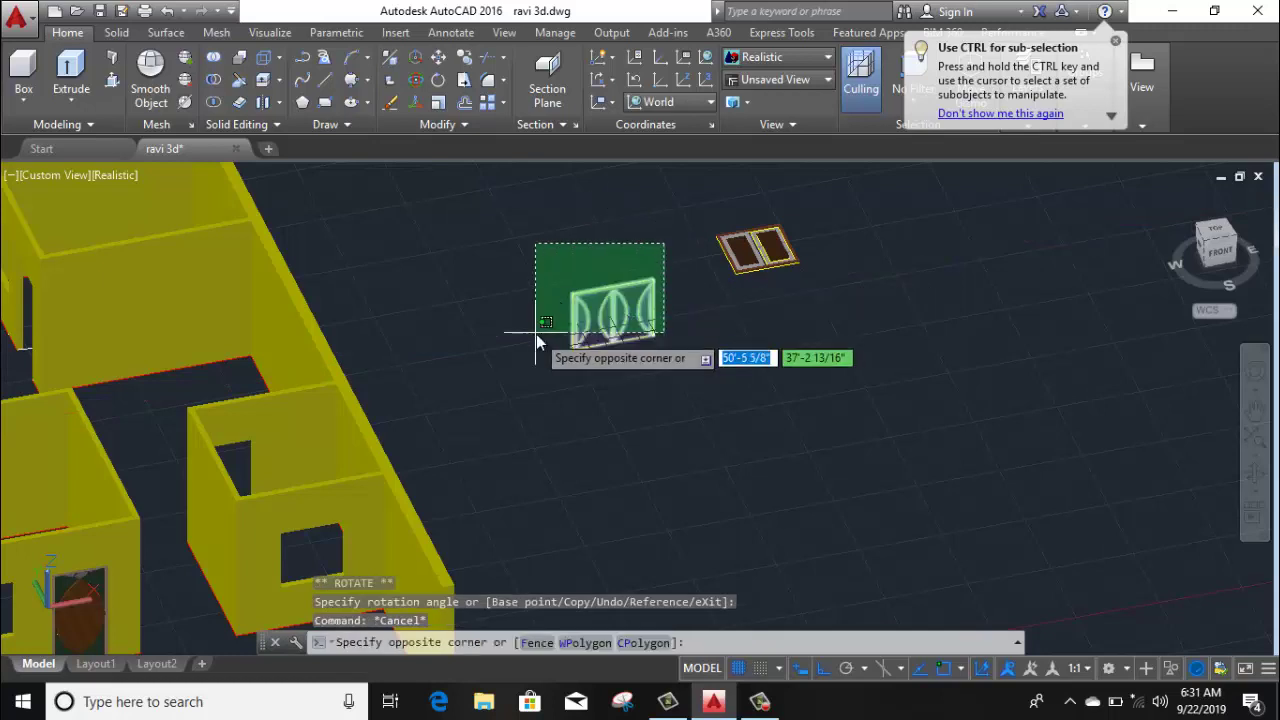
pyautogui.click(537, 337)
# Start ALIGN on the window panel, using its bottom corner as the source point
pyautogui.write('al')
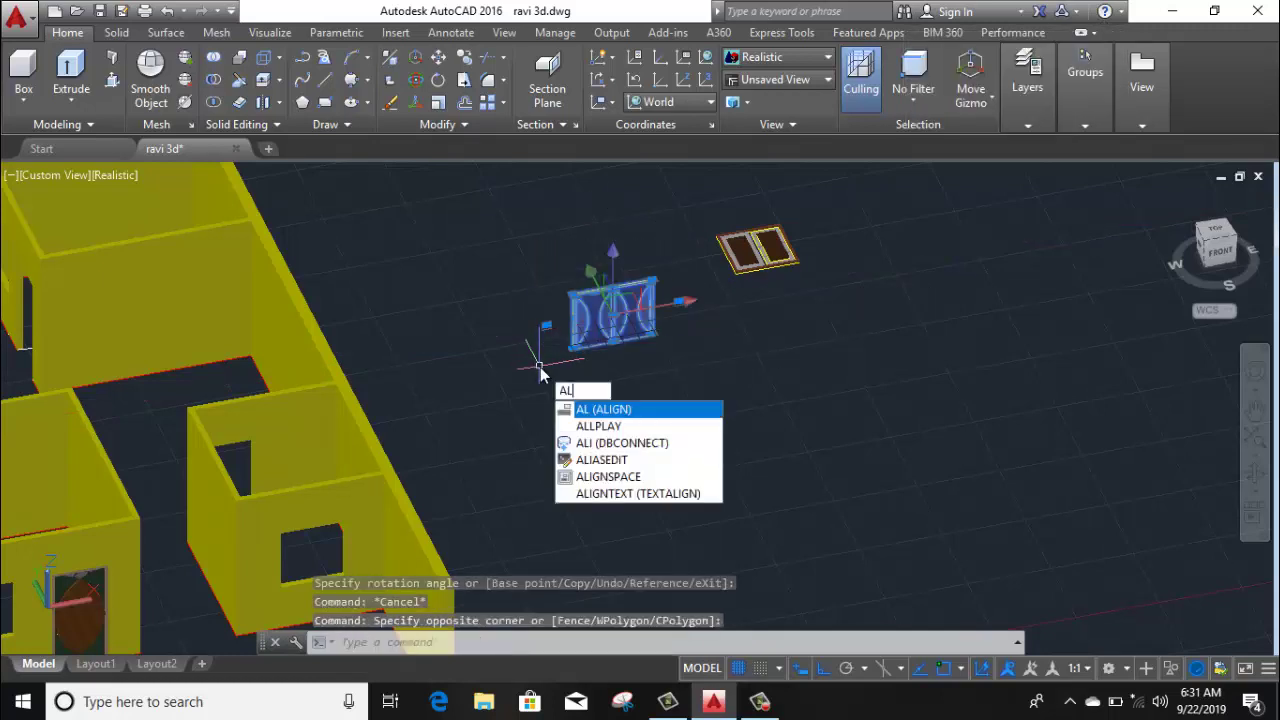
pyautogui.press('Return')
pyautogui.scroll(4, 570, 350)
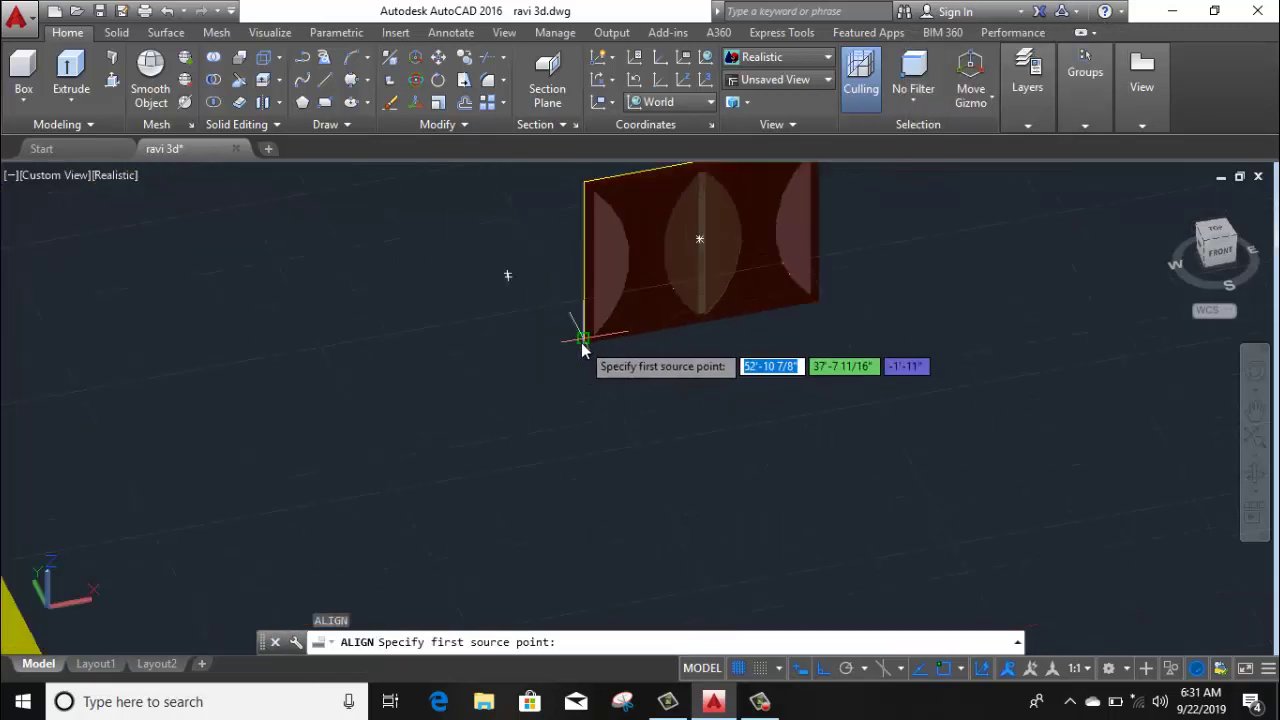
pyautogui.click(584, 340)
pyautogui.scroll(-5, 474, 427)
# Place the panel's corner at the window opening's corner beside the door
pyautogui.moveTo(354, 473); pyautogui.dragTo(508, 391, button='middle')
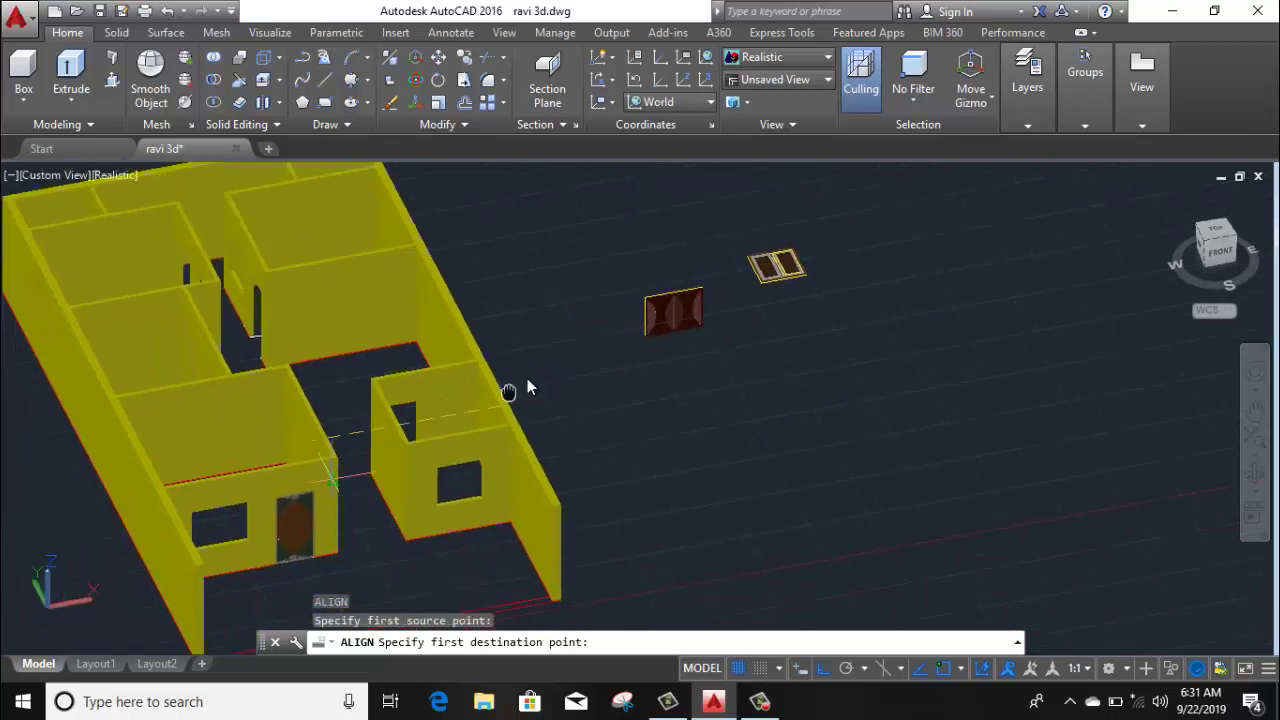
pyautogui.scroll(5, 307, 464)
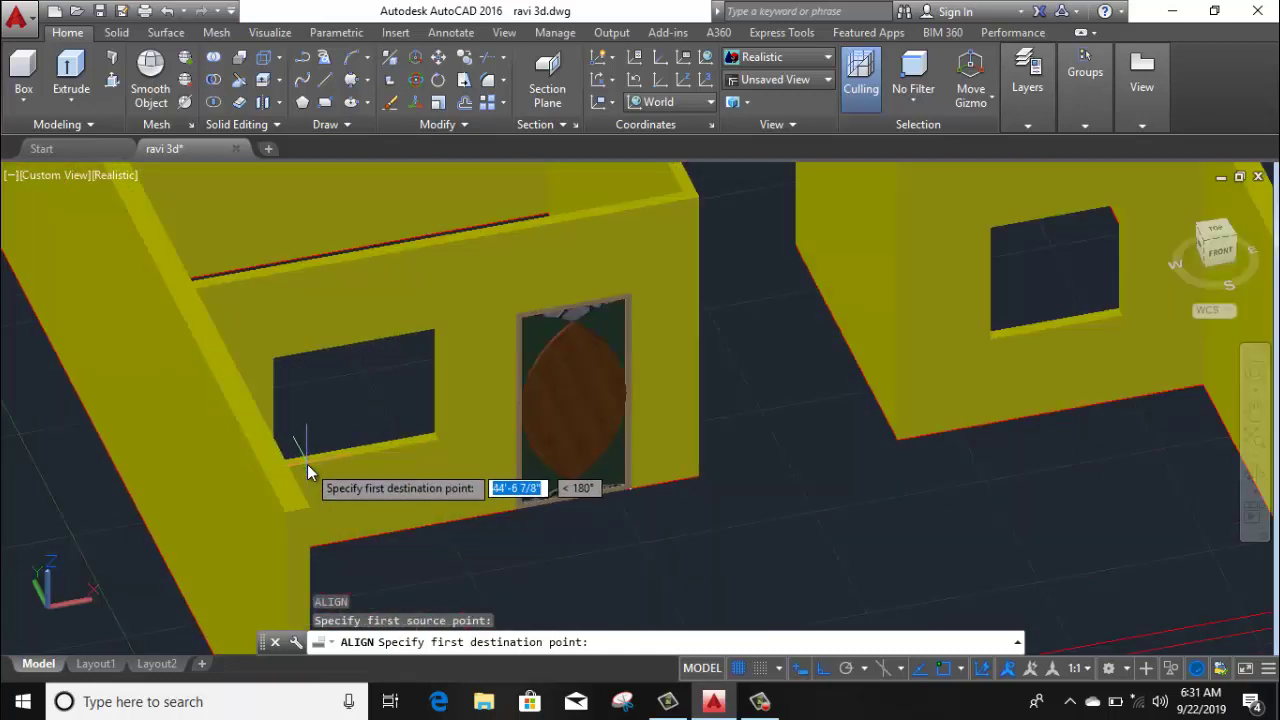
pyautogui.keyDown('shift'); pyautogui.moveTo(307, 464); pyautogui.dragTo(249, 434, button='middle'); pyautogui.keyUp('shift')
pyautogui.scroll(5, 241, 428)
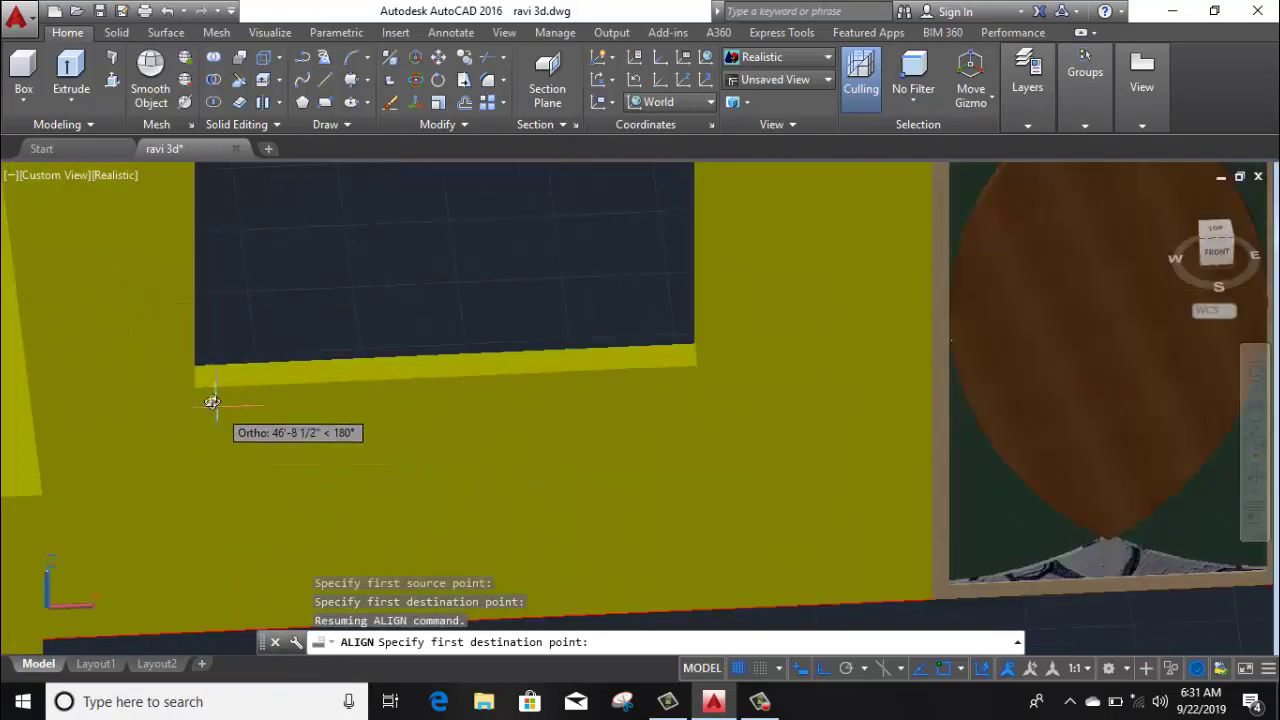
pyautogui.click(194, 388)
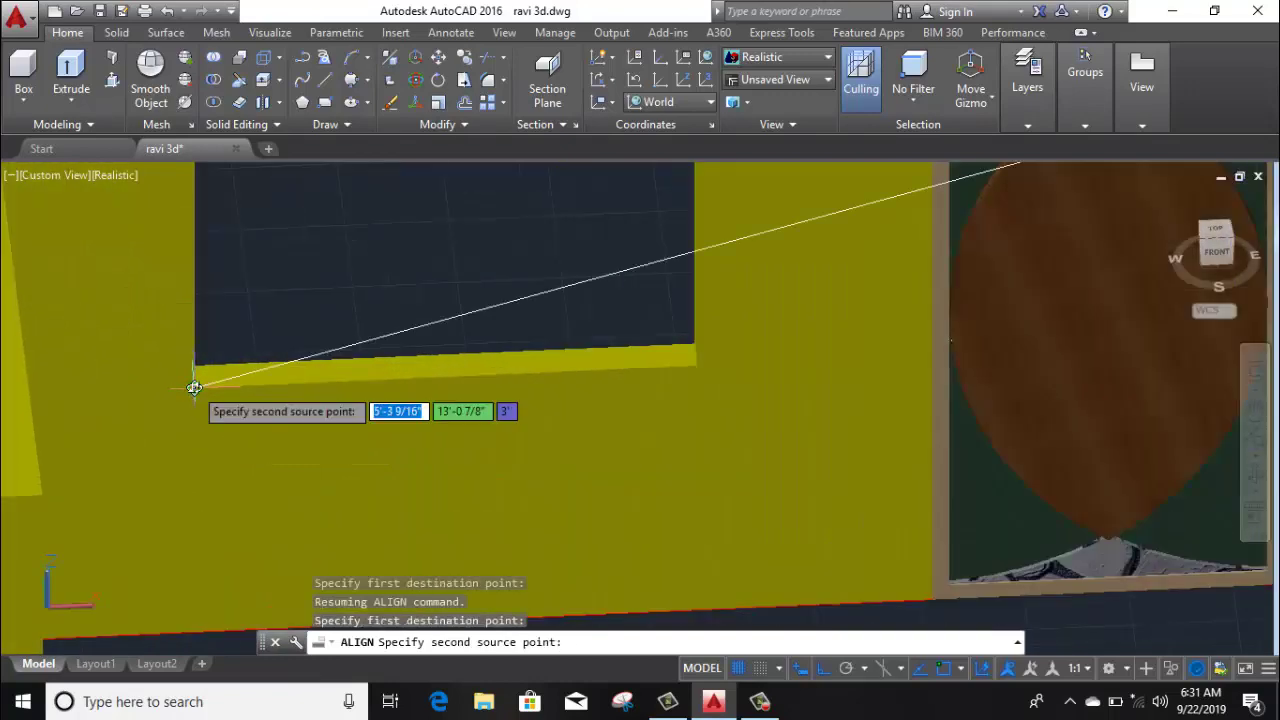
pyautogui.press('Return')
pyautogui.scroll(-5, 226, 420)
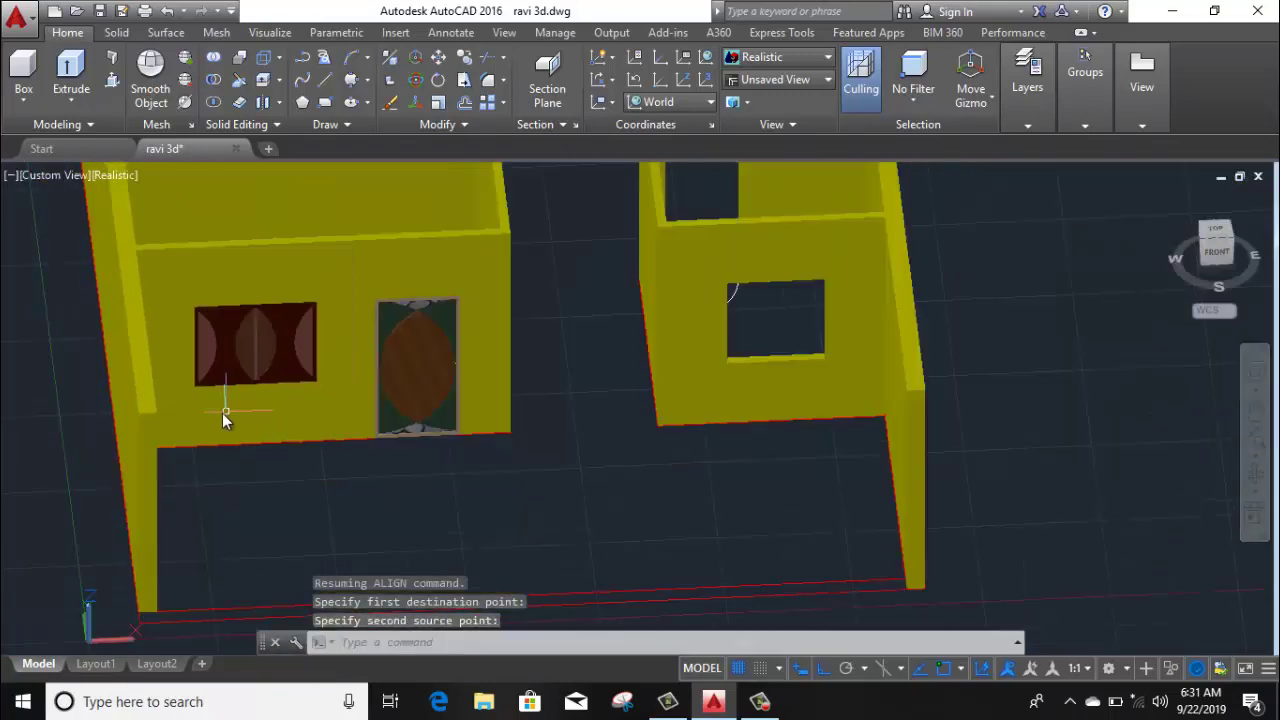
pyautogui.keyDown('shift'); pyautogui.moveTo(257, 451); pyautogui.dragTo(371, 449, button='middle'); pyautogui.keyUp('shift')
# Select the small two-pane window panel and attempt a 3D rotation, then cancel it
pyautogui.scroll(-3, 510, 440)
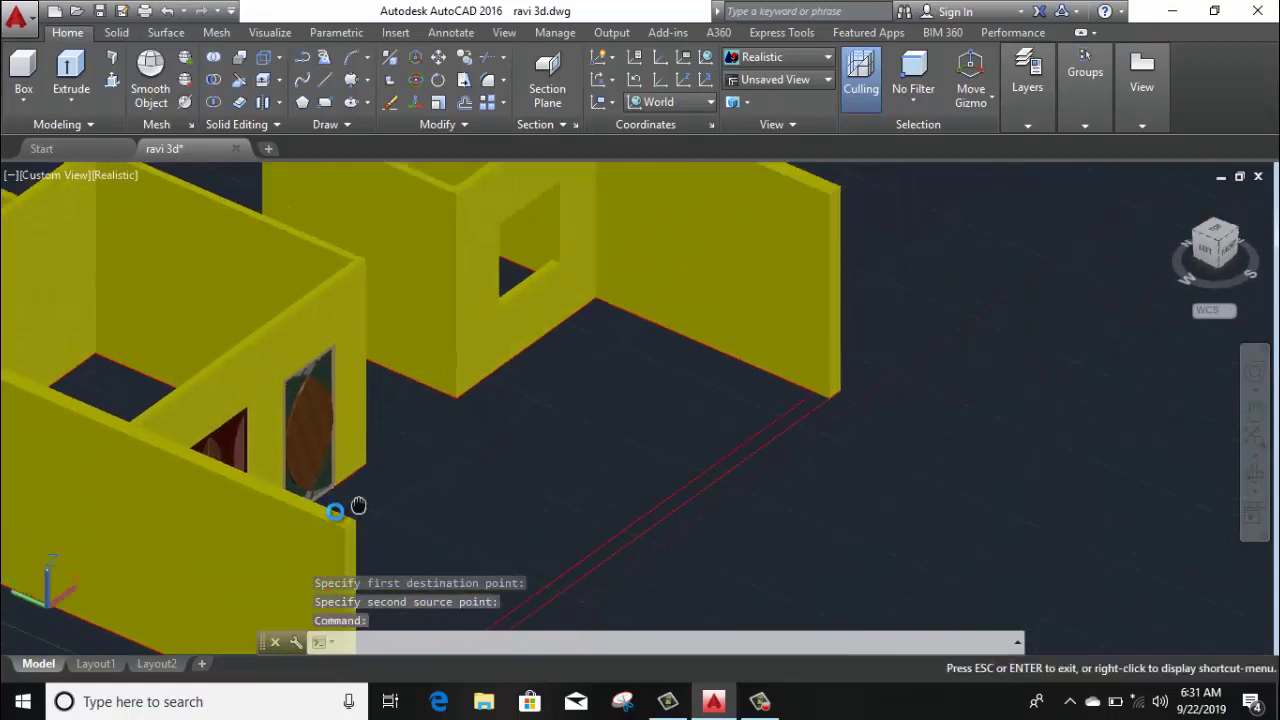
pyautogui.scroll(-2, 334, 543)
pyautogui.moveTo(429, 486); pyautogui.dragTo(364, 553, button='middle')
pyautogui.scroll(-5, 481, 470)
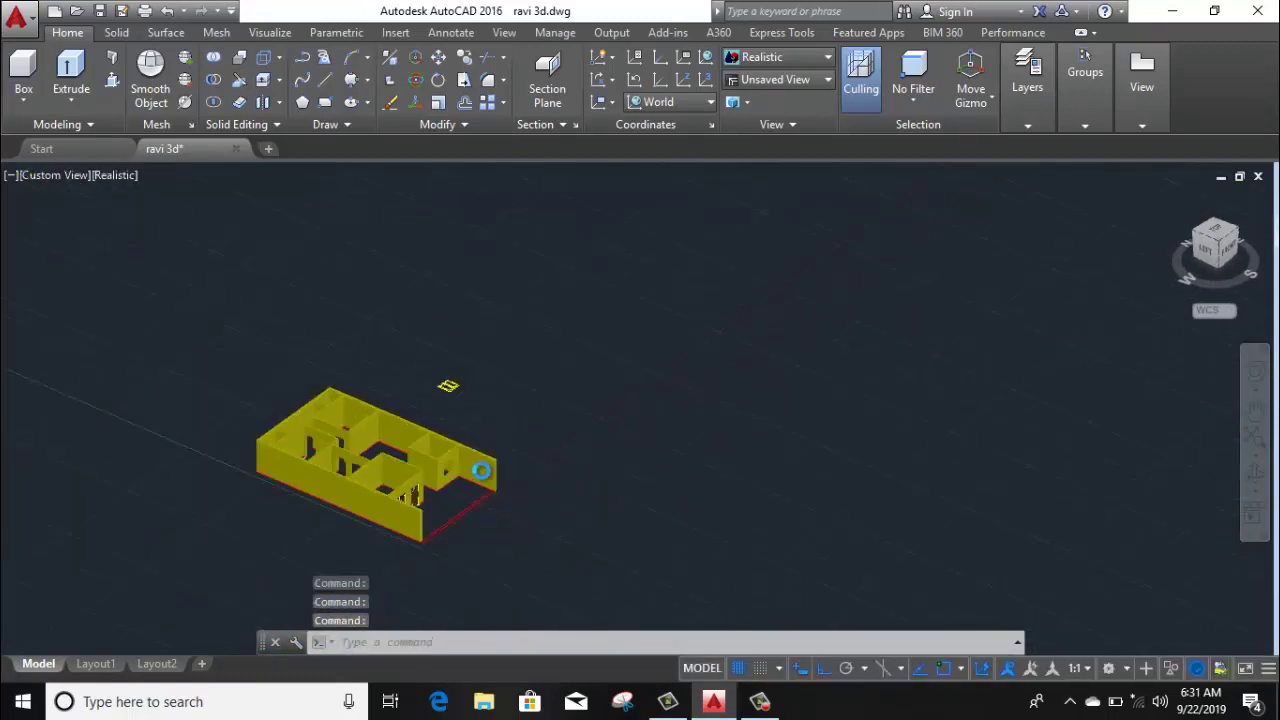
pyautogui.scroll(3, 446, 371)
pyautogui.scroll(1, 463, 417)
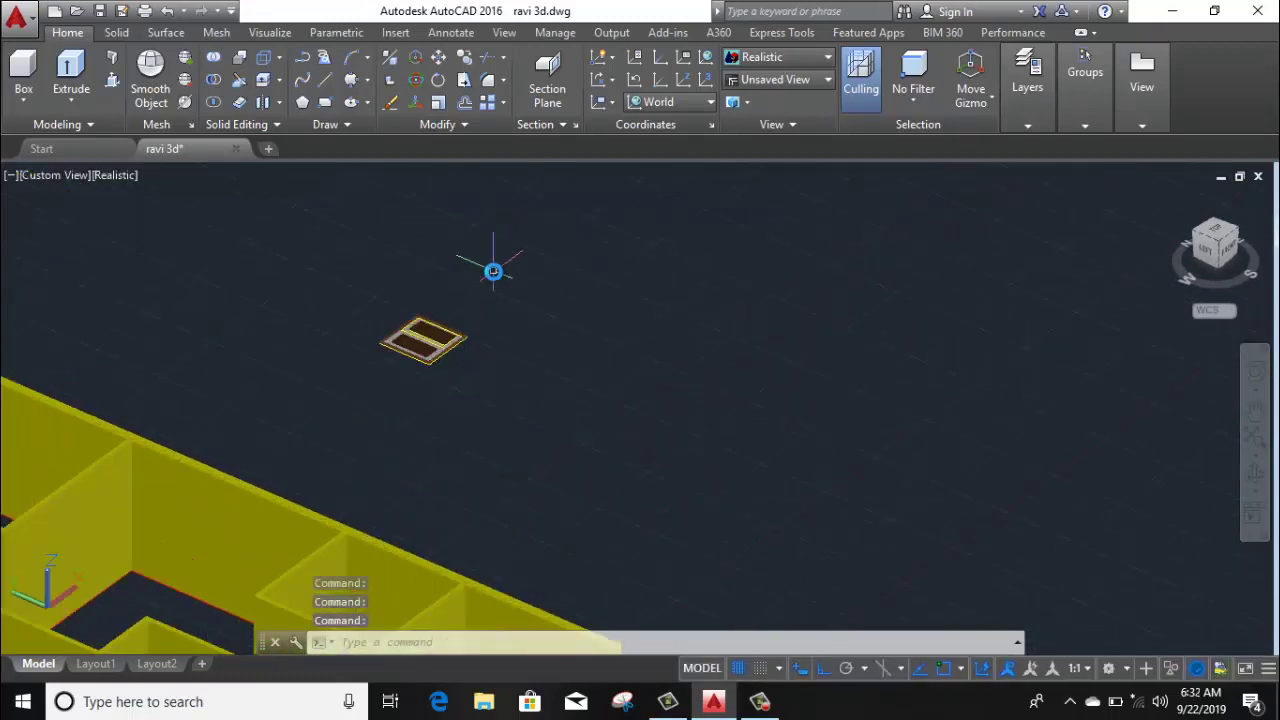
pyautogui.click(493, 271)
pyautogui.click(355, 383)
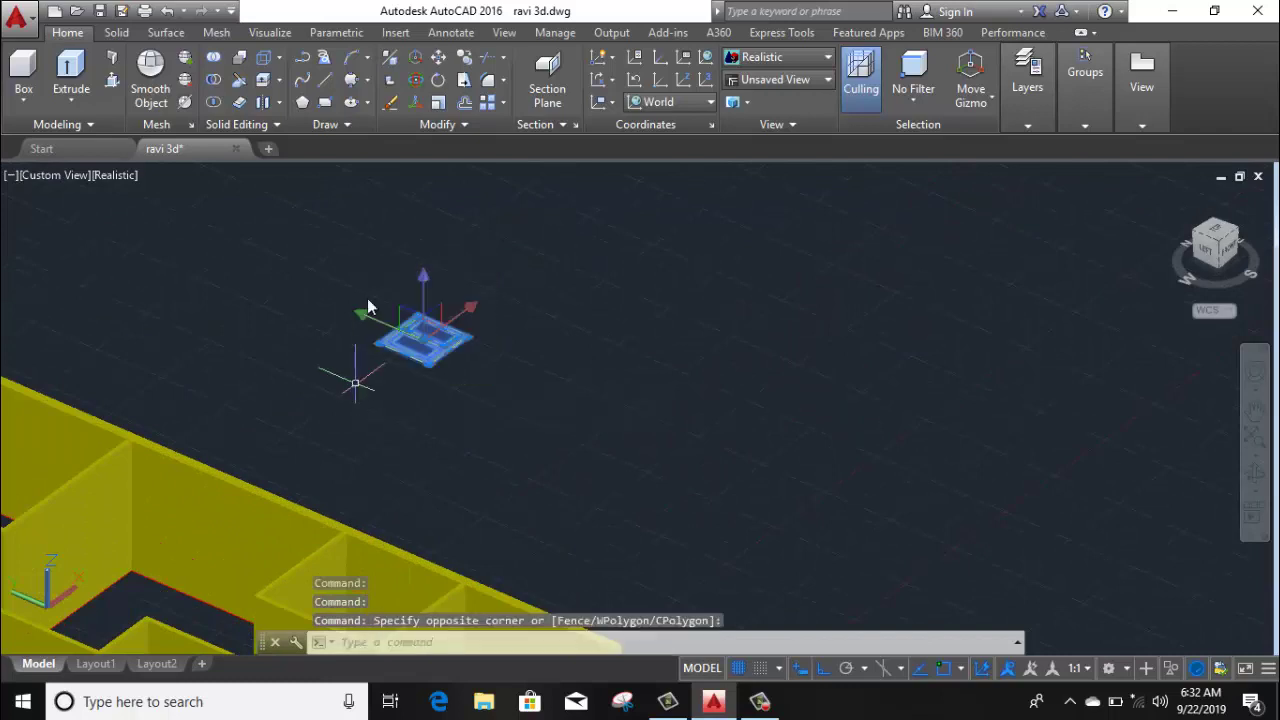
pyautogui.click(416, 82)
pyautogui.scroll(3, 391, 292)
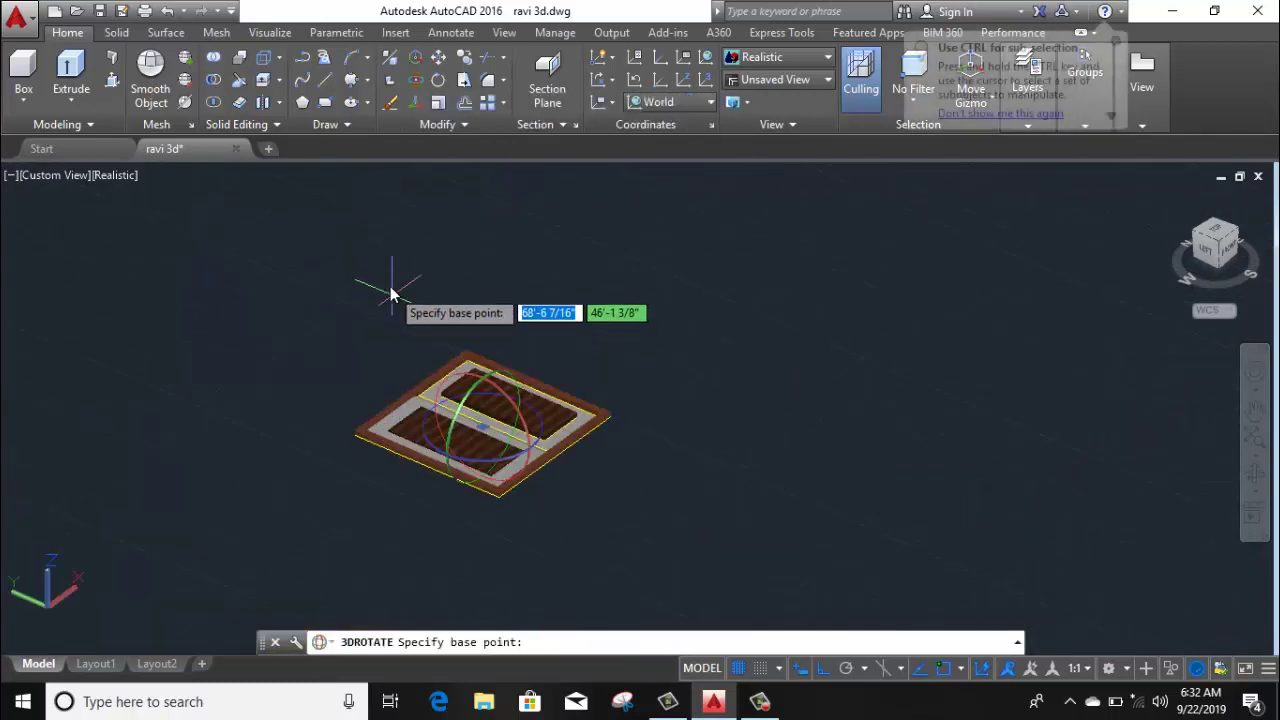
pyautogui.click(444, 377)
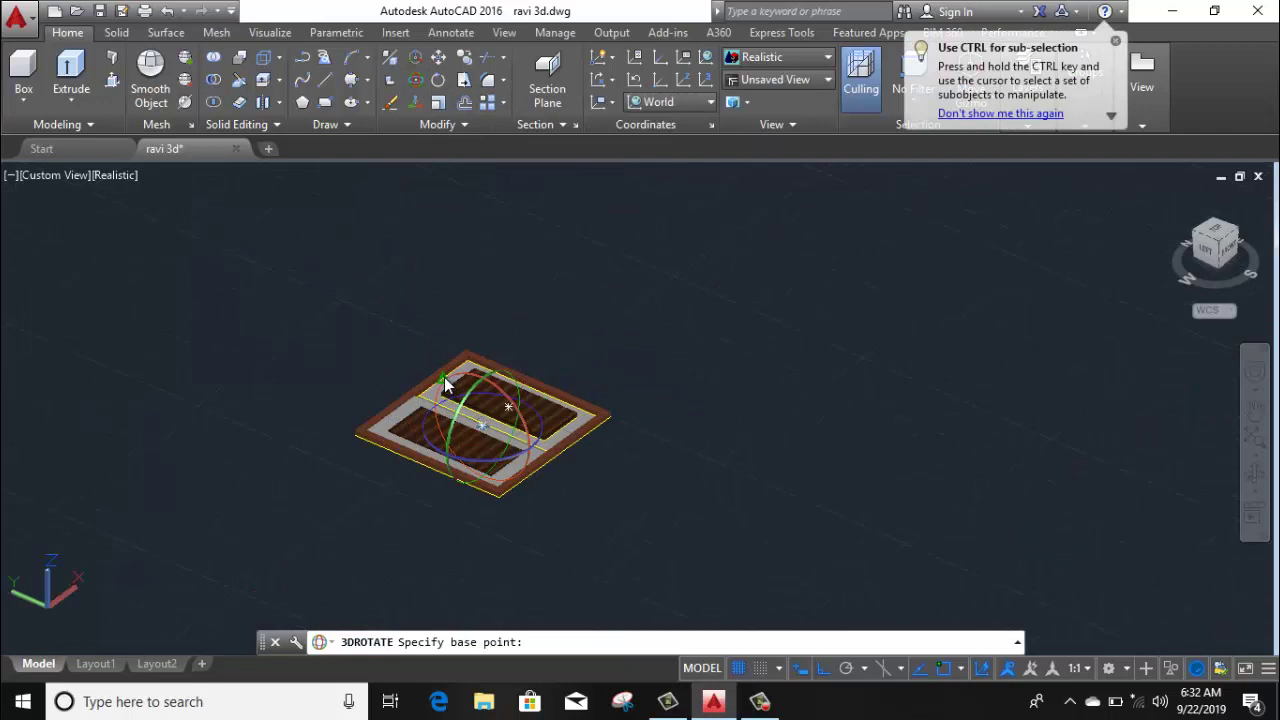
pyautogui.click(423, 310)
pyautogui.press('Escape')
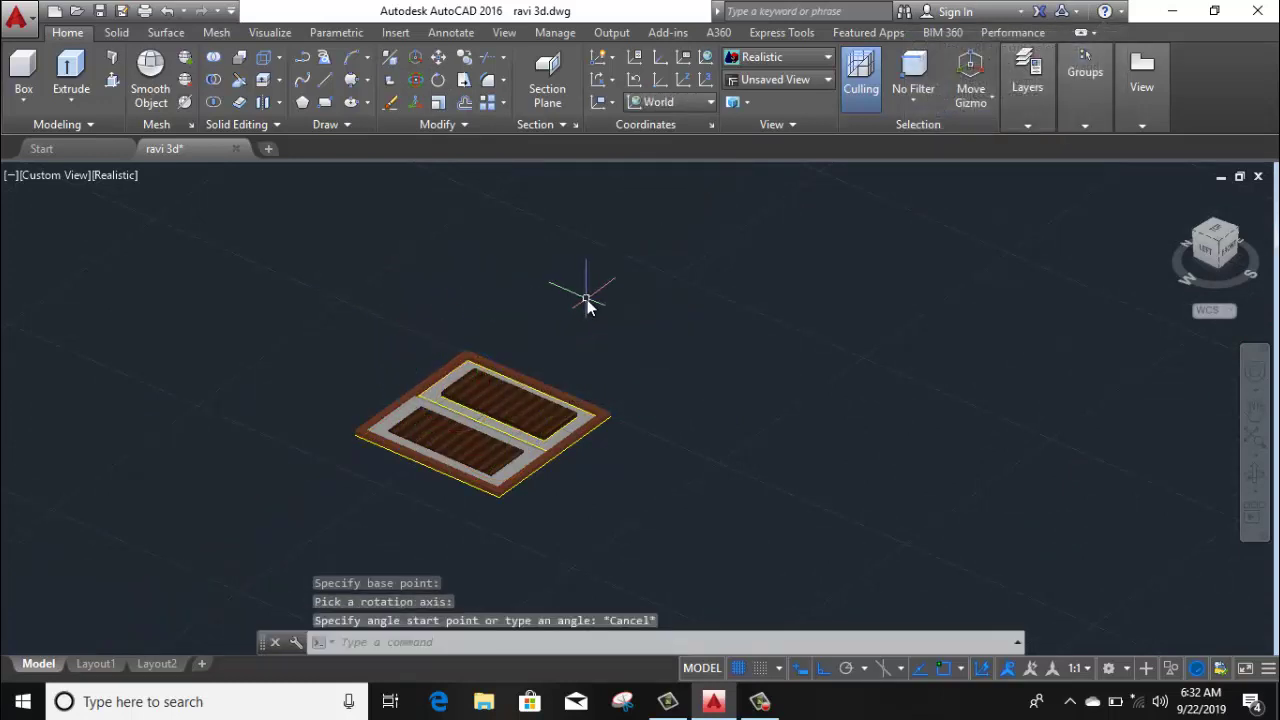
# Rotate the window panel 90° with 3DROTATE so it stands upright, then reselect it
pyautogui.click(587, 298)
pyautogui.click(350, 467)
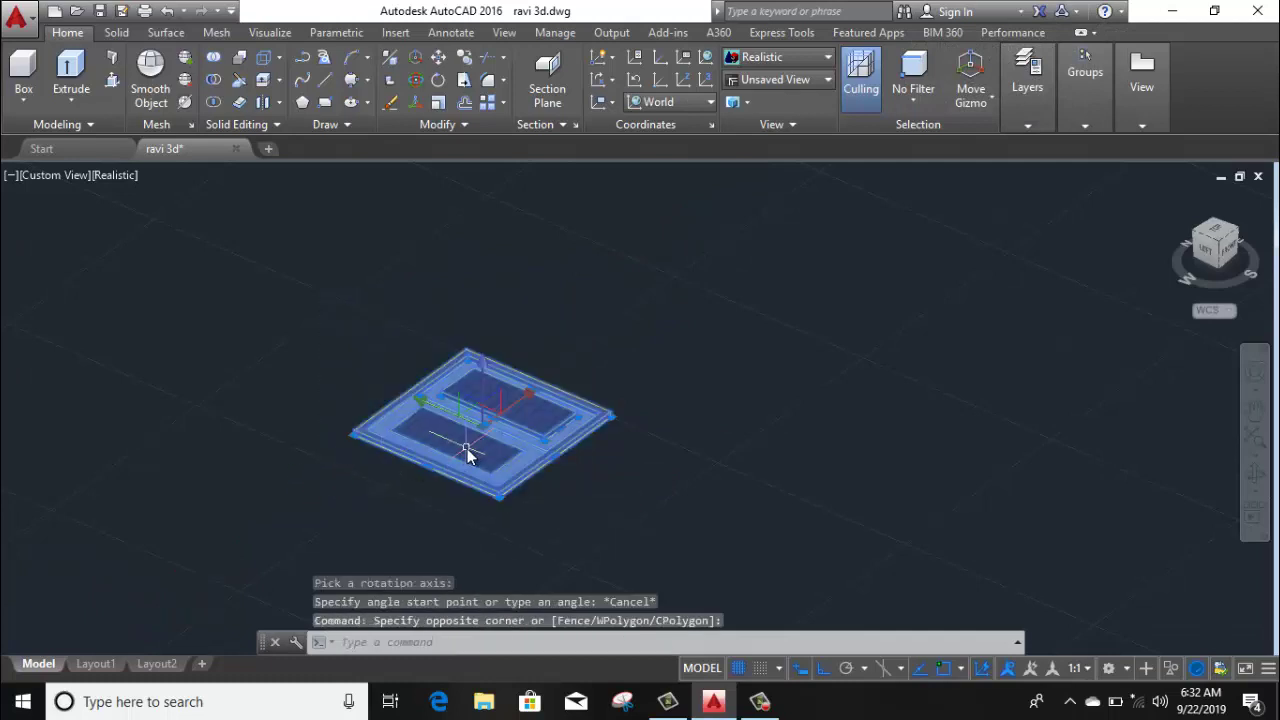
pyautogui.press('Escape')
pyautogui.click(612, 337)
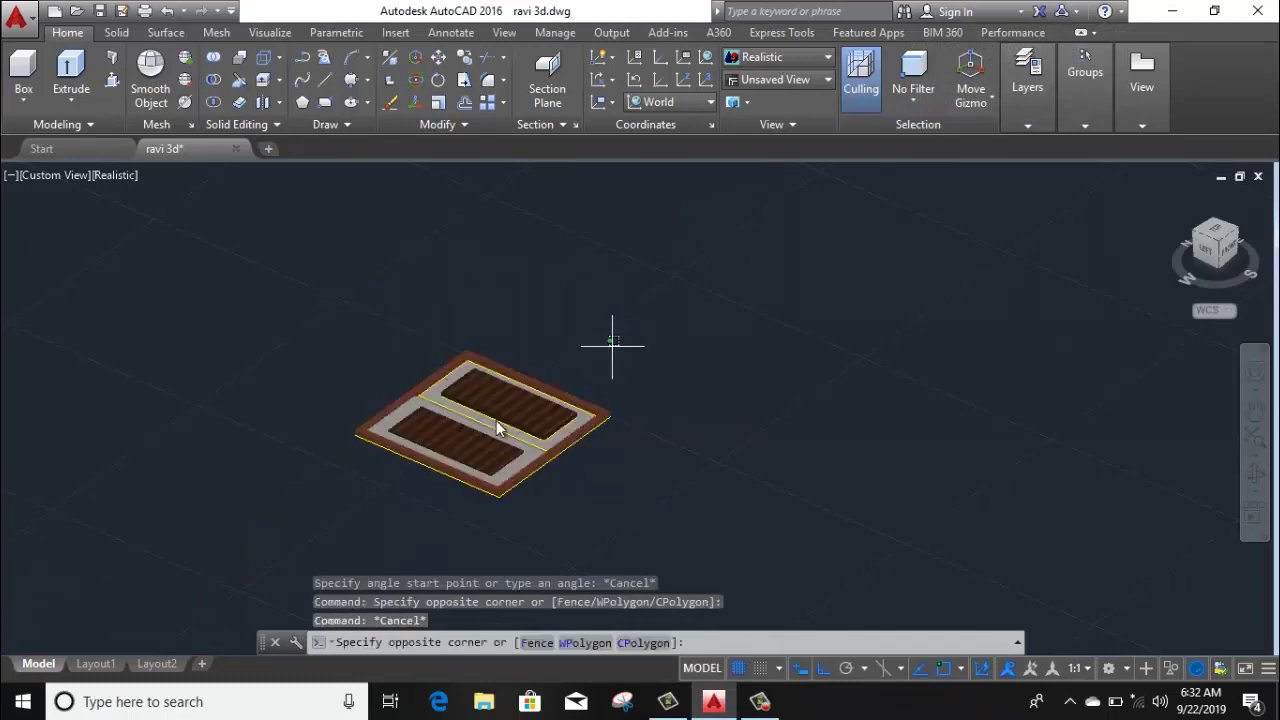
pyautogui.click(418, 461)
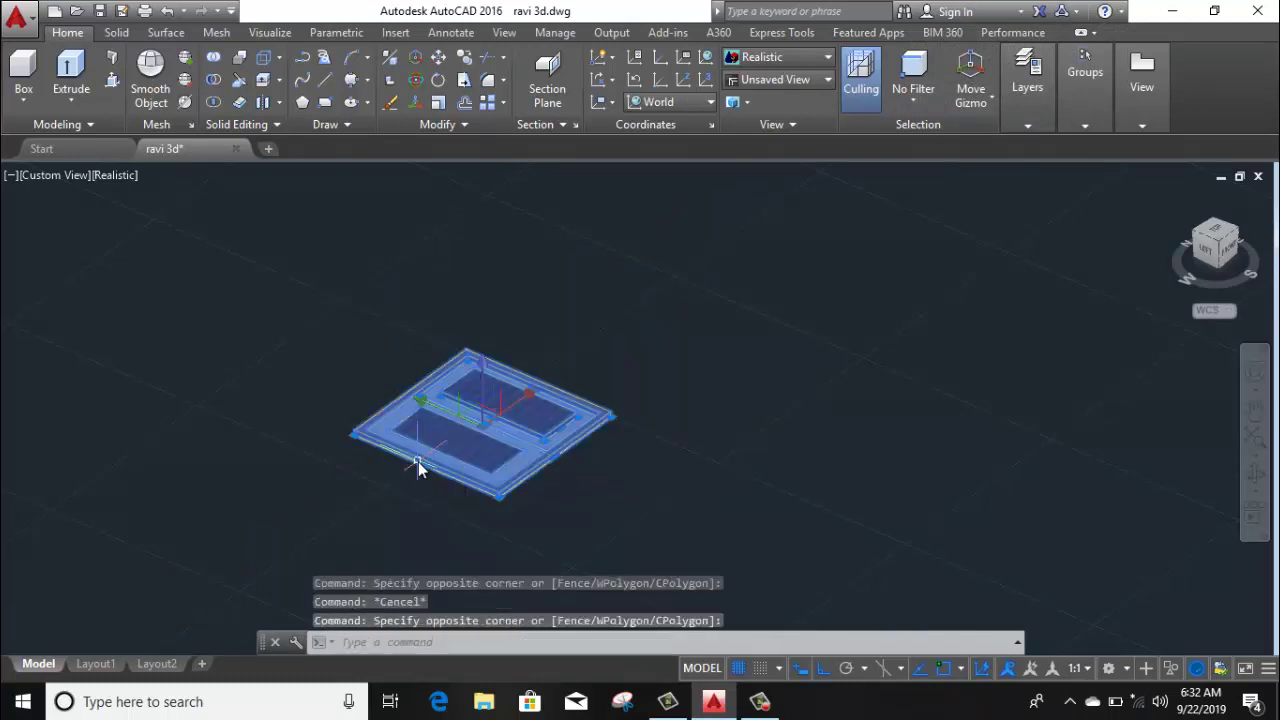
pyautogui.click(417, 82)
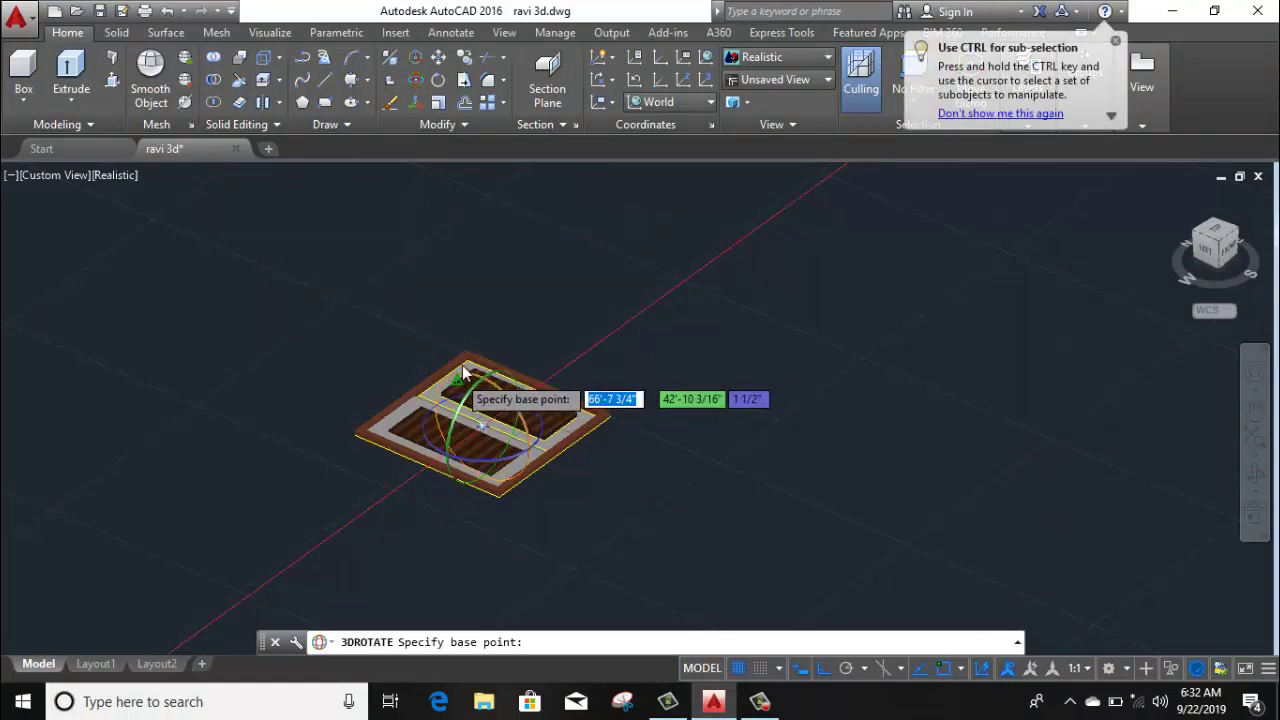
pyautogui.click(463, 373)
pyautogui.click(477, 289)
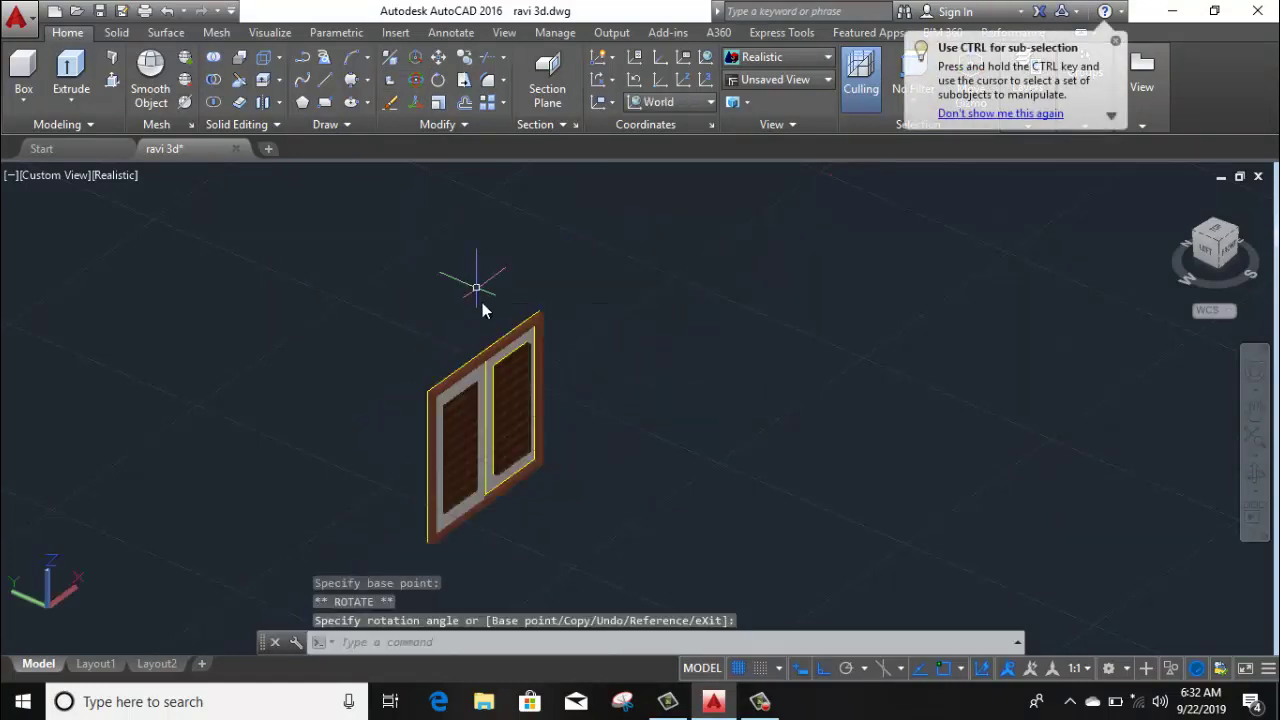
pyautogui.press('Escape')
pyautogui.click(521, 271)
pyautogui.click(360, 412)
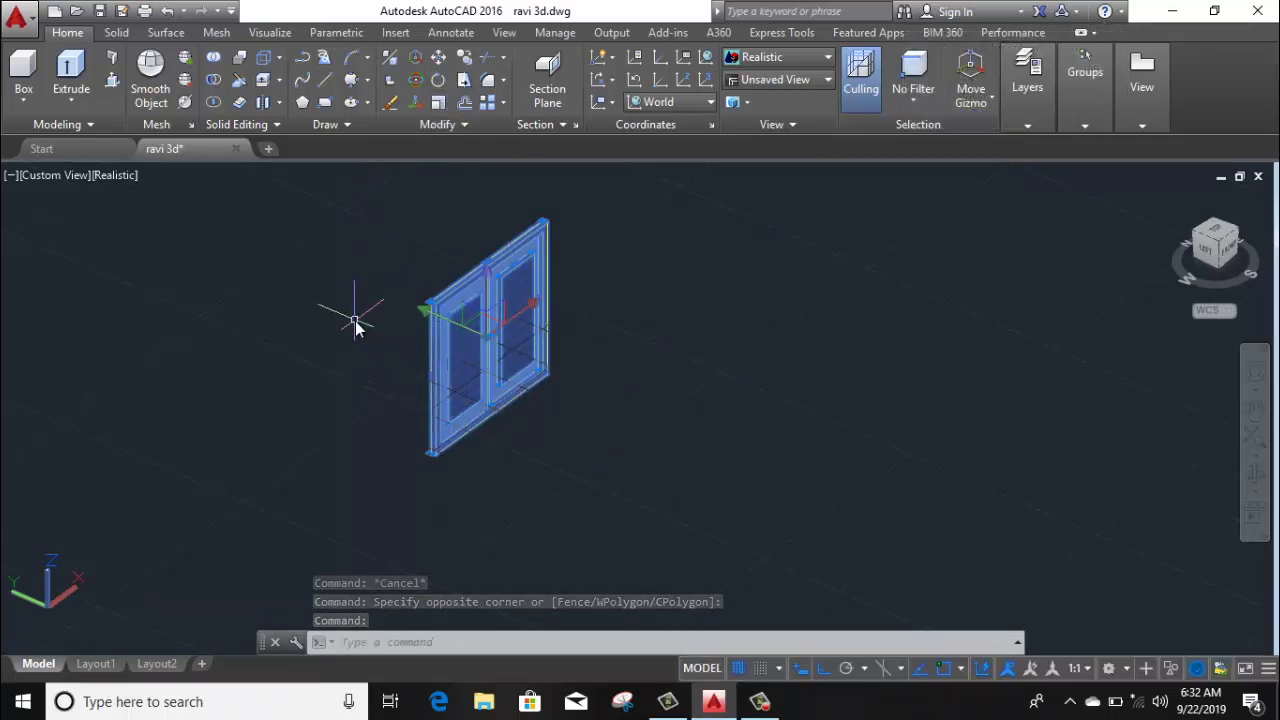
# Start ALIGN and pick the window's bottom corner as the source point
pyautogui.write('al')
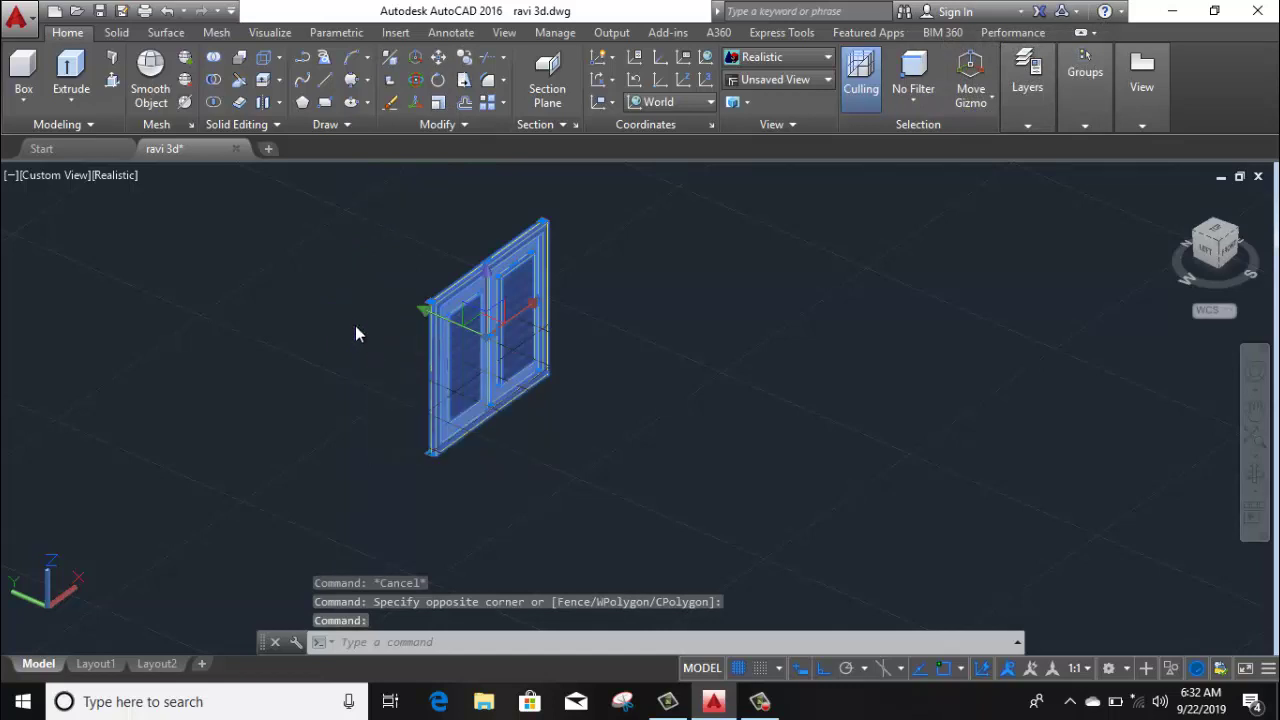
pyautogui.press('Return')
pyautogui.scroll(3, 432, 455)
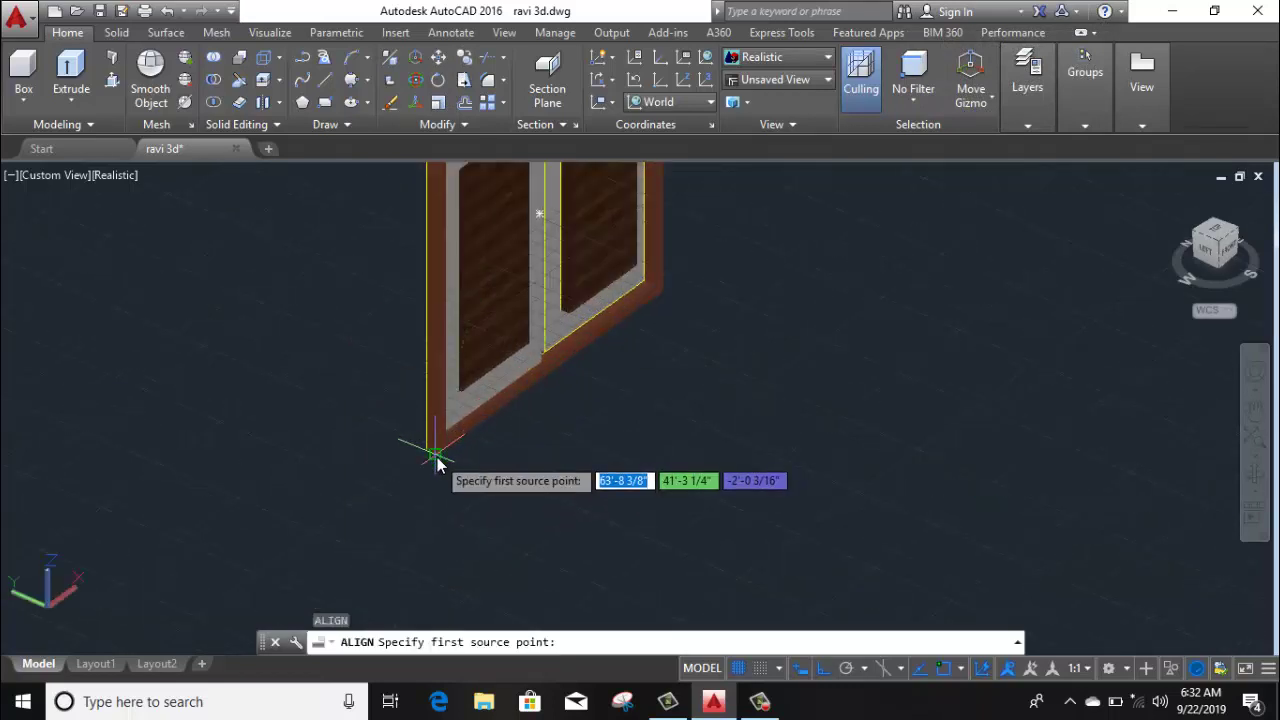
pyautogui.click(437, 463)
# Align the window corner to the front room's wall opening corner
pyautogui.scroll(-3, 314, 519)
pyautogui.scroll(-3, 186, 566)
pyautogui.moveTo(190, 566); pyautogui.dragTo(335, 366, button='middle')
pyautogui.keyDown('shift'); pyautogui.moveTo(343, 451); pyautogui.dragTo(300, 453, button='middle'); pyautogui.keyUp('shift')
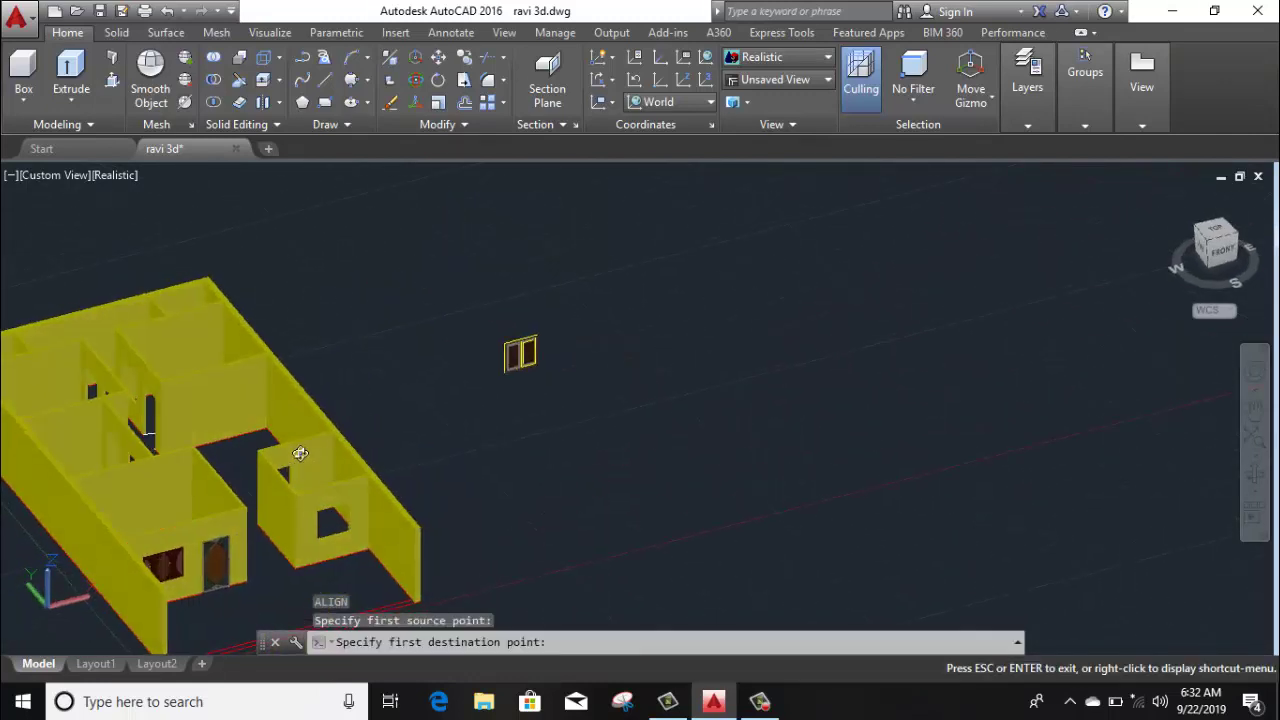
pyautogui.scroll(5, 314, 530)
pyautogui.scroll(5, 316, 515)
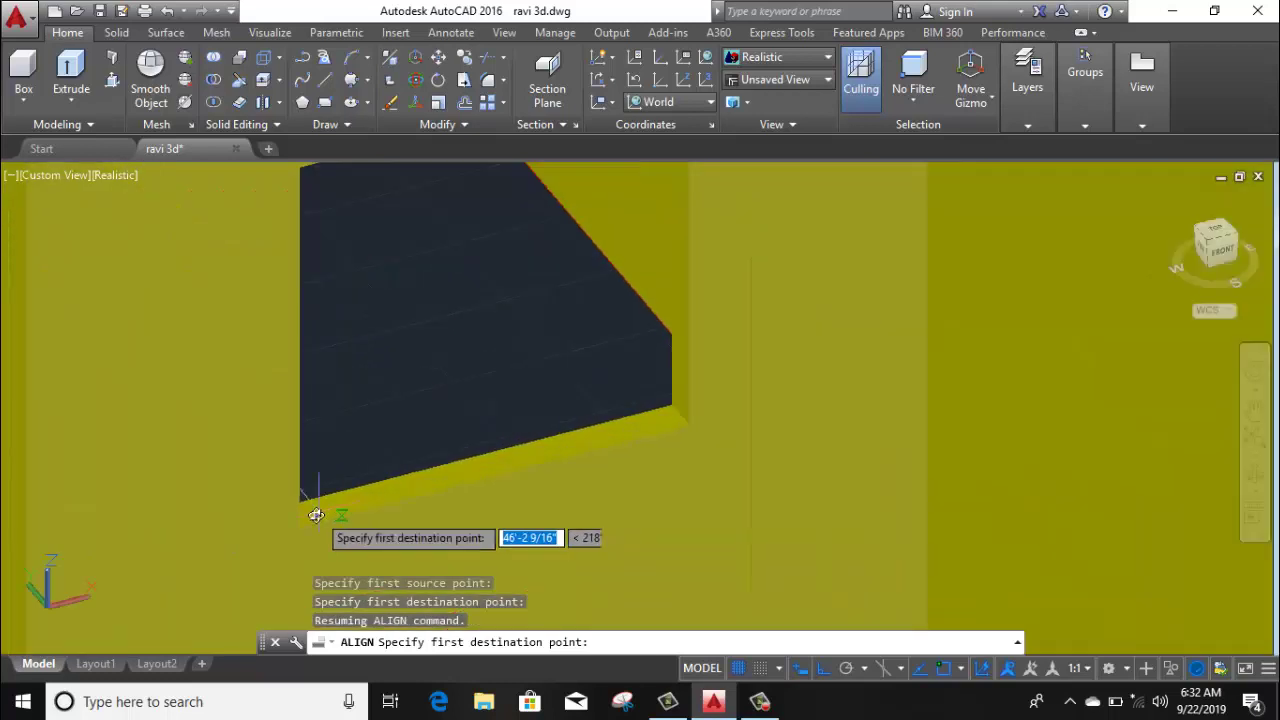
pyautogui.click(301, 525)
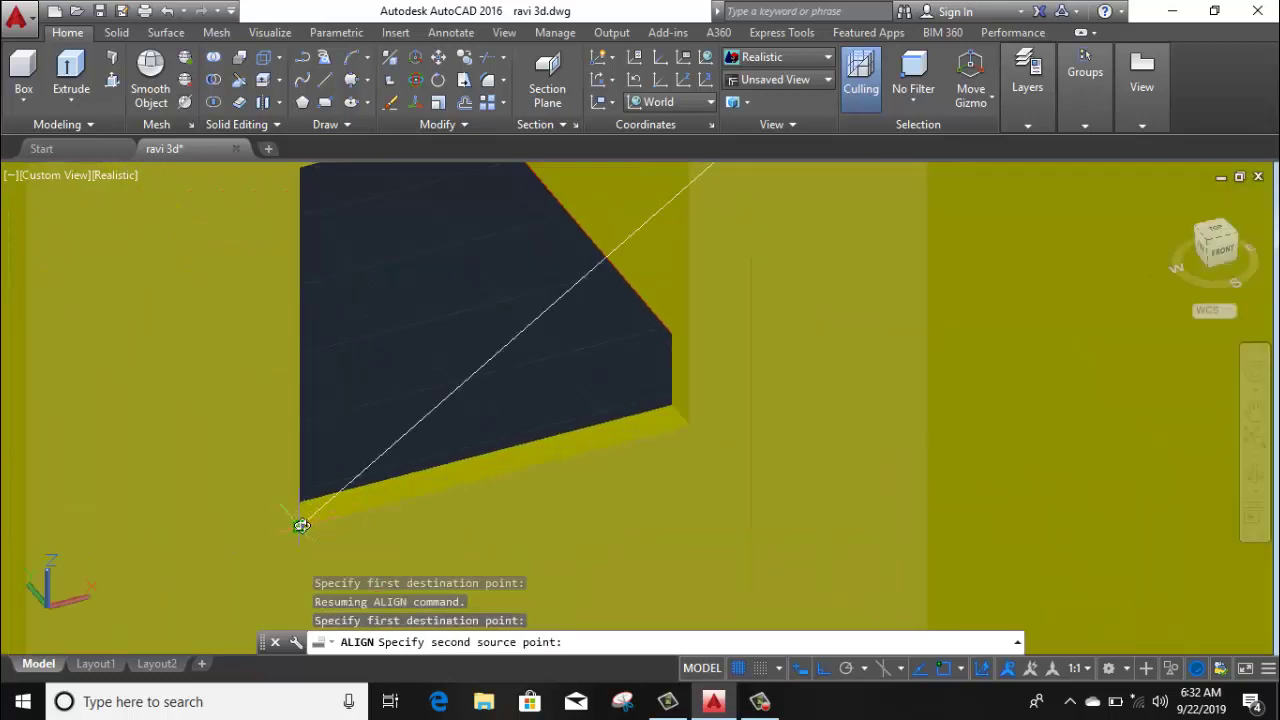
pyautogui.scroll(-3, 301, 525)
pyautogui.press('Return')
pyautogui.scroll(-5, 308, 525)
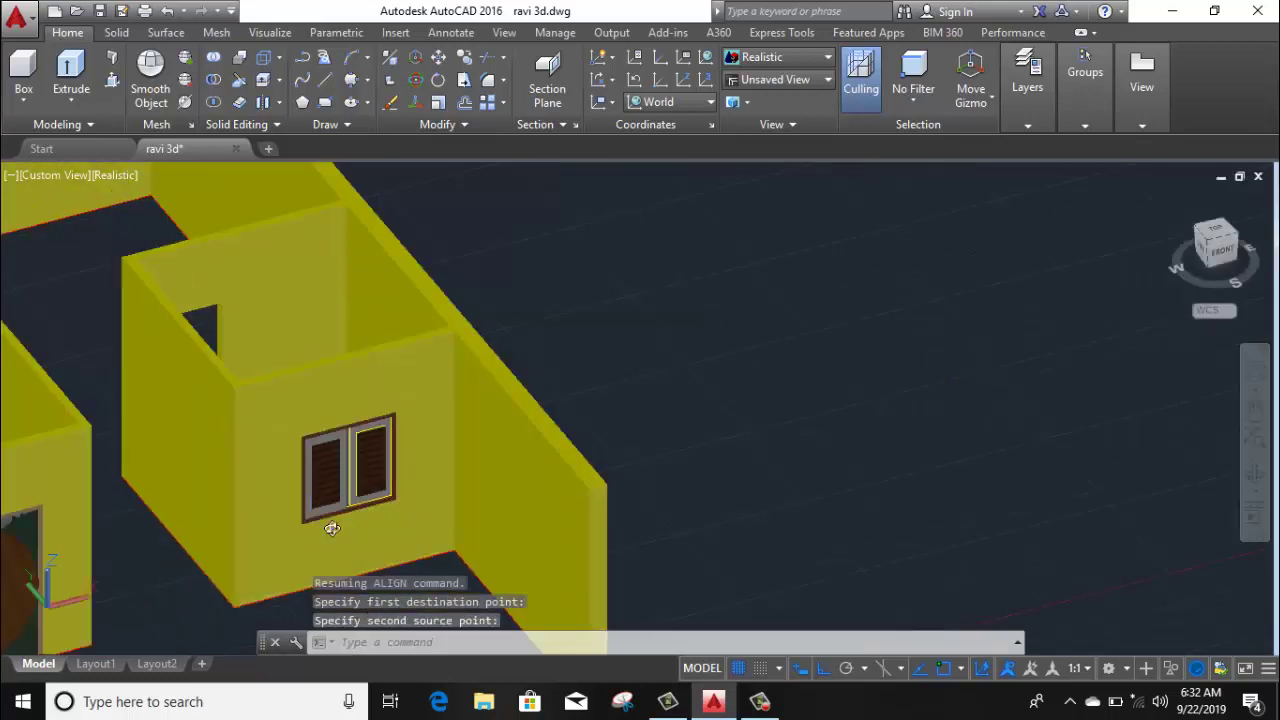
pyautogui.scroll(-2, 332, 528)
pyautogui.press('Return')
pyautogui.scroll(-2, 366, 514)
pyautogui.scroll(-2, 408, 514)
pyautogui.scroll(-1, 408, 506)
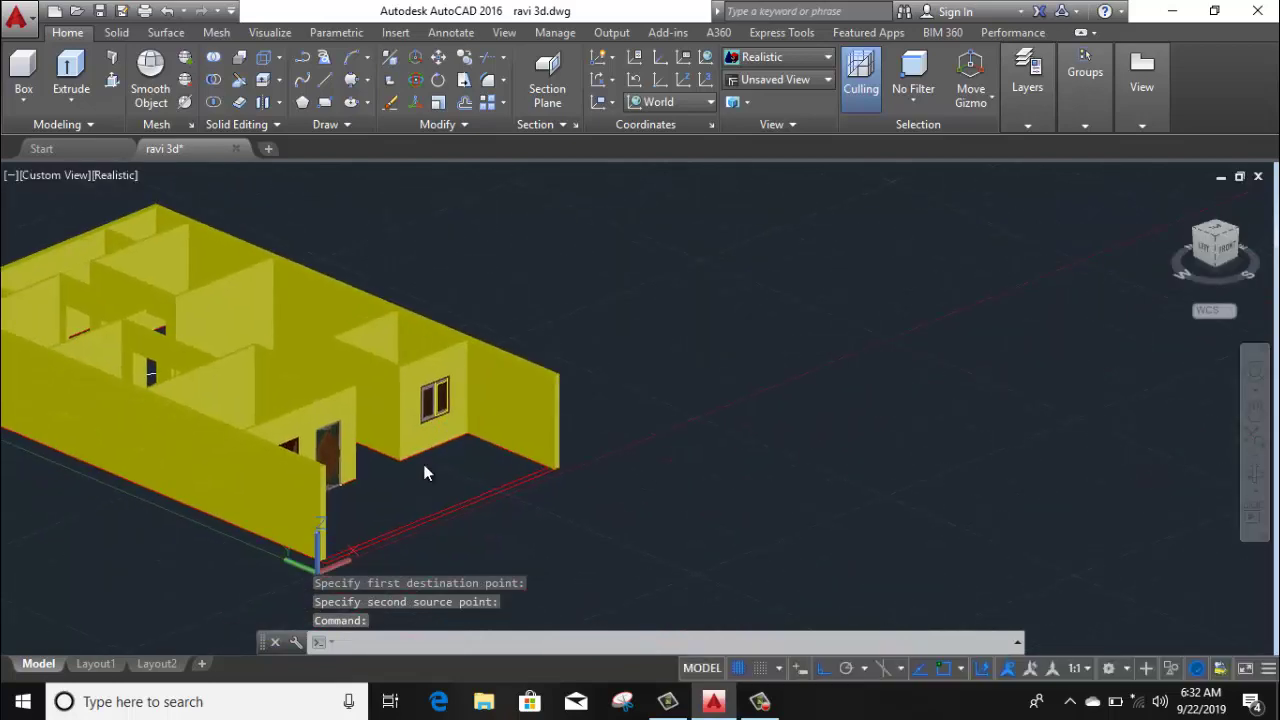
pyautogui.moveTo(424, 473)
pyautogui.keyDown('shift'); pyautogui.mouseDown(button='middle')
pyautogui.moveTo(337, 537)
pyautogui.moveTo(354, 451)
pyautogui.mouseUp(button='middle'); pyautogui.keyUp('shift')
pyautogui.scroll(3, 368, 432)
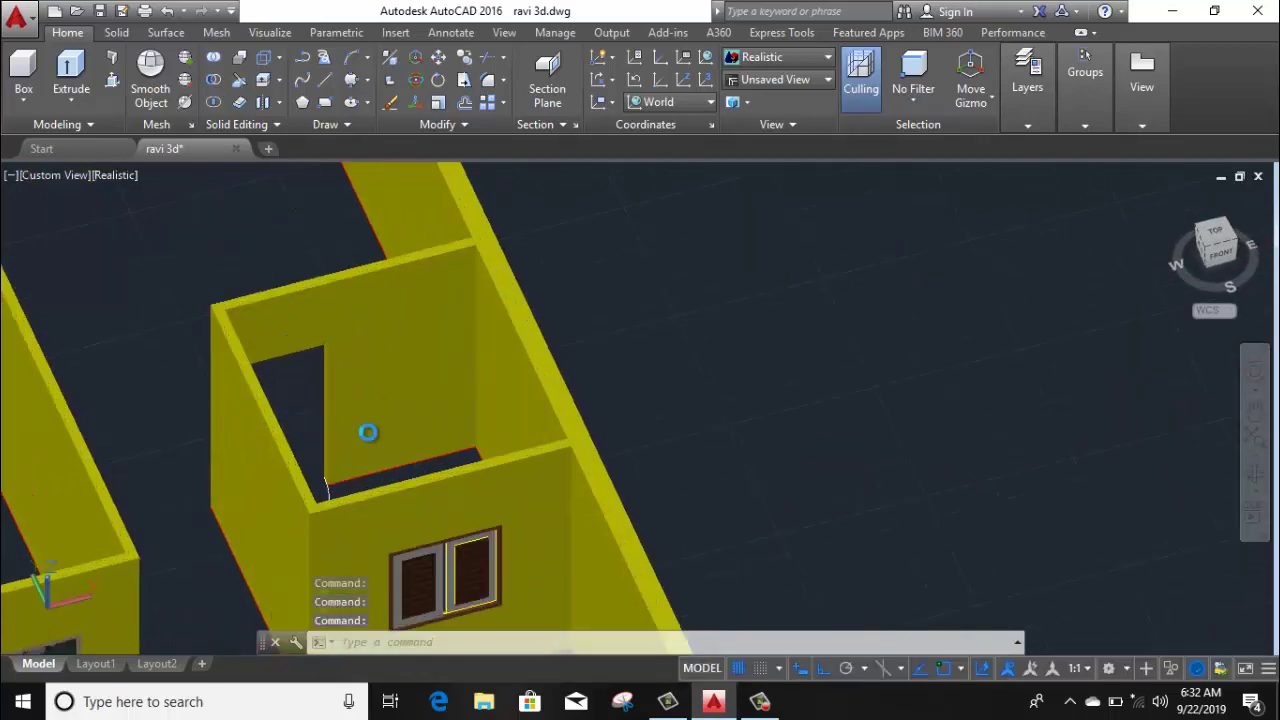
pyautogui.scroll(-4, 284, 360)
pyautogui.moveTo(243, 320)
pyautogui.keyDown('shift'); pyautogui.mouseDown(button='middle')
pyautogui.moveTo(286, 403)
pyautogui.moveTo(250, 372)
pyautogui.mouseUp(button='middle'); pyautogui.keyUp('shift')
pyautogui.scroll(2, 250, 372)
pyautogui.keyDown('shift'); pyautogui.moveTo(319, 457); pyautogui.dragTo(308, 393, button='middle'); pyautogui.keyUp('shift')
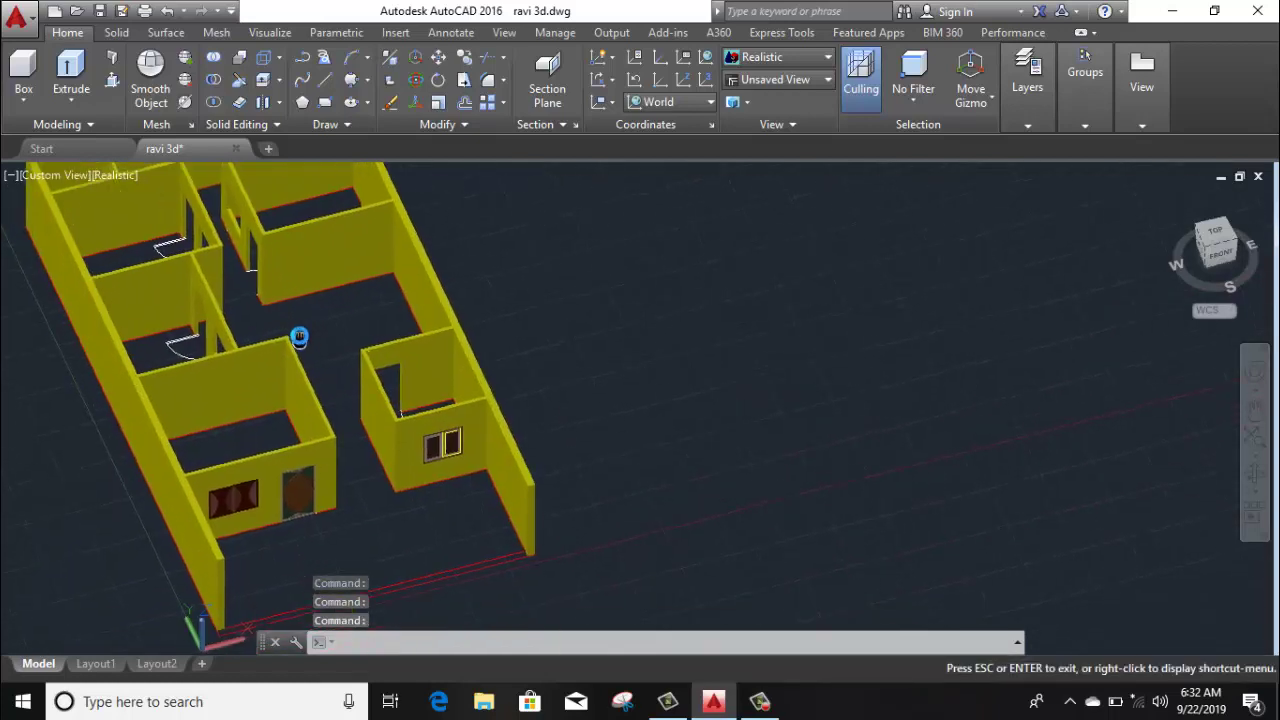
pyautogui.scroll(2, 308, 393)
pyautogui.scroll(1, 322, 410)
pyautogui.scroll(-3, 325, 412)
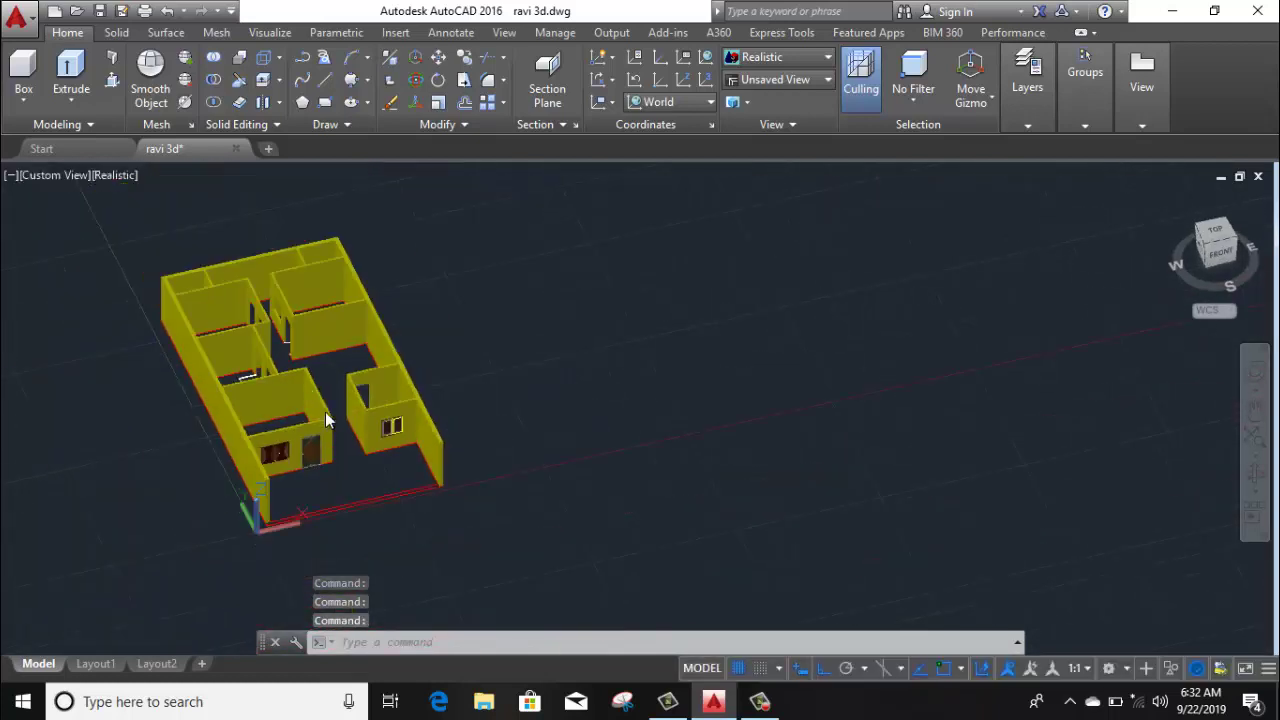
pyautogui.keyDown('shift'); pyautogui.moveTo(357, 442); pyautogui.dragTo(363, 450, button='middle'); pyautogui.keyUp('shift')
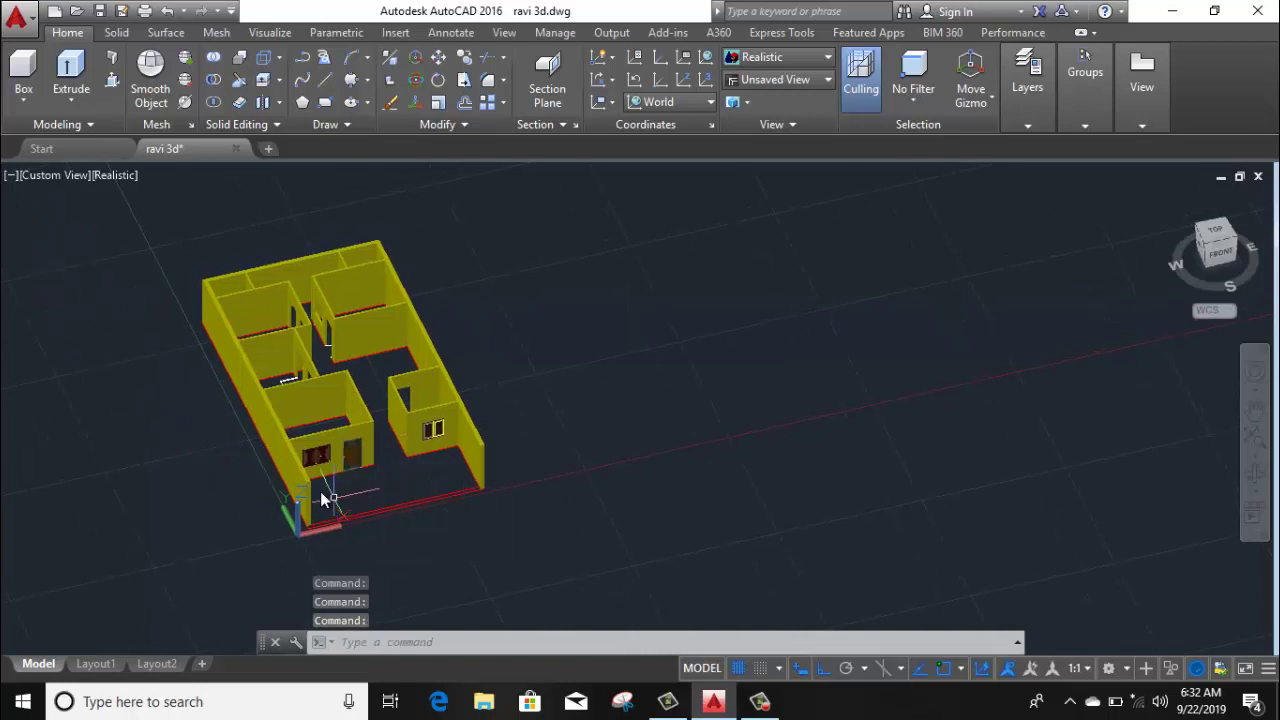
pyautogui.scroll(3, 313, 525)
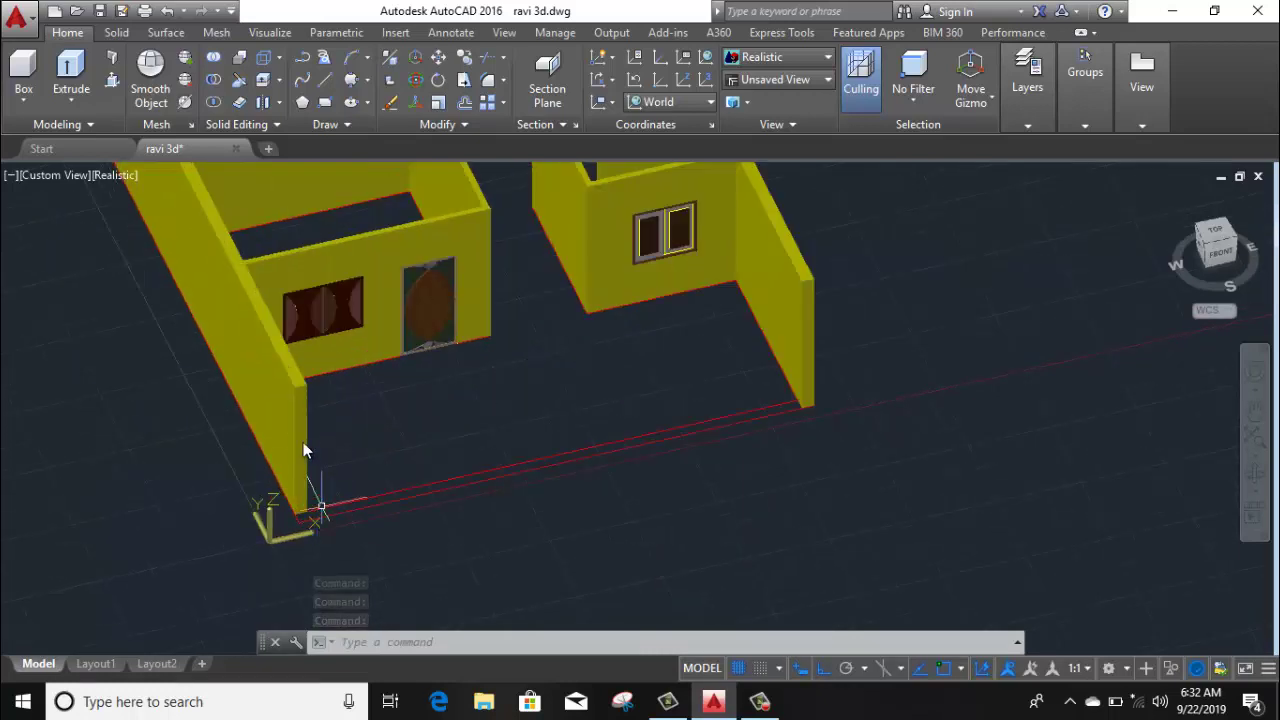
pyautogui.moveTo(310, 420); pyautogui.dragTo(368, 492, button='middle')
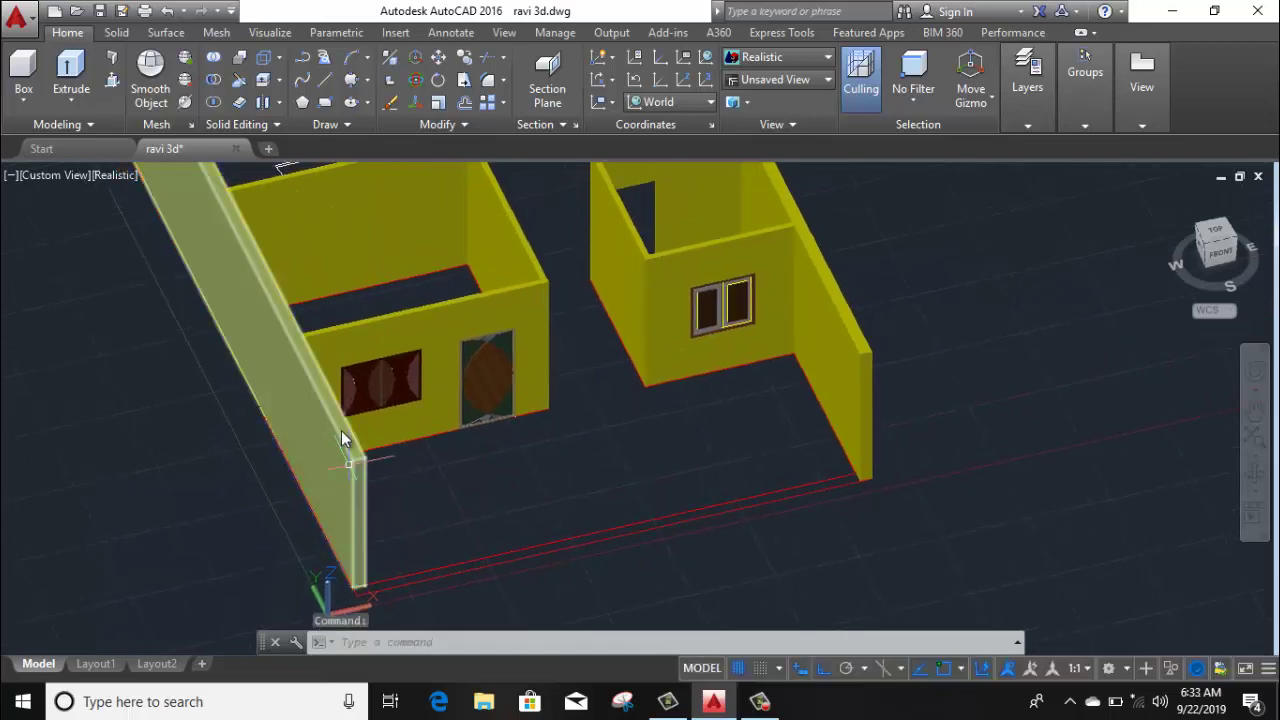
# Switch to the Top plan view and slide the plan to the right
pyautogui.click(38, 175)
pyautogui.click(82, 221)
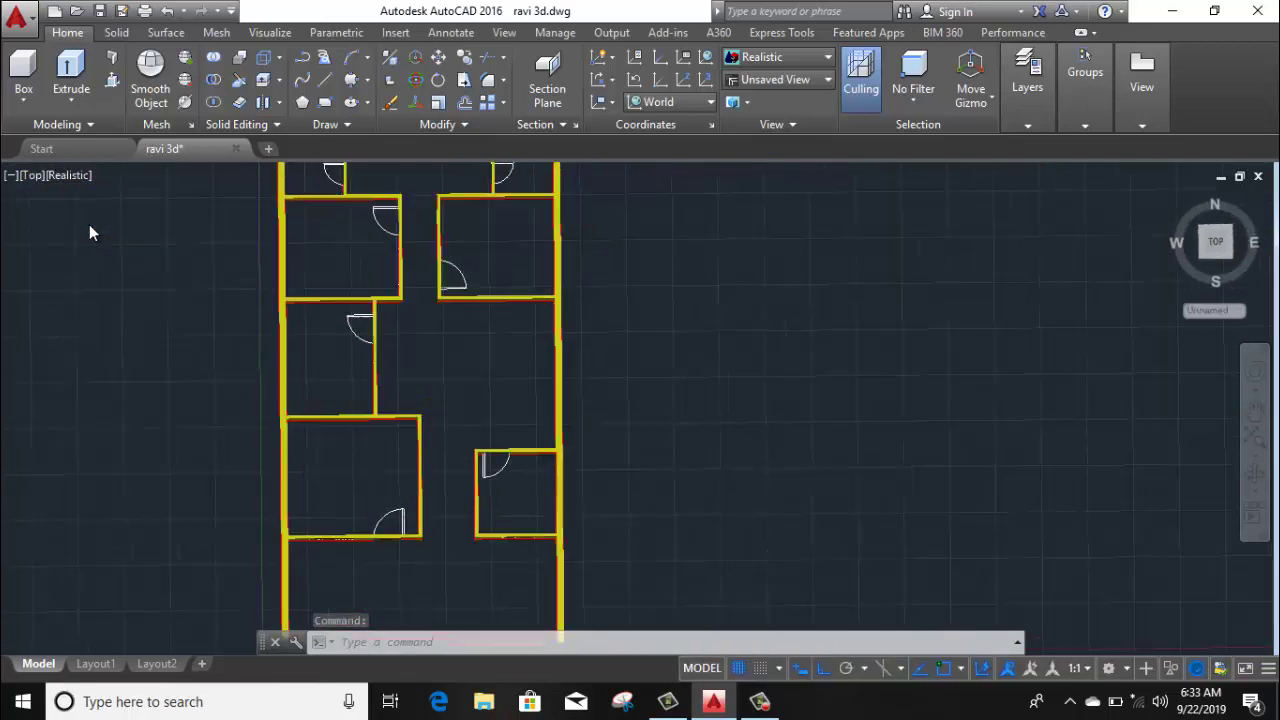
pyautogui.moveTo(114, 329); pyautogui.dragTo(186, 203, button='middle')
pyautogui.scroll(2, 305, 455)
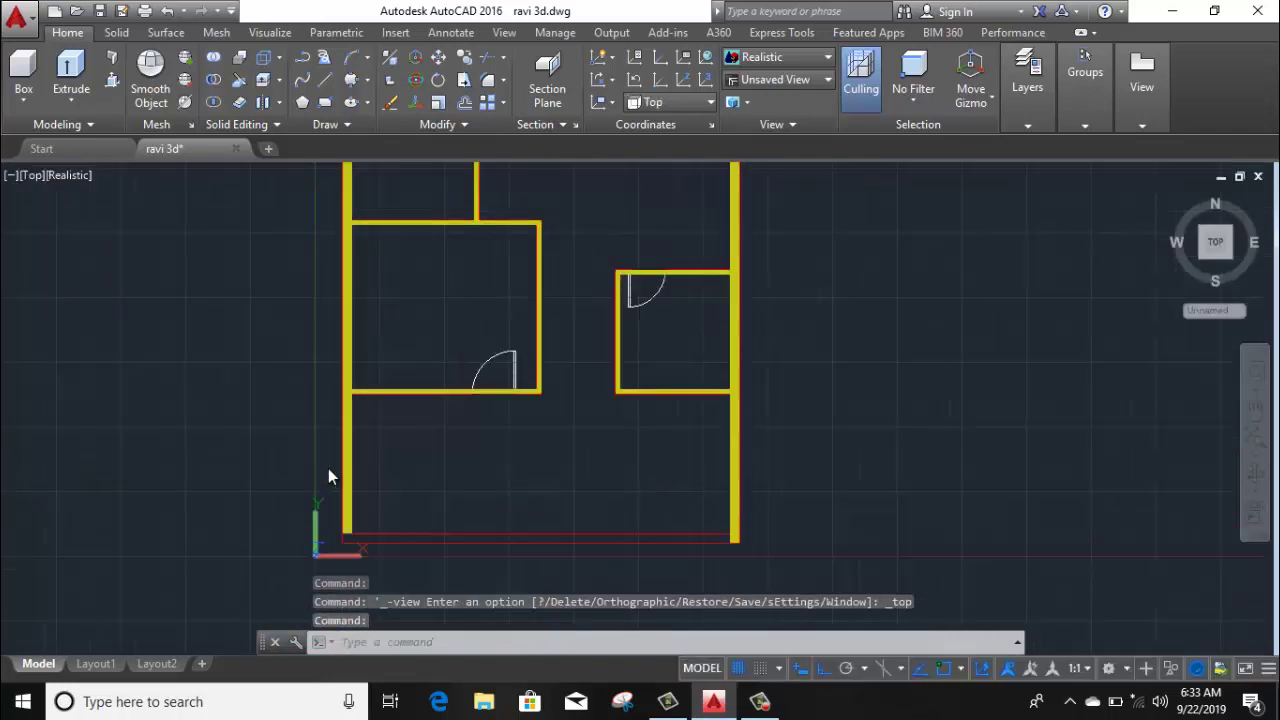
# Set the 2D Wireframe visual style and switch to SW Isometric view
pyautogui.click(71, 176)
pyautogui.click(105, 222)
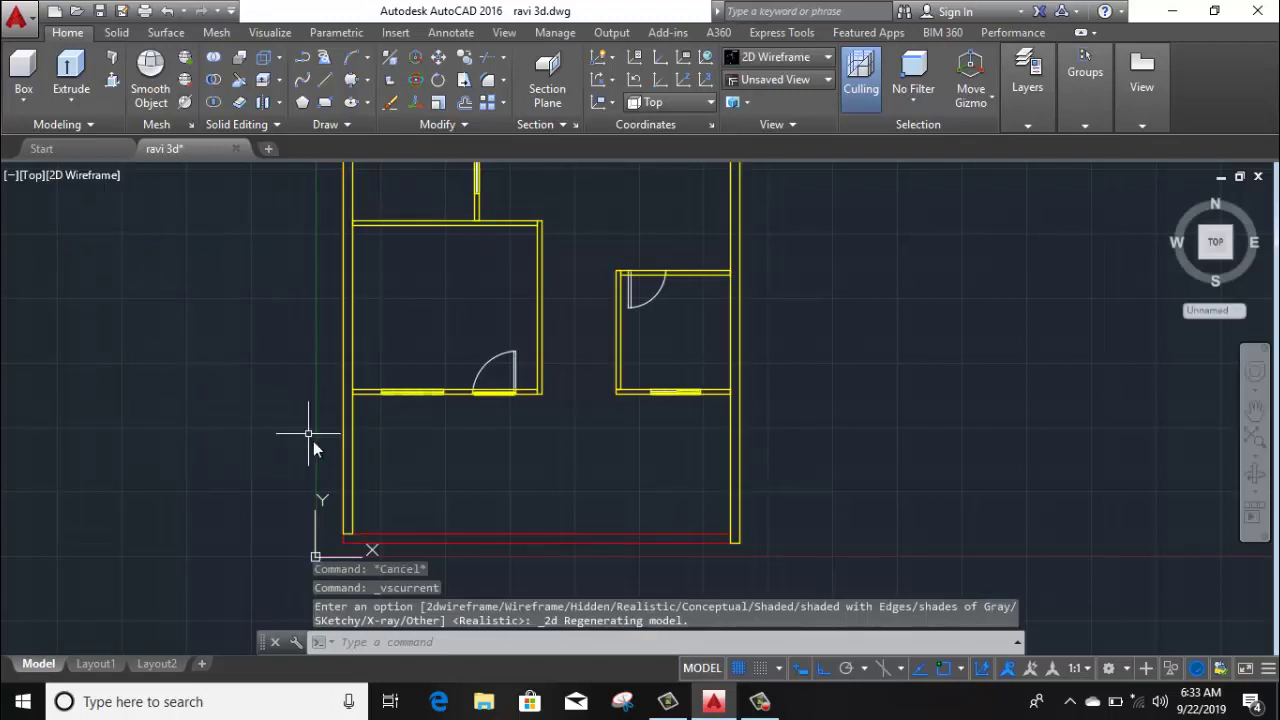
pyautogui.scroll(2, 360, 527)
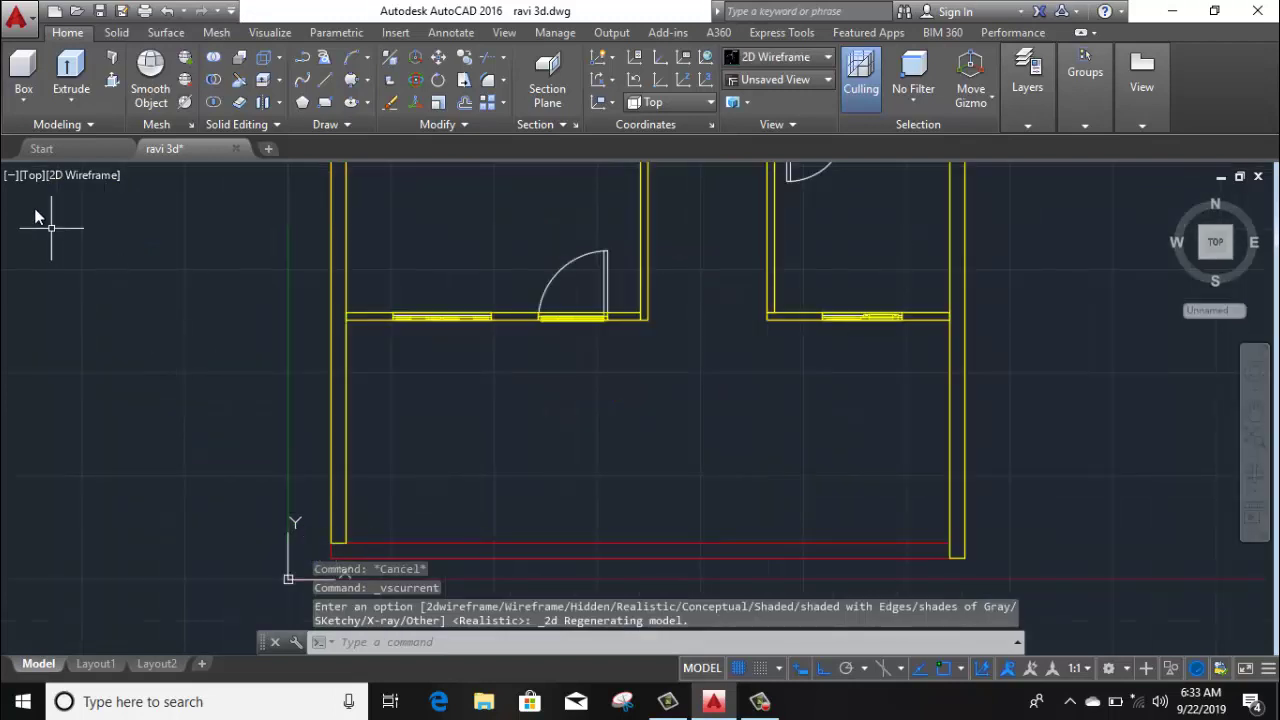
pyautogui.click(31, 175)
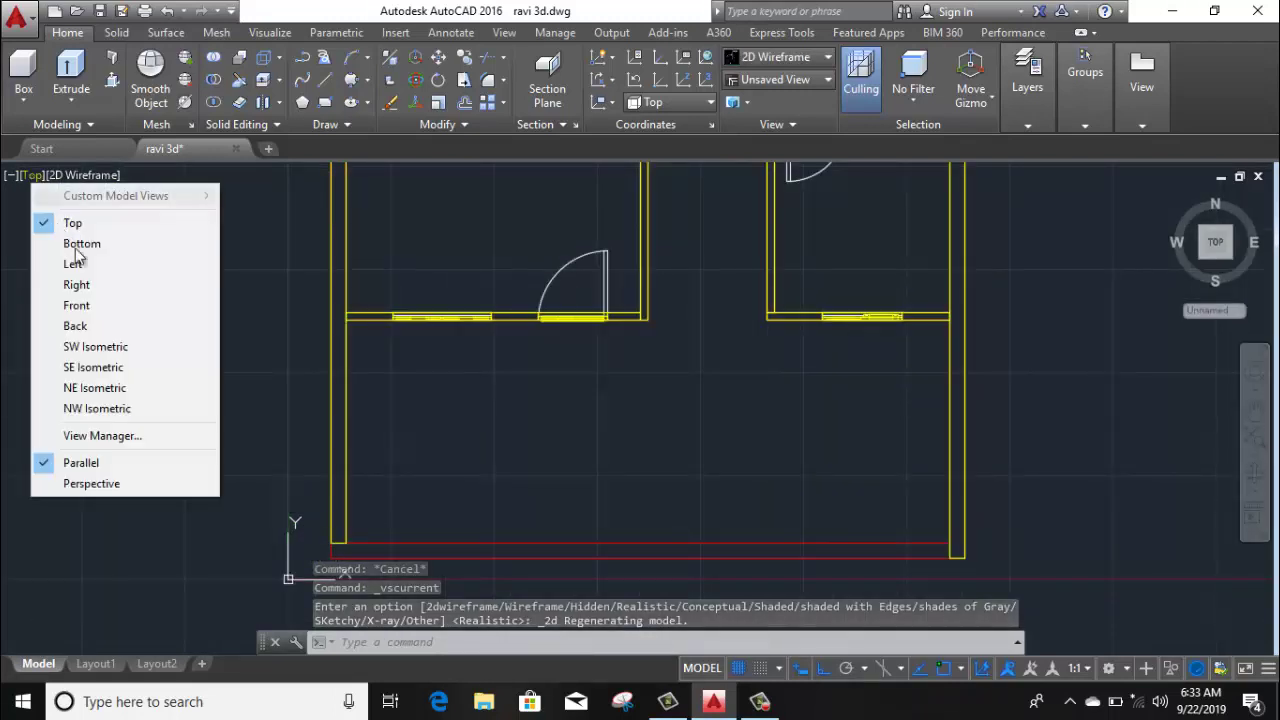
pyautogui.click(120, 346)
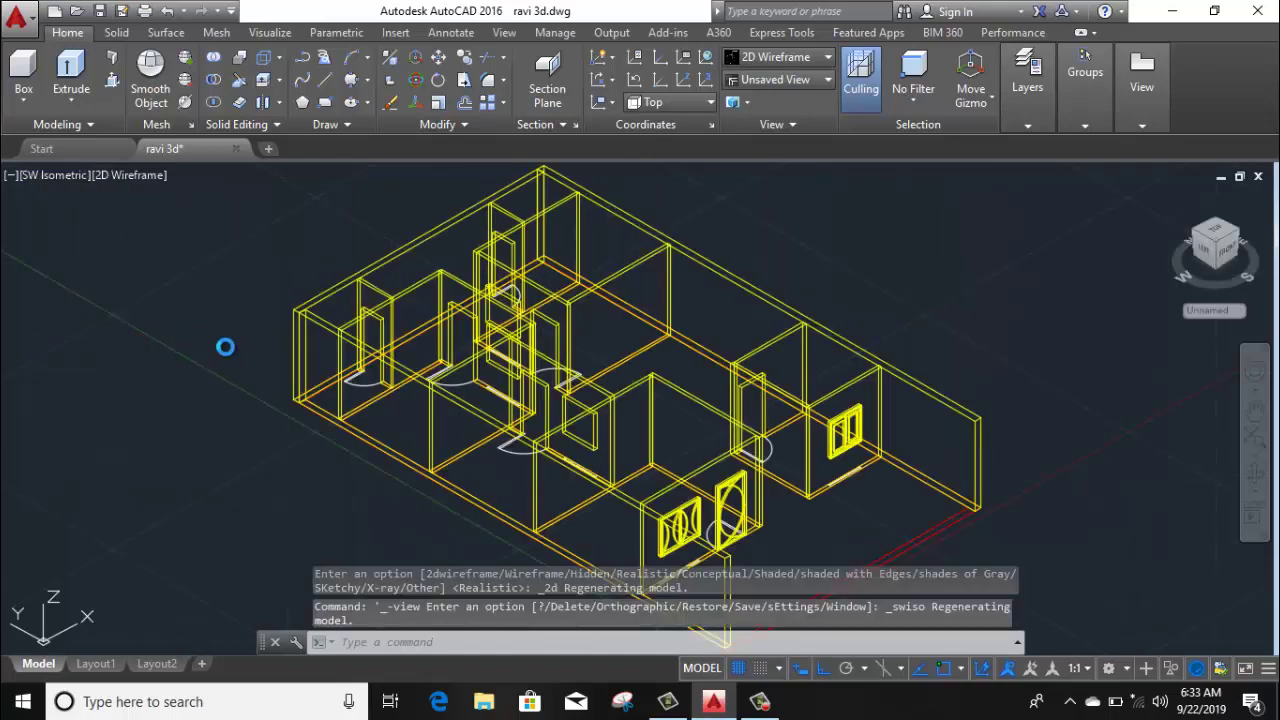
# Press-pull the wall face near the front rooms into an extrusion
pyautogui.click(113, 80)
pyautogui.scroll(3, 606, 466)
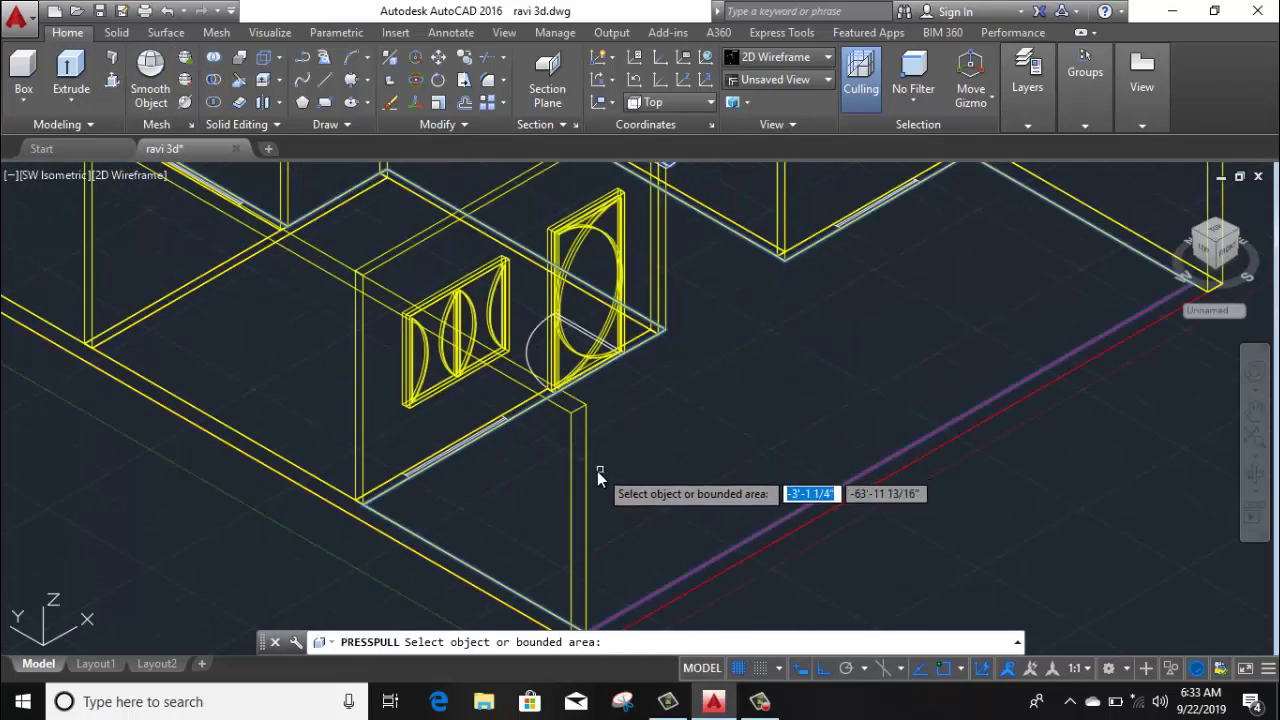
pyautogui.click(575, 456)
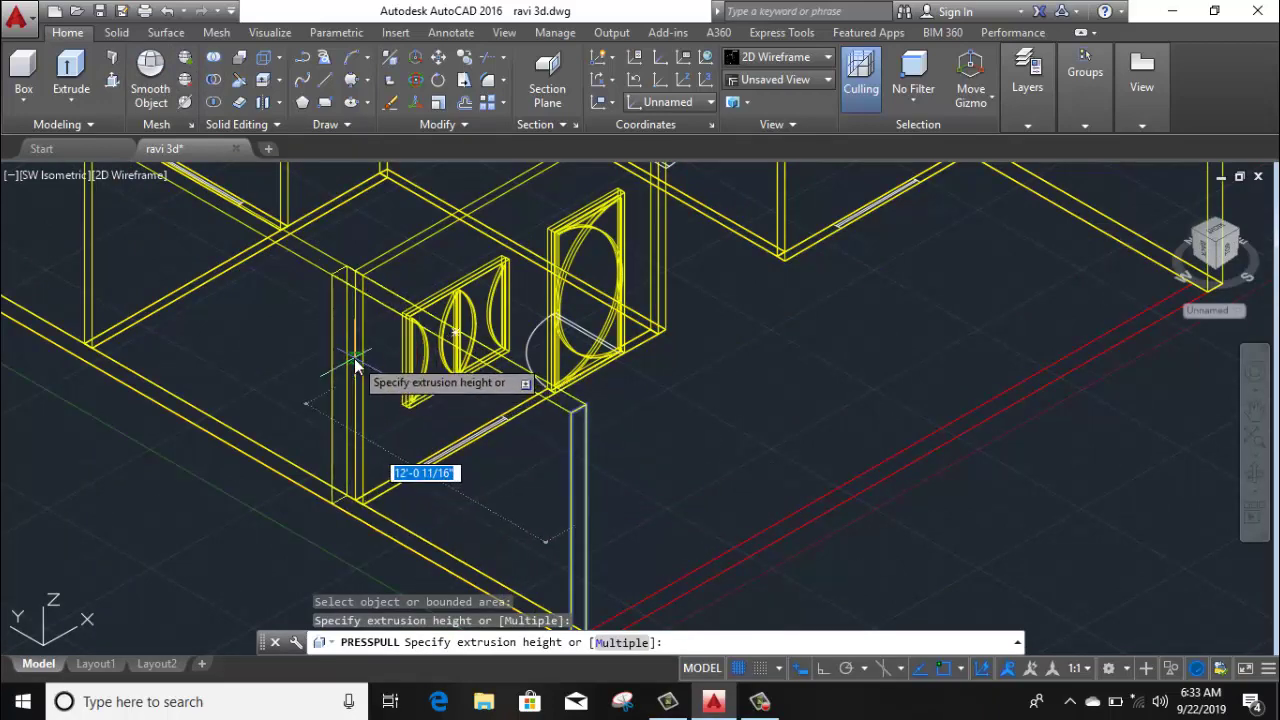
pyautogui.scroll(4, 375, 368)
pyautogui.moveTo(374, 366)
pyautogui.mouseDown(button='middle')
pyautogui.moveTo(440, 468)
pyautogui.moveTo(400, 525)
pyautogui.mouseUp(button='middle')
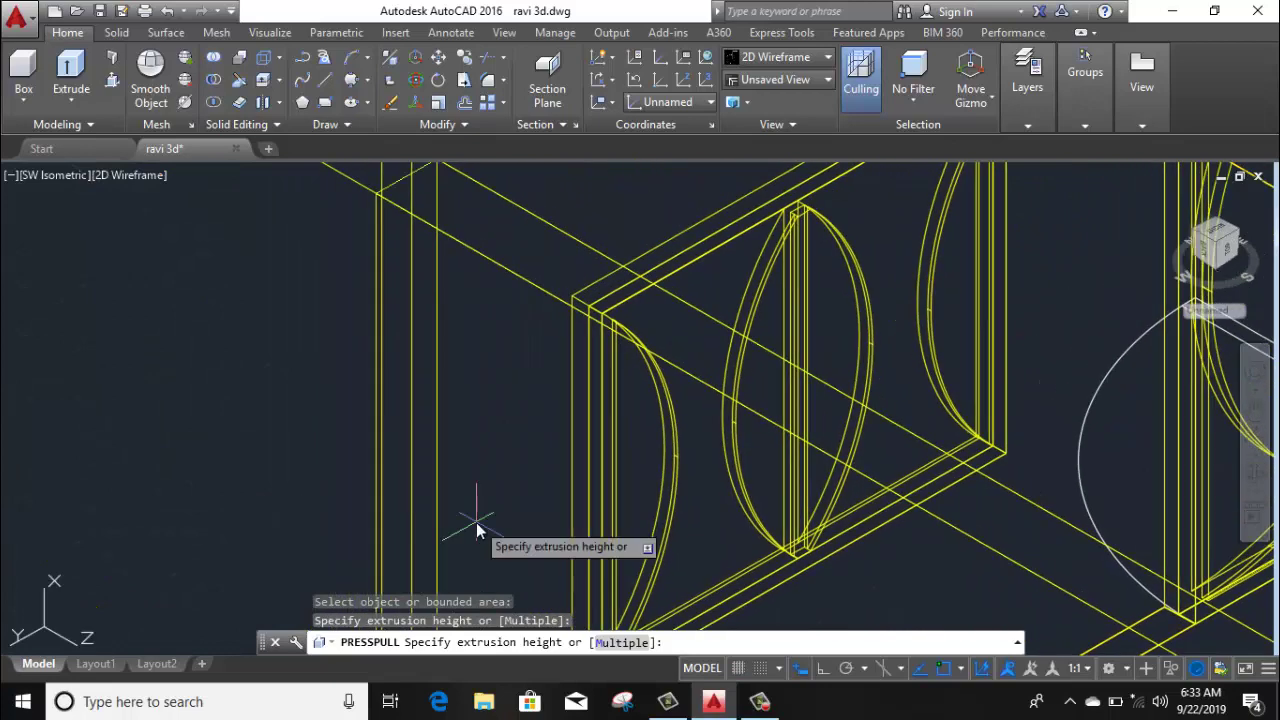
pyautogui.scroll(-2, 475, 522)
pyautogui.click(464, 516)
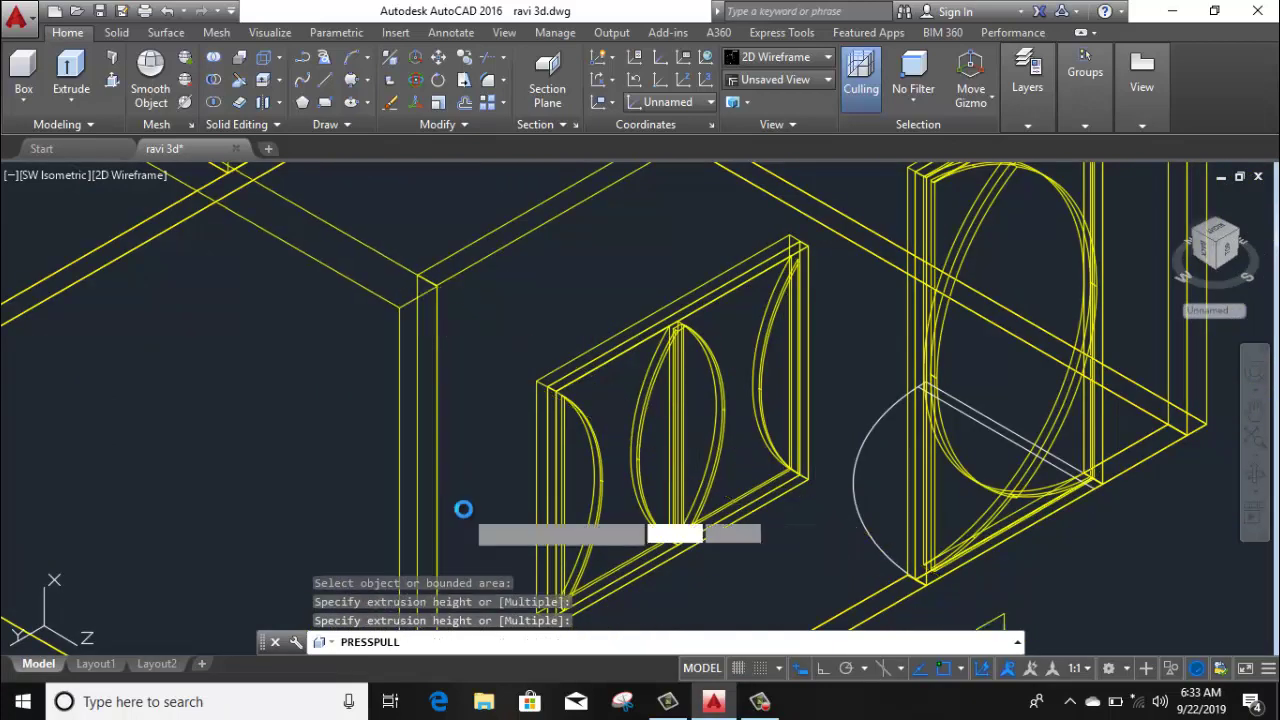
# Try picking another area, then orbit the house to a new angle
pyautogui.scroll(-4, 414, 420)
pyautogui.moveTo(768, 418); pyautogui.dragTo(737, 474, button='middle')
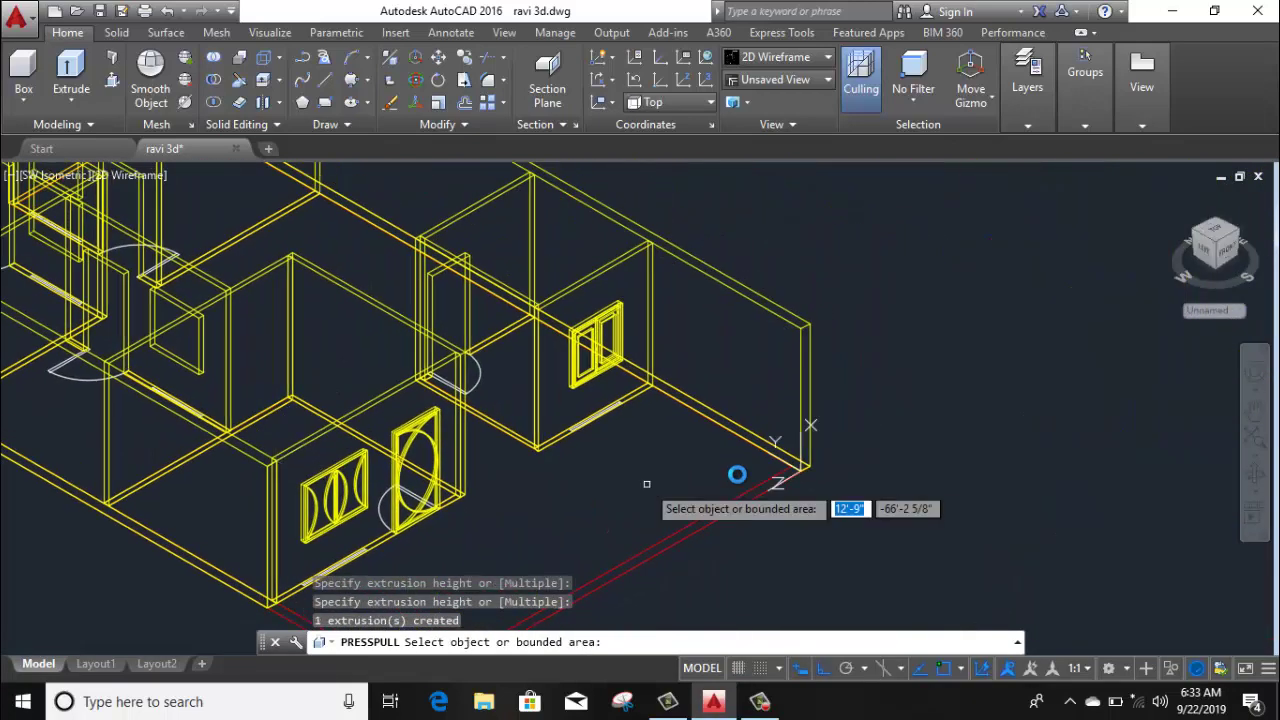
pyautogui.click(806, 354)
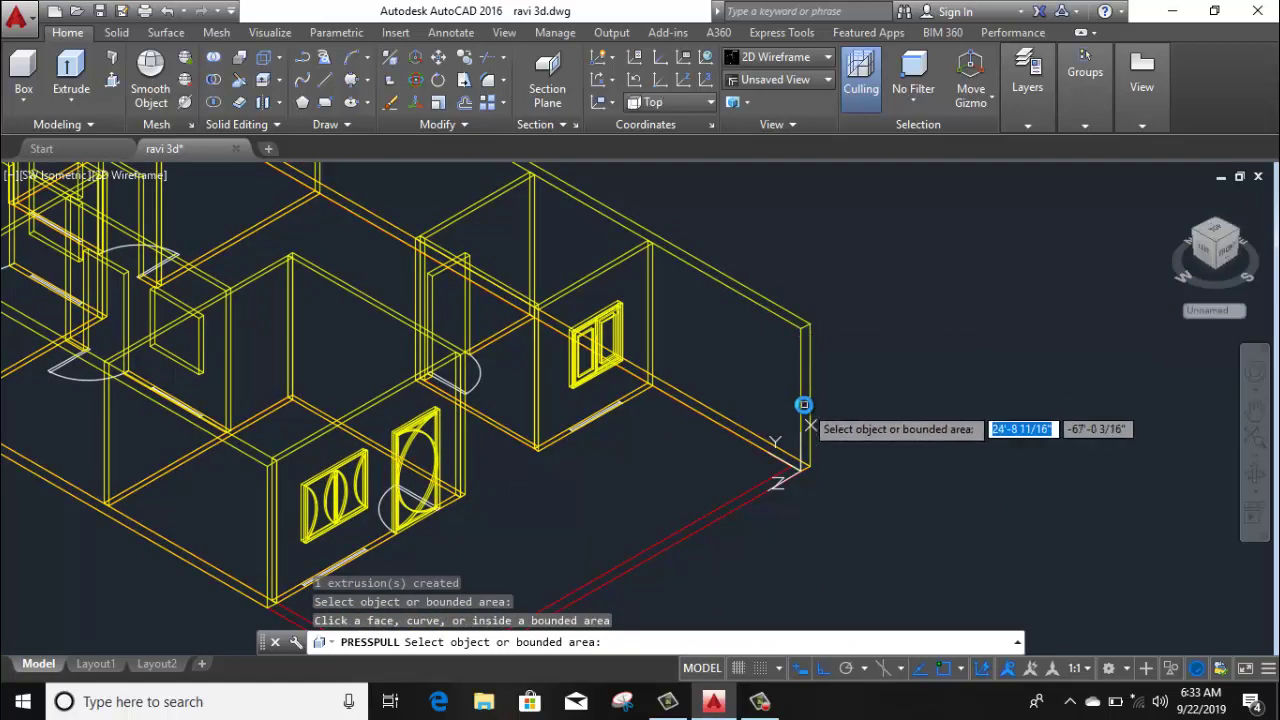
pyautogui.moveTo(800, 423)
pyautogui.keyDown('shift'); pyautogui.mouseDown(button='middle')
pyautogui.moveTo(726, 446)
pyautogui.moveTo(716, 497)
pyautogui.mouseUp(button='middle'); pyautogui.keyUp('shift')
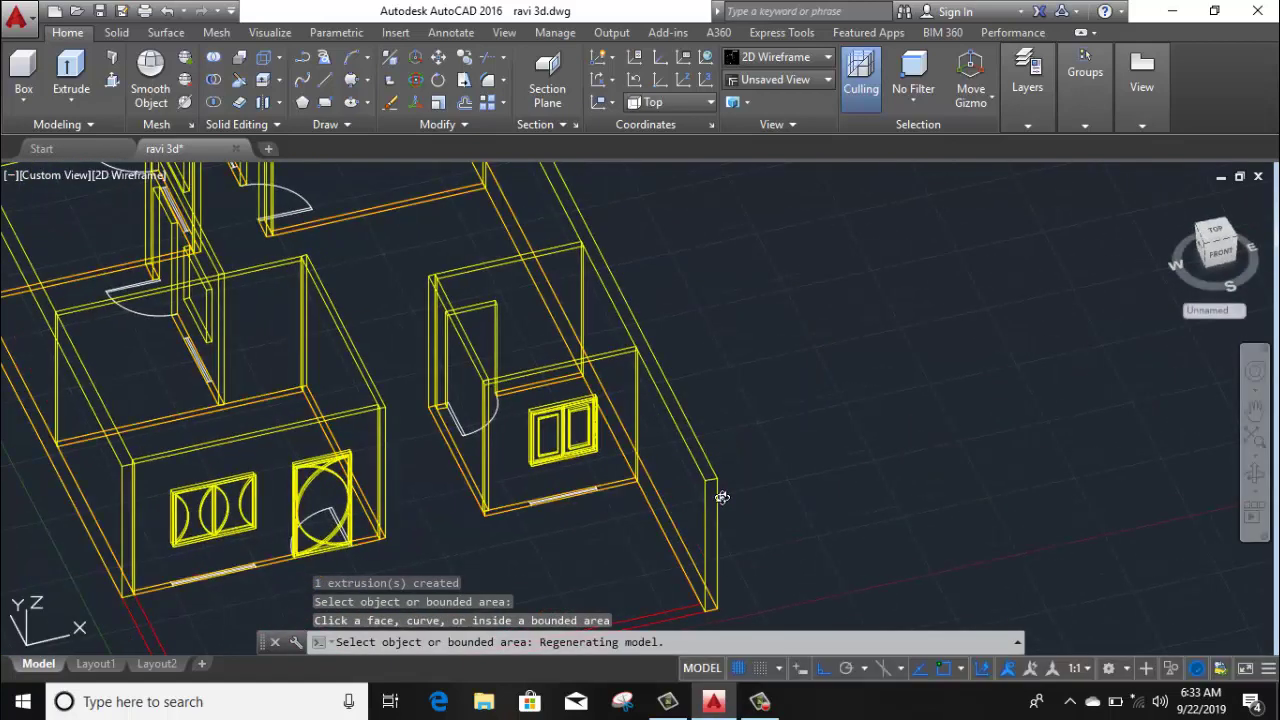
pyautogui.moveTo(763, 437)
pyautogui.keyDown('shift'); pyautogui.mouseDown(button='middle')
pyautogui.moveTo(580, 447)
pyautogui.moveTo(553, 385)
pyautogui.mouseUp(button='middle'); pyautogui.keyUp('shift')
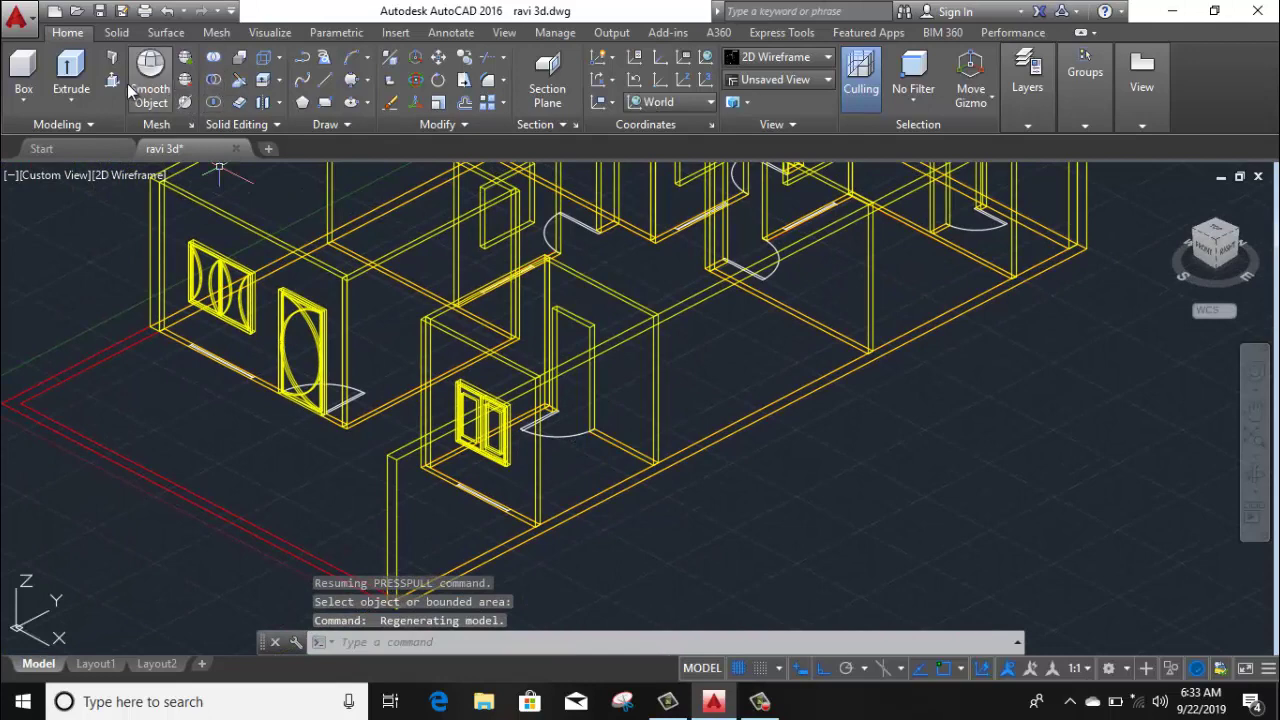
# Start PRESSPULL and orbit to an angled view of the wall corner
pyautogui.click(111, 81)
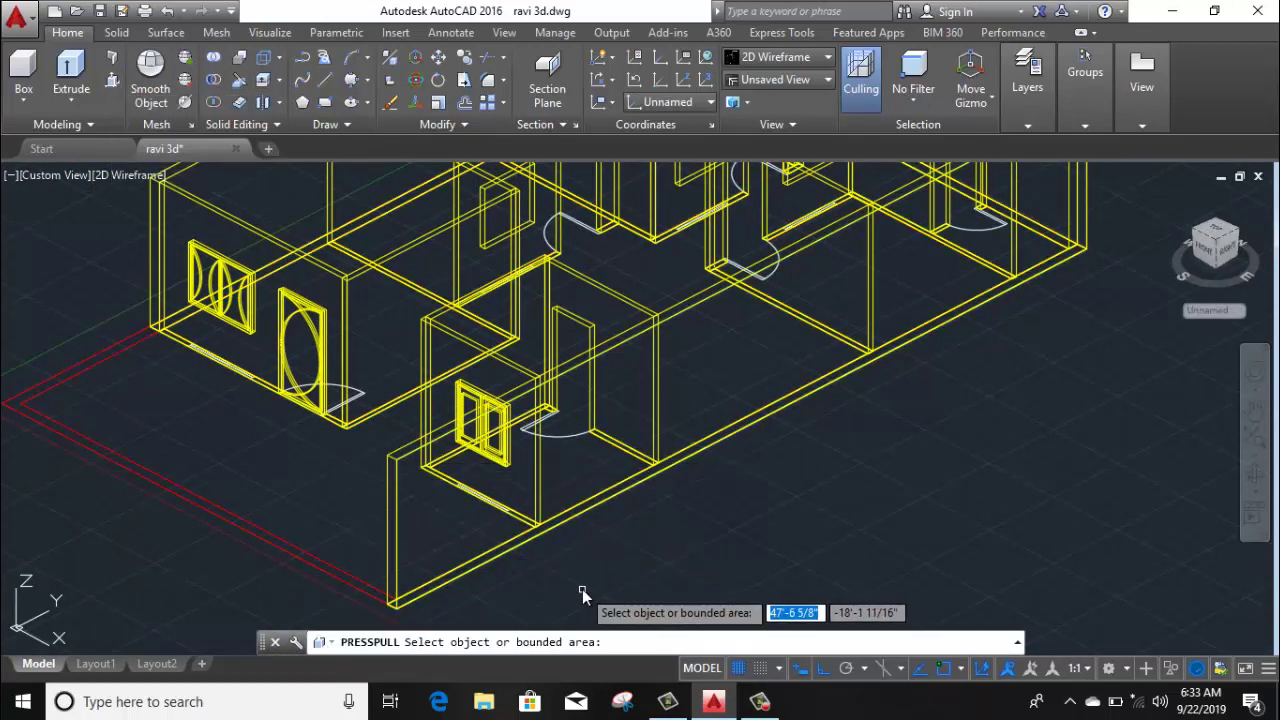
pyautogui.moveTo(585, 585); pyautogui.dragTo(622, 549, button='middle')
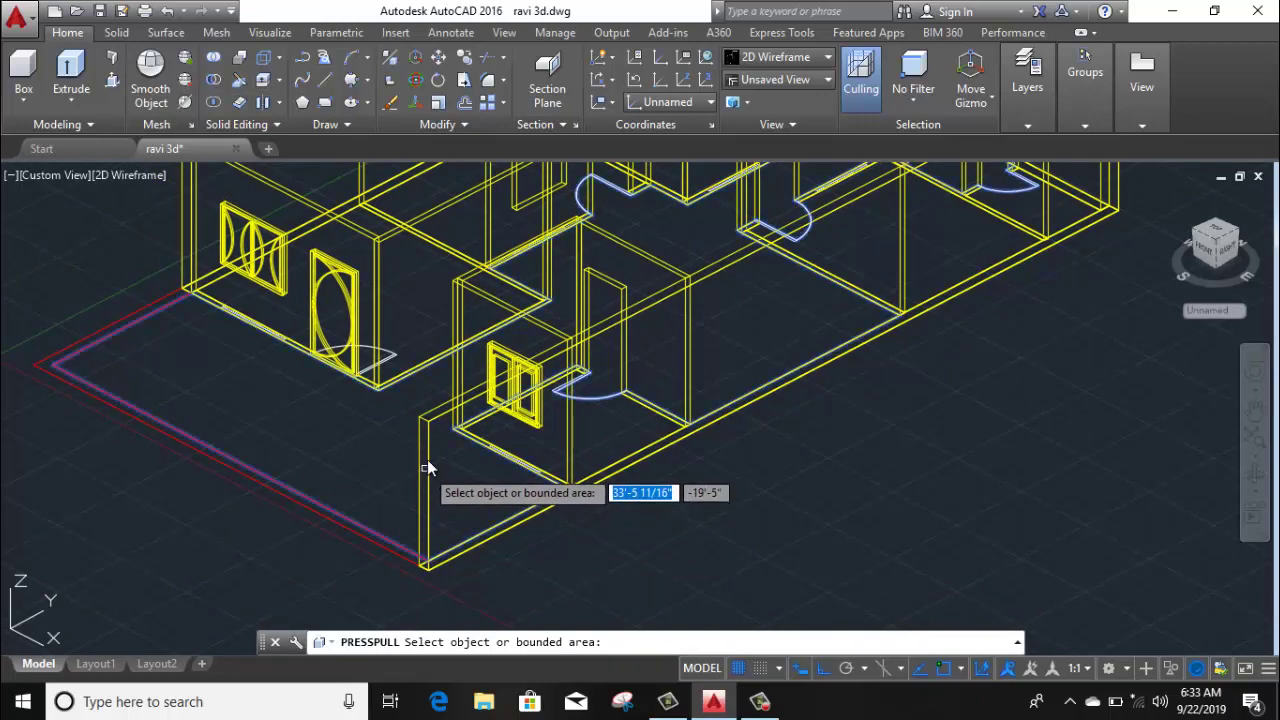
pyautogui.moveTo(425, 512)
pyautogui.keyDown('shift'); pyautogui.mouseDown(button='middle')
pyautogui.moveTo(666, 523)
pyautogui.moveTo(756, 490)
pyautogui.mouseUp(button='middle'); pyautogui.keyUp('shift')
pyautogui.scroll(-2, 756, 490)
pyautogui.scroll(6, 702, 350)
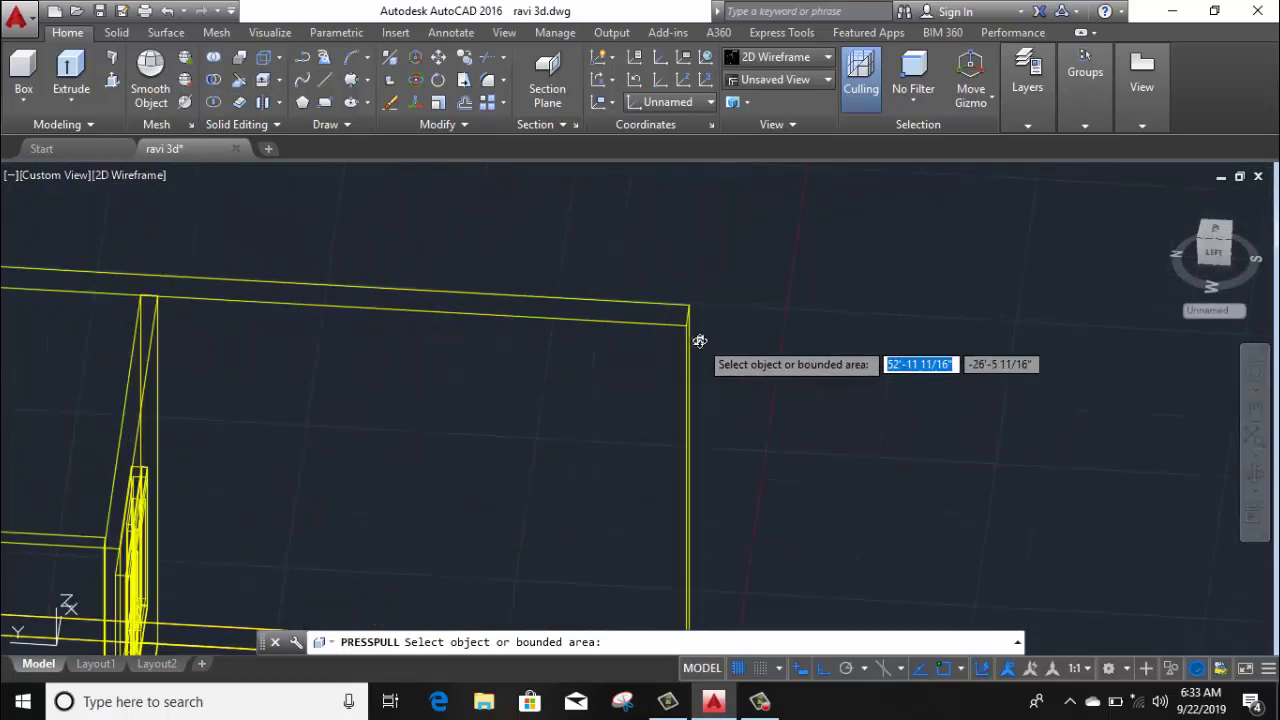
pyautogui.moveTo(725, 366)
pyautogui.keyDown('shift'); pyautogui.mouseDown(button='middle')
pyautogui.moveTo(657, 357)
pyautogui.moveTo(626, 323)
pyautogui.moveTo(629, 406)
pyautogui.mouseUp(button='middle'); pyautogui.keyUp('shift')
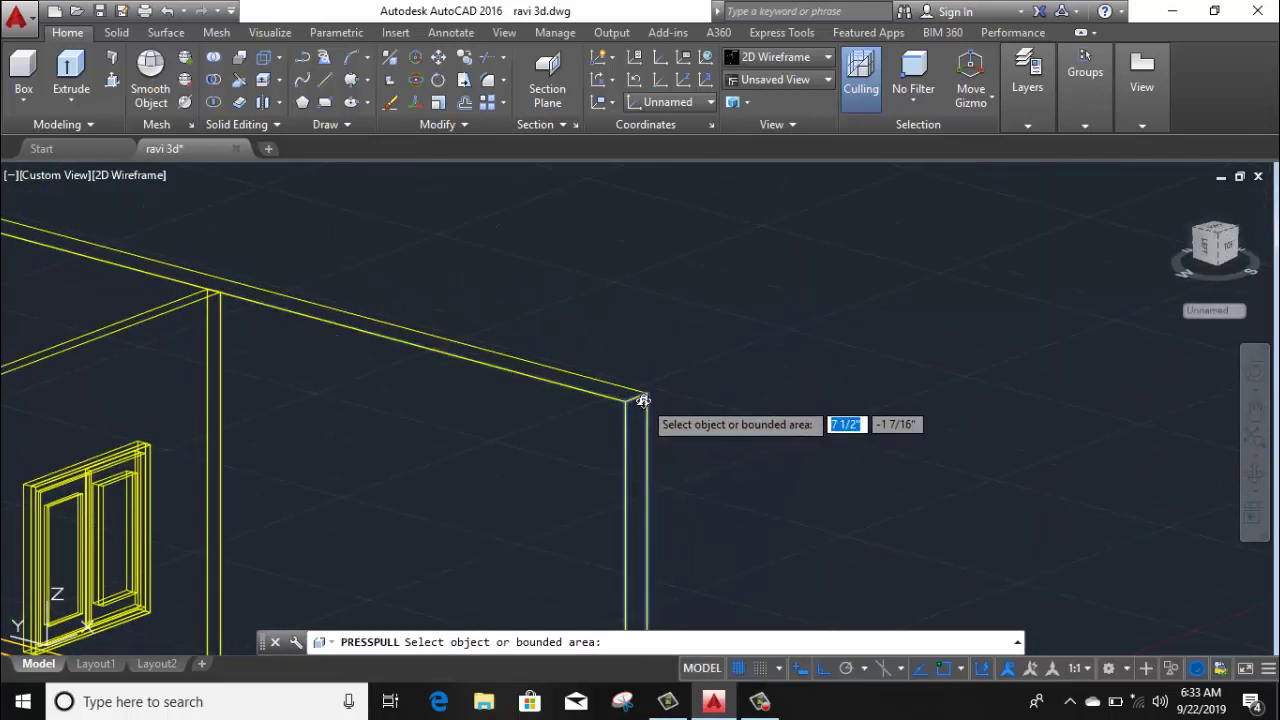
# Extrude the bounded area at the wall corner upward into a solid
pyautogui.click(643, 400)
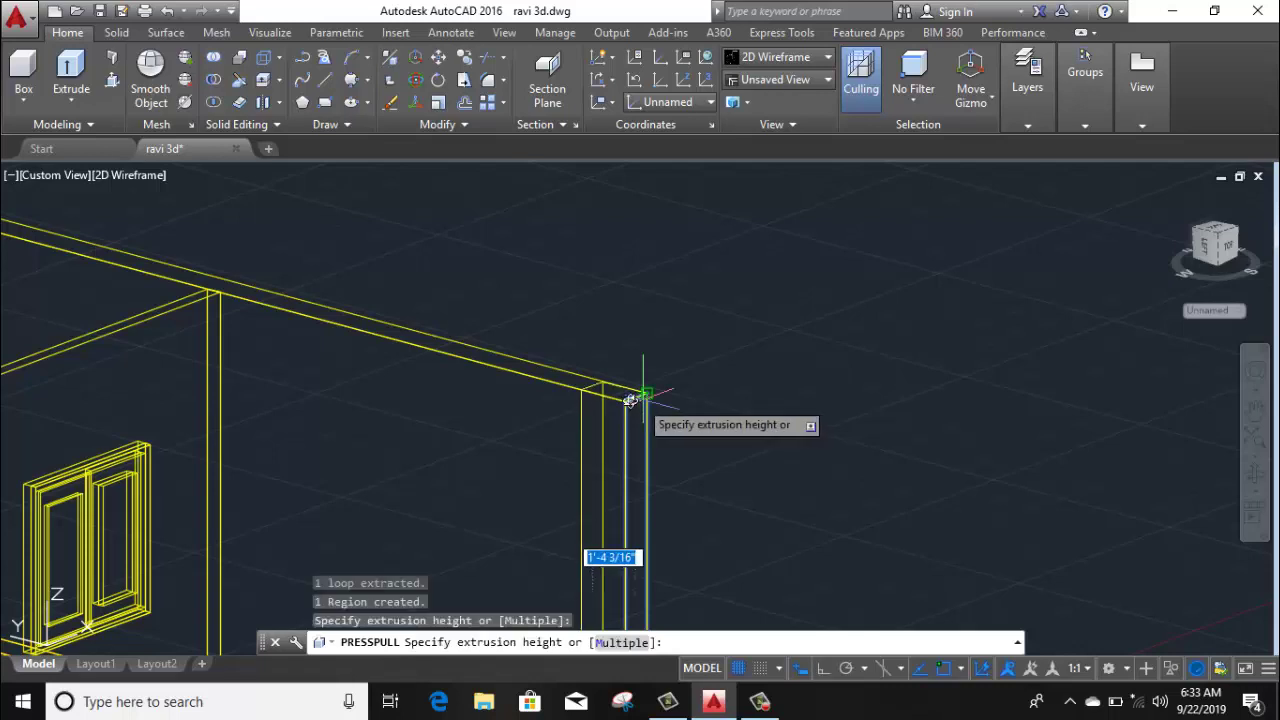
pyautogui.scroll(2, 284, 376)
pyautogui.scroll(2, 284, 376)
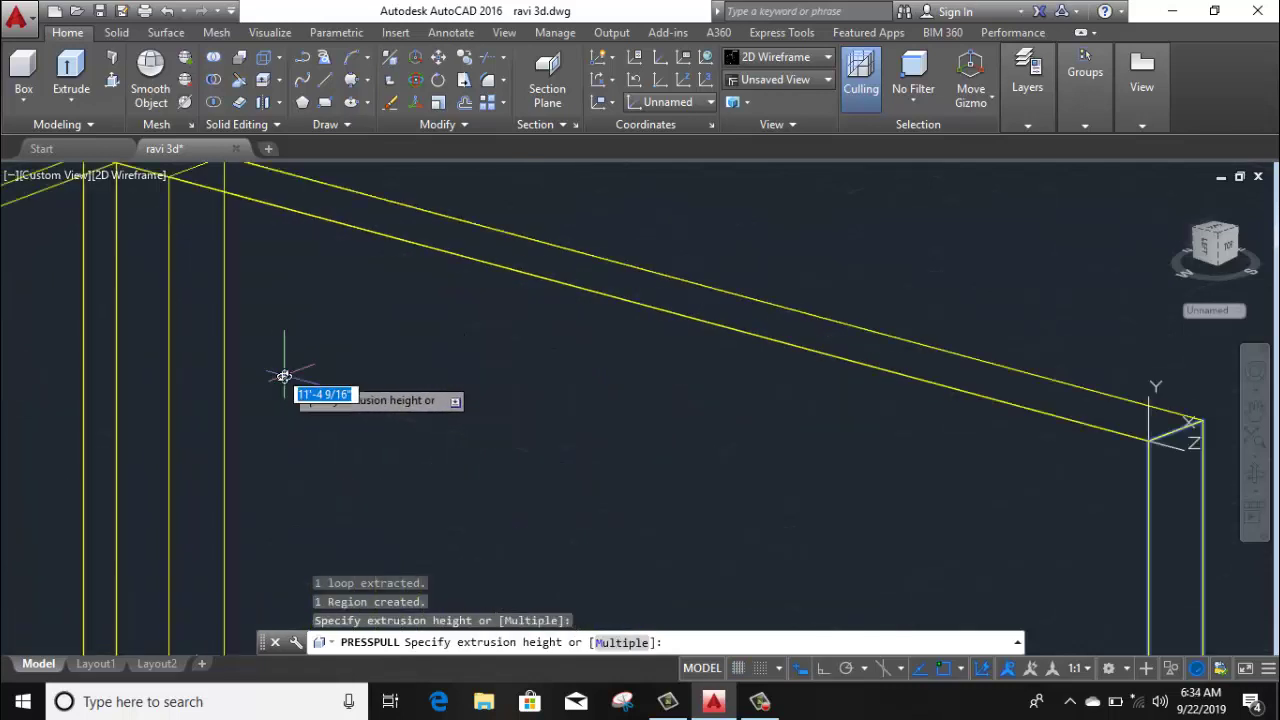
pyautogui.moveTo(284, 376)
pyautogui.mouseDown(button='middle')
pyautogui.moveTo(420, 531)
pyautogui.moveTo(409, 524)
pyautogui.mouseUp(button='middle')
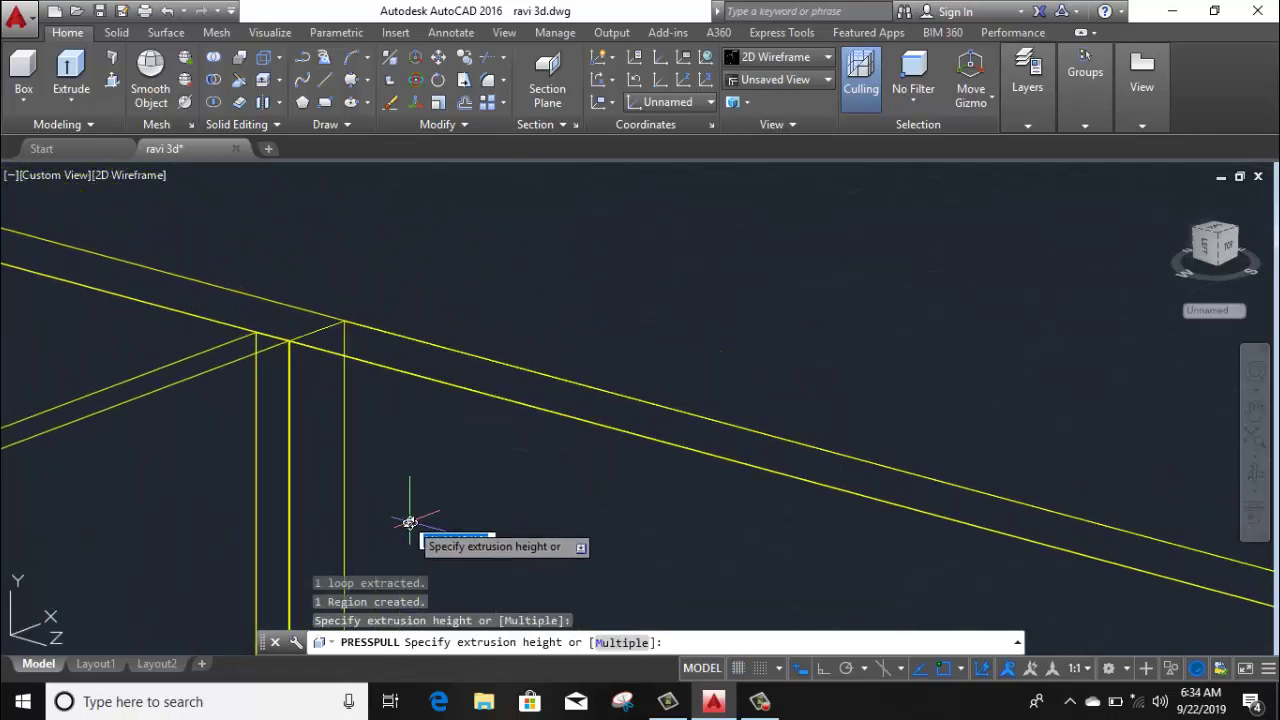
pyautogui.click(409, 523)
pyautogui.scroll(-5, 543, 371)
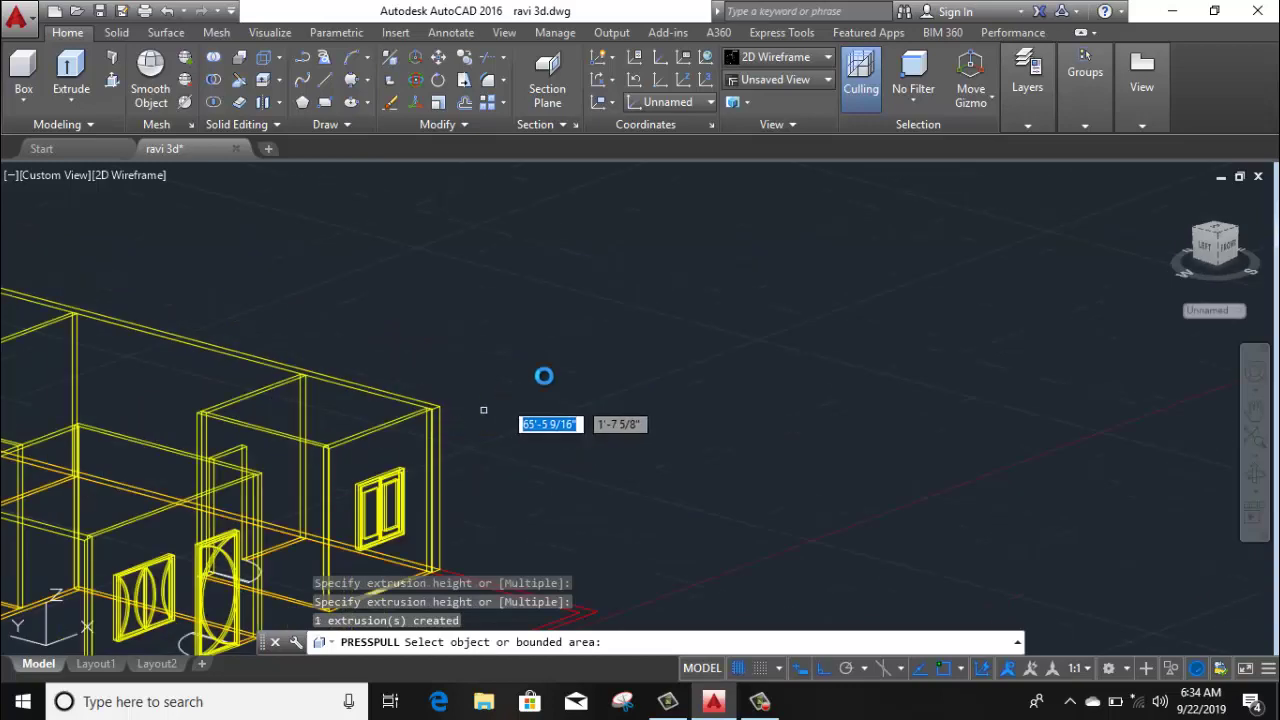
pyautogui.moveTo(547, 430)
pyautogui.keyDown('shift'); pyautogui.mouseDown(button='middle')
pyautogui.moveTo(563, 309)
pyautogui.moveTo(553, 395)
pyautogui.mouseUp(button='middle'); pyautogui.keyUp('shift')
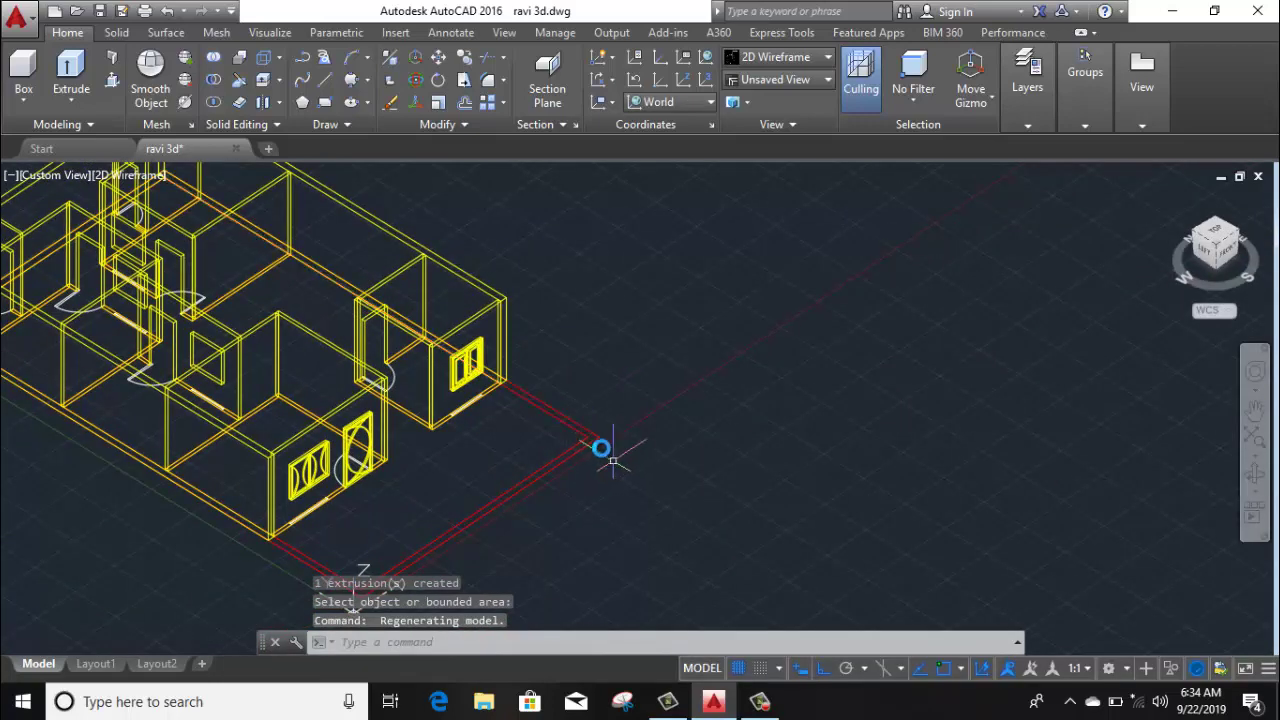
pyautogui.moveTo(591, 462); pyautogui.dragTo(711, 475, button='middle')
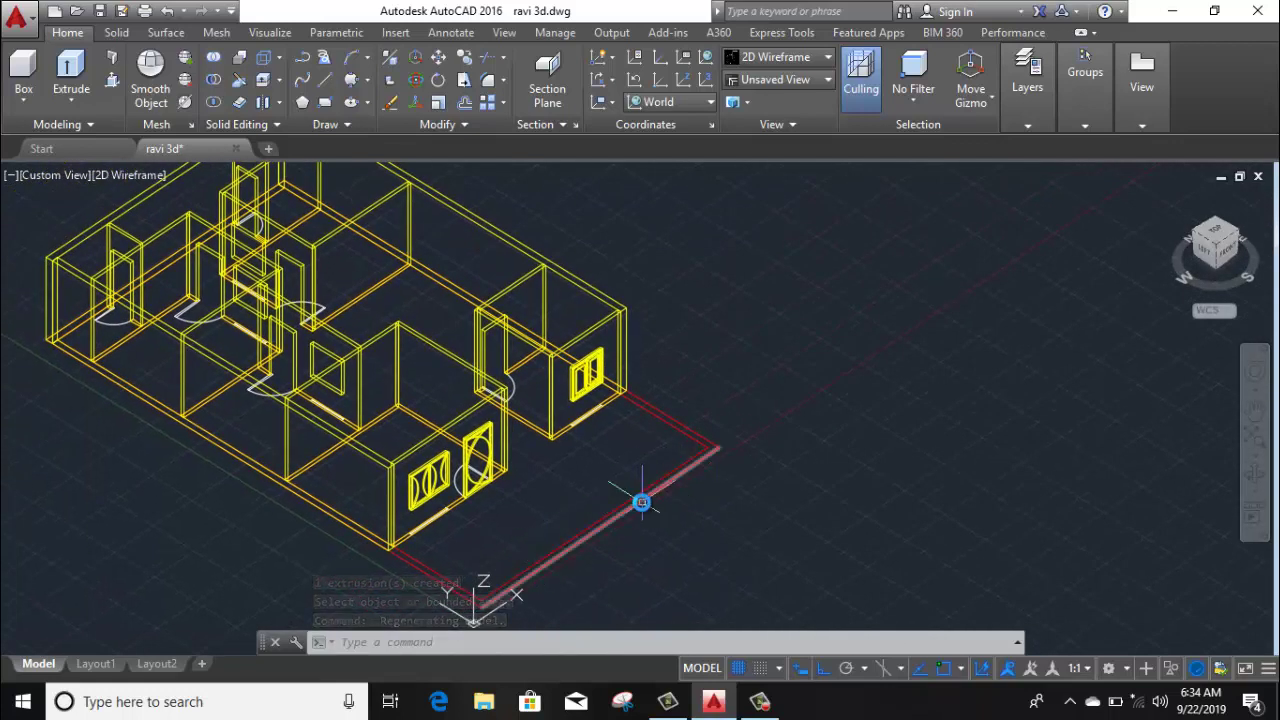
pyautogui.scroll(-2, 641, 502)
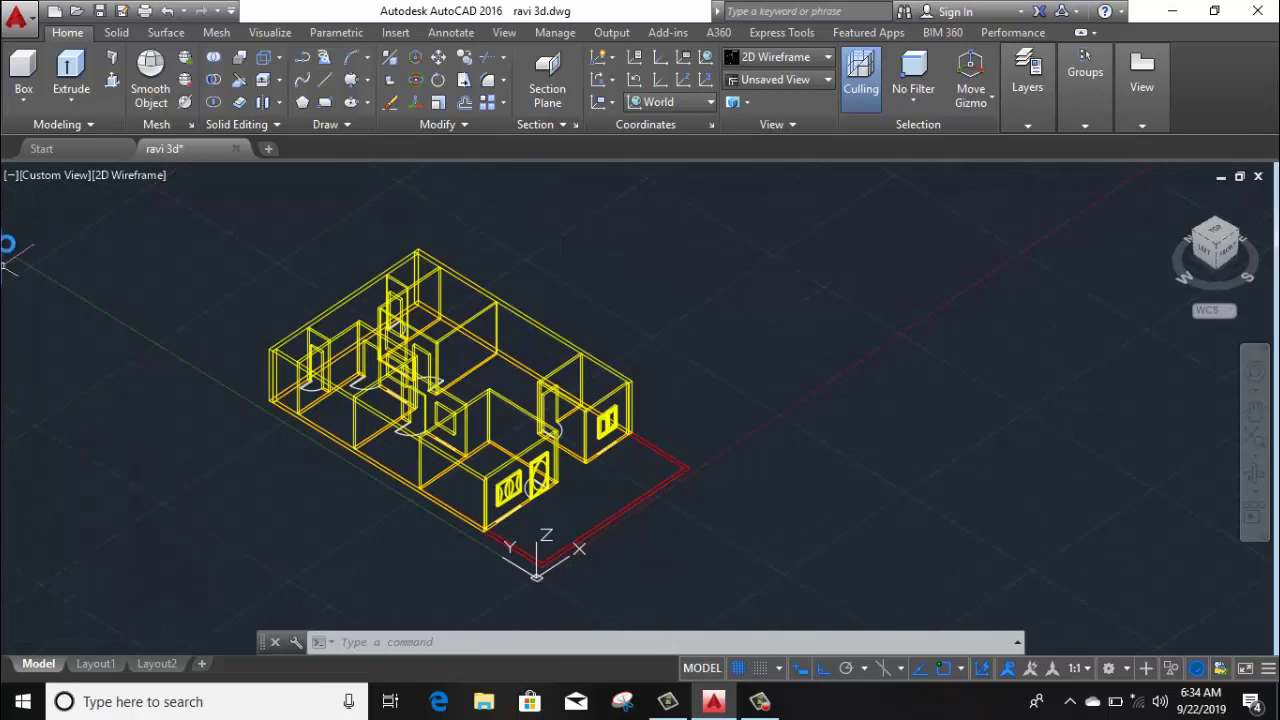
# Switch to the Left view and crossing-select the whole house
pyautogui.click(60, 176)
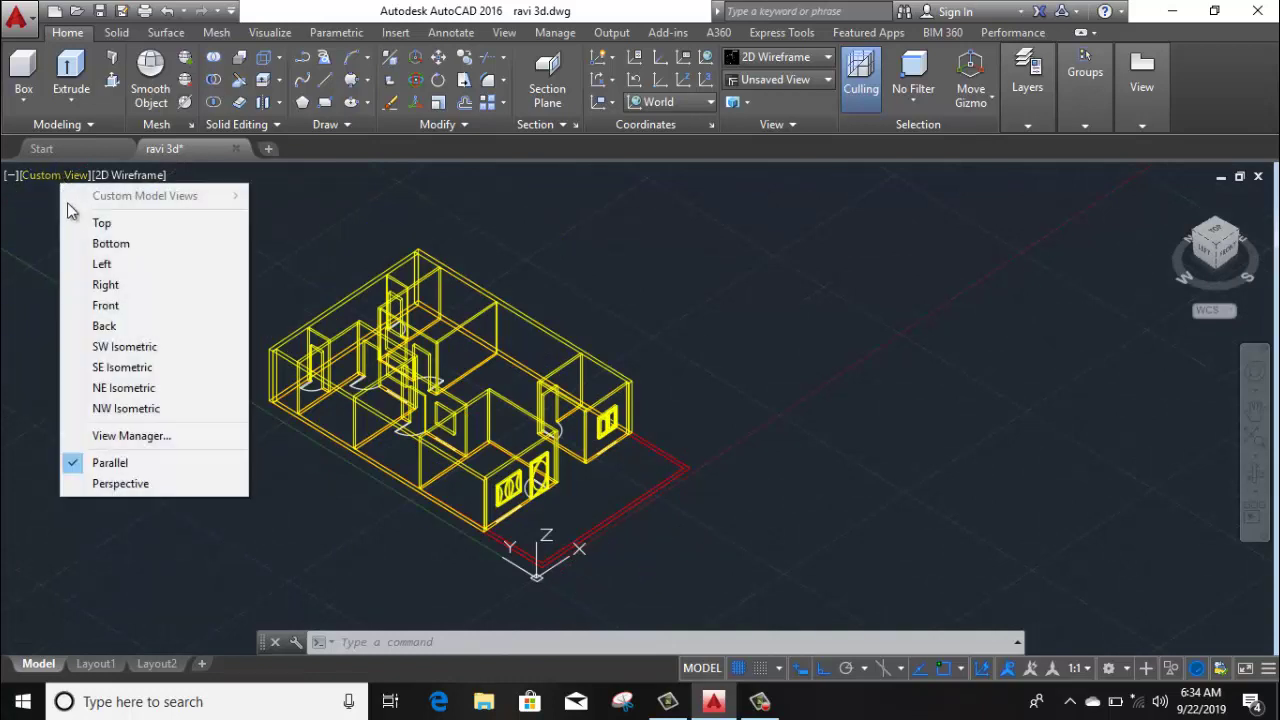
pyautogui.click(119, 268)
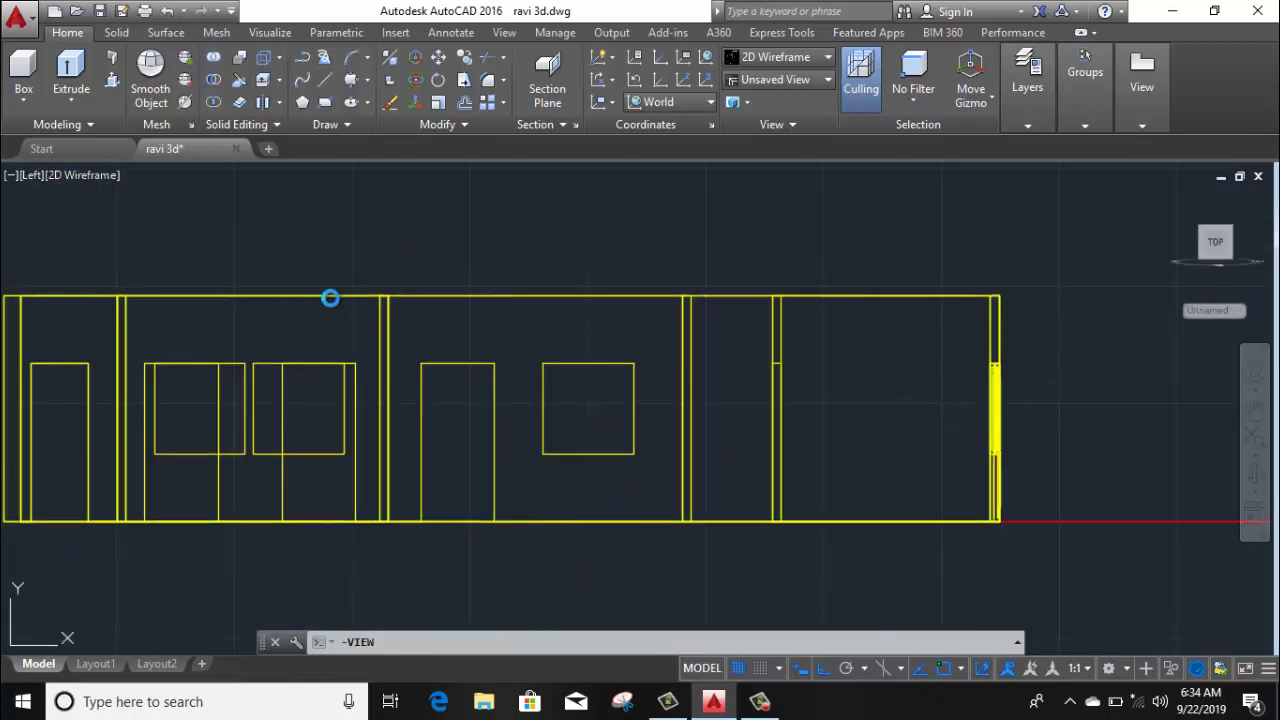
pyautogui.click(673, 245)
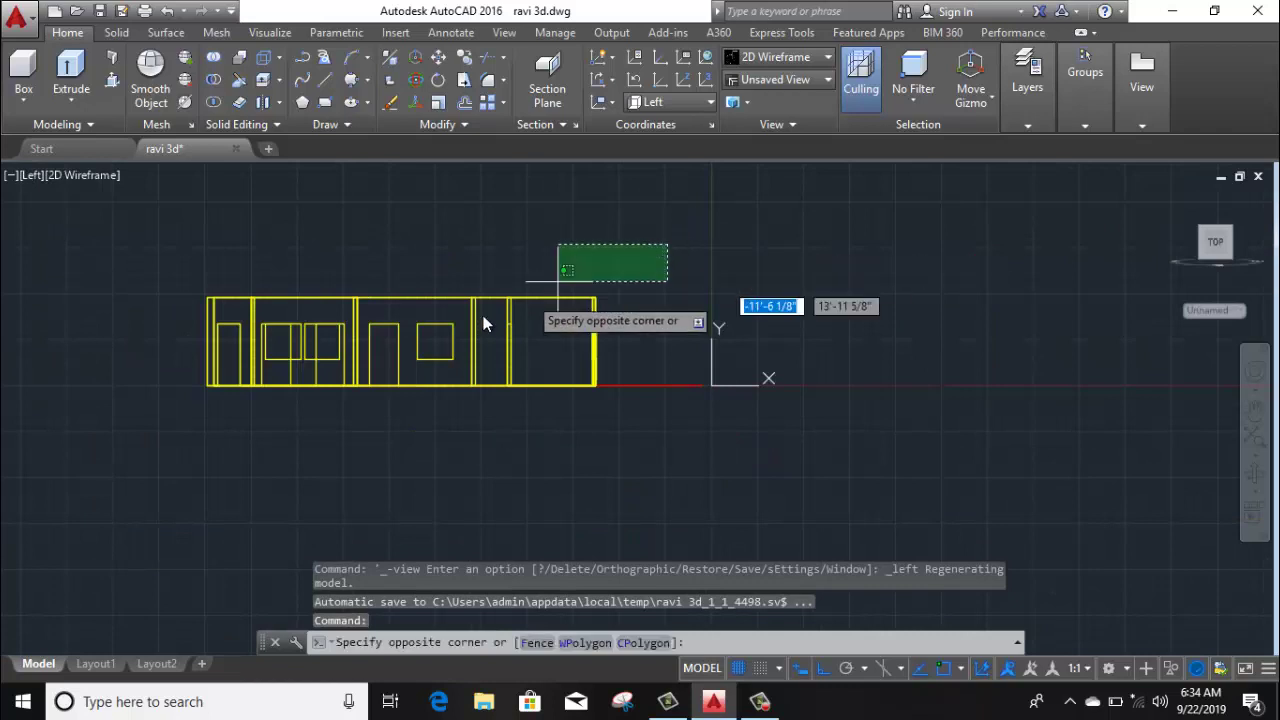
pyautogui.click(144, 368)
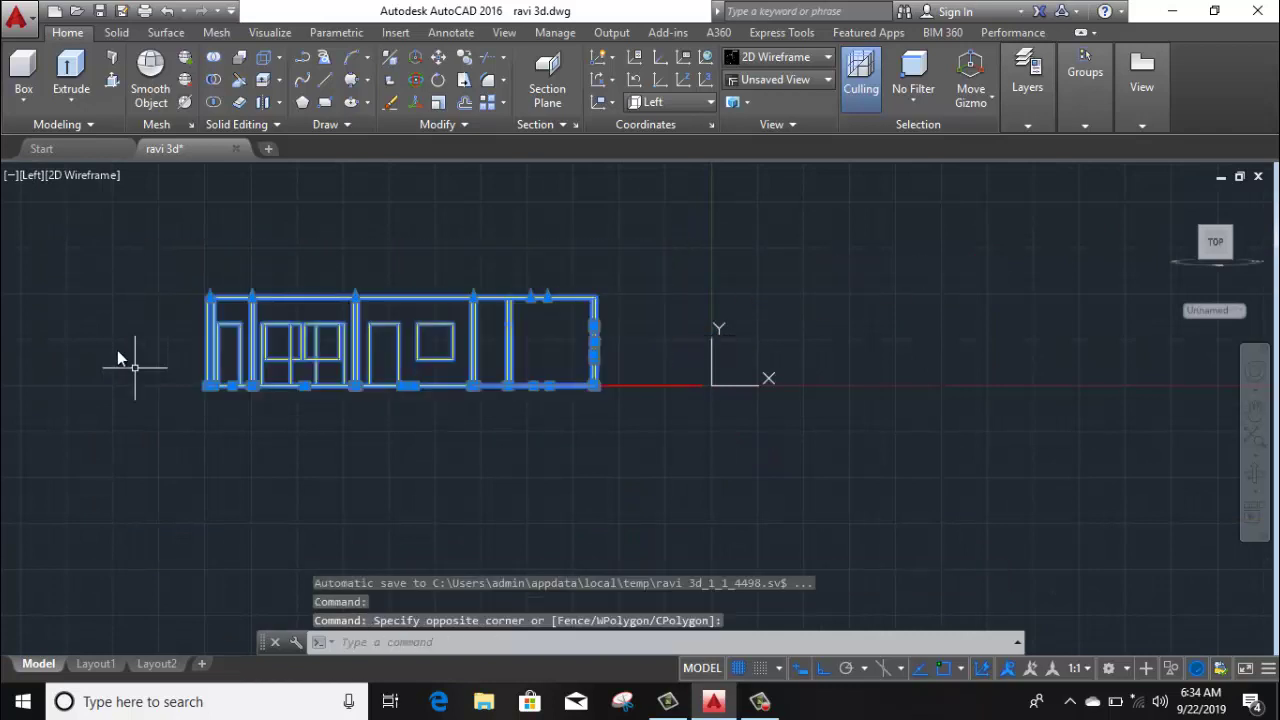
# Start COPY from the house's lower-left corner, then cancel it with Esc
pyautogui.click(458, 62)
pyautogui.scroll(10, 172, 387)
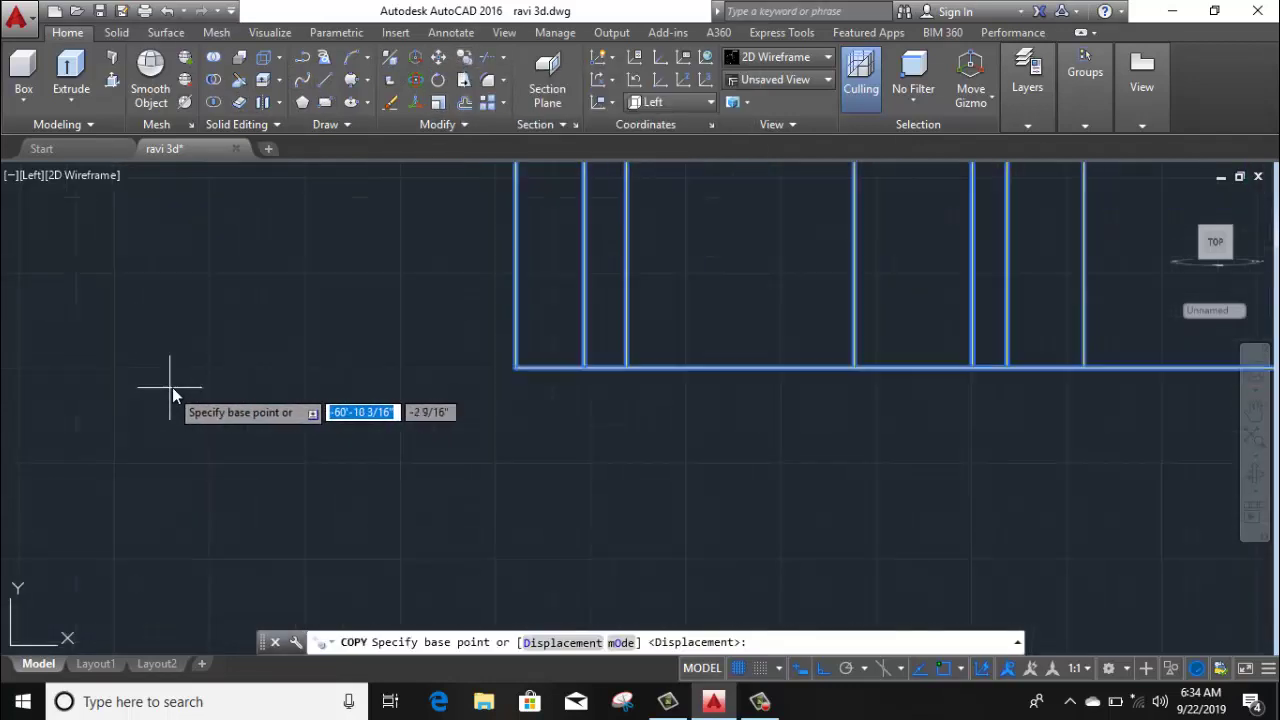
pyautogui.moveTo(520, 366); pyautogui.dragTo(498, 469, button='middle')
pyautogui.scroll(8, 498, 469)
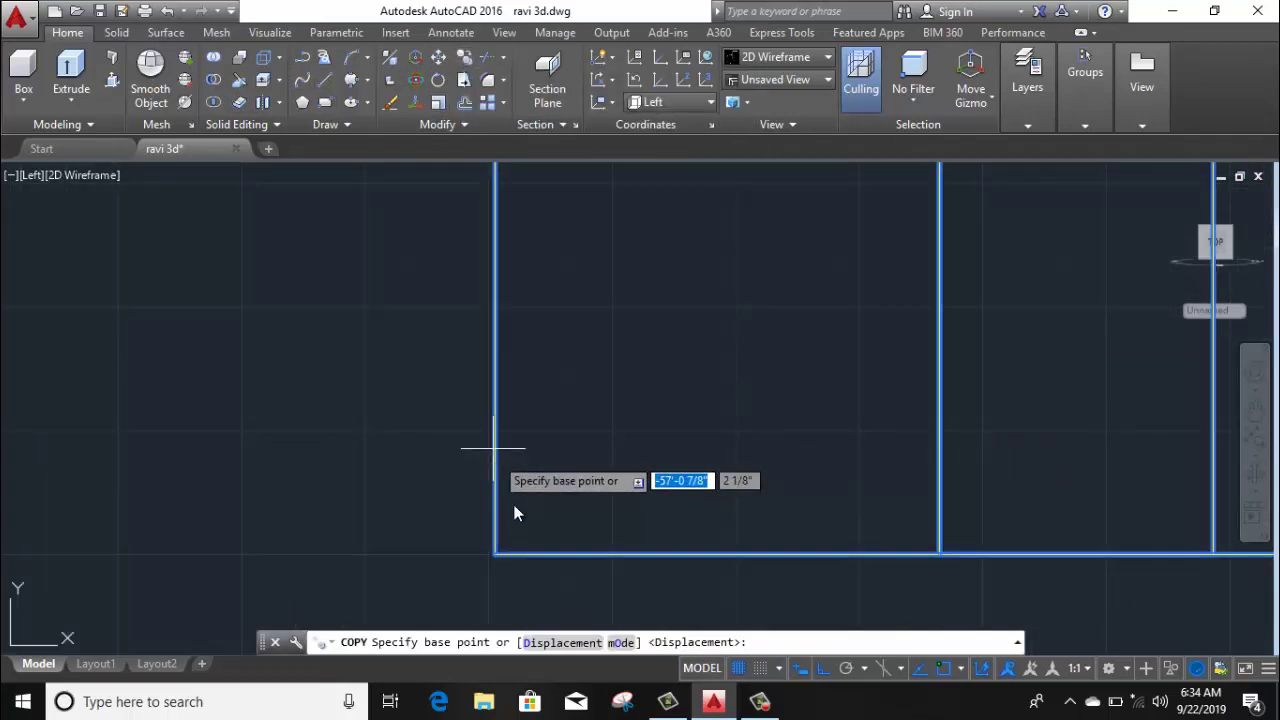
pyautogui.click(495, 555)
pyautogui.scroll(-2, 497, 470)
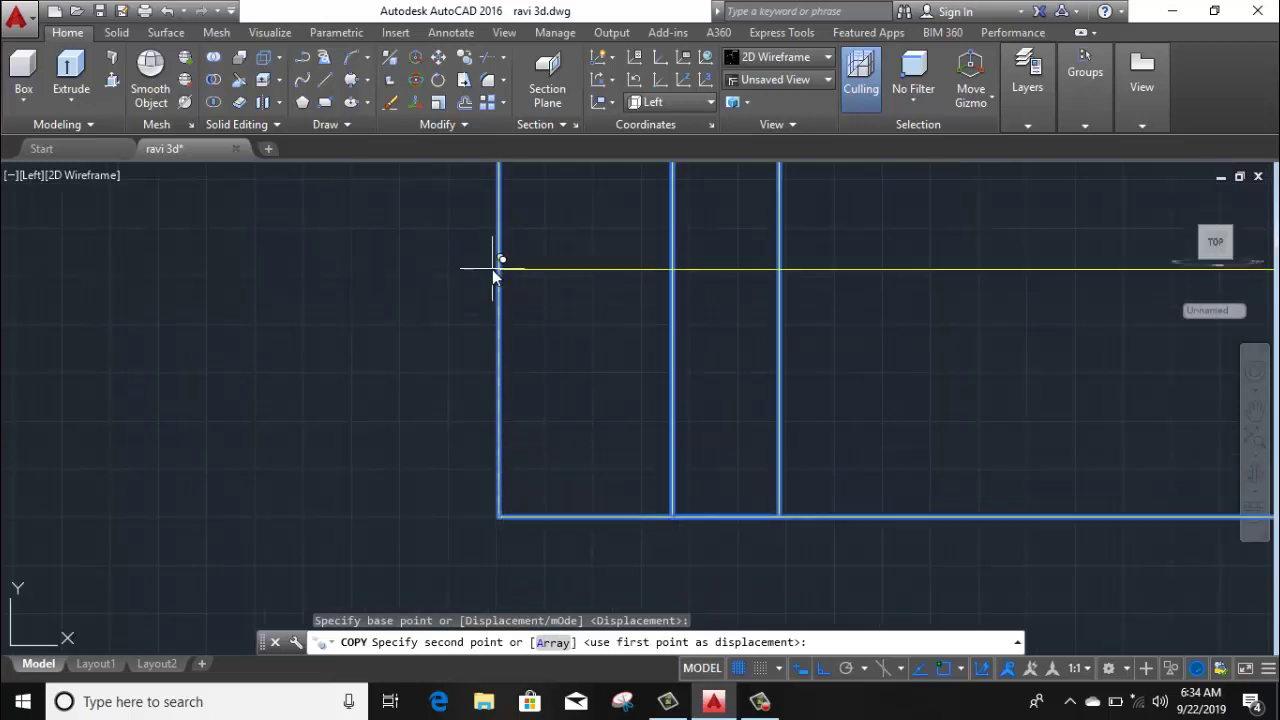
pyautogui.moveTo(492, 269); pyautogui.dragTo(450, 576, button='middle')
pyautogui.scroll(-2, 448, 546)
pyautogui.scroll(-2, 448, 544)
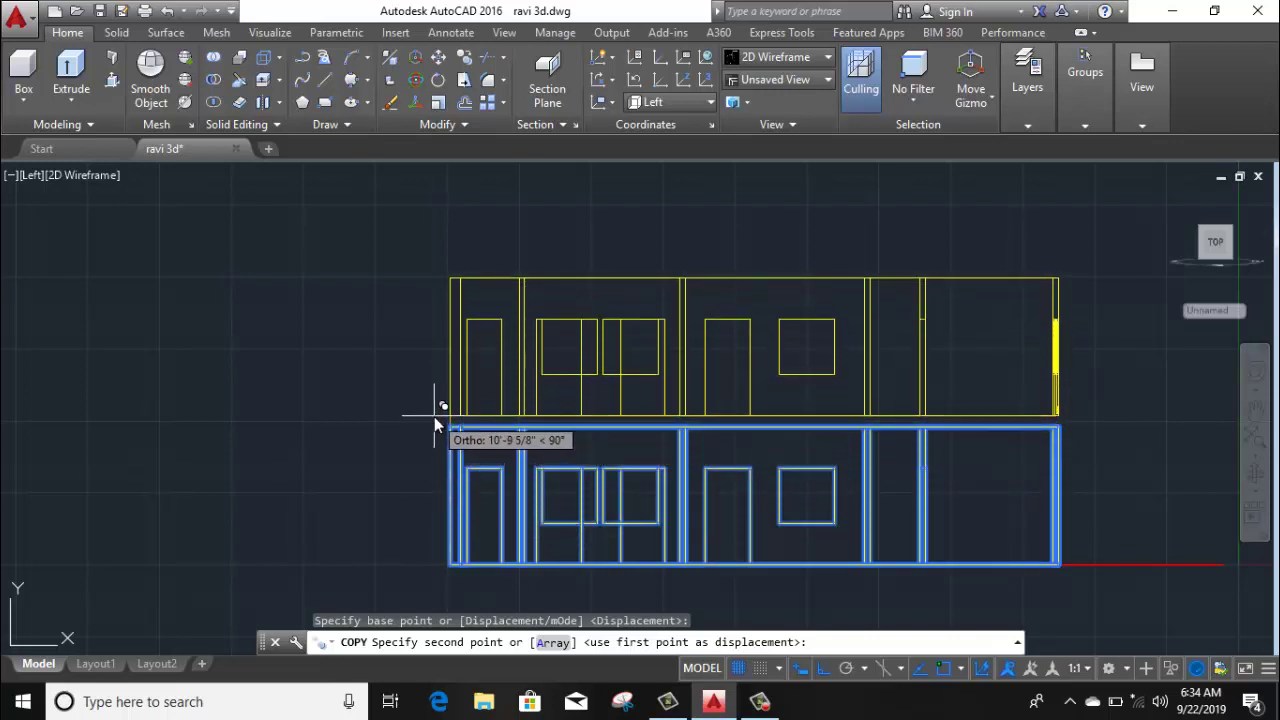
pyautogui.press('Escape')
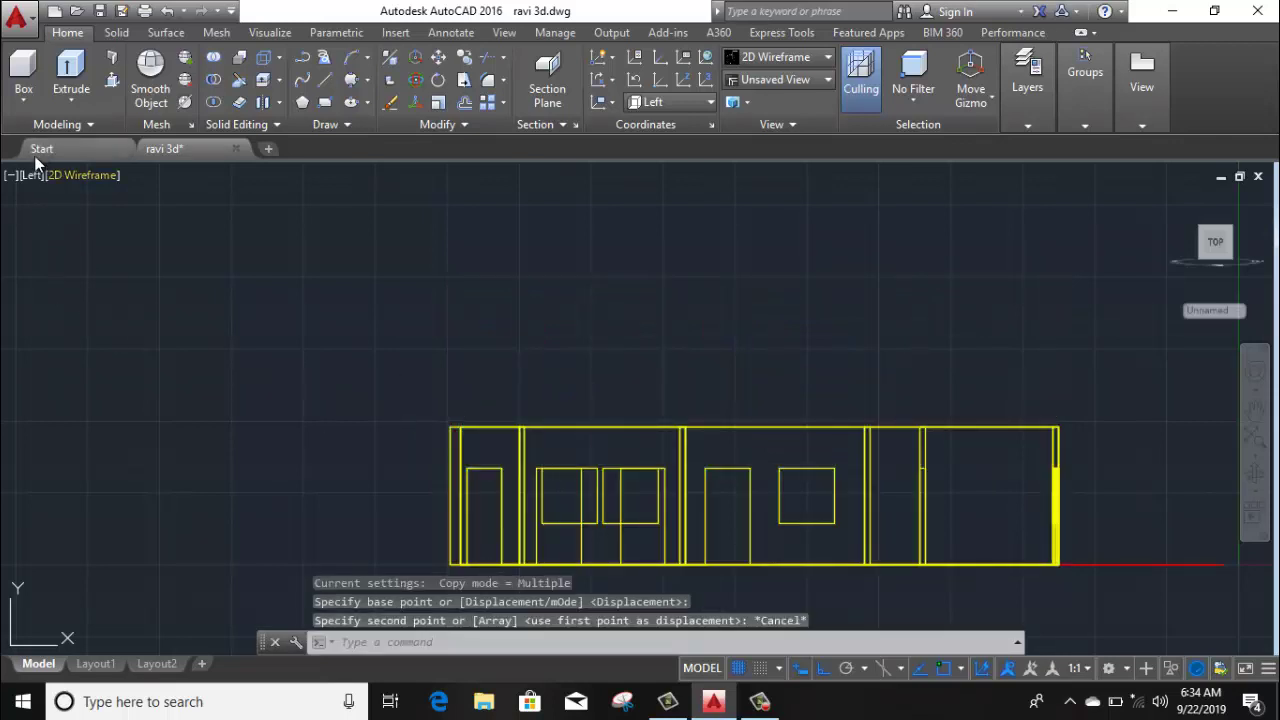
# Switch to Top view and start a rectangle at the plan's top-left corner
pyautogui.click(31, 176)
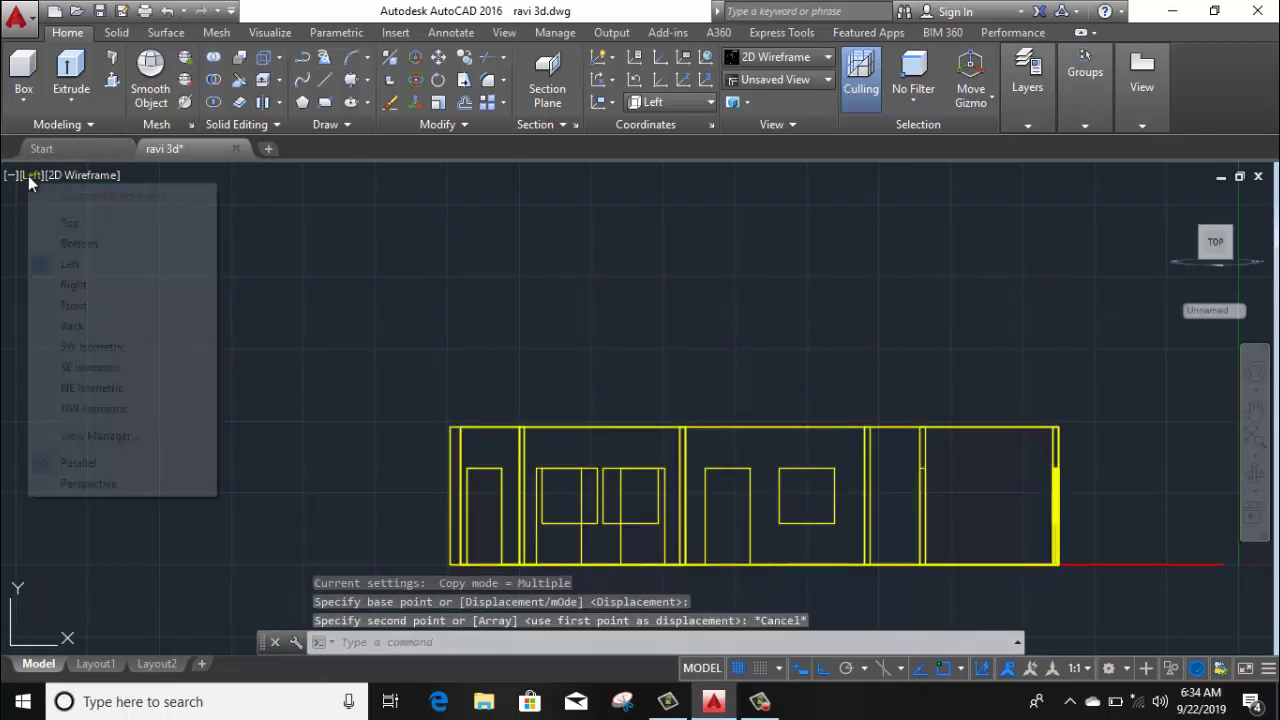
pyautogui.click(72, 222)
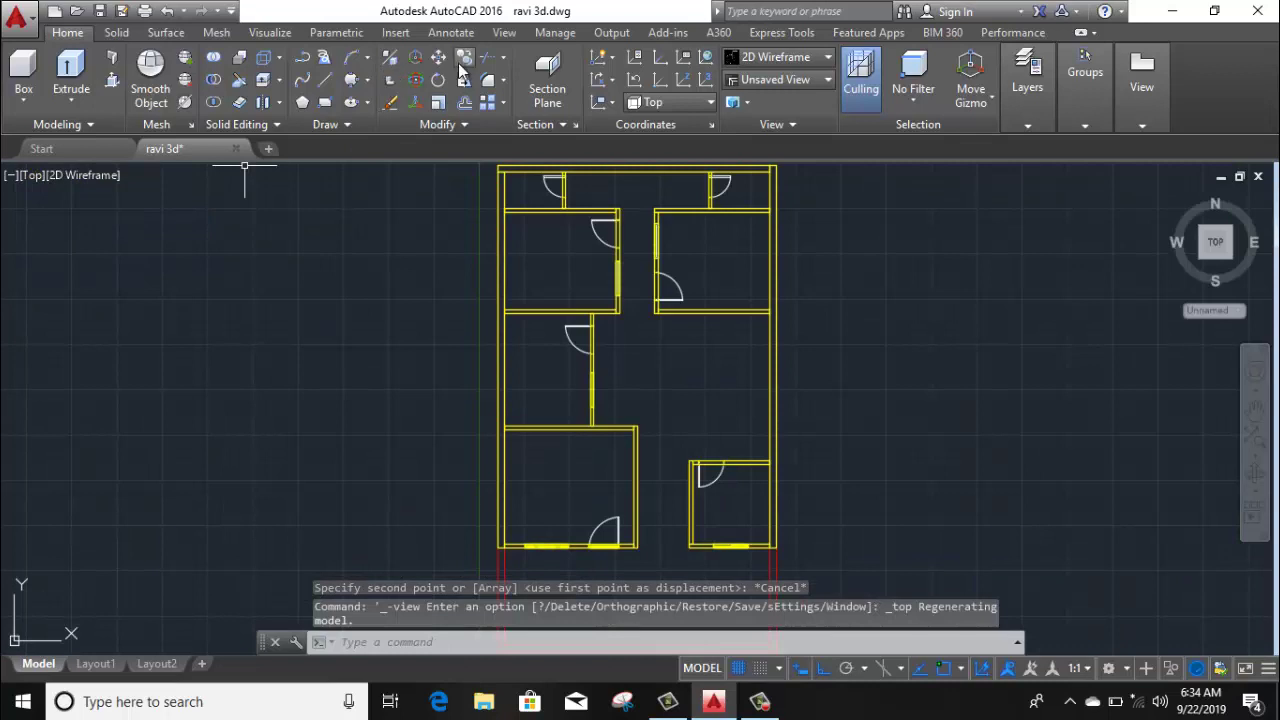
pyautogui.click(324, 102)
pyautogui.moveTo(505, 235); pyautogui.dragTo(507, 287, button='middle')
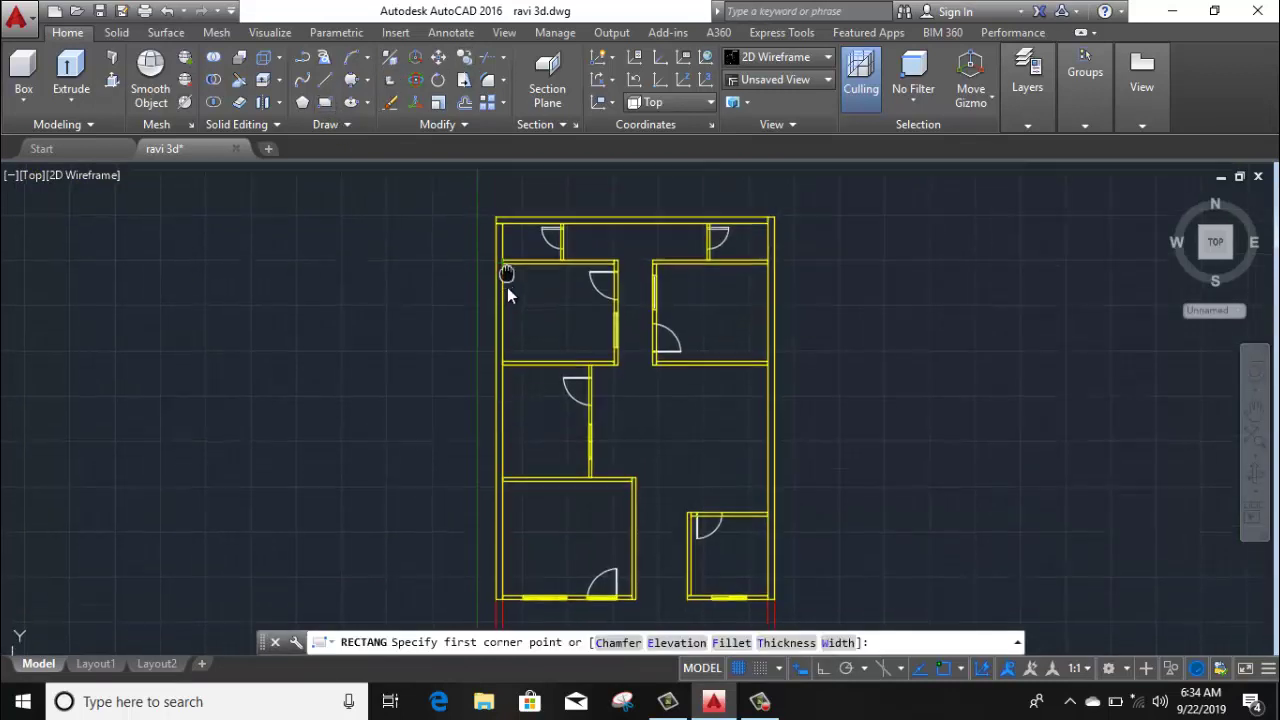
pyautogui.scroll(5, 490, 225)
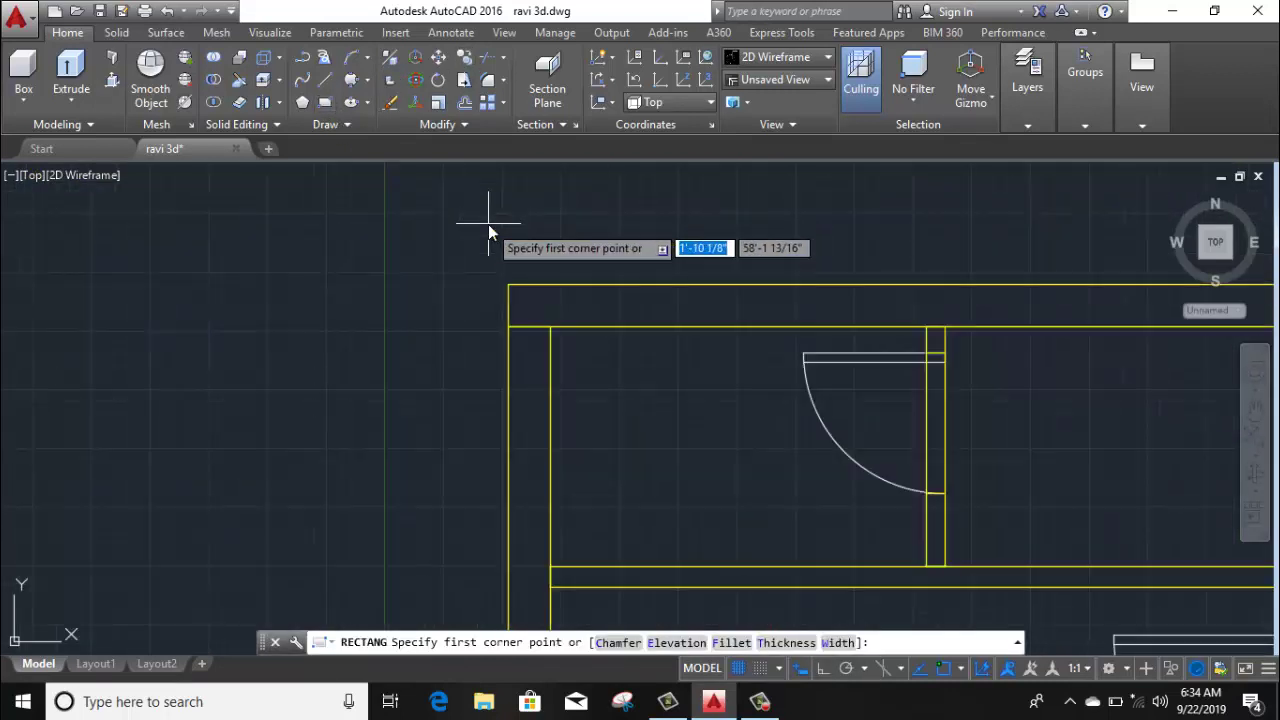
pyautogui.click(510, 285)
# Complete the rectangle at the plan's lower-right corner
pyautogui.scroll(-5, 610, 398)
pyautogui.moveTo(610, 398); pyautogui.dragTo(621, 375, button='middle')
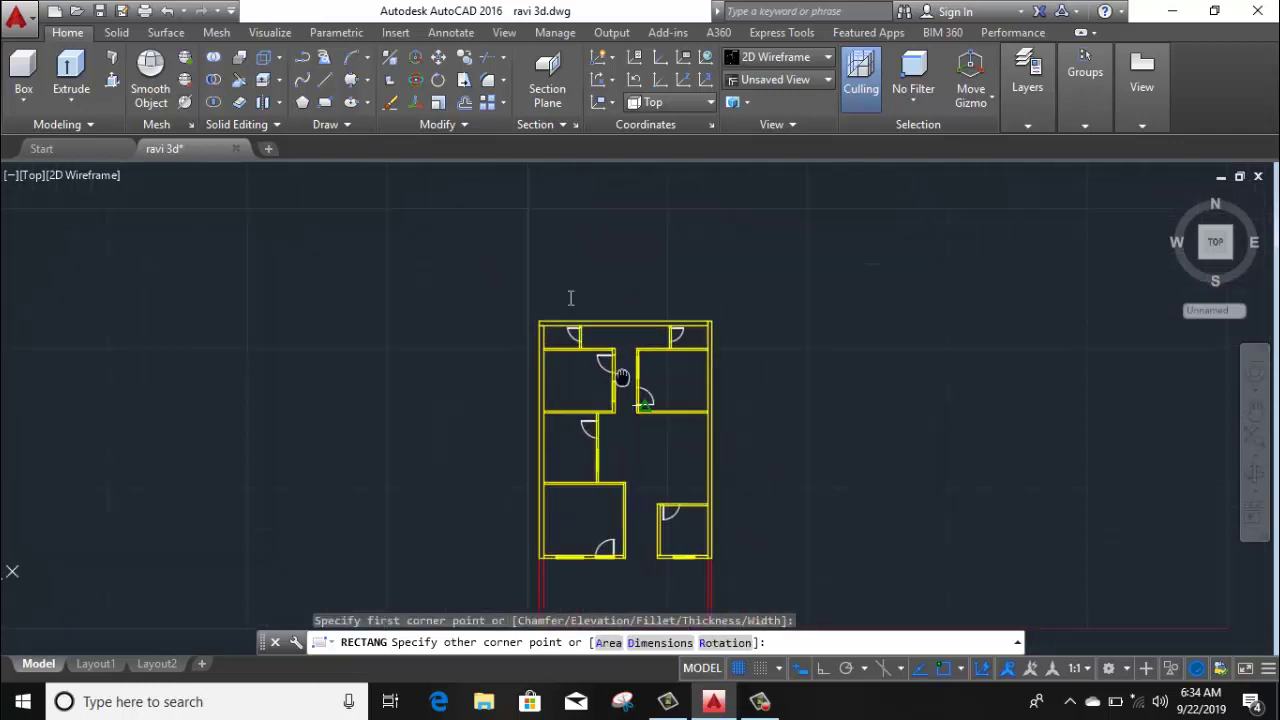
pyautogui.scroll(1, 586, 371)
pyautogui.scroll(3, 606, 434)
pyautogui.scroll(2, 657, 486)
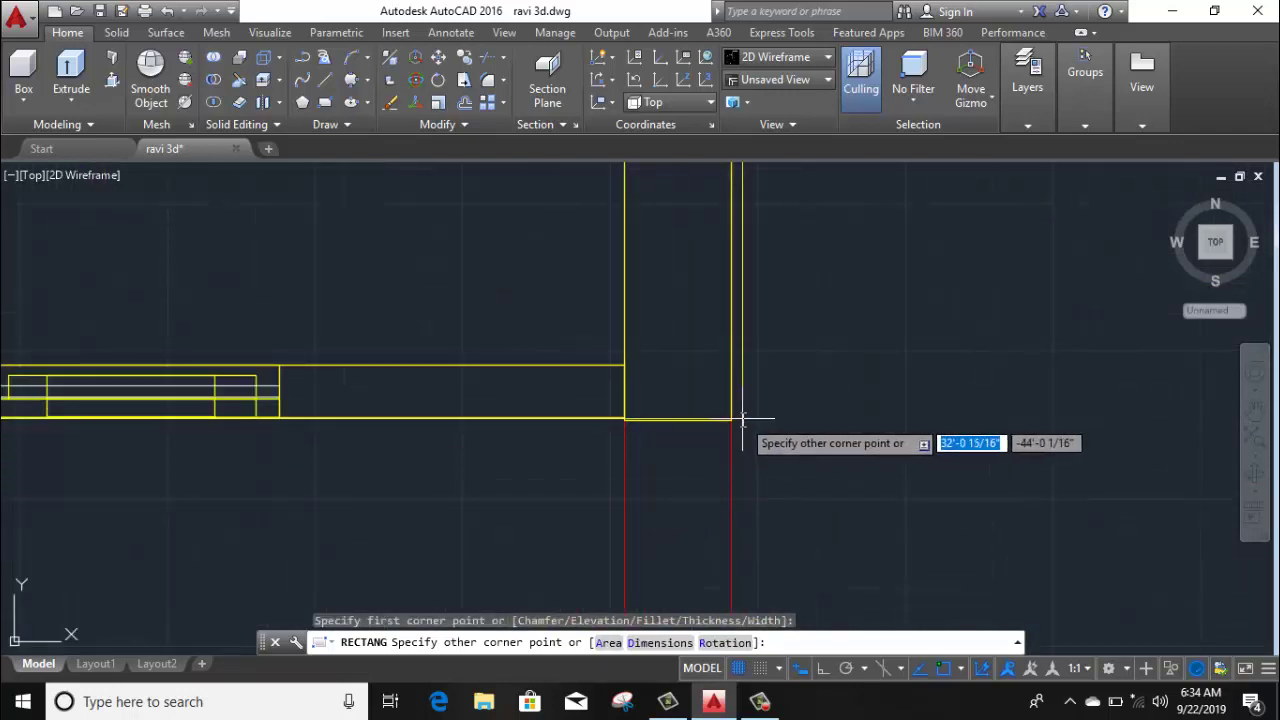
pyautogui.scroll(5, 742, 418)
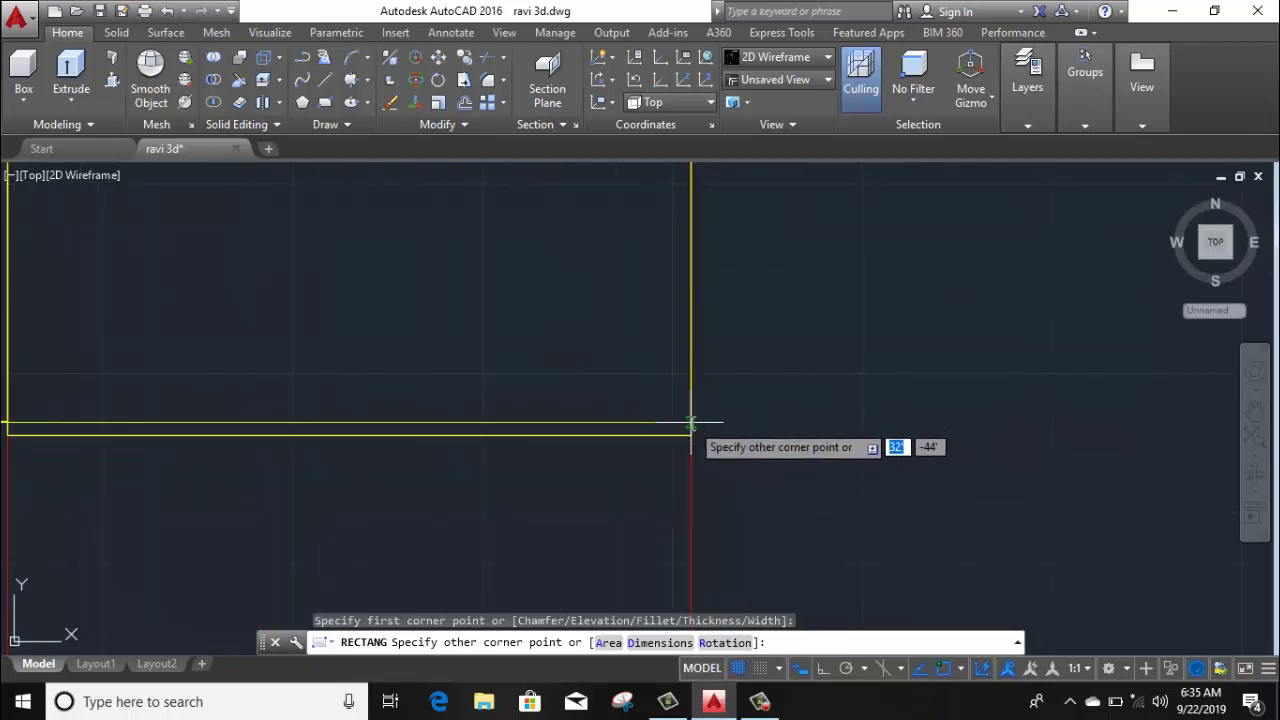
pyautogui.scroll(2, 691, 430)
pyautogui.moveTo(699, 418); pyautogui.dragTo(976, 414, button='middle')
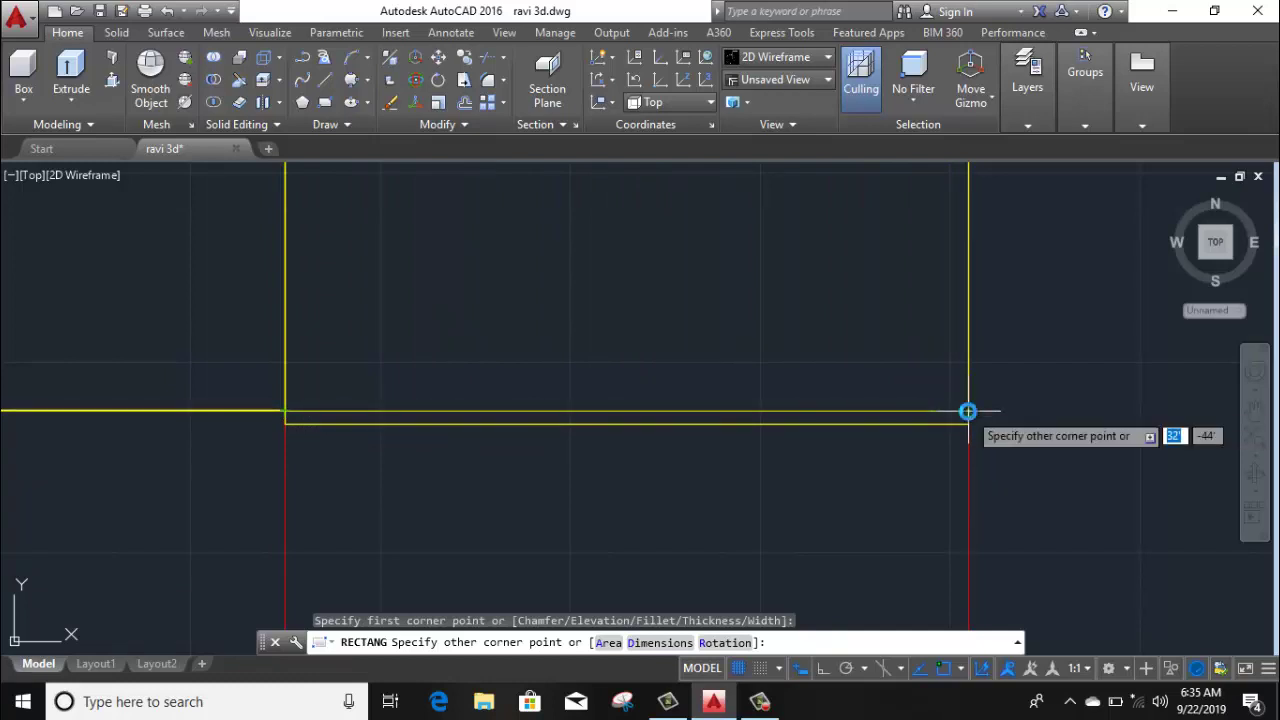
pyautogui.click(968, 411)
pyautogui.scroll(-3, 640, 380)
pyautogui.scroll(-2, 323, 430)
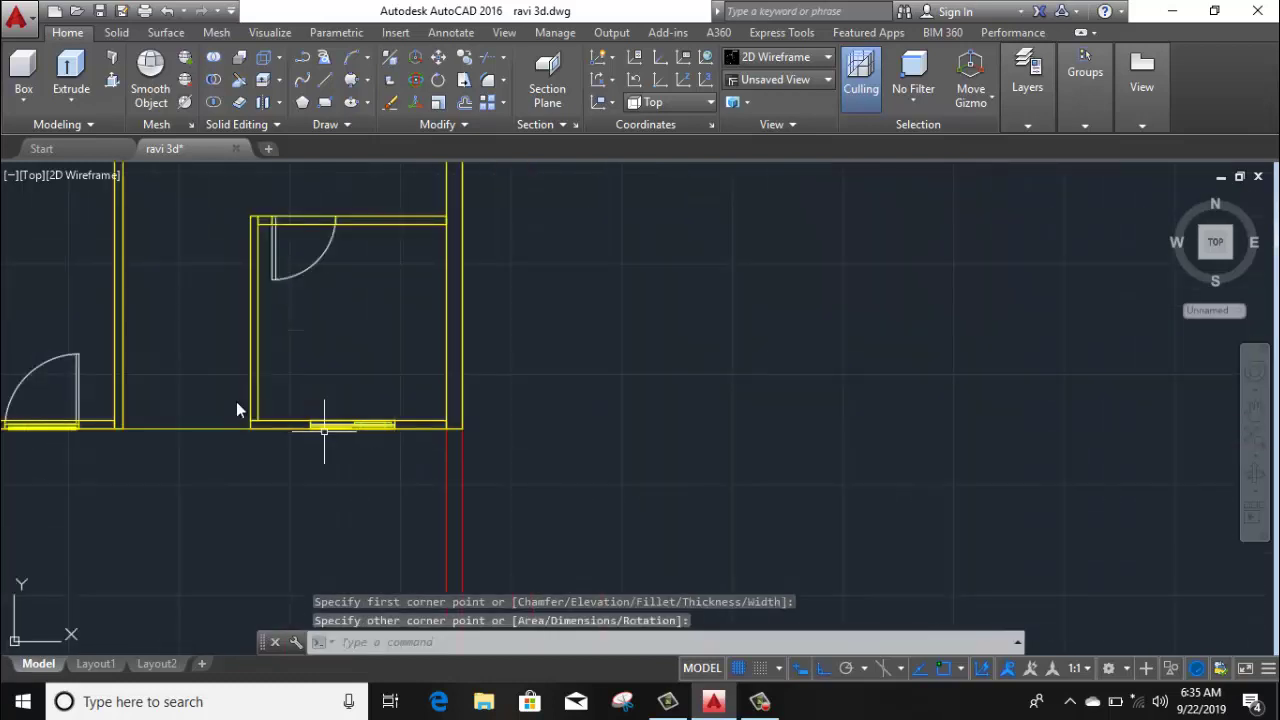
pyautogui.scroll(-3, 711, 430)
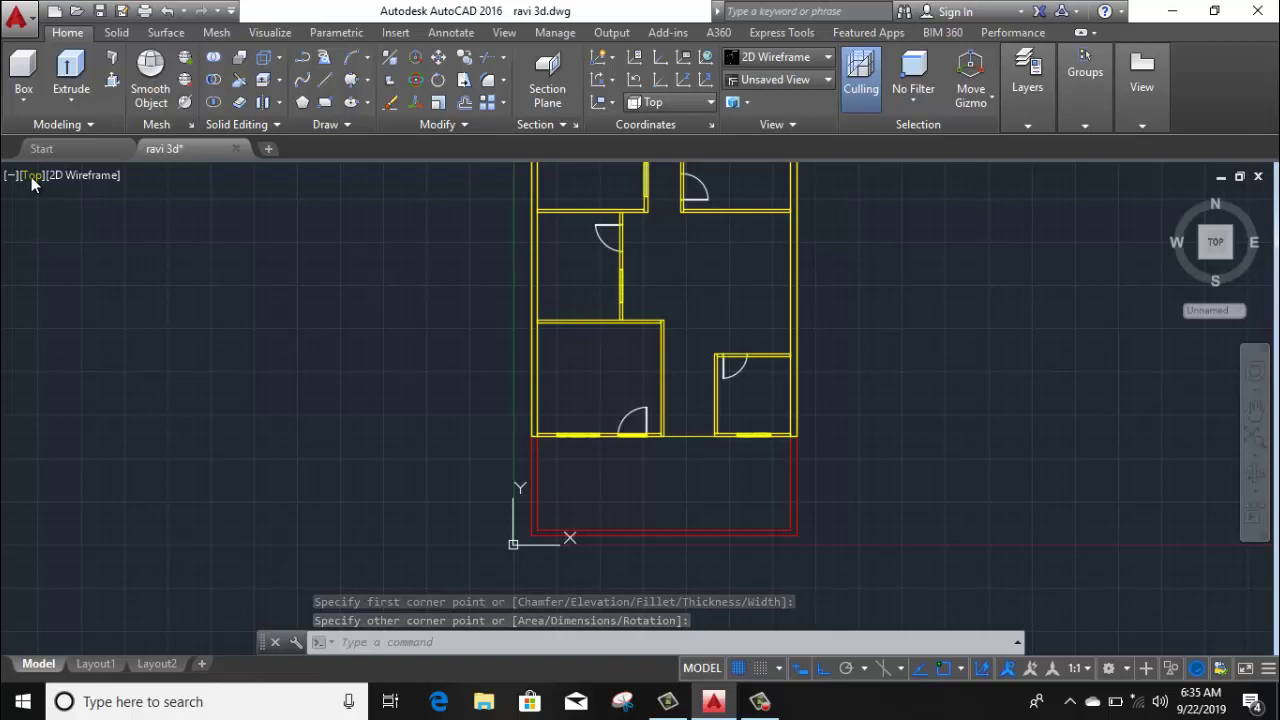
pyautogui.click(31, 176)
# Switch to SW Isometric and raise the outline 10' with 3DMOVE
pyautogui.click(86, 345)
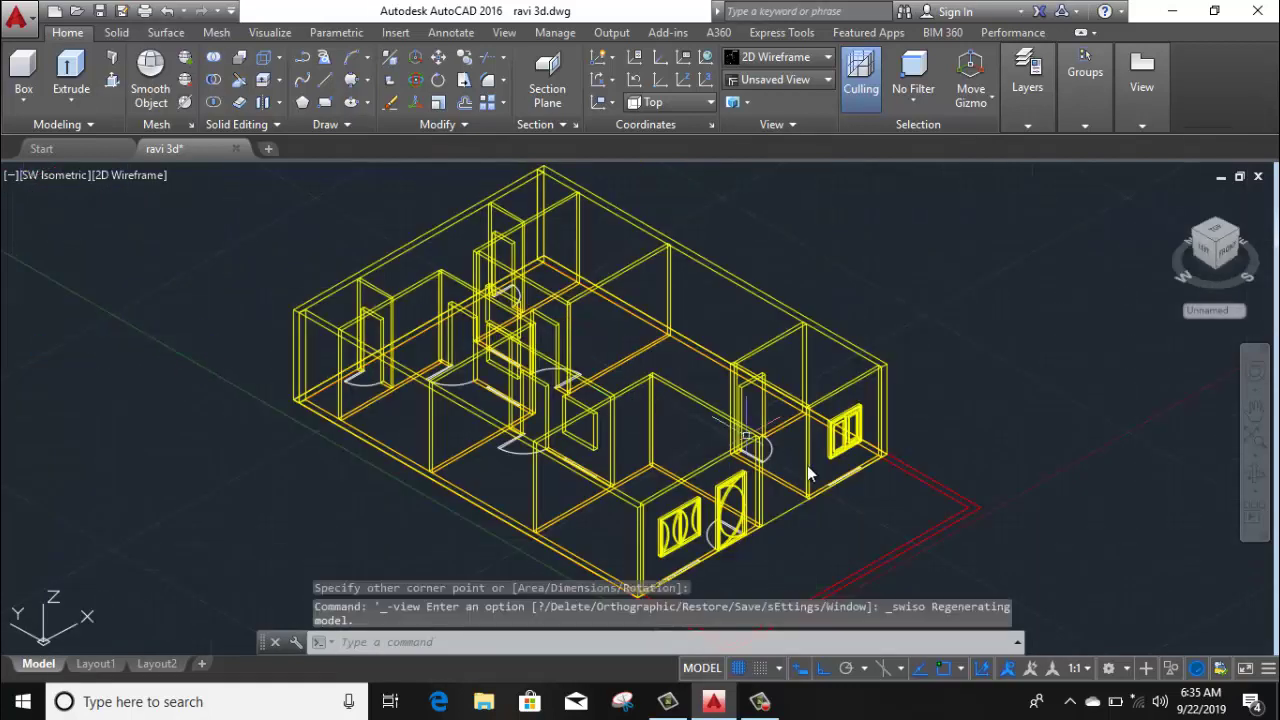
pyautogui.scroll(-3, 110, 281)
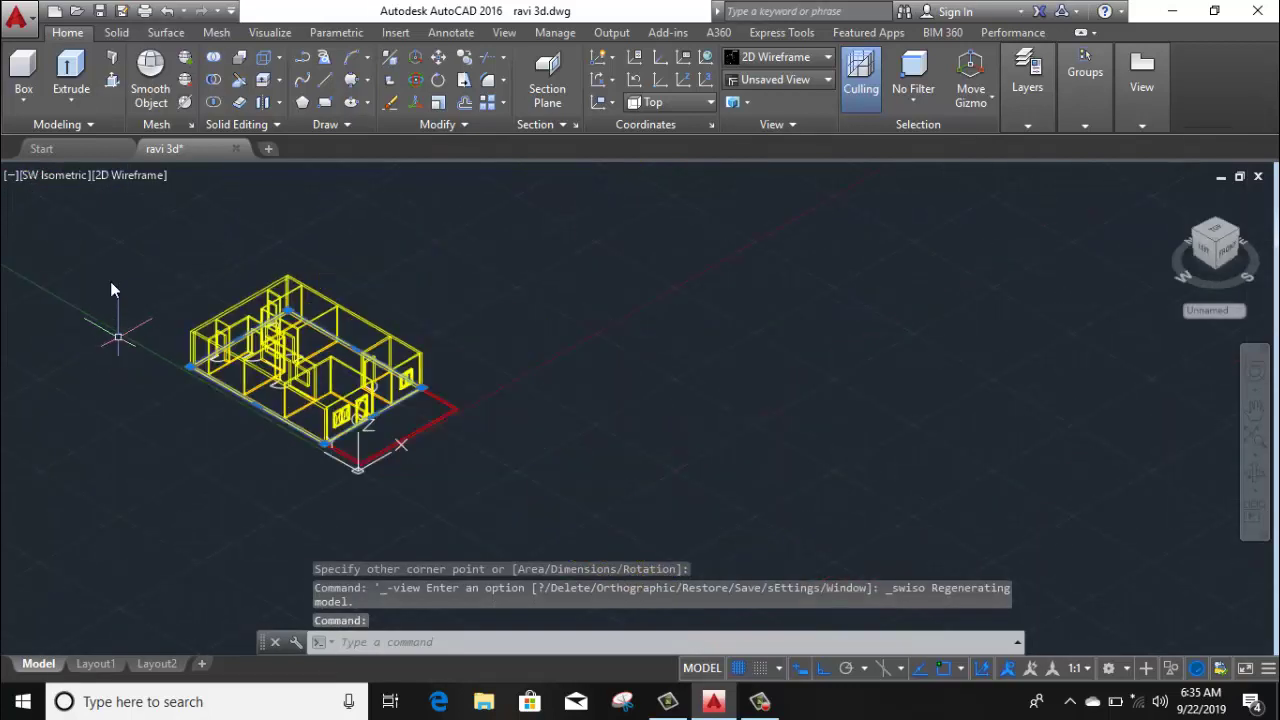
pyautogui.click(416, 60)
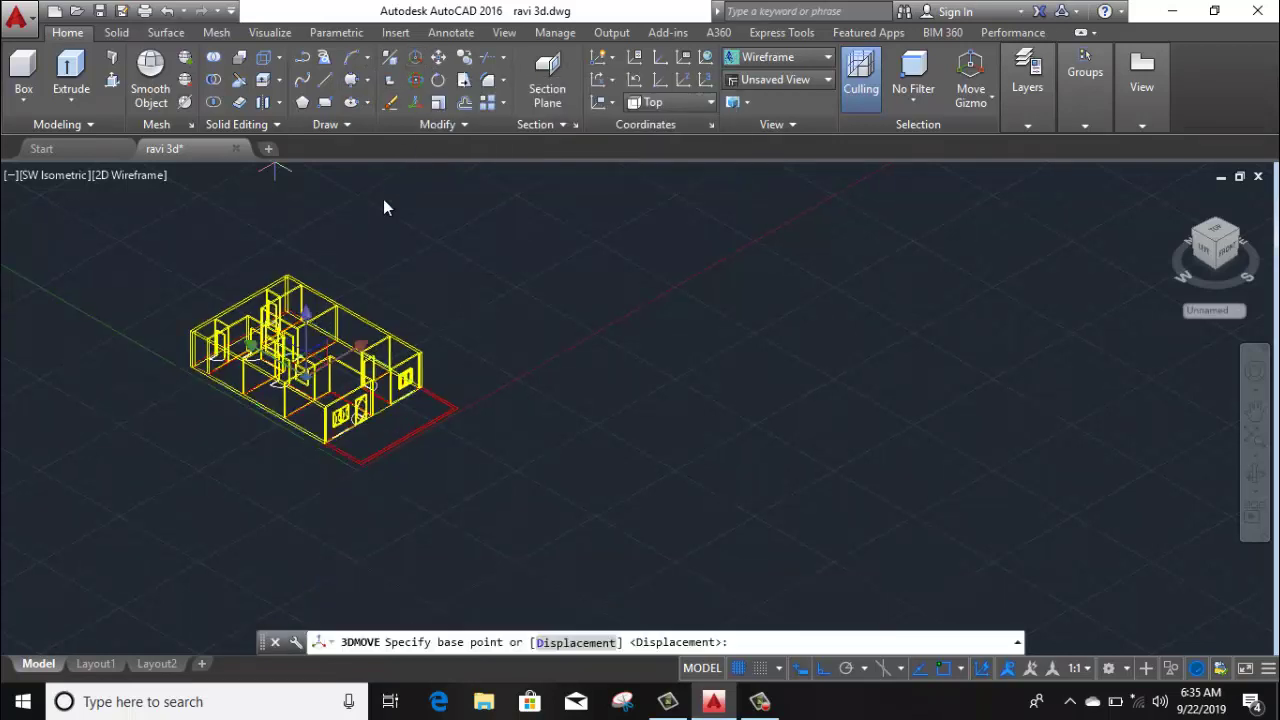
pyautogui.click(303, 320)
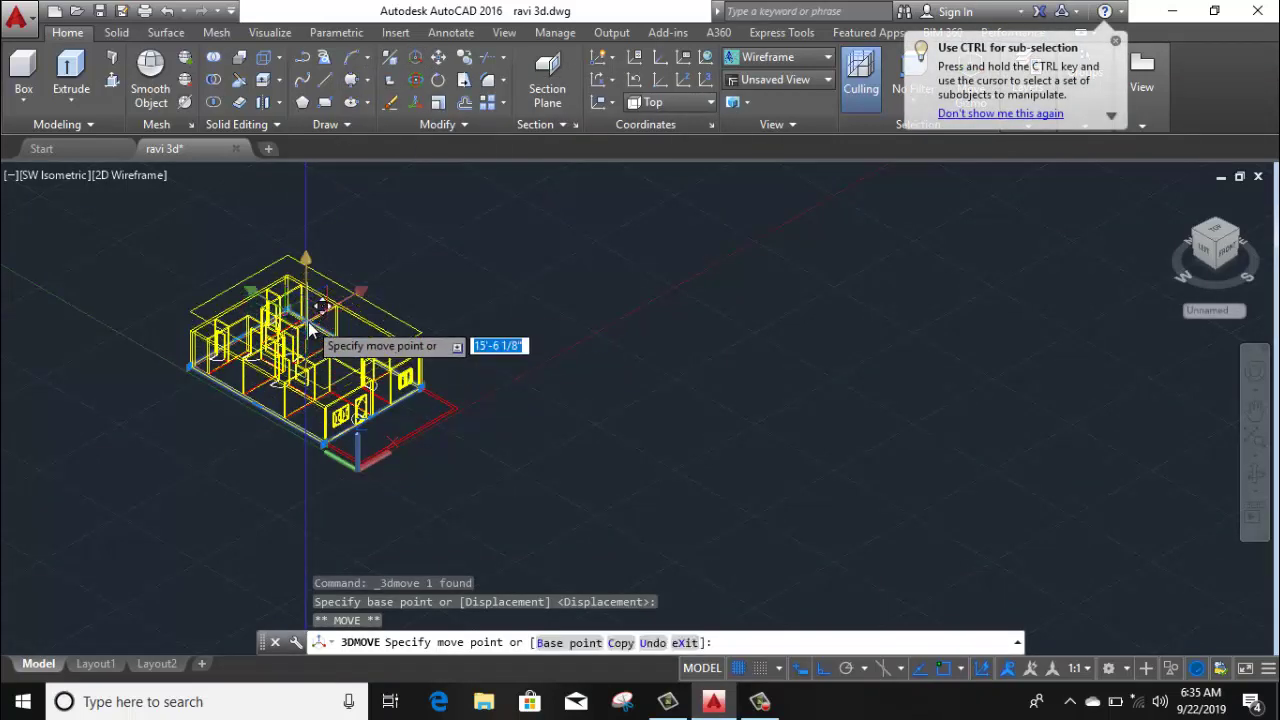
pyautogui.write('10')
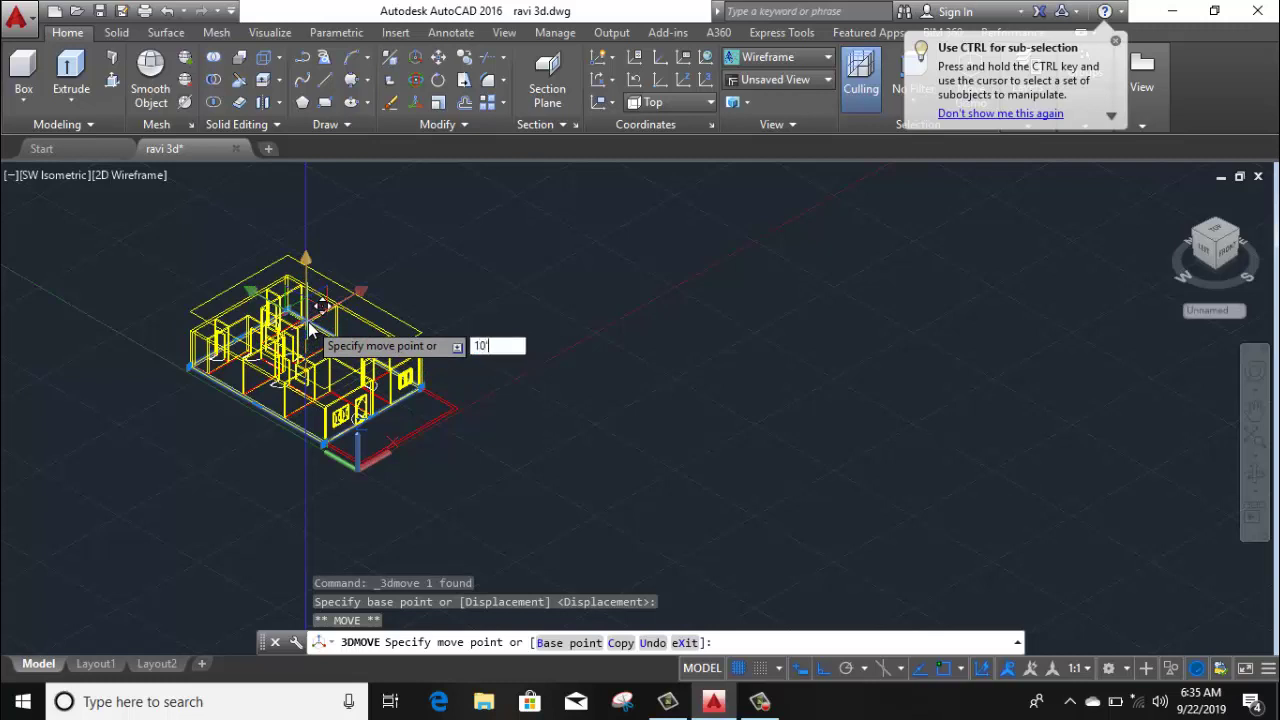
pyautogui.press('Return')
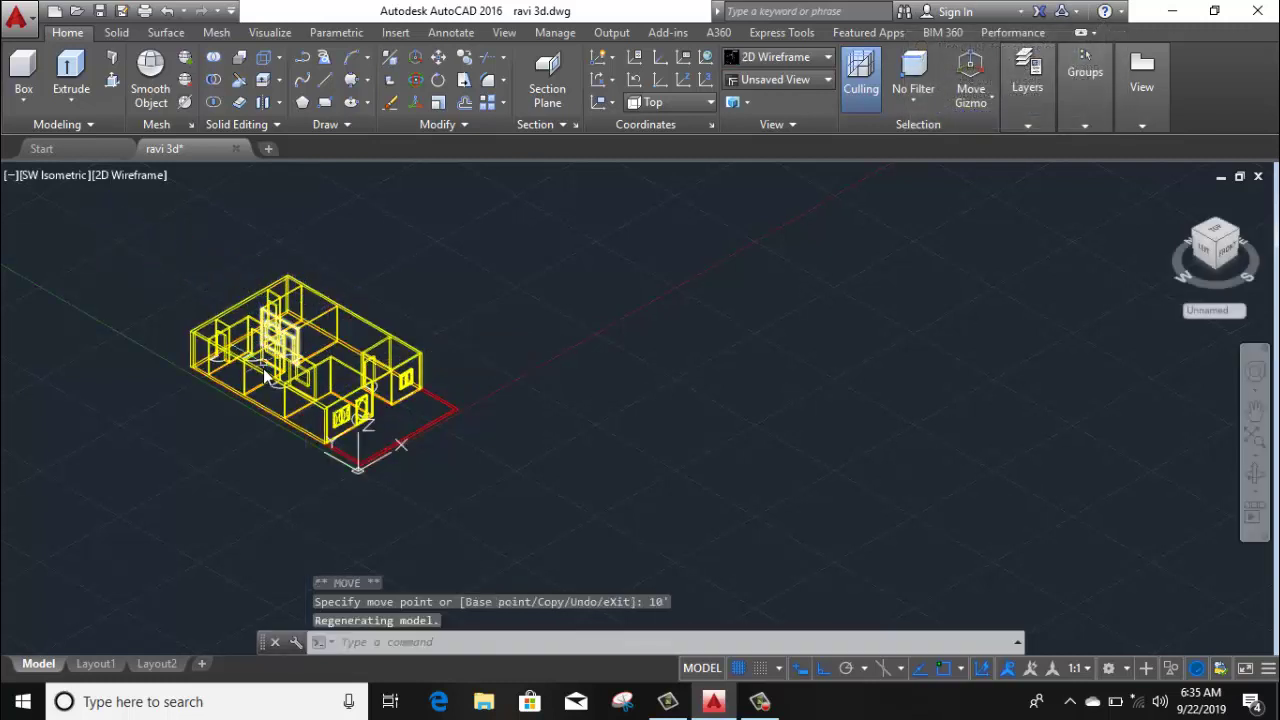
# Extrude the raised outline 6 into a roof slab and view it from Bottom
pyautogui.scroll(4, 265, 372)
pyautogui.scroll(2, 355, 371)
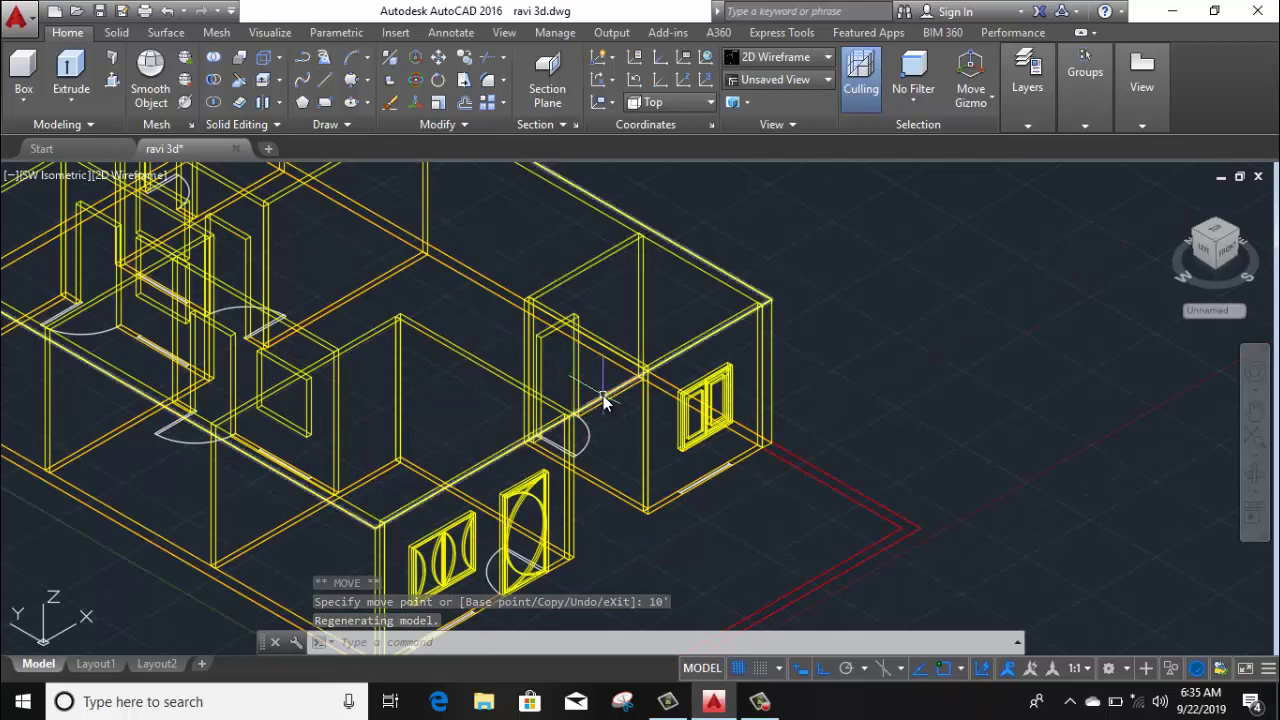
pyautogui.scroll(-5, 598, 404)
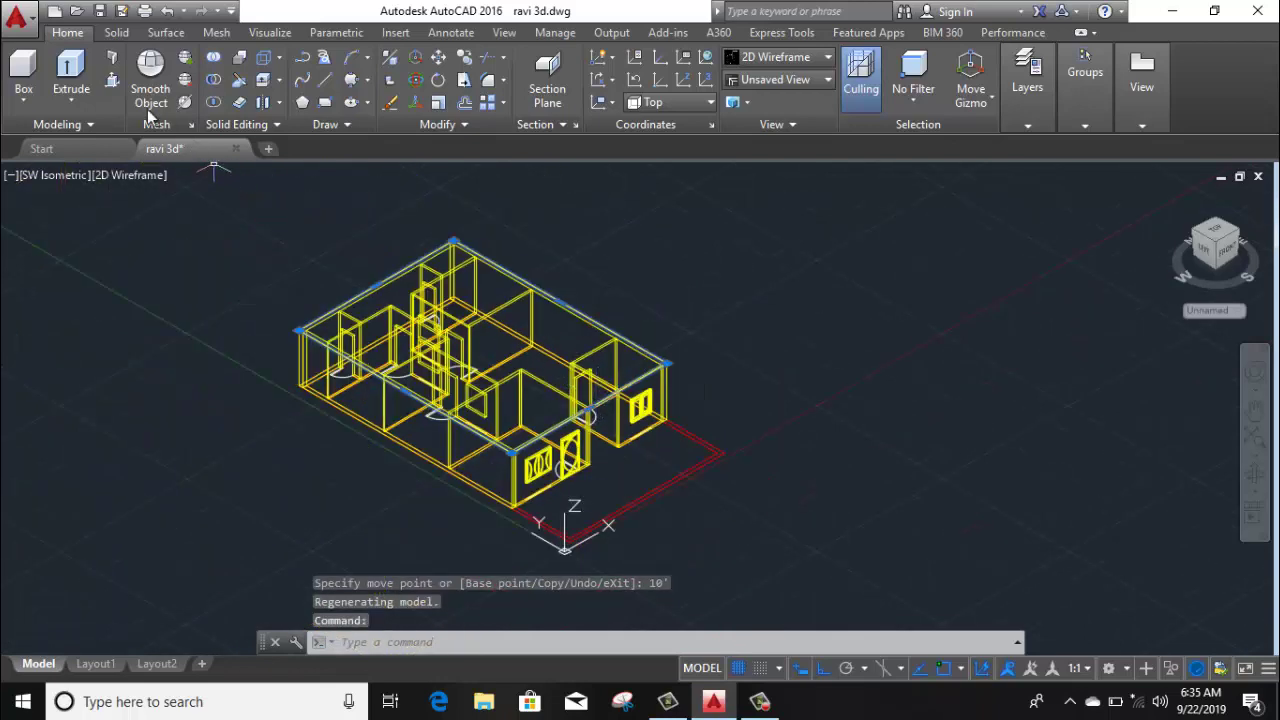
pyautogui.click(72, 68)
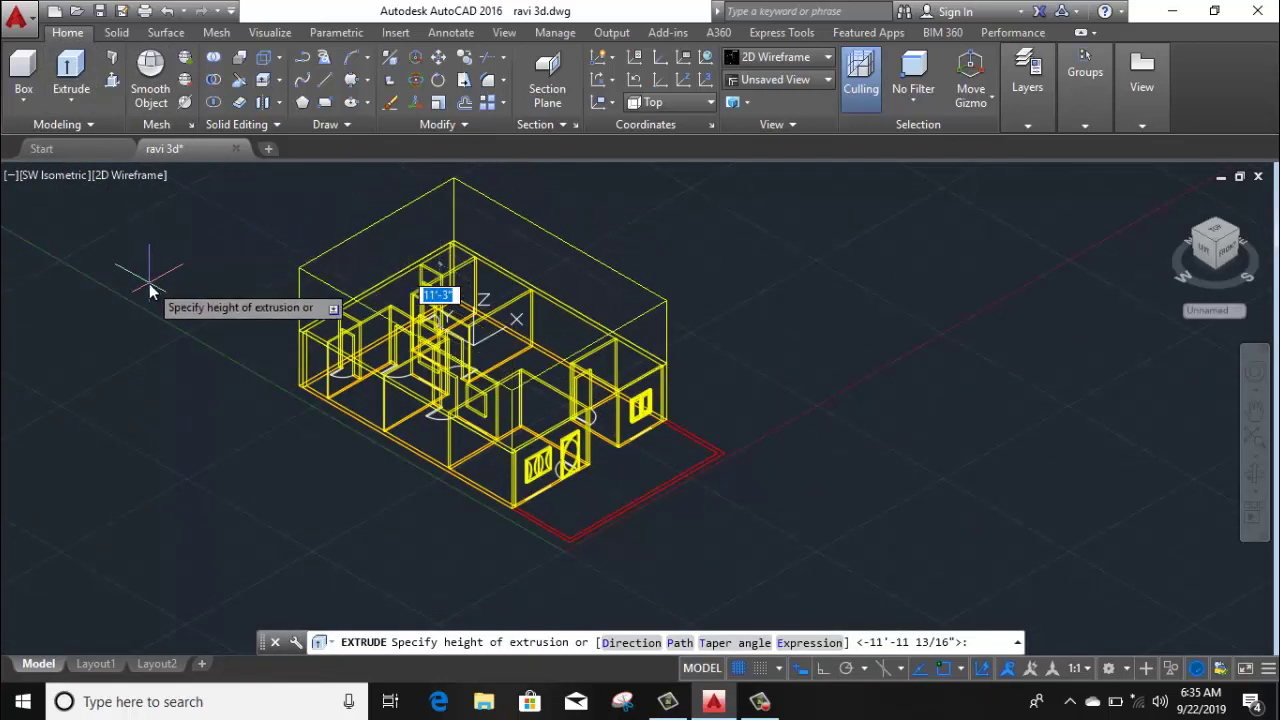
pyautogui.write('6')
pyautogui.press('Return')
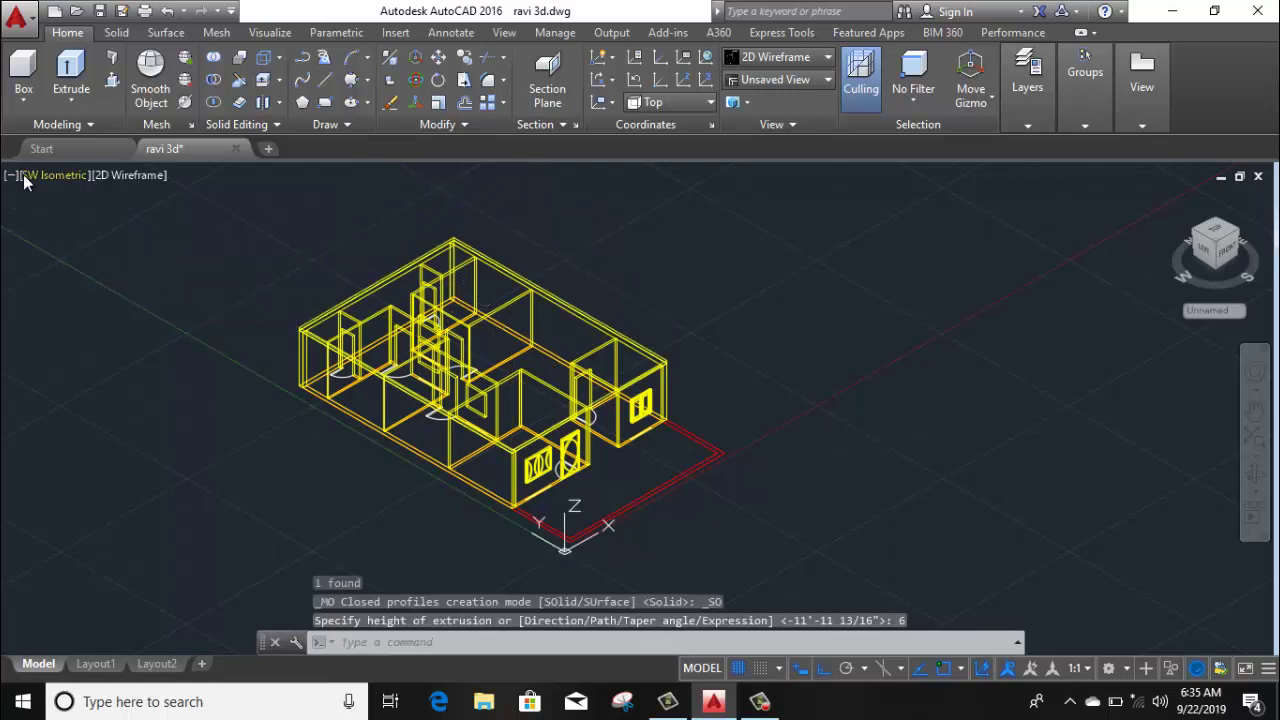
pyautogui.click(45, 176)
pyautogui.click(92, 243)
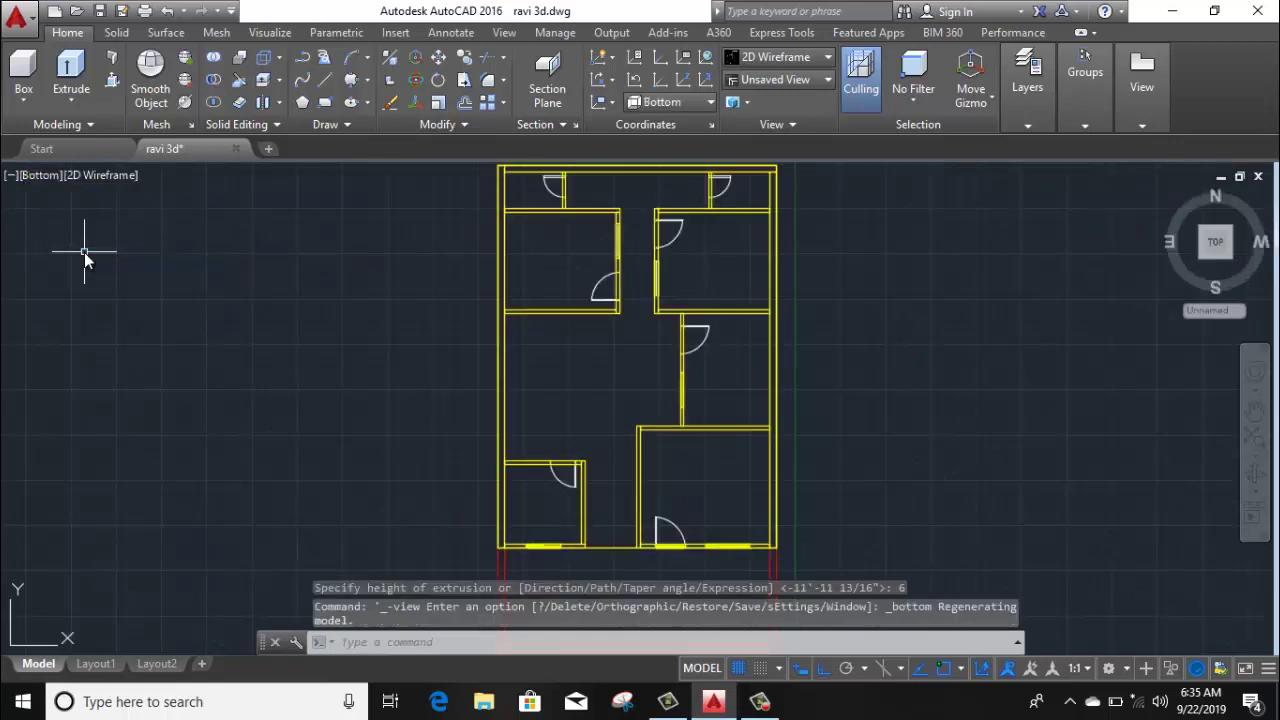
# Switch to Left view and crossing-select the whole floor with its slab
pyautogui.click(58, 176)
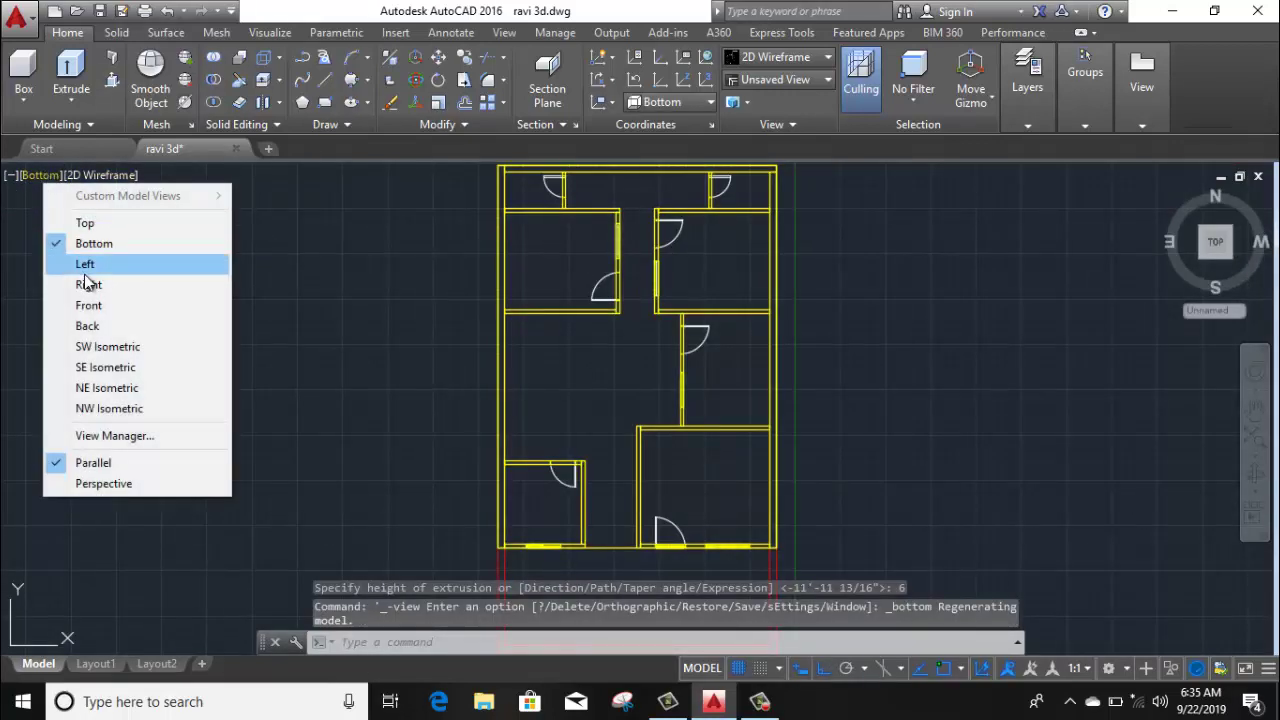
pyautogui.click(86, 265)
pyautogui.scroll(-3, 628, 316)
pyautogui.click(757, 268)
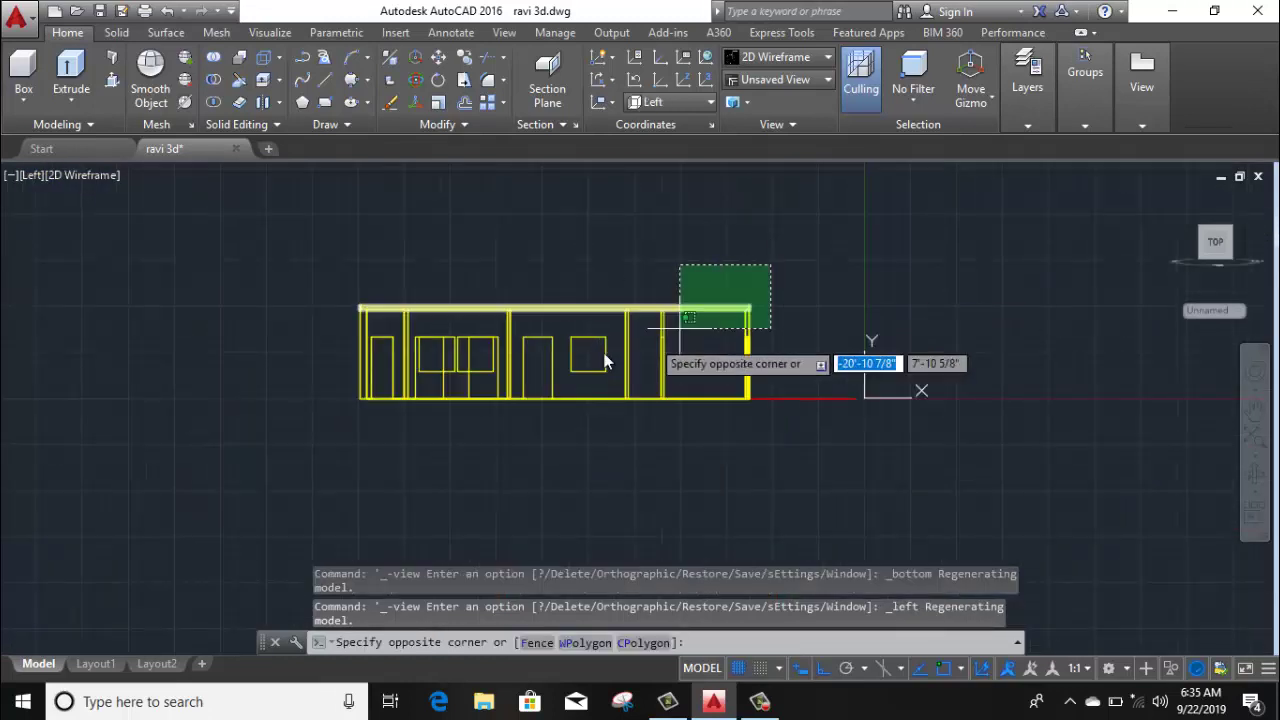
pyautogui.click(290, 360)
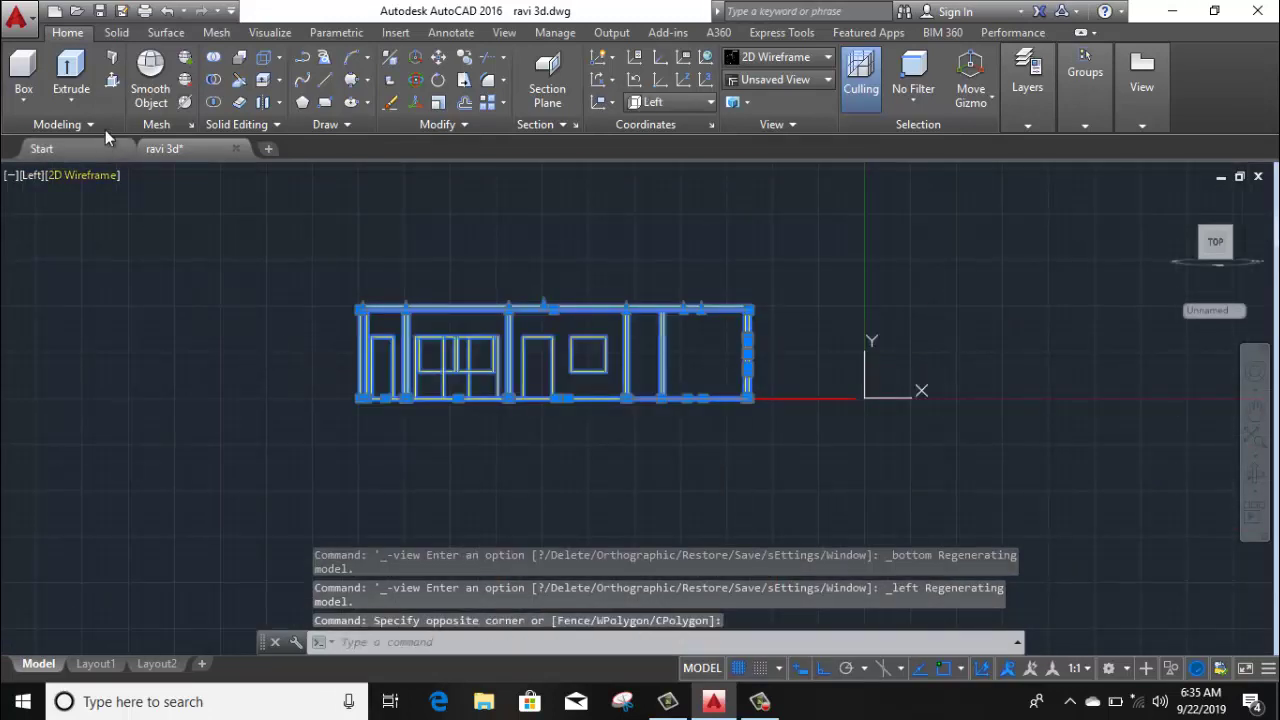
# Copy the floor from its lower-left corner onto the slab top as a second storey
pyautogui.click(464, 58)
pyautogui.scroll(5, 370, 383)
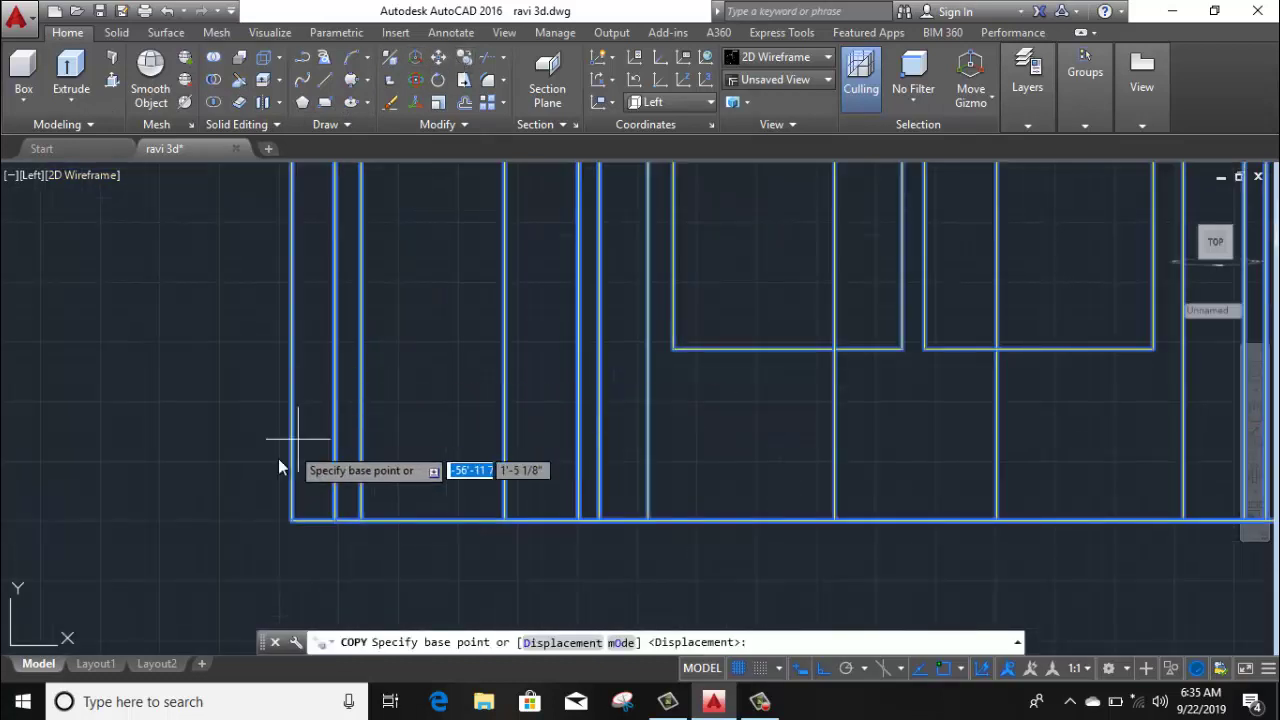
pyautogui.click(292, 523)
pyautogui.scroll(-5, 275, 510)
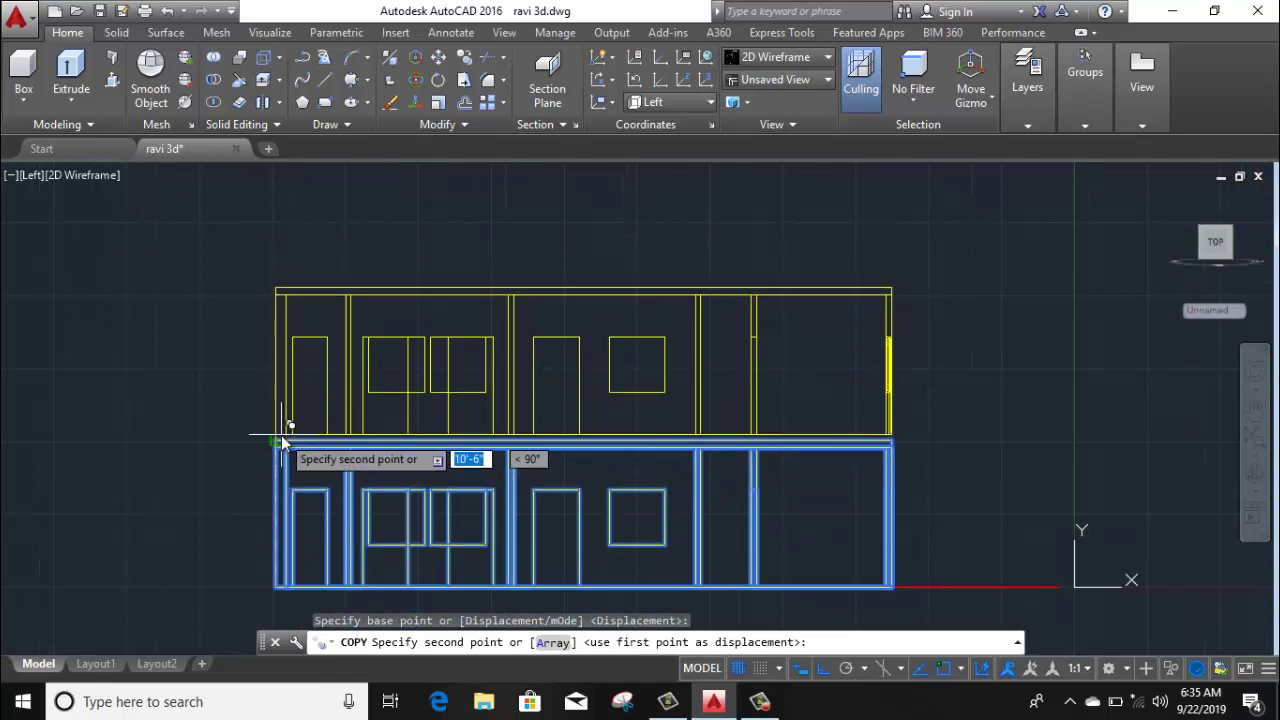
pyautogui.scroll(5, 272, 460)
pyautogui.click(272, 462)
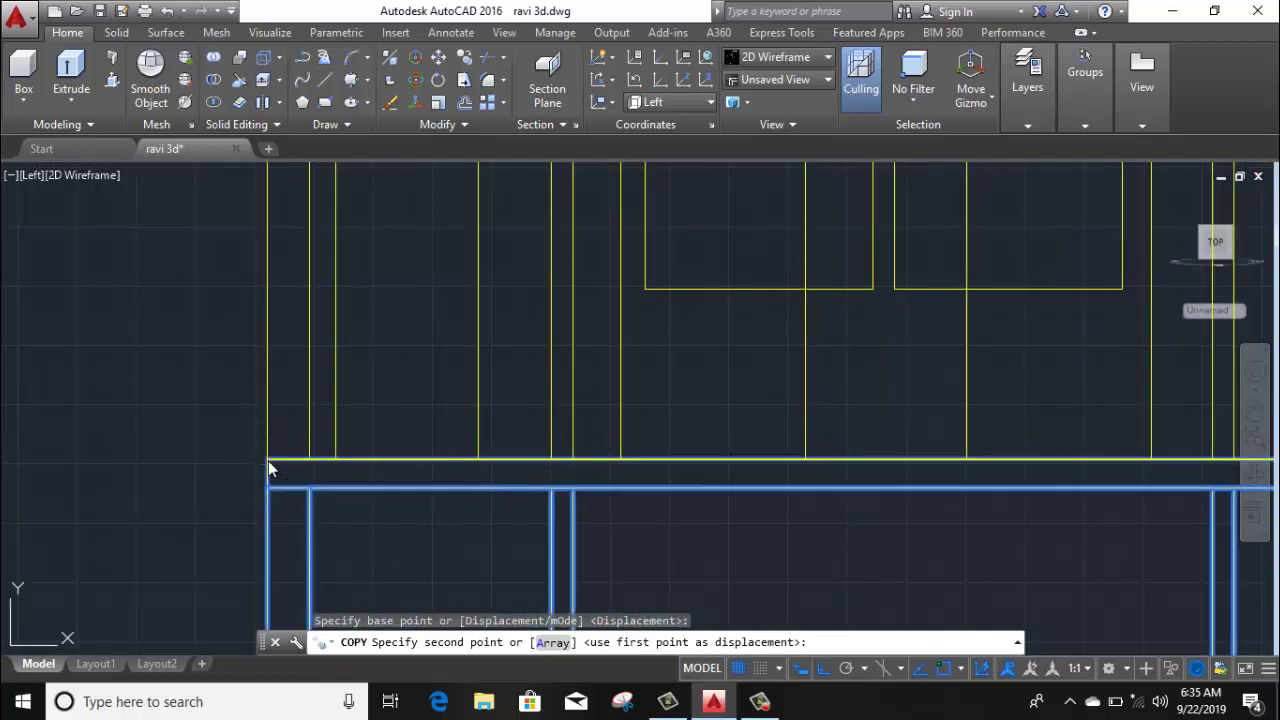
pyautogui.scroll(-5, 305, 403)
pyautogui.rightClick(178, 273)
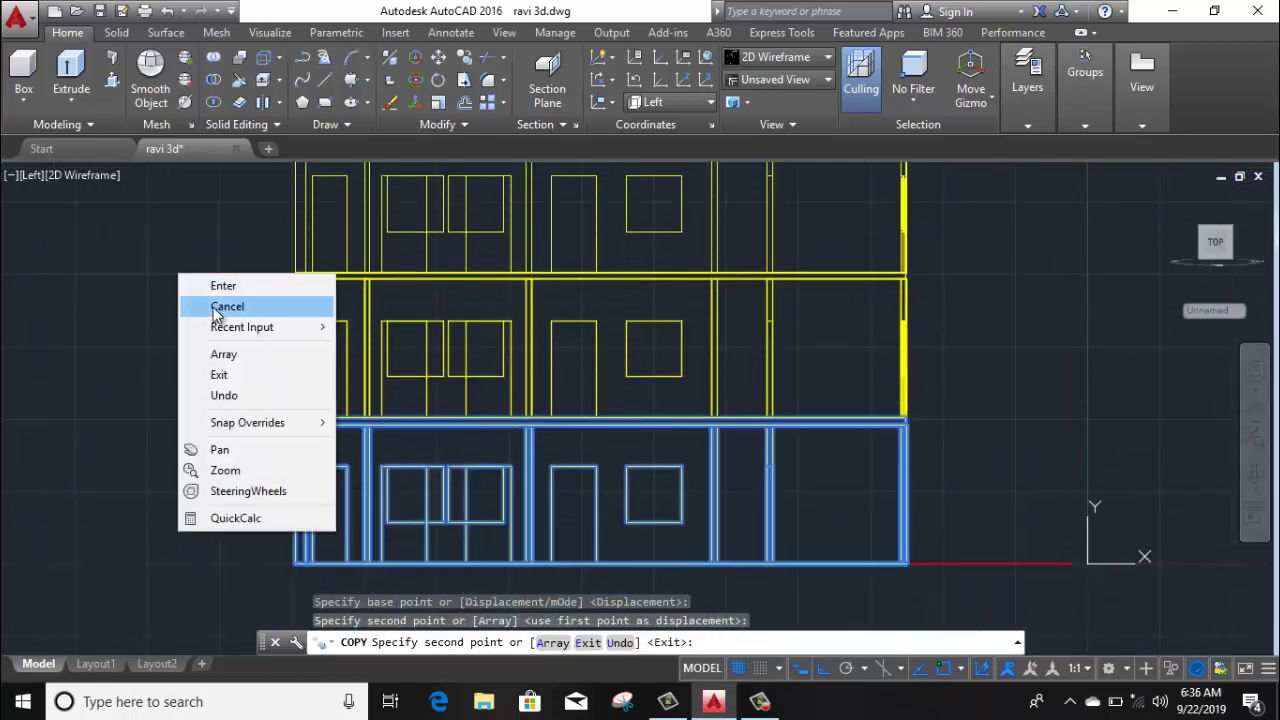
pyautogui.click(200, 303)
# Return to the SW Isometric view
pyautogui.click(33, 177)
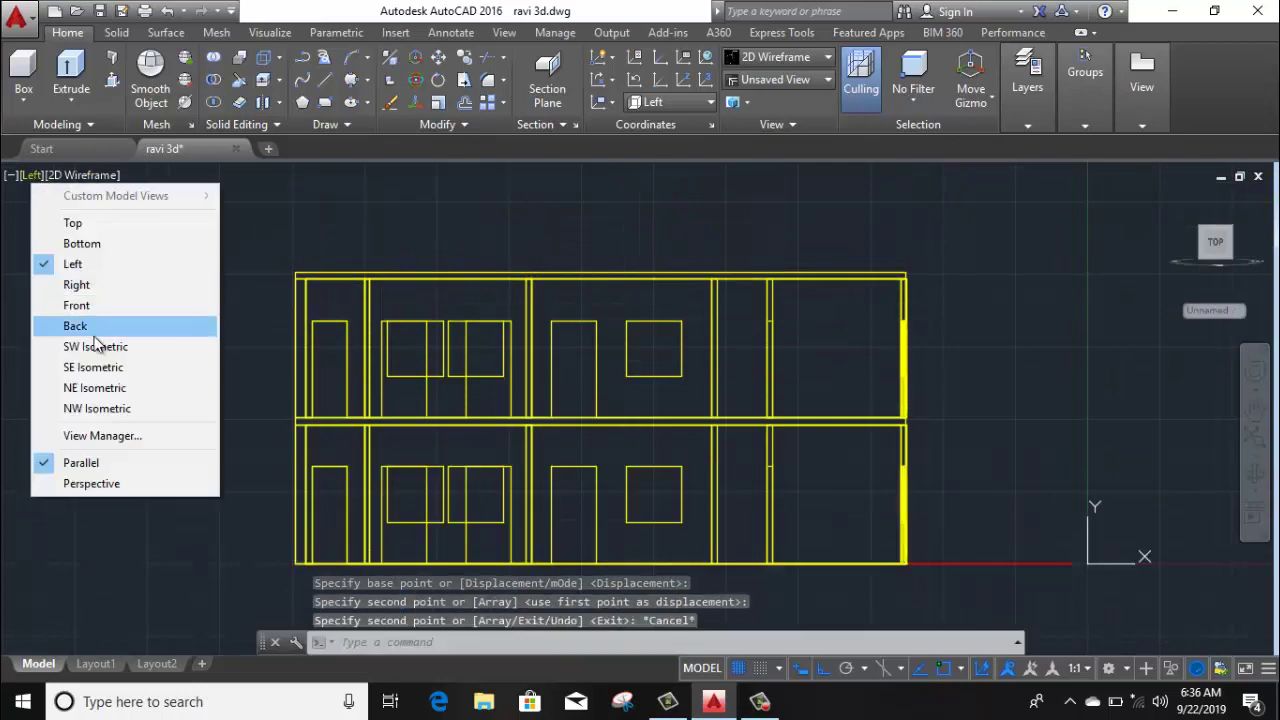
pyautogui.click(42, 346)
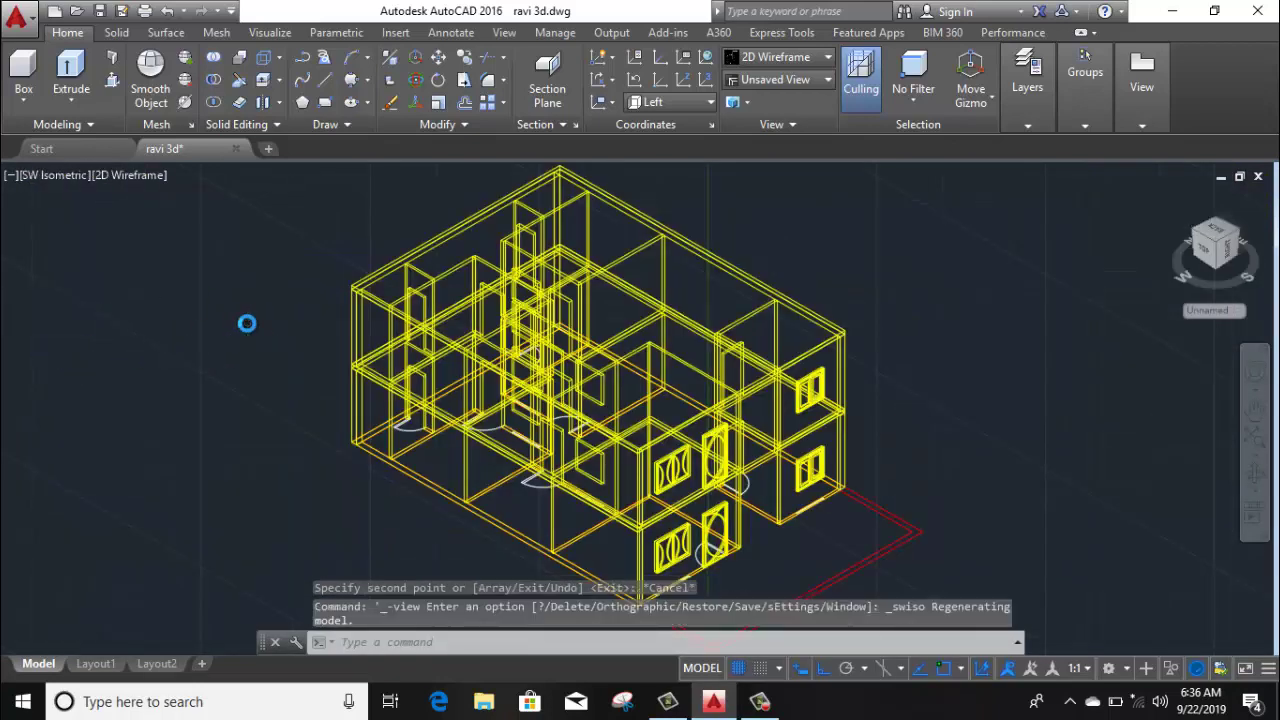
pyautogui.scroll(-2, 247, 323)
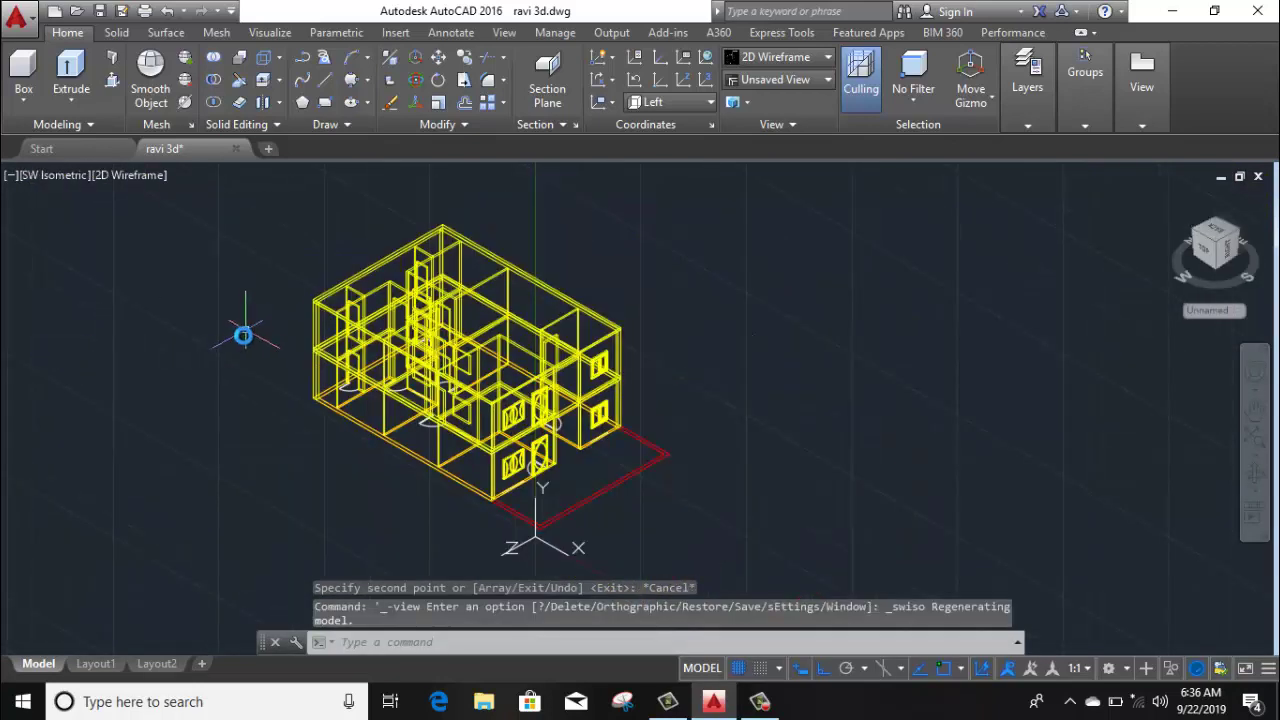
pyautogui.click(117, 177)
# Shade the house Realistic, turn the grid off, and orbit to face its front
pyautogui.click(151, 286)
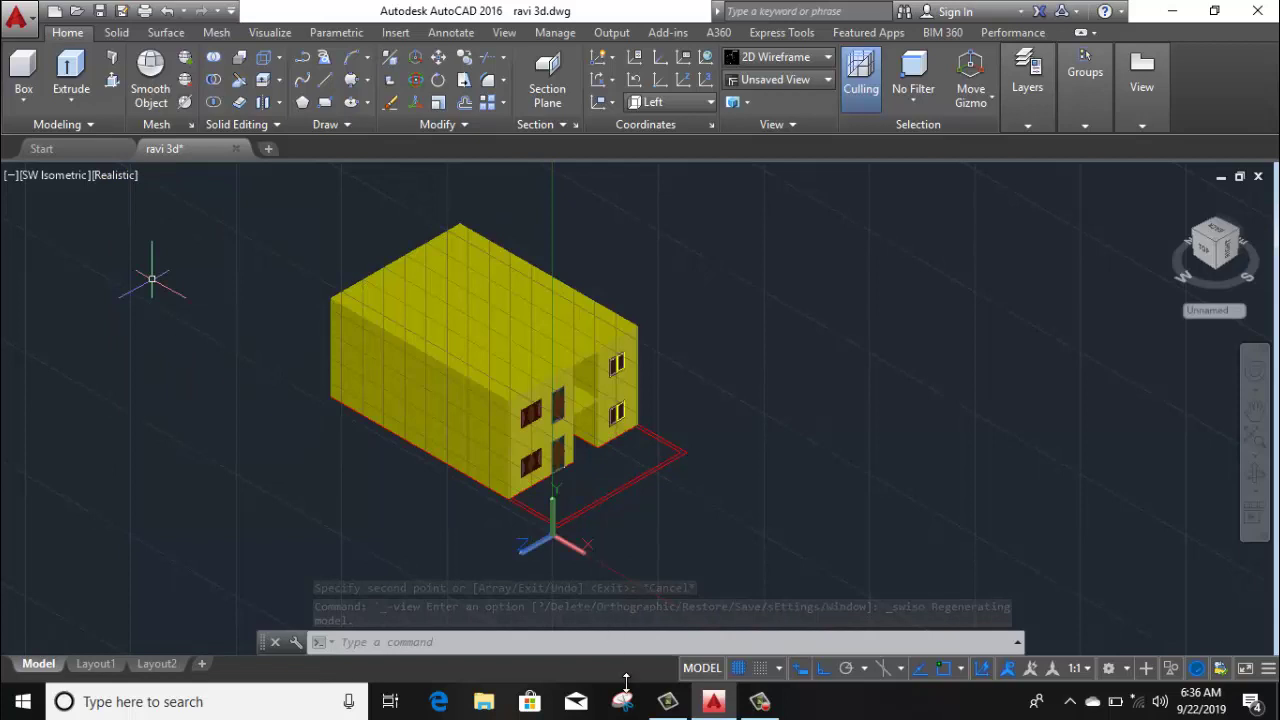
pyautogui.click(738, 668)
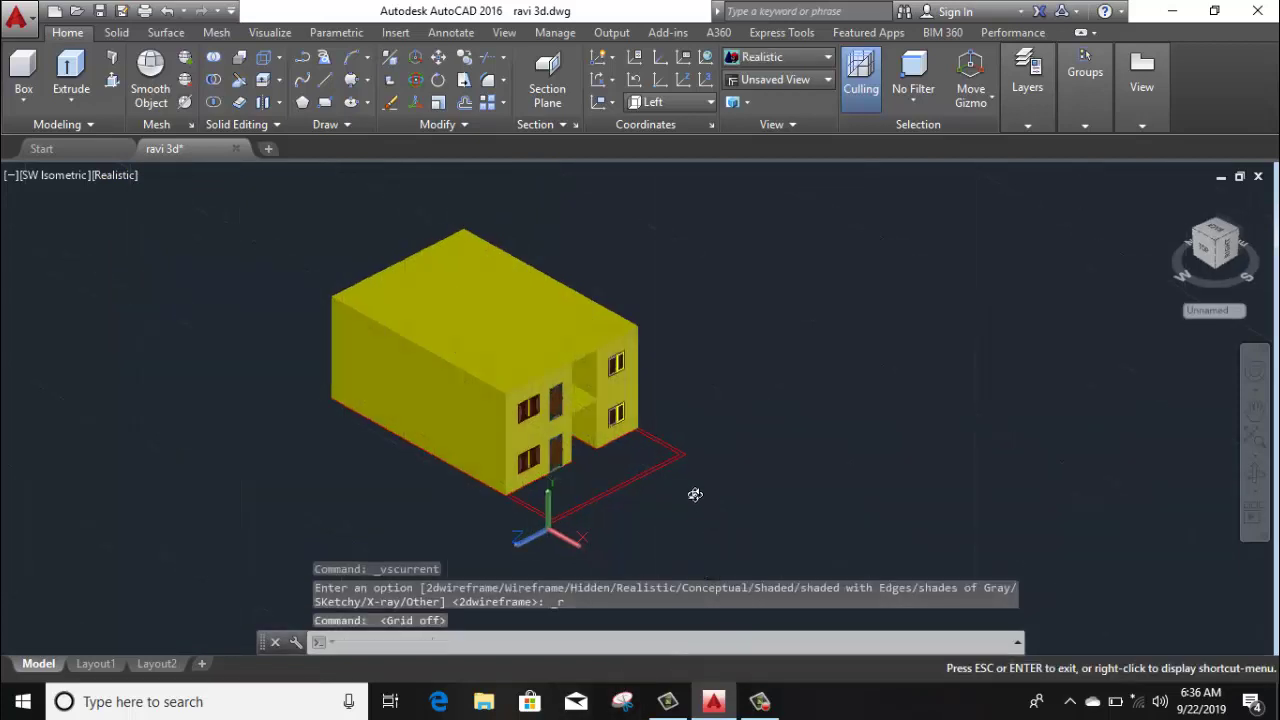
pyautogui.moveTo(709, 531)
pyautogui.keyDown('shift'); pyautogui.mouseDown(button='middle')
pyautogui.moveTo(649, 471)
pyautogui.moveTo(428, 471)
pyautogui.moveTo(671, 471)
pyautogui.moveTo(649, 486)
pyautogui.mouseUp(button='middle'); pyautogui.keyUp('shift')
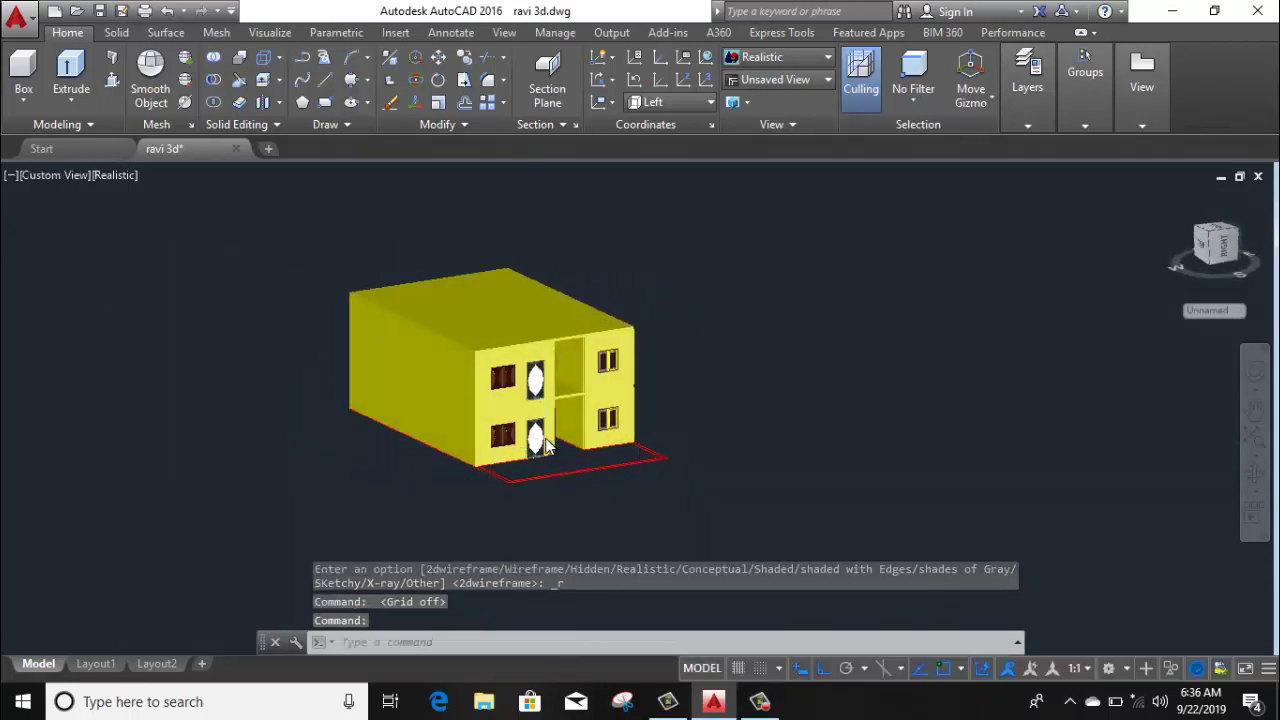
pyautogui.scroll(3, 565, 483)
pyautogui.moveTo(565, 483); pyautogui.dragTo(640, 480, button='middle')
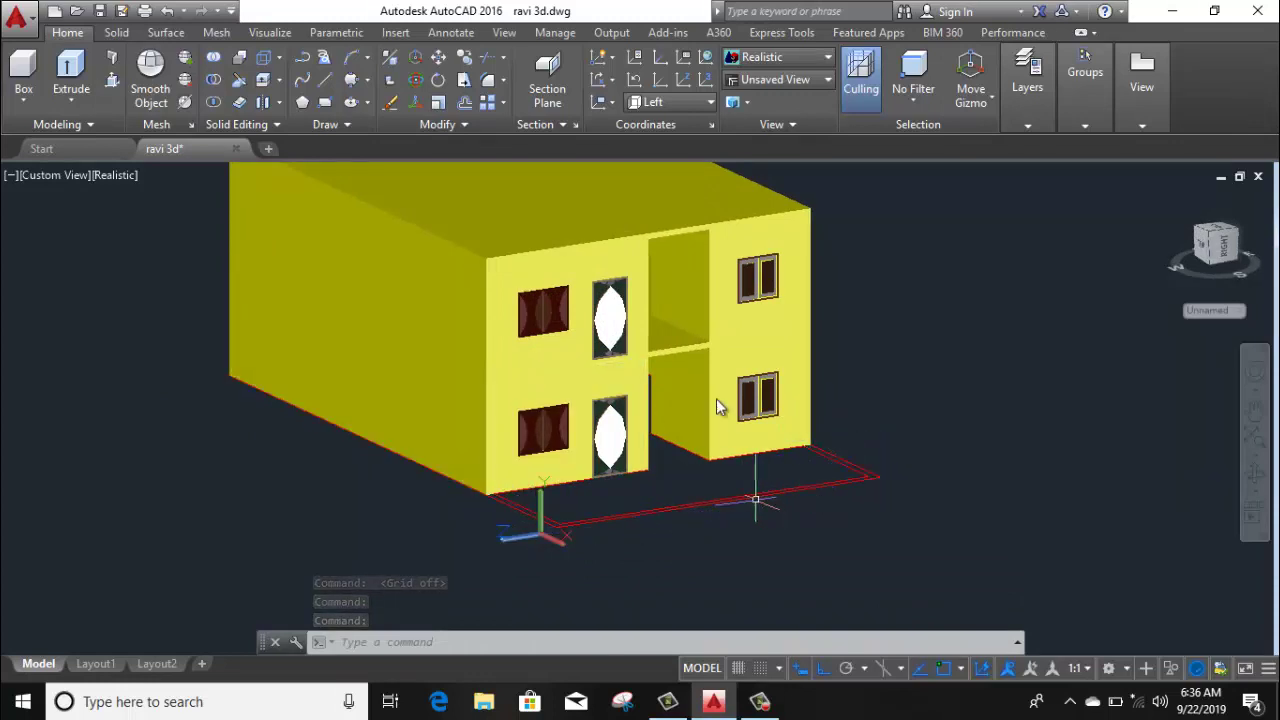
pyautogui.scroll(2, 486, 390)
pyautogui.scroll(1, 486, 390)
pyautogui.scroll(-1, 486, 390)
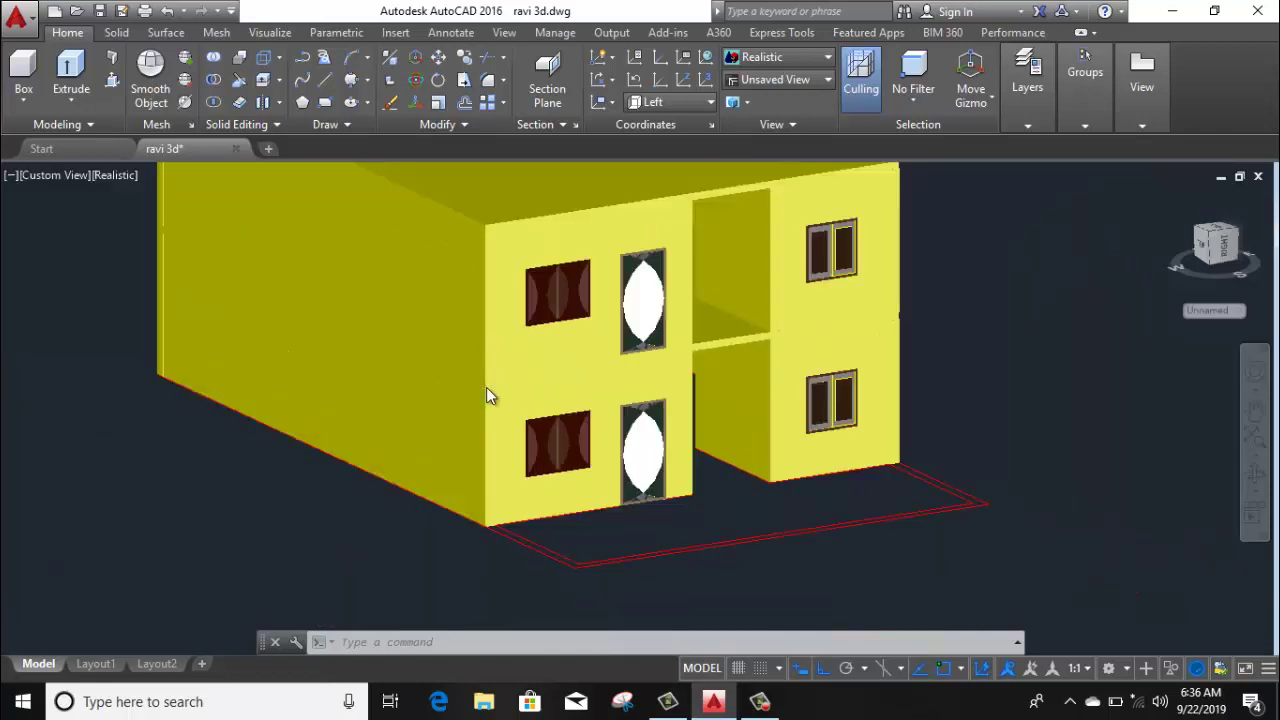
pyautogui.scroll(-2, 487, 392)
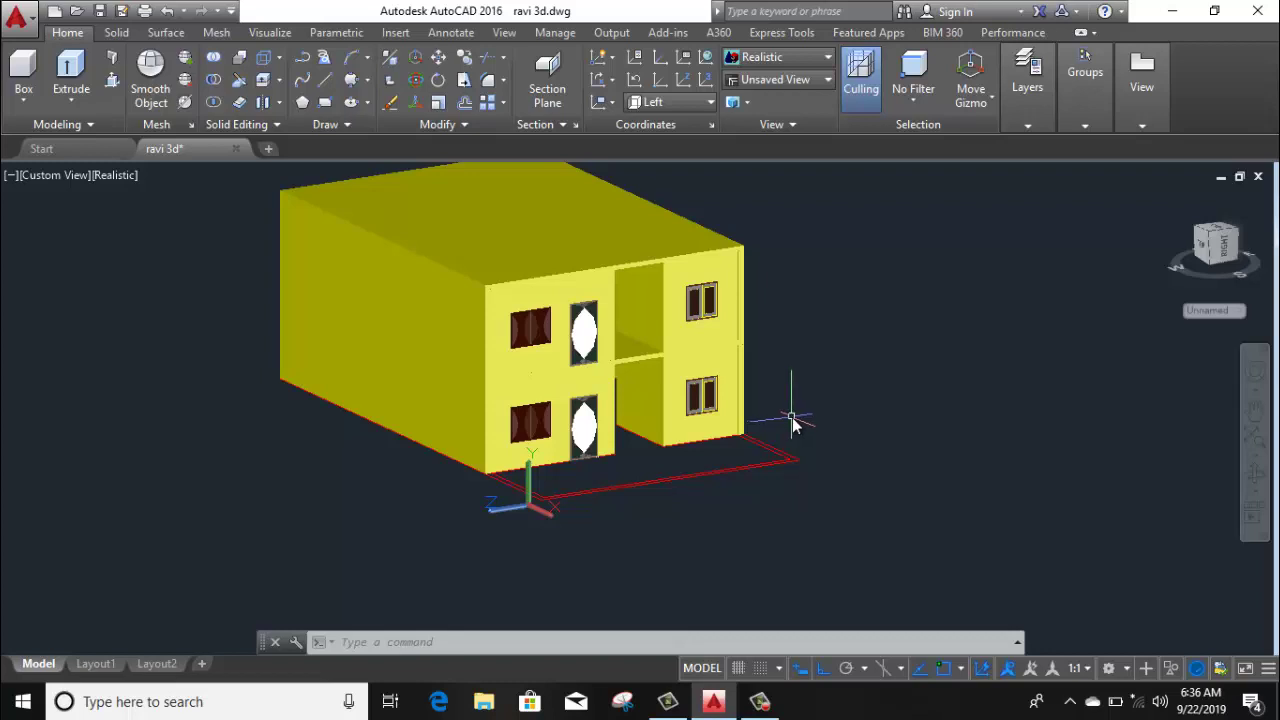
pyautogui.keyDown('shift'); pyautogui.moveTo(840, 438); pyautogui.dragTo(854, 526, button='middle'); pyautogui.keyUp('shift')
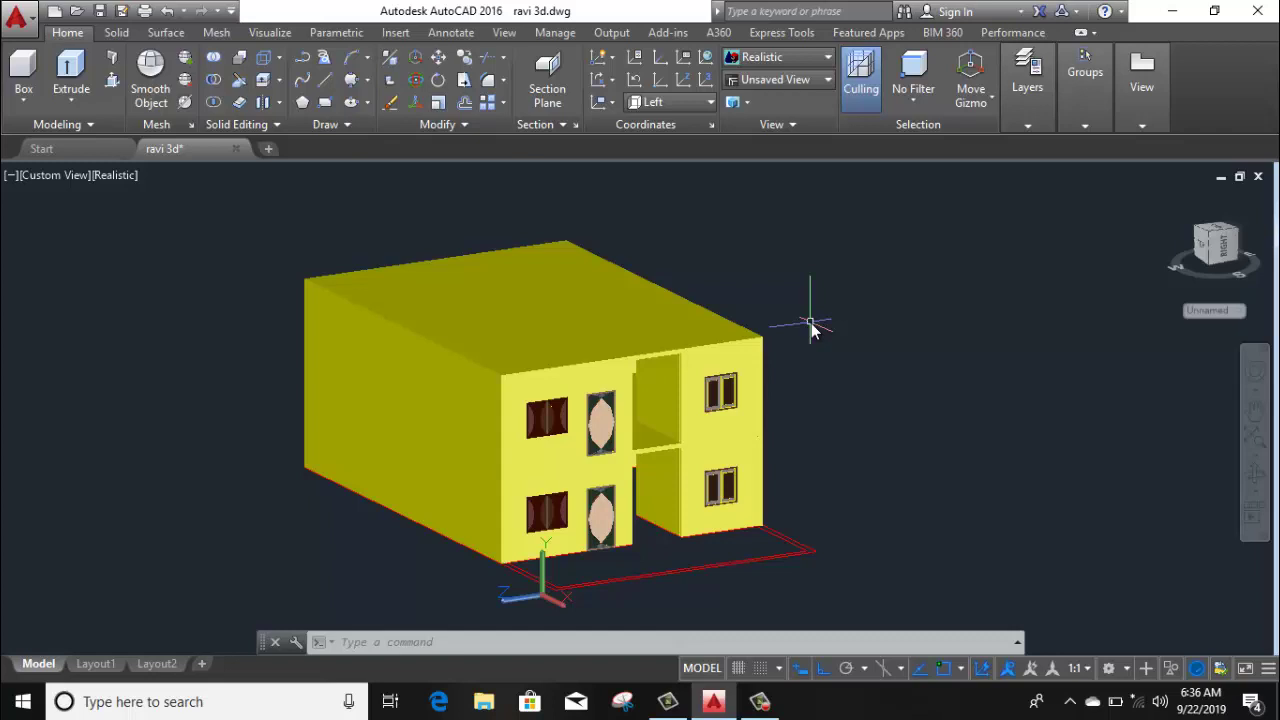
pyautogui.scroll(2, 718, 549)
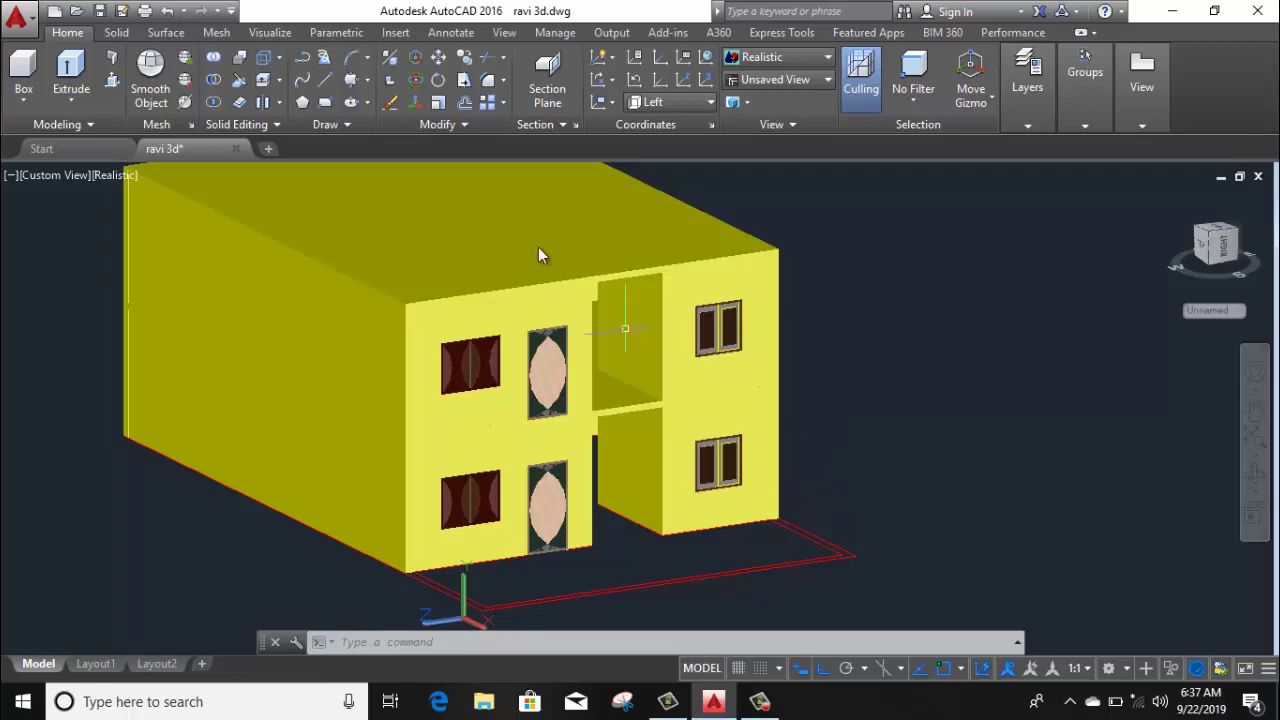
pyautogui.scroll(4, 550, 360)
pyautogui.scroll(-3, 572, 394)
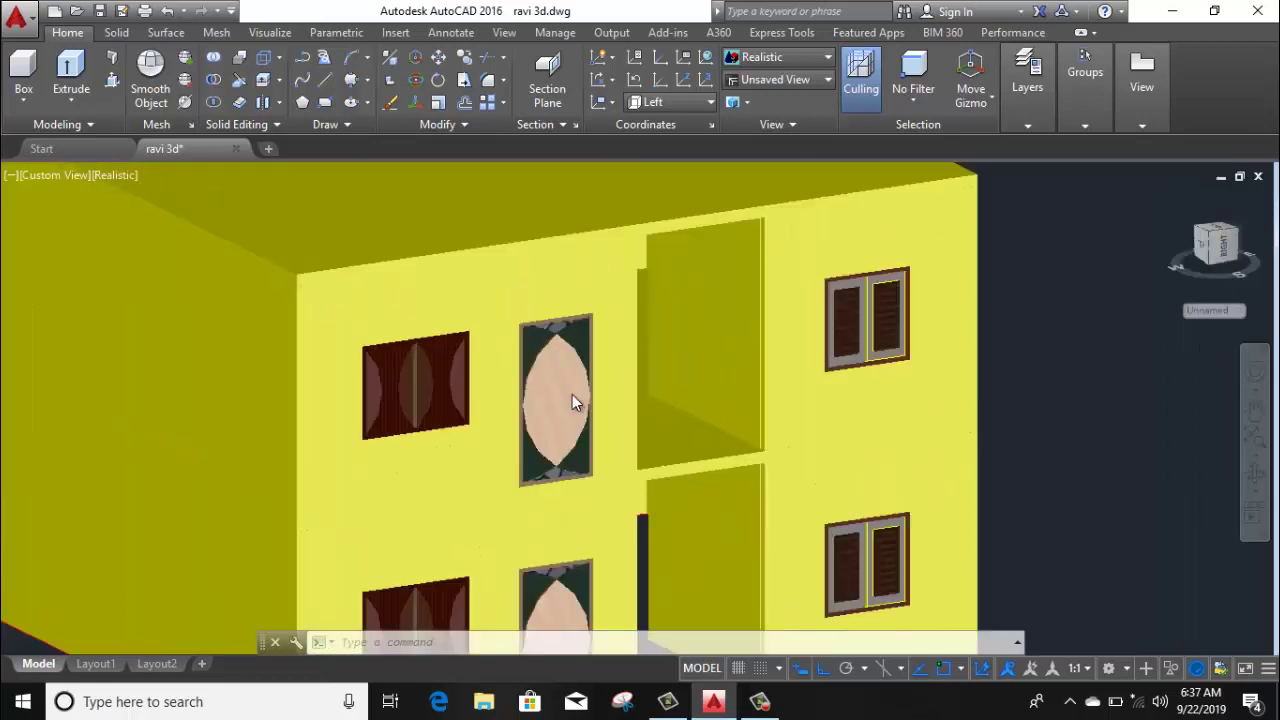
pyautogui.scroll(-2, 572, 394)
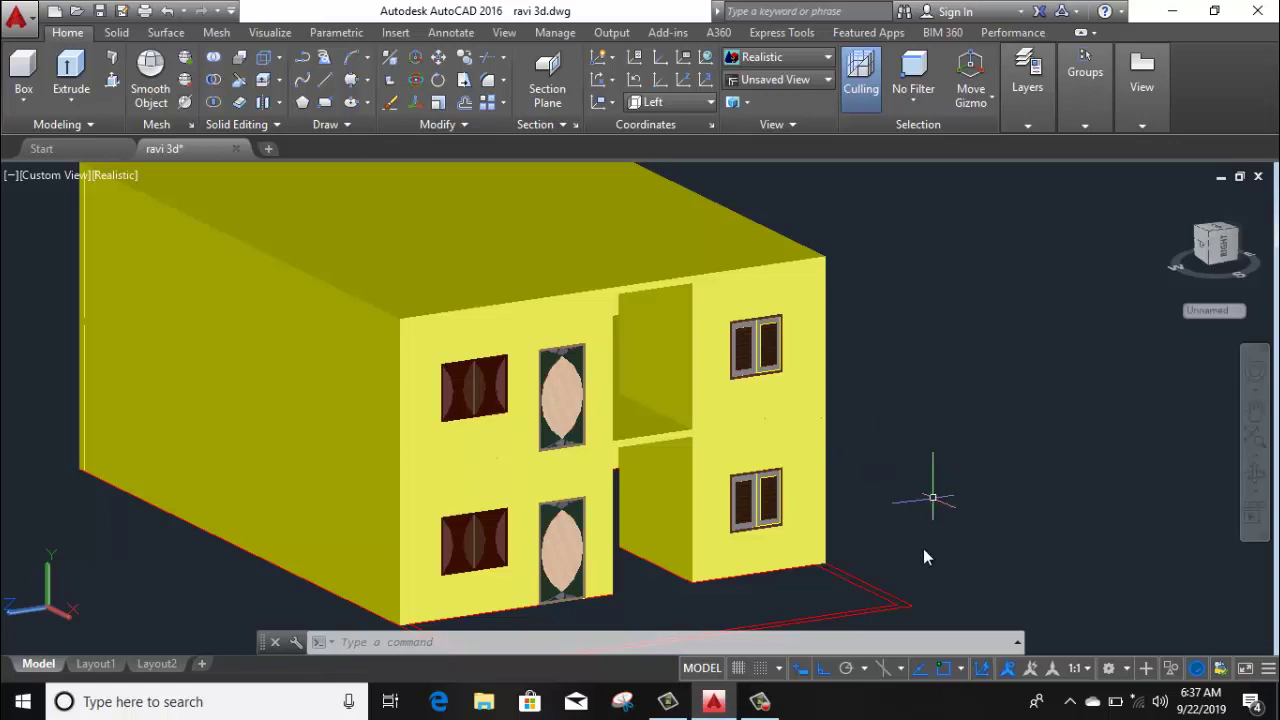
pyautogui.click(759, 702)
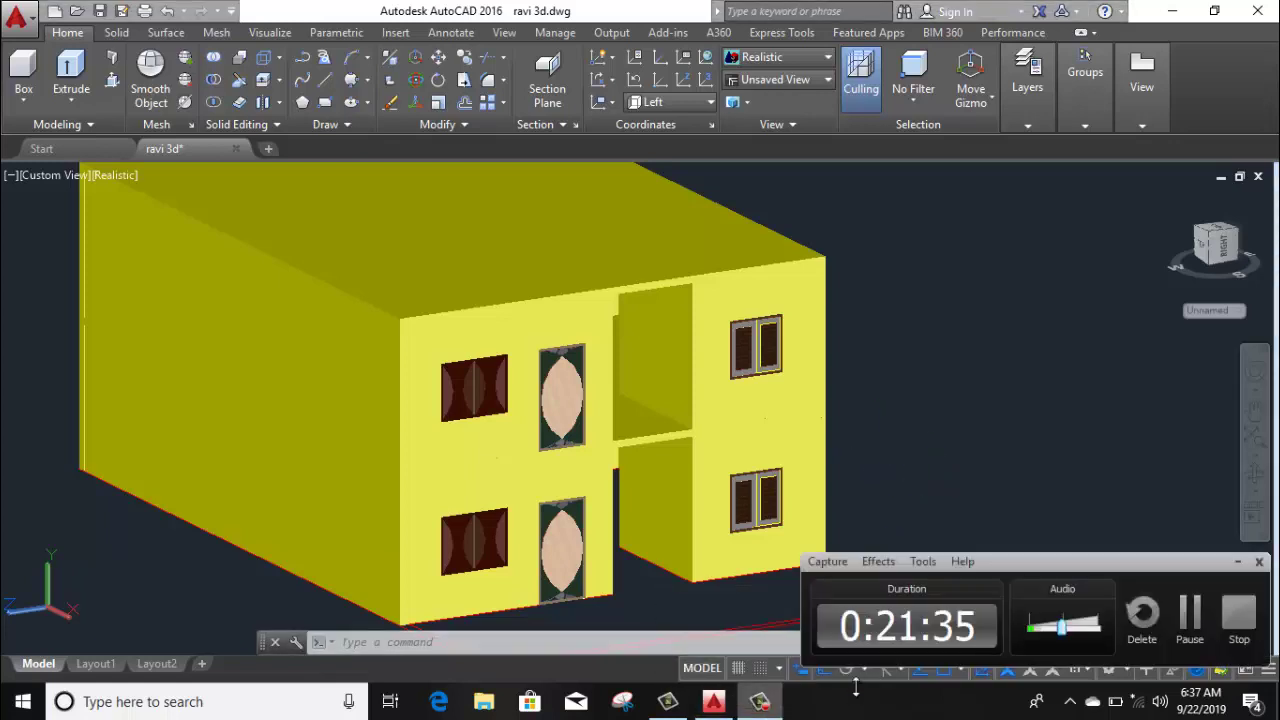